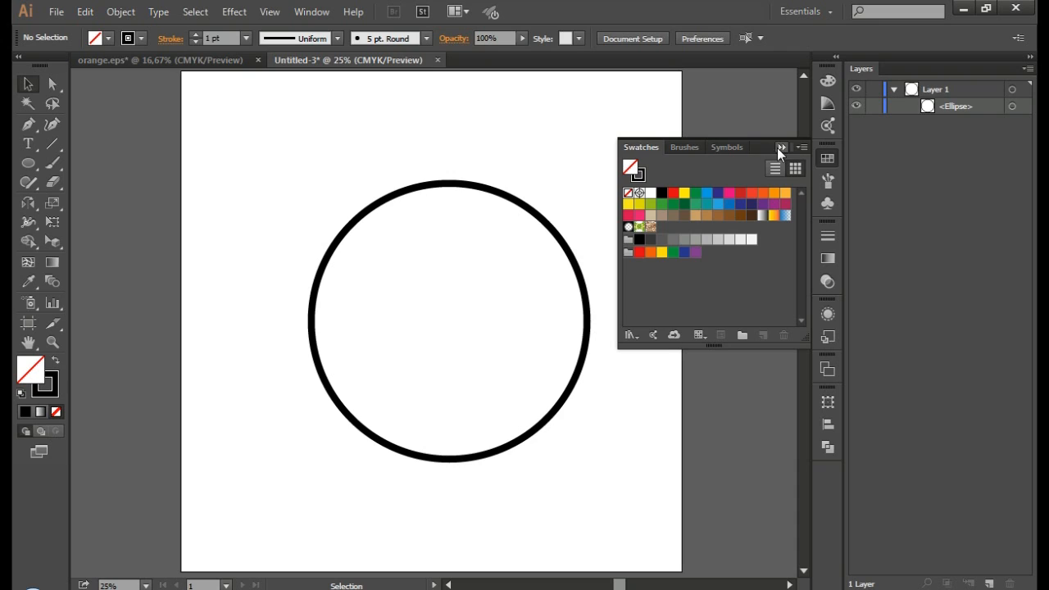
# Step: Duplicate the black-outlined circle by copying it and pasting the copy in place
pyautogui.click(781, 149)
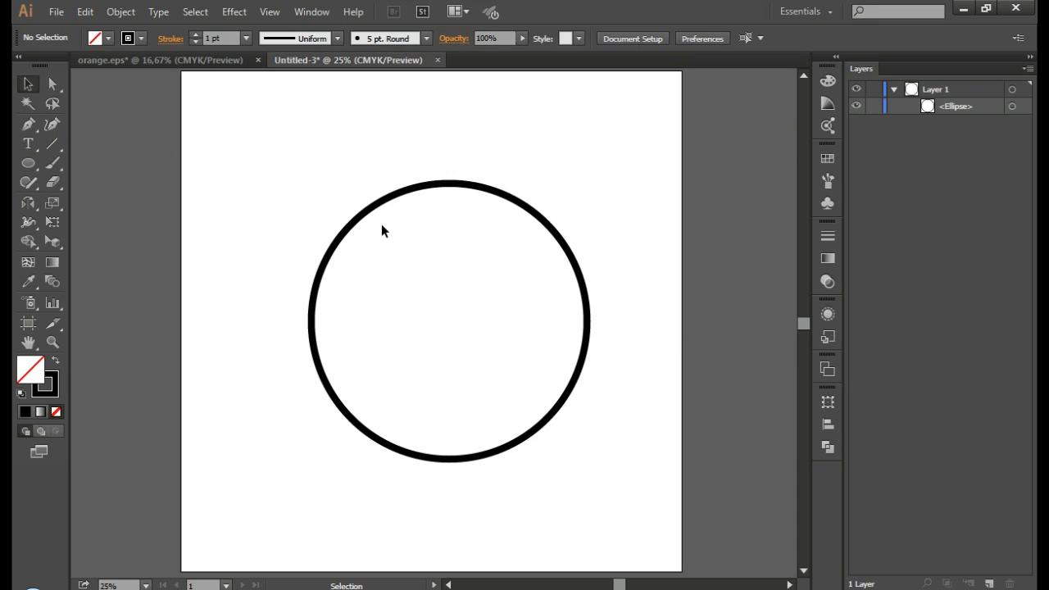
pyautogui.click(435, 185)
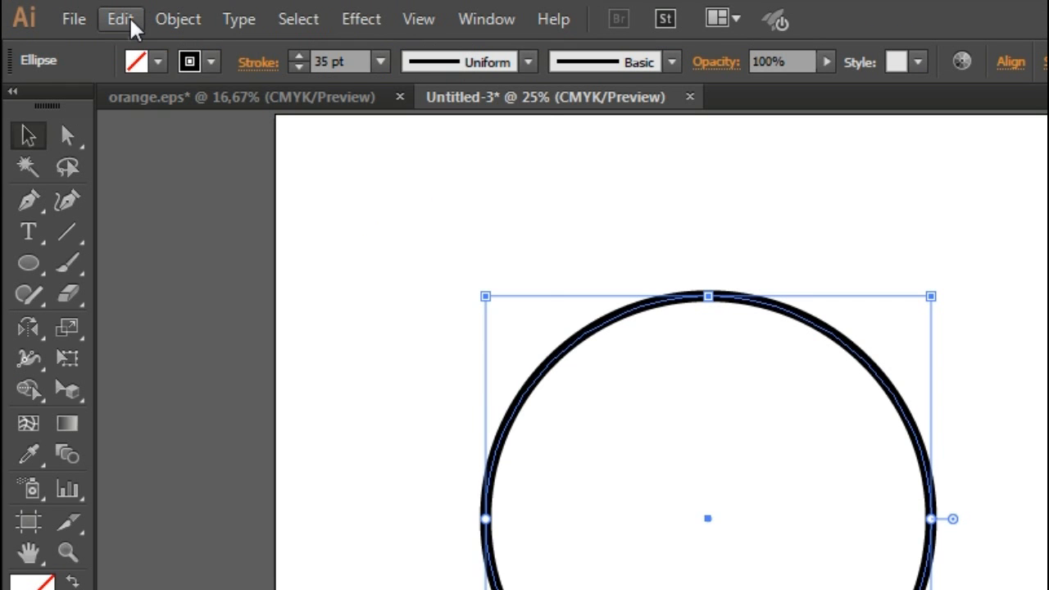
pyautogui.click(131, 25)
pyautogui.click(199, 145)
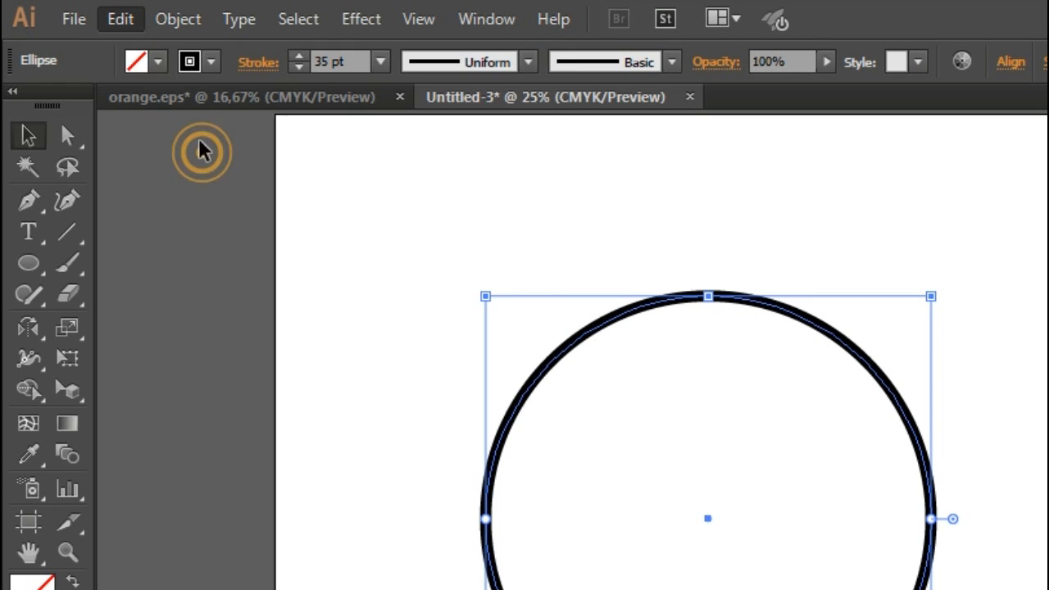
pyautogui.click(135, 25)
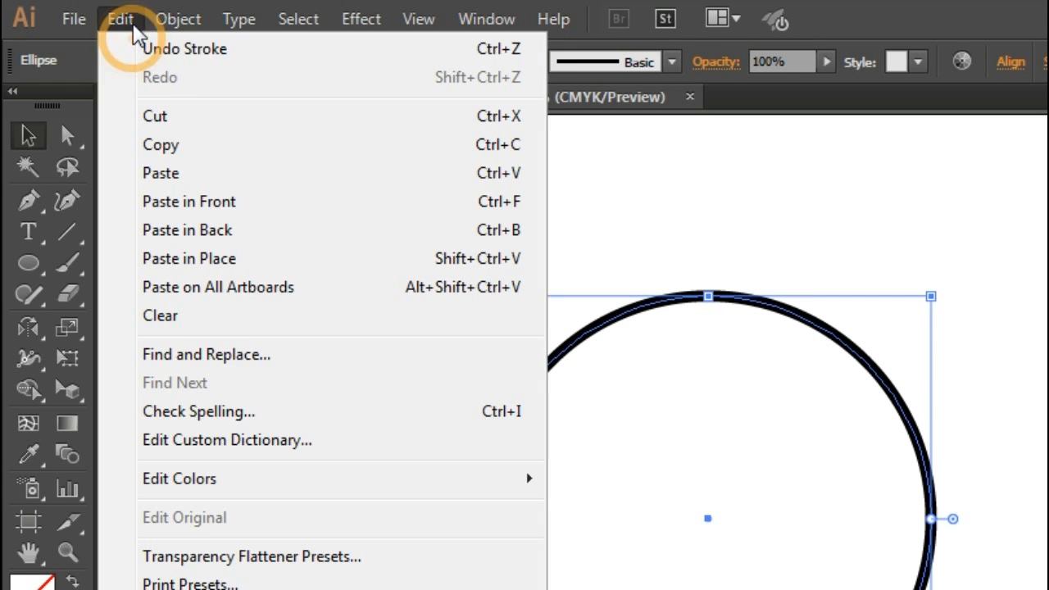
pyautogui.click(240, 262)
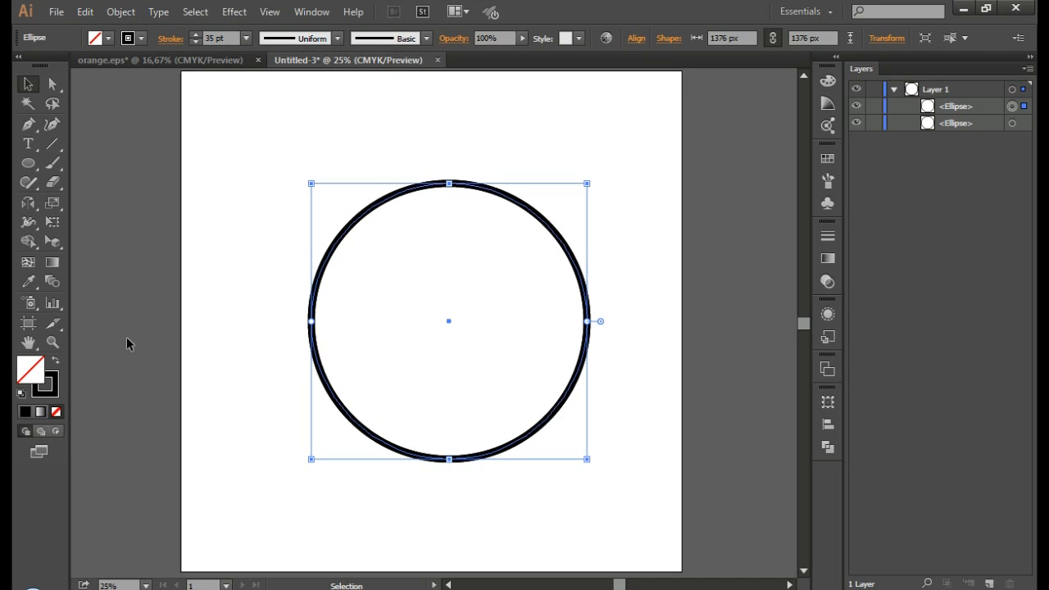
# Step: Give the circle copy a white fill with no stroke and move it beneath the outlined circle in the layer order
pyautogui.click(55, 362)
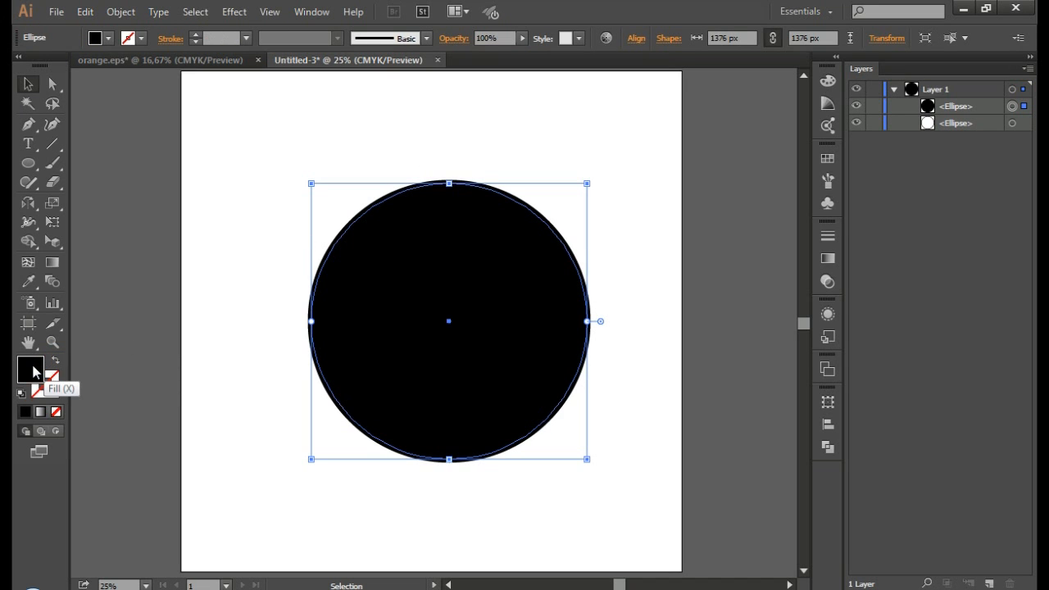
pyautogui.click(827, 158)
pyautogui.click(651, 194)
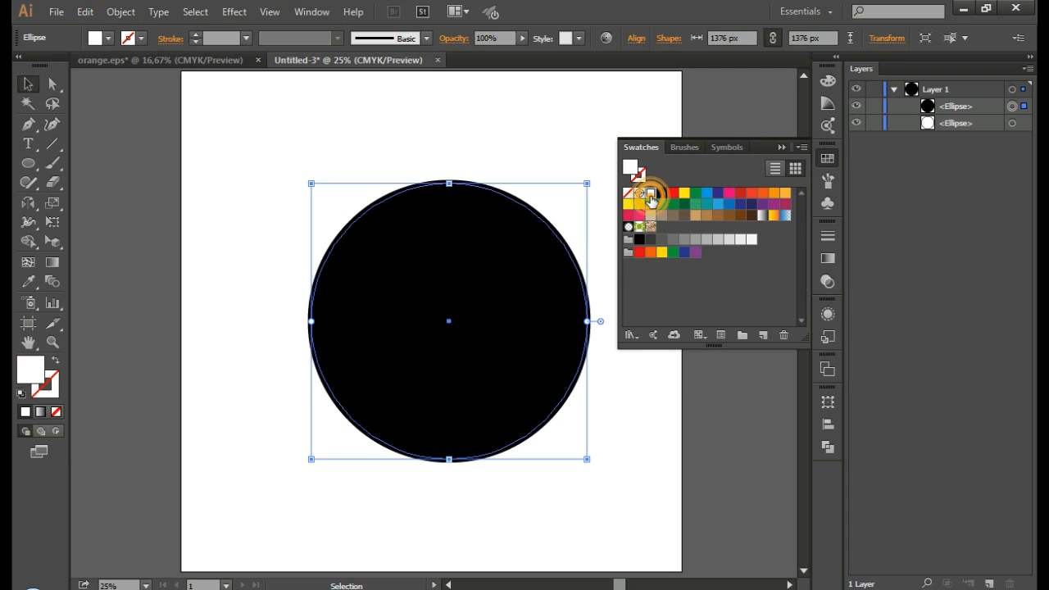
pyautogui.moveTo(956, 106); pyautogui.dragTo(943, 128)
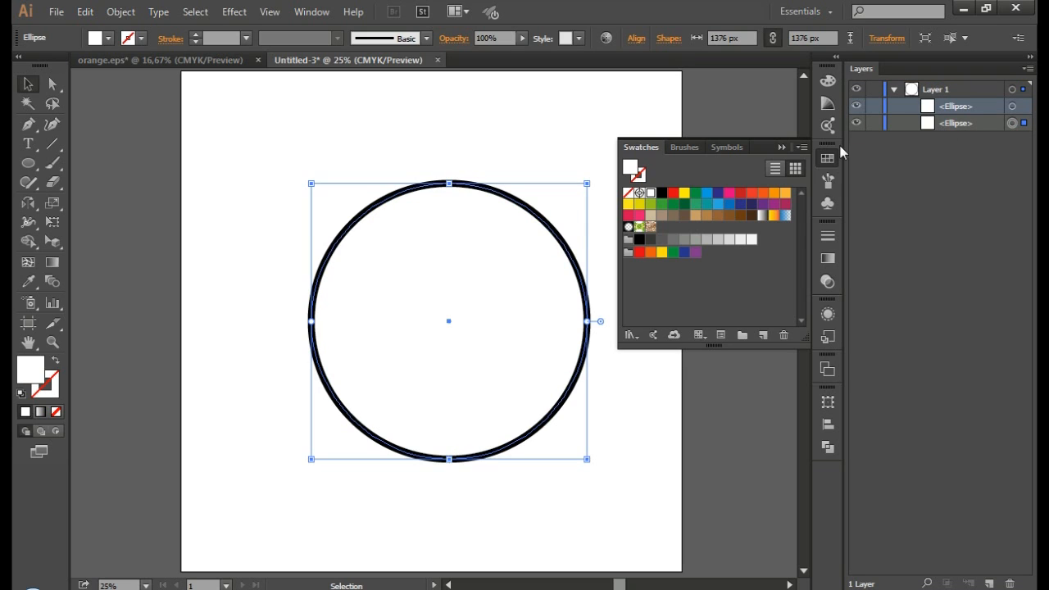
pyautogui.click(782, 147)
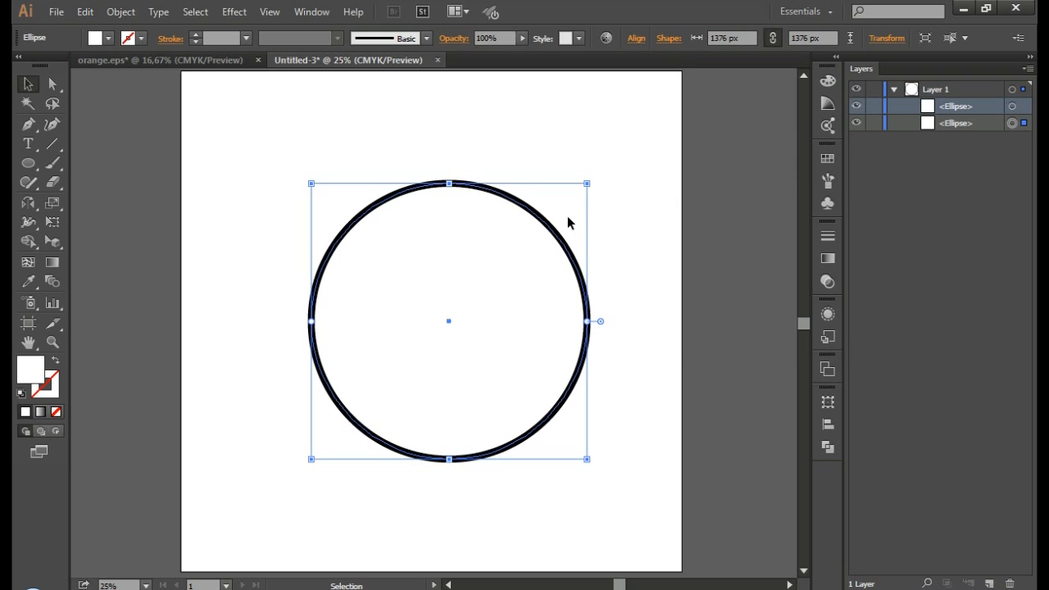
pyautogui.click(667, 186)
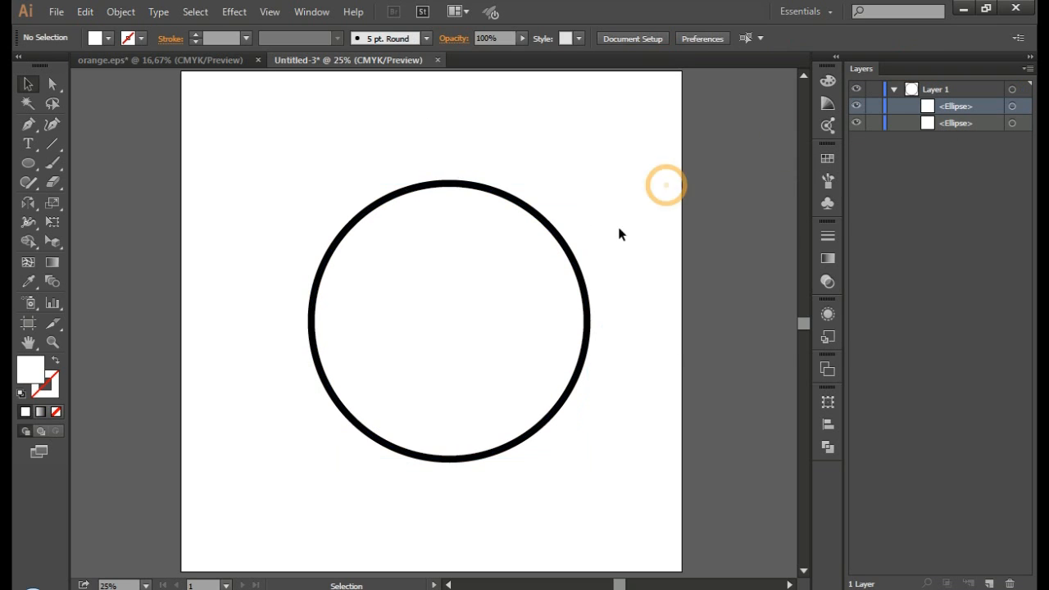
# Step: Duplicate the white-filled circle by copying it and pasting the copy in place
pyautogui.click(505, 272)
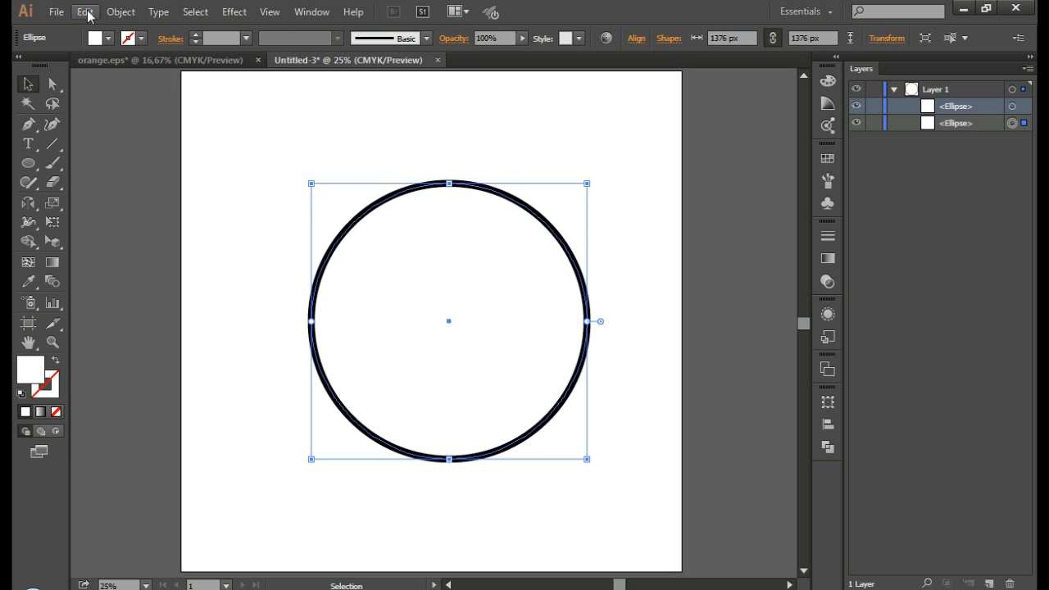
pyautogui.click(89, 13)
pyautogui.click(110, 90)
pyautogui.click(87, 13)
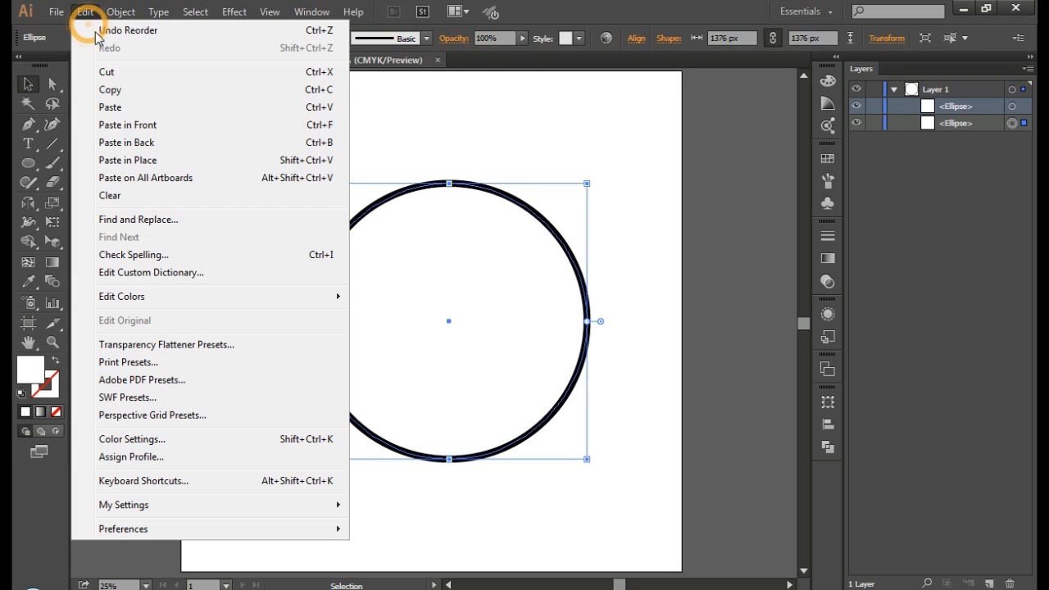
pyautogui.click(138, 162)
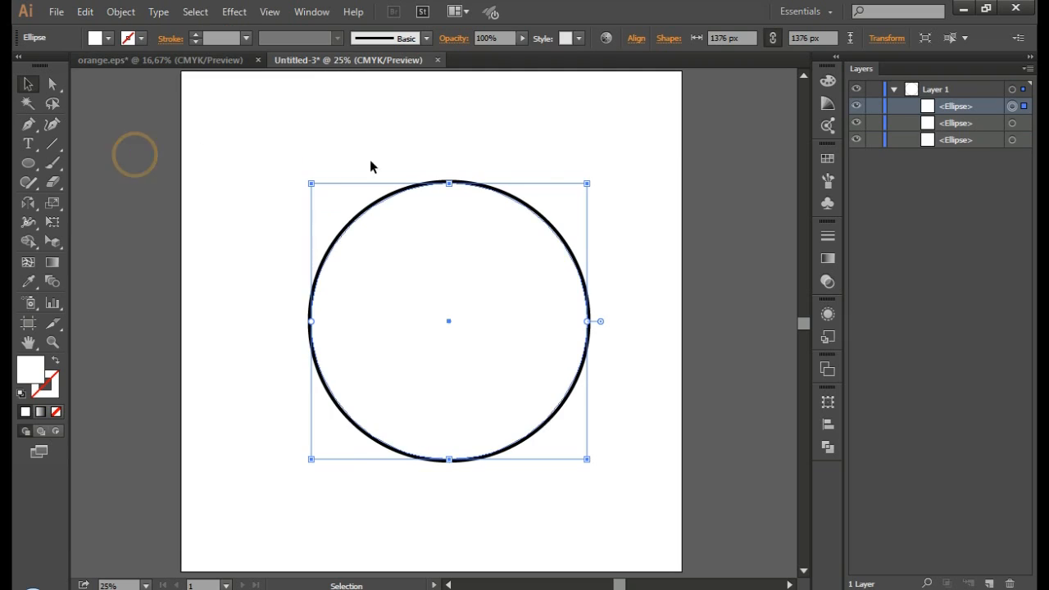
# Step: Fill the new circle copy with orange C=0 M=50 Y=100 K=0 and move it beneath the outlined circle
pyautogui.click(828, 159)
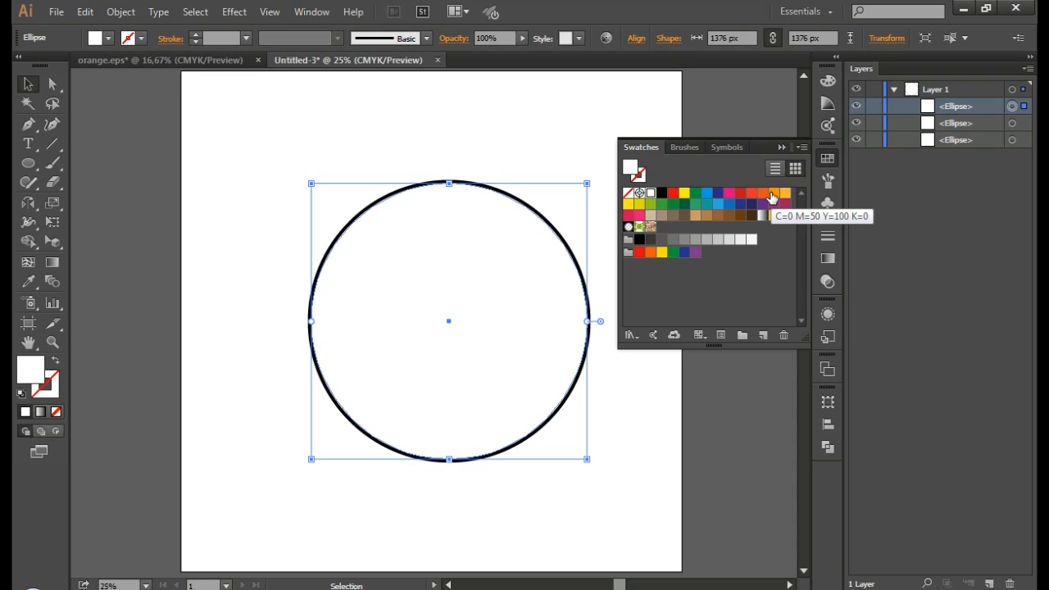
pyautogui.click(771, 195)
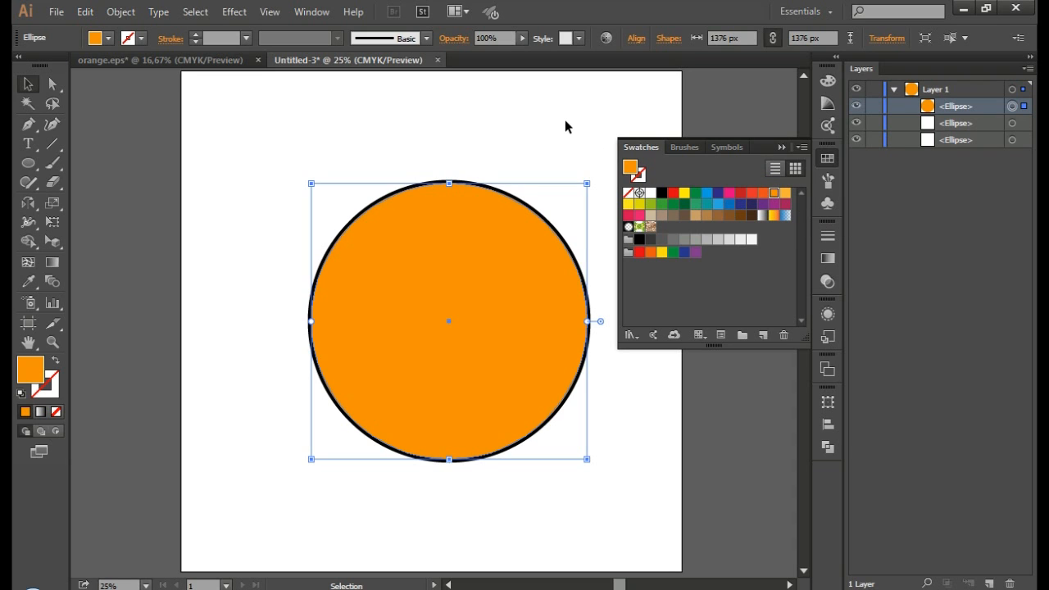
pyautogui.moveTo(974, 106); pyautogui.dragTo(976, 133)
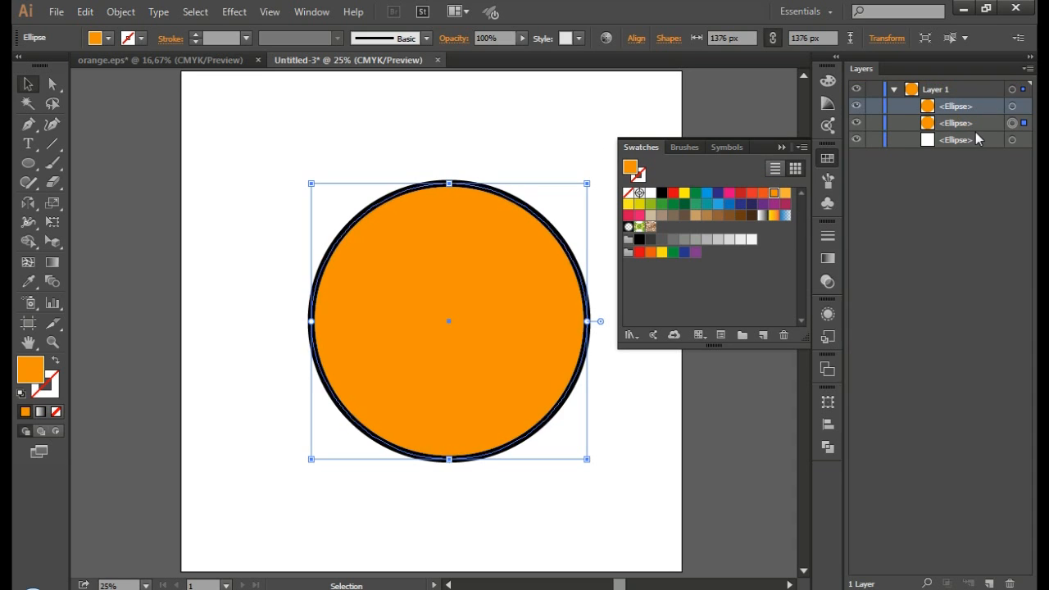
pyautogui.click(781, 147)
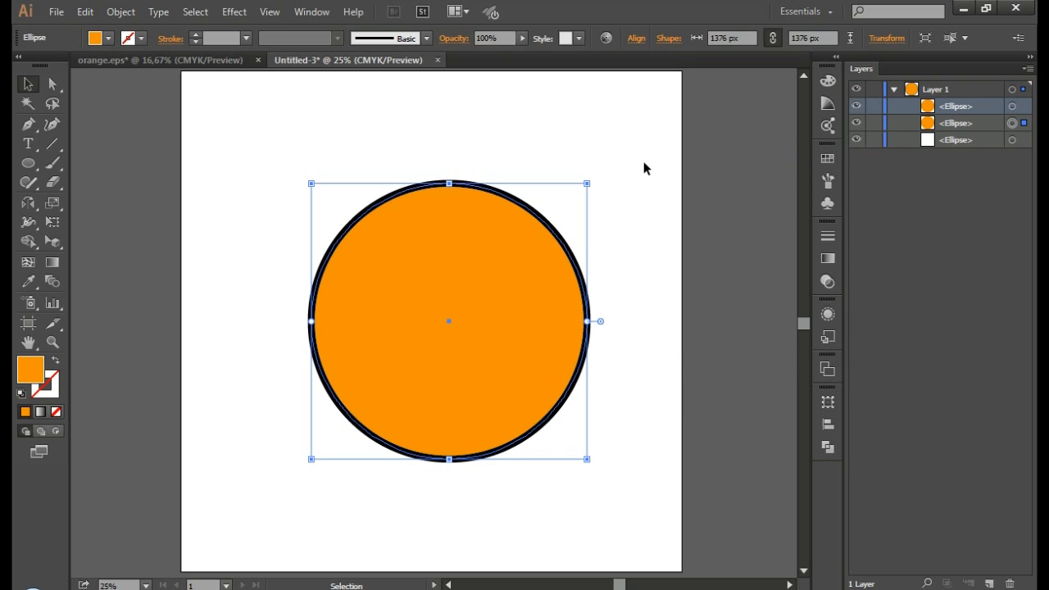
# Step: Nudge the orange circle horizontally to the right of the outline, leaving a white crescent along the outline's left edge
pyautogui.press('Right')
pyautogui.press('Right')
pyautogui.press('Right')
pyautogui.press('Right')
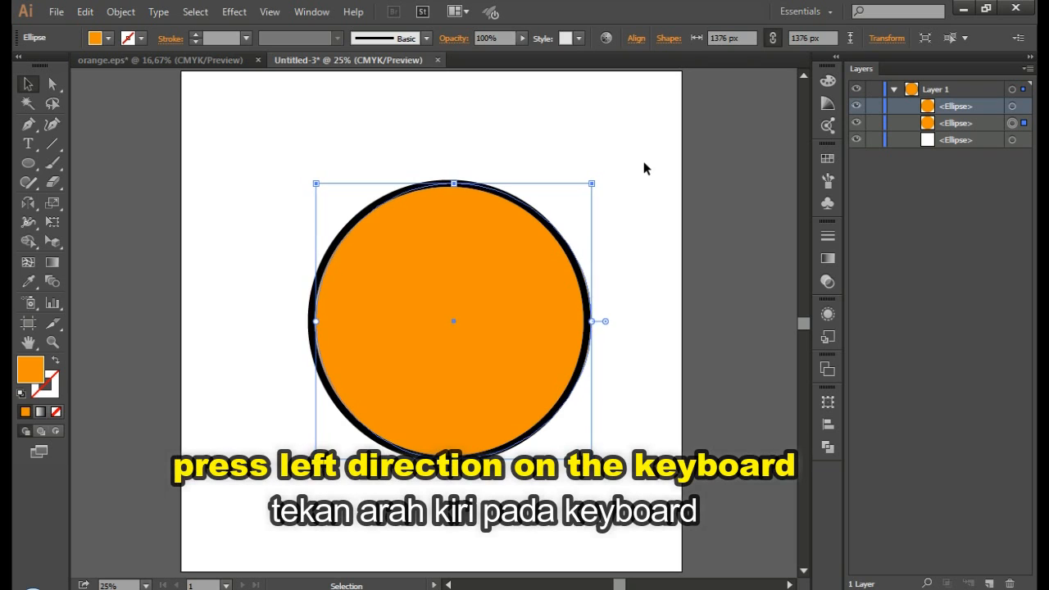
pyautogui.press('Right')
pyautogui.press('Right')
pyautogui.press('Right')
pyautogui.press('Right')
pyautogui.press('Right')
pyautogui.press('Right')
pyautogui.press('Right')
pyautogui.press('Right')
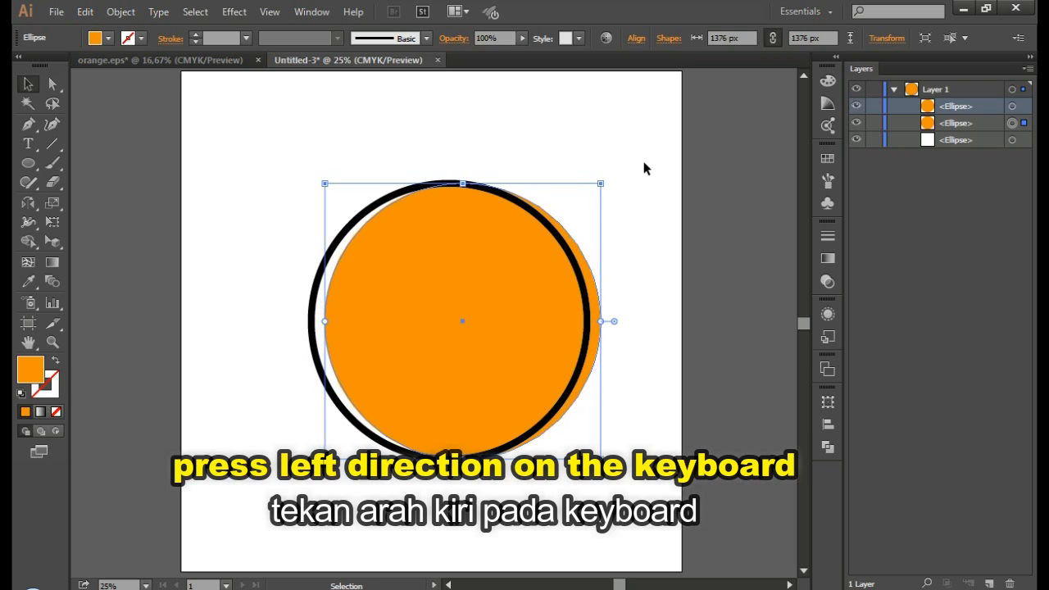
pyautogui.press('Right')
pyautogui.press('Right')
pyautogui.press('Right')
pyautogui.press('Right')
pyautogui.press('Right')
pyautogui.press('Right')
pyautogui.press('Right')
pyautogui.press('Right')
pyautogui.press('Right')
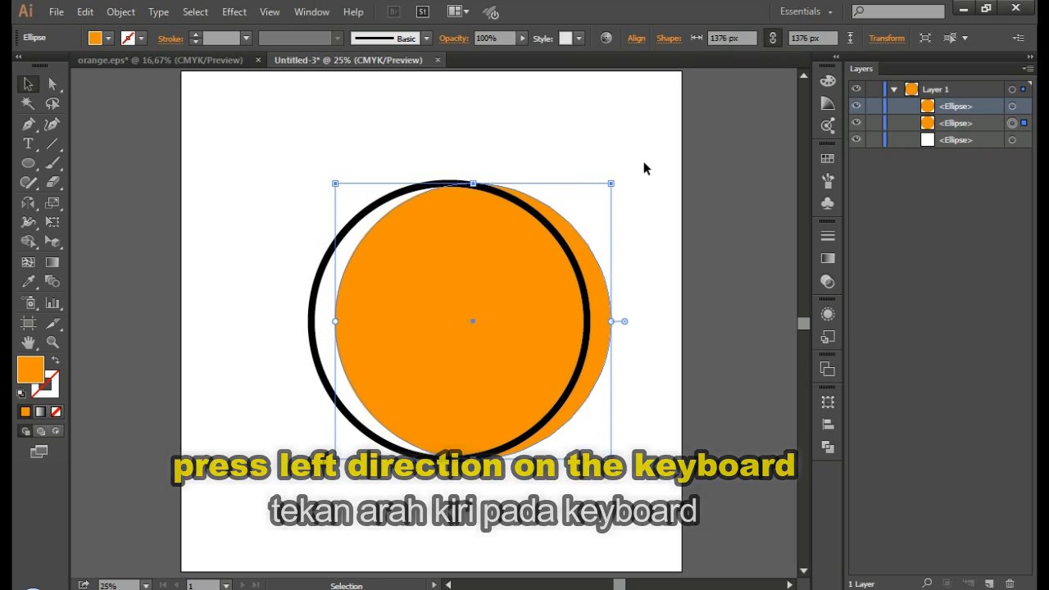
pyautogui.press('Right')
pyautogui.press('Right')
pyautogui.press('Right')
pyautogui.press('Right')
pyautogui.press('Right')
pyautogui.press('Right')
pyautogui.press('Right')
pyautogui.press('Right')
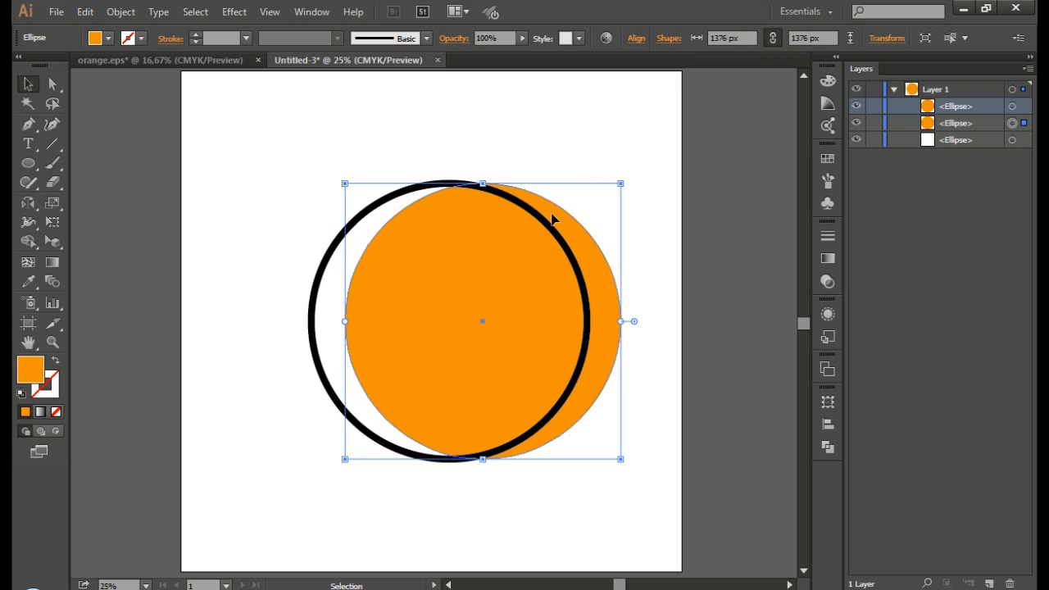
pyautogui.press('Left')
pyautogui.press('Left')
pyautogui.press('Left')
pyautogui.press('Left')
pyautogui.press('Left')
pyautogui.press('Left')
pyautogui.press('Left')
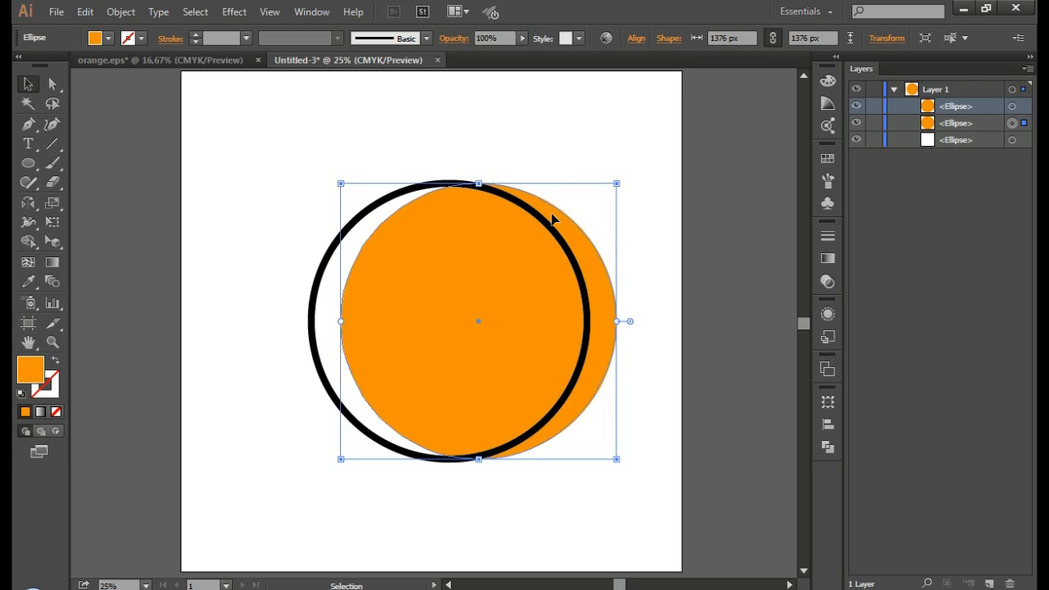
pyautogui.press('Left')
pyautogui.press('Left')
pyautogui.press('Left')
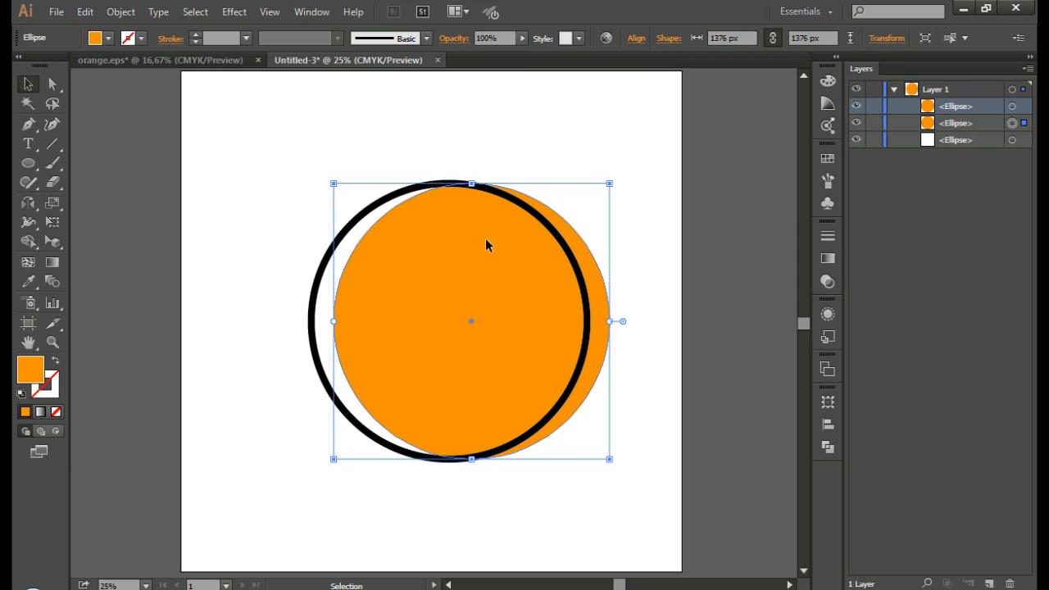
# Step: Intersect the orange circle with the white circle using Pathfinder, keeping only their overlap, and deselect the result
pyautogui.keyDown('shift'); pyautogui.click(323, 329); pyautogui.keyUp('shift')
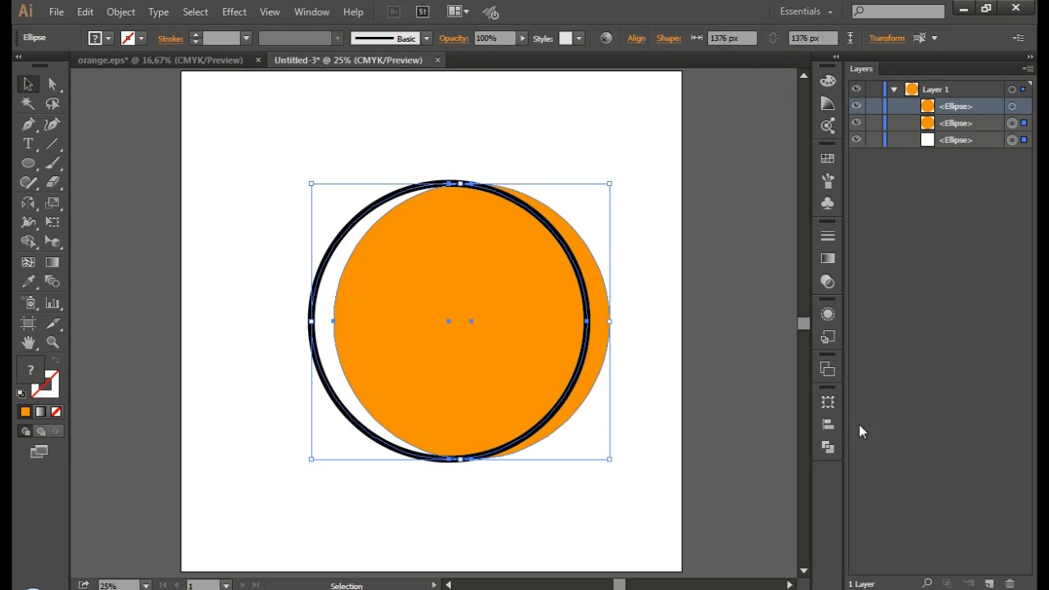
pyautogui.click(828, 448)
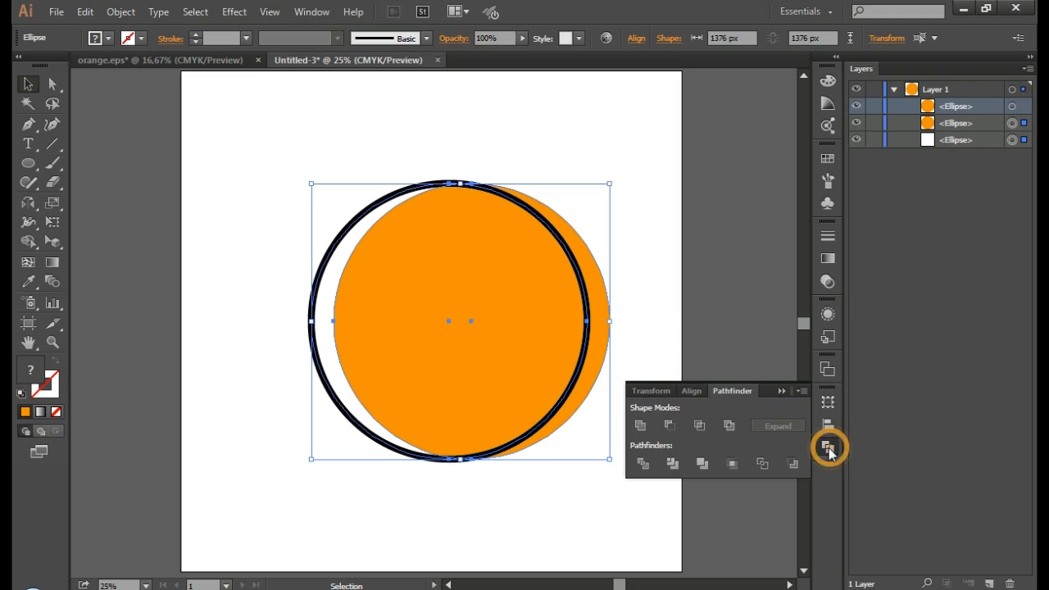
pyautogui.click(701, 427)
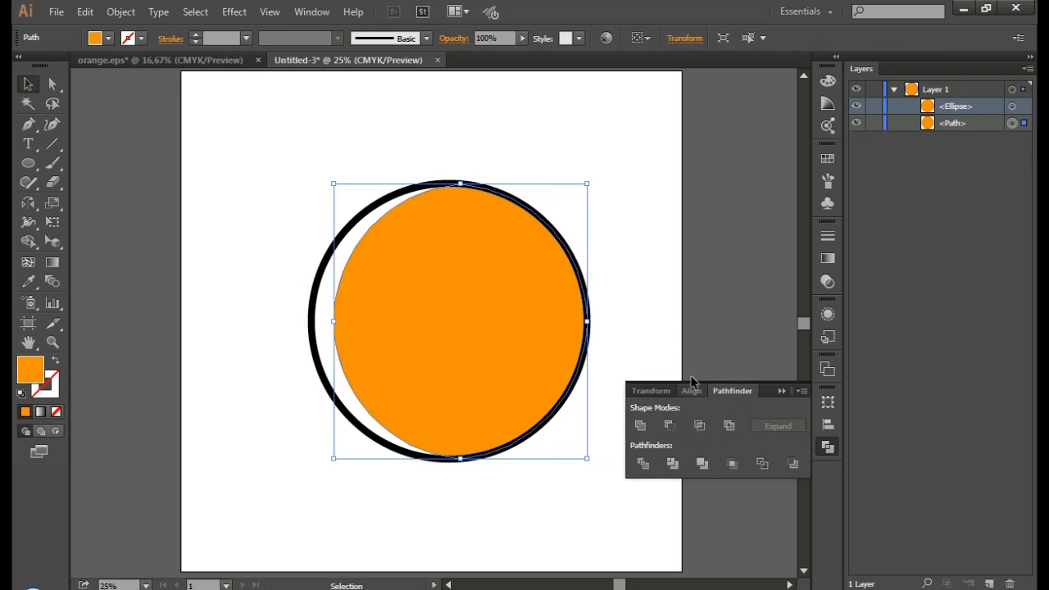
pyautogui.click(654, 237)
pyautogui.click(782, 391)
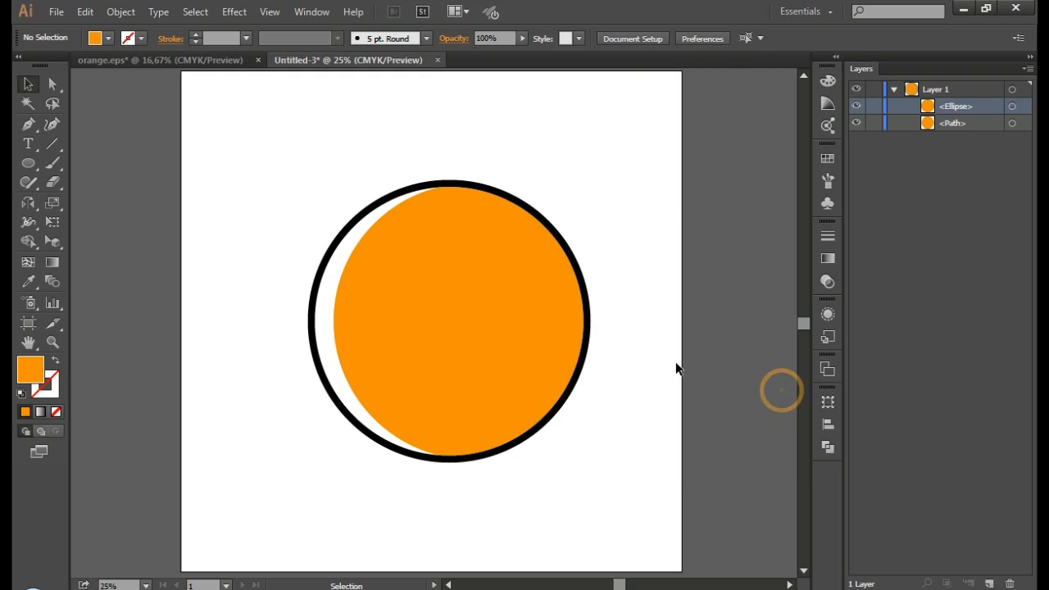
# Step: Duplicate the intersected orange shape in place and move the copy directly beneath the outlined circle in the layer order
pyautogui.click(482, 305)
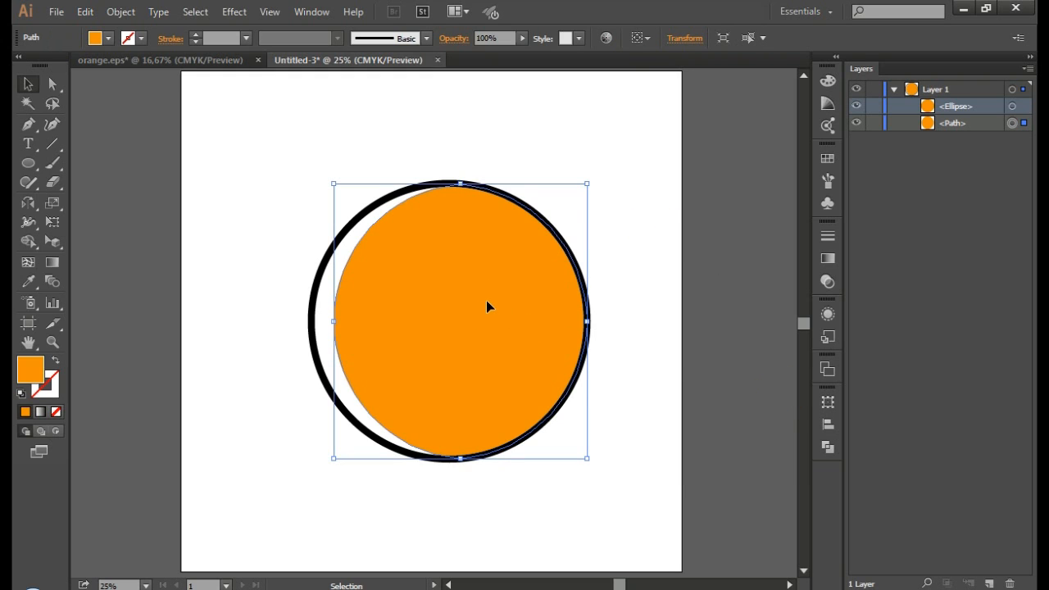
pyautogui.click(85, 12)
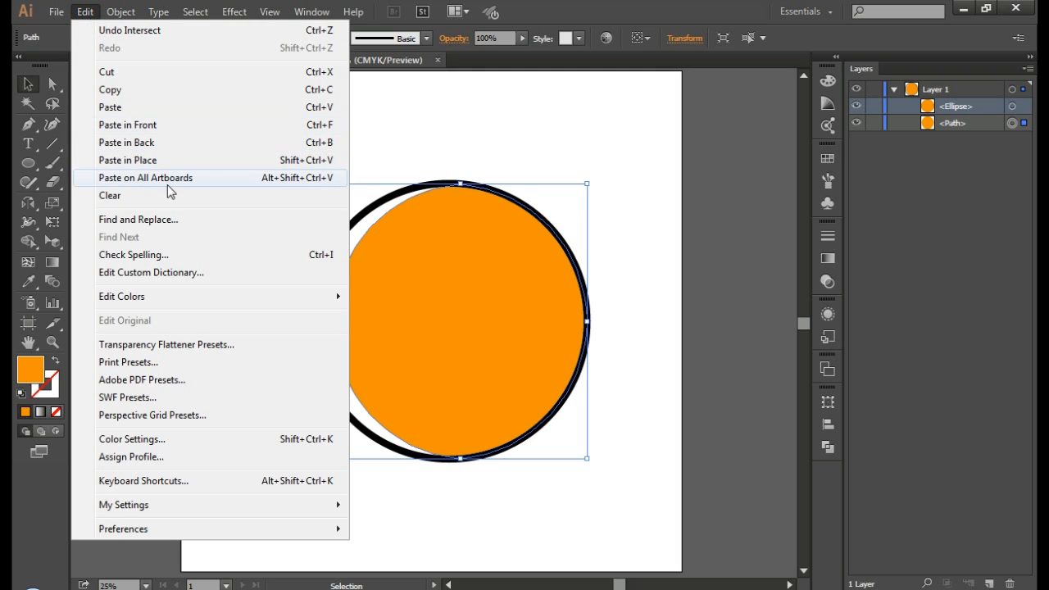
pyautogui.click(149, 92)
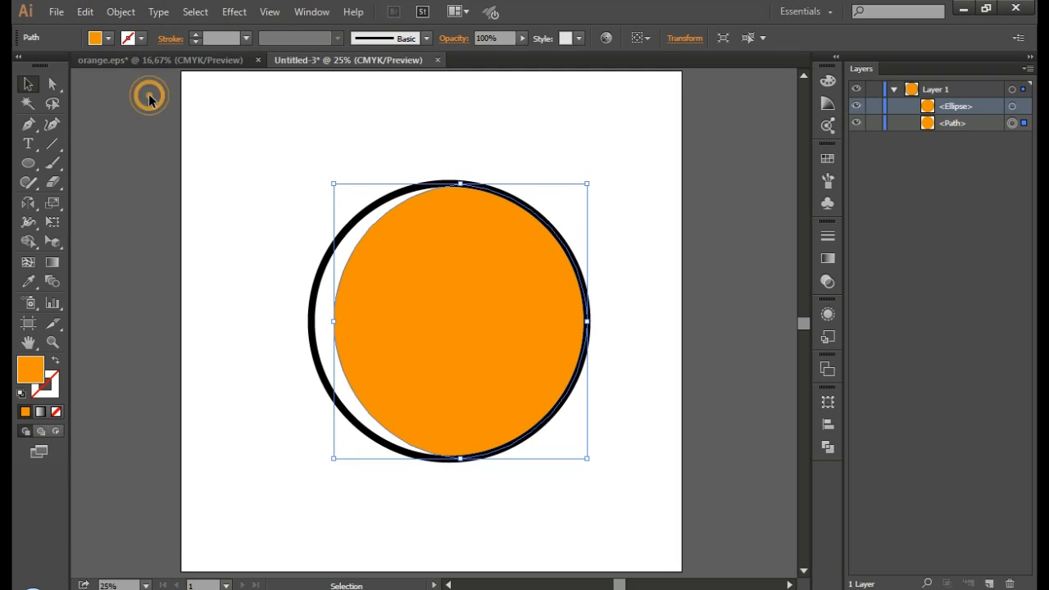
pyautogui.click(121, 13)
pyautogui.moveTo(90, 14)
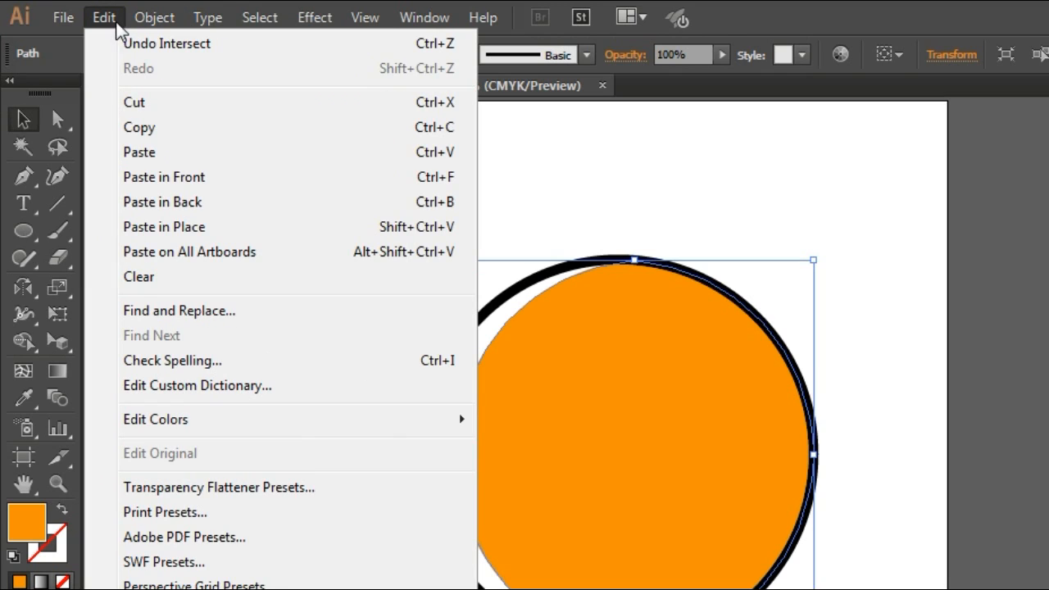
pyautogui.click(187, 226)
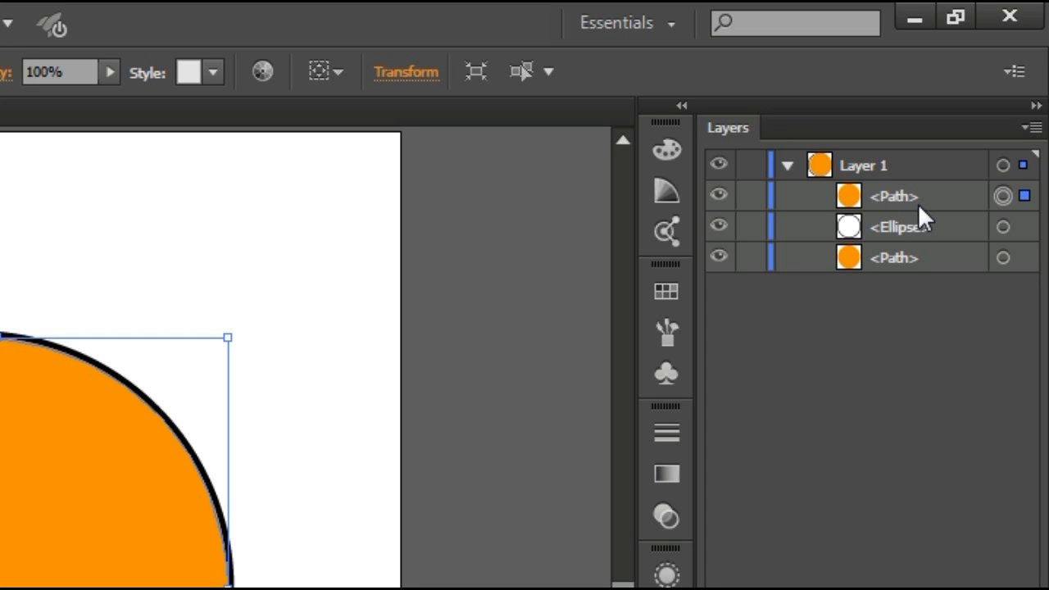
pyautogui.moveTo(965, 106); pyautogui.dragTo(965, 121)
pyautogui.moveTo(918, 223); pyautogui.dragTo(916, 239)
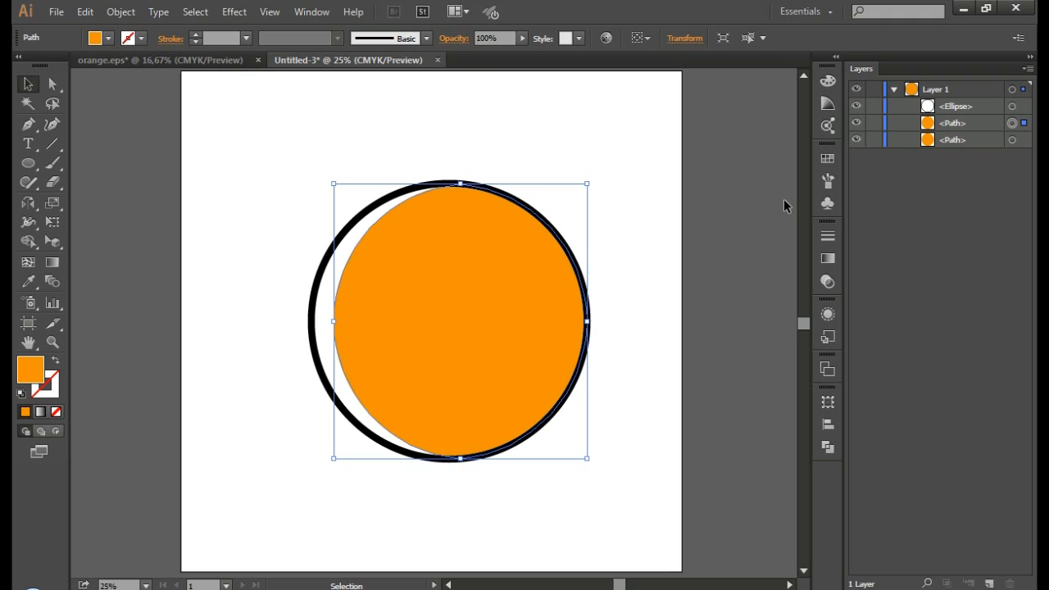
# Step: Fill the lowest orange path in the layer stack with the darker red-orange swatch
pyautogui.click(1013, 140)
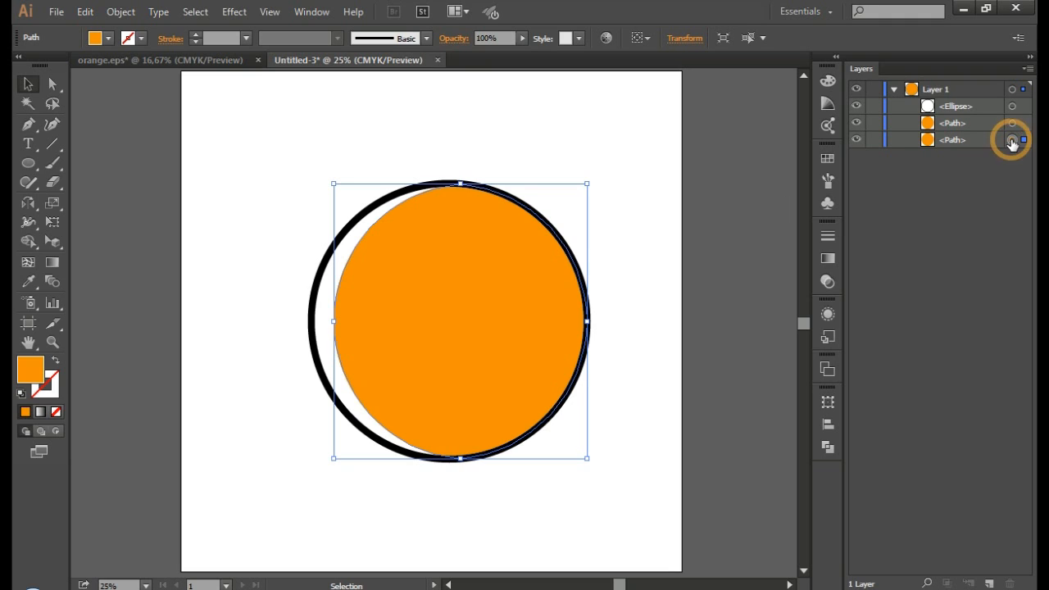
pyautogui.click(829, 162)
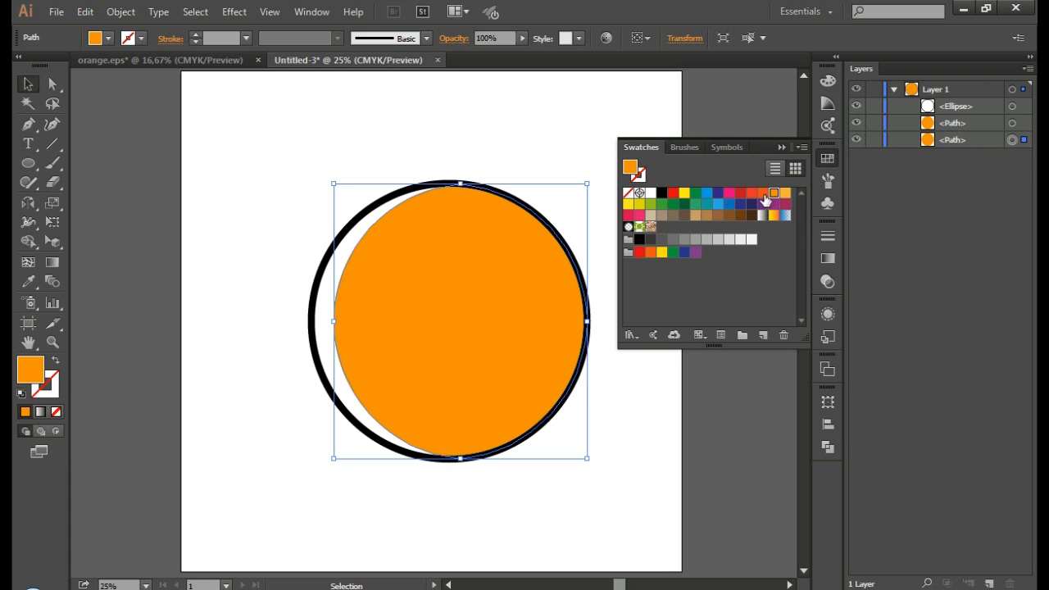
pyautogui.click(763, 193)
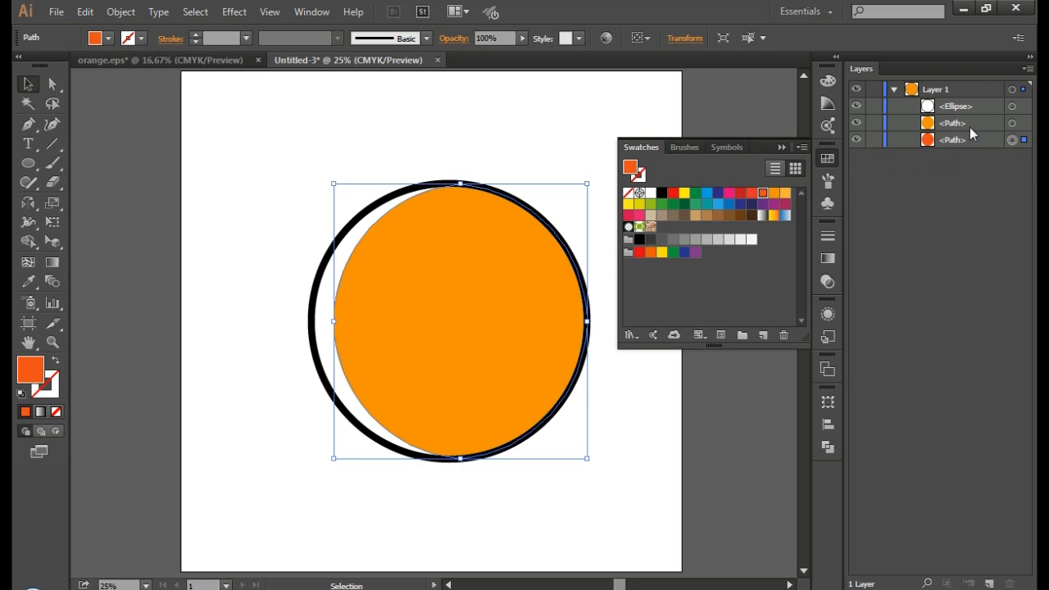
# Step: Nudge the upper light-orange path horizontally left to the outline's left edge, exposing a red-orange crescent on the right, and deselect it
pyautogui.click(1012, 123)
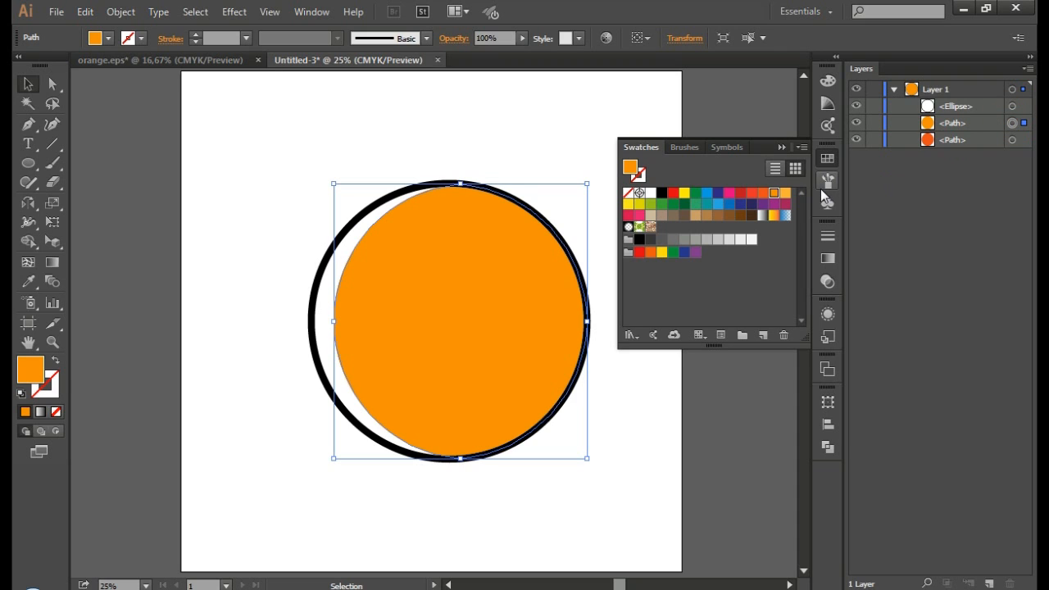
pyautogui.press('Left')
pyautogui.press('Left')
pyautogui.press('Left')
pyautogui.press('Left')
pyautogui.press('Left')
pyautogui.press('Left')
pyautogui.press('Left')
pyautogui.press('Left')
pyautogui.press('Left')
pyautogui.press('Left')
pyautogui.press('Left')
pyautogui.press('Left')
pyautogui.press('Left')
pyautogui.press('Left')
pyautogui.press('Left')
pyautogui.press('Left')
pyautogui.press('Left')
pyautogui.press('Left')
pyautogui.press('Left')
pyautogui.press('Left')
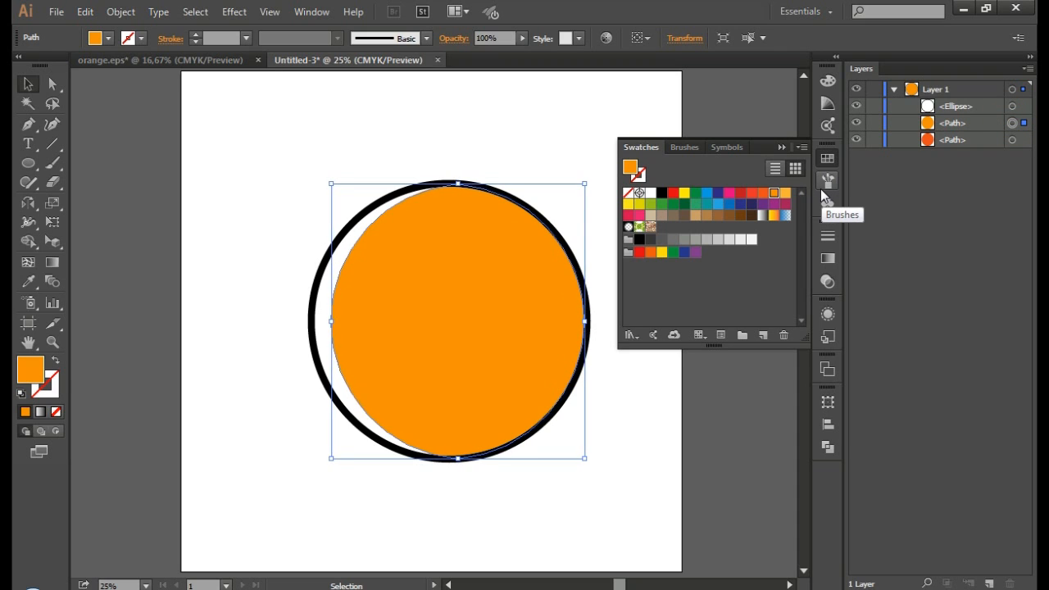
pyautogui.press('Left')
pyautogui.press('Left')
pyautogui.press('Left')
pyautogui.press('Left')
pyautogui.press('Left')
pyautogui.press('Left')
pyautogui.press('Left')
pyautogui.press('Left')
pyautogui.press('Left')
pyautogui.press('Left')
pyautogui.press('Left')
pyautogui.press('Left')
pyautogui.press('Left')
pyautogui.press('Left')
pyautogui.press('Left')
pyautogui.press('Left')
pyautogui.press('Left')
pyautogui.press('Left')
pyautogui.press('Left')
pyautogui.press('Left')
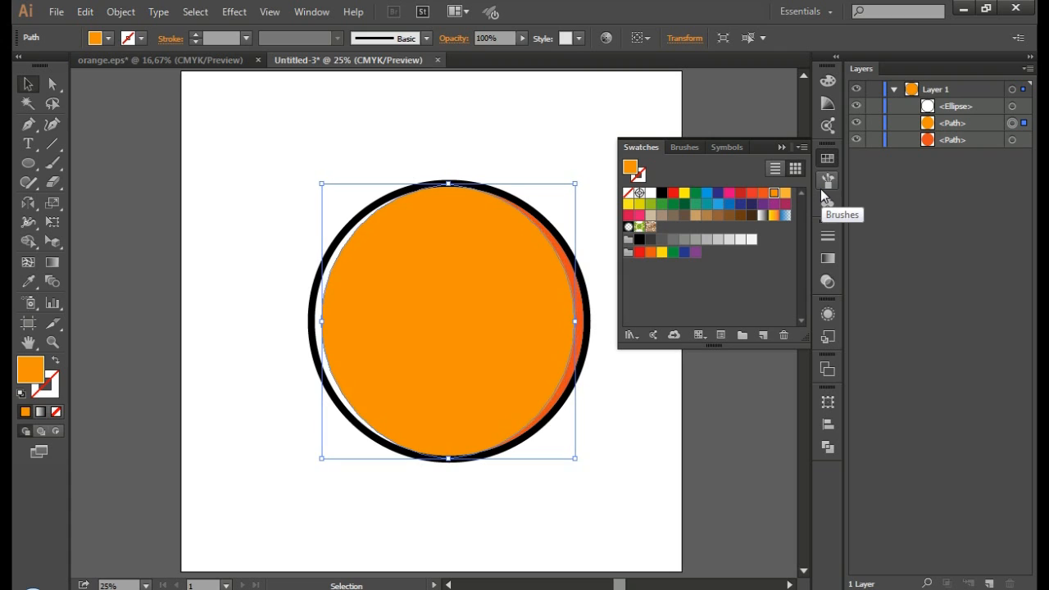
pyautogui.press('Left')
pyautogui.press('Left')
pyautogui.press('Left')
pyautogui.press('Left')
pyautogui.press('Left')
pyautogui.press('Left')
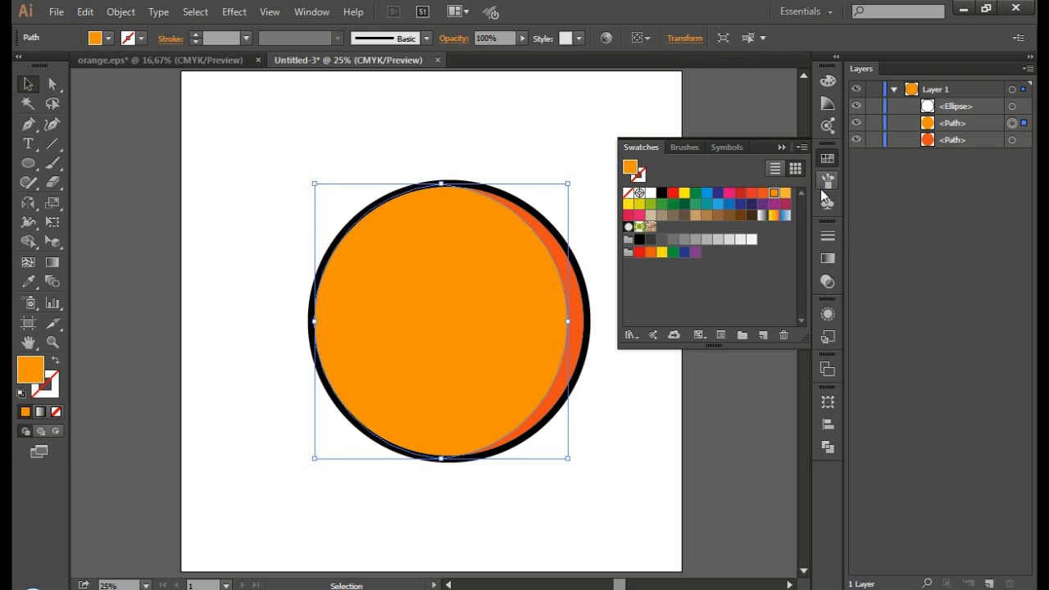
pyautogui.press('Left')
pyautogui.press('Left')
pyautogui.press('Left')
pyautogui.press('Left')
pyautogui.press('Left')
pyautogui.press('Left')
pyautogui.press('Left')
pyautogui.press('Left')
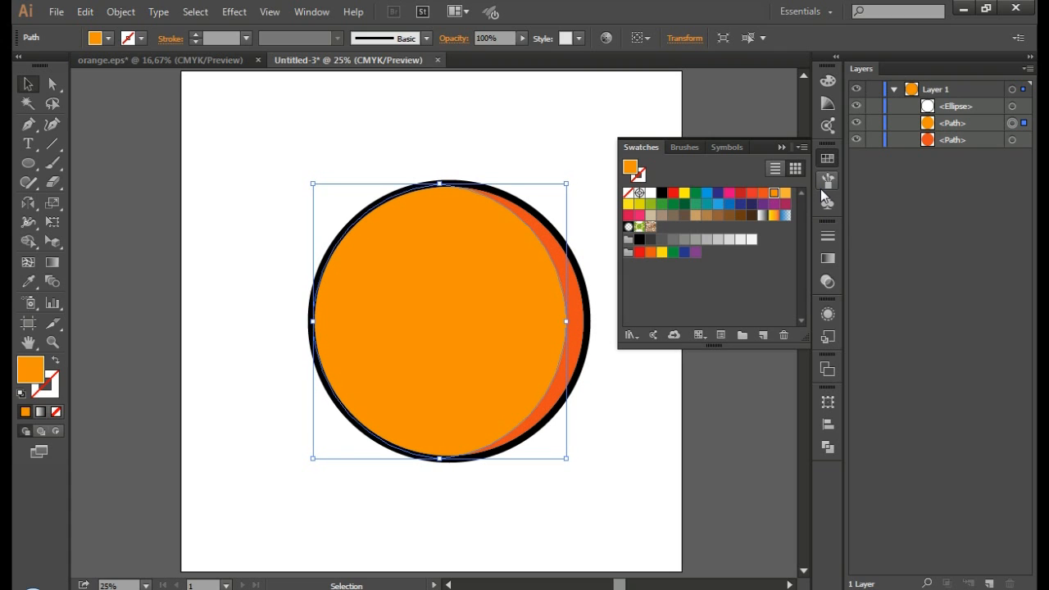
pyautogui.press('Left')
pyautogui.press('Left')
pyautogui.press('Left')
pyautogui.press('Left')
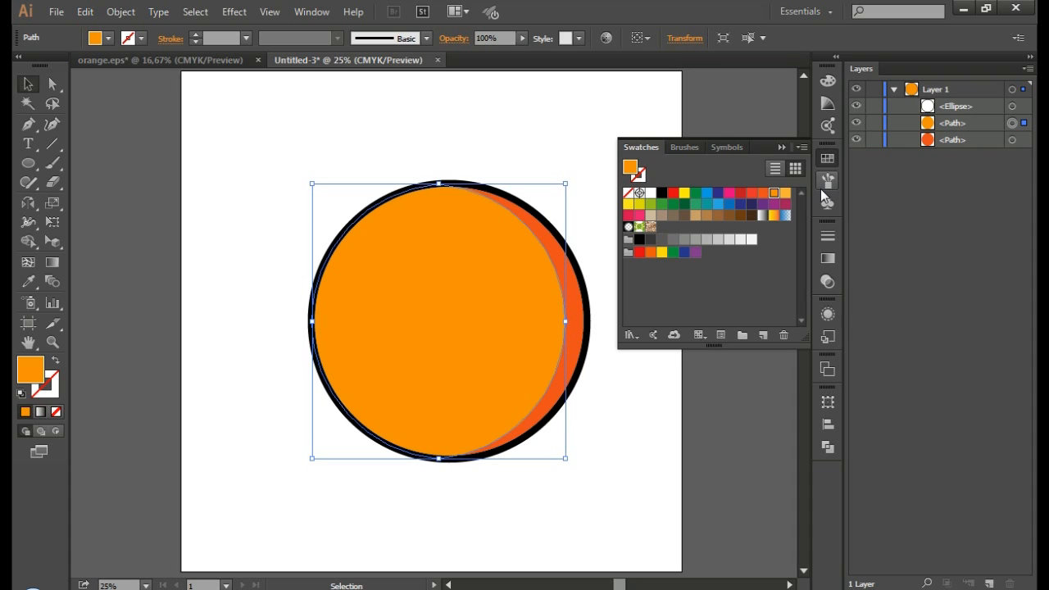
pyautogui.click(540, 113)
pyautogui.click(781, 146)
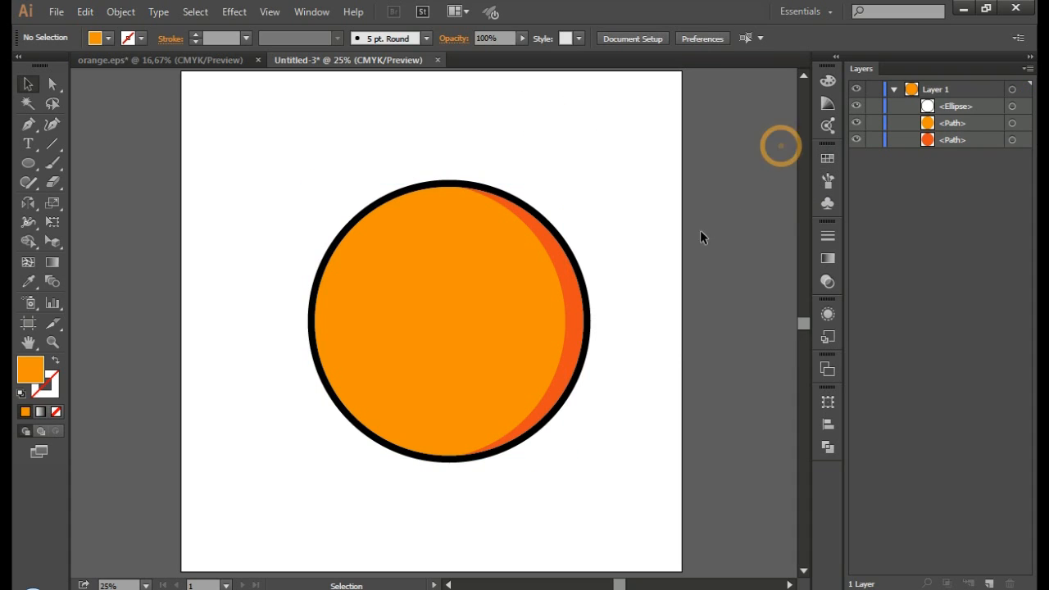
# Step: Remove the light-orange crescent left of the two orange paths' overlap with the Shape Builder tool, and deselect the paths
pyautogui.keyDown('shift'); pyautogui.click(569, 293); pyautogui.keyUp('shift')
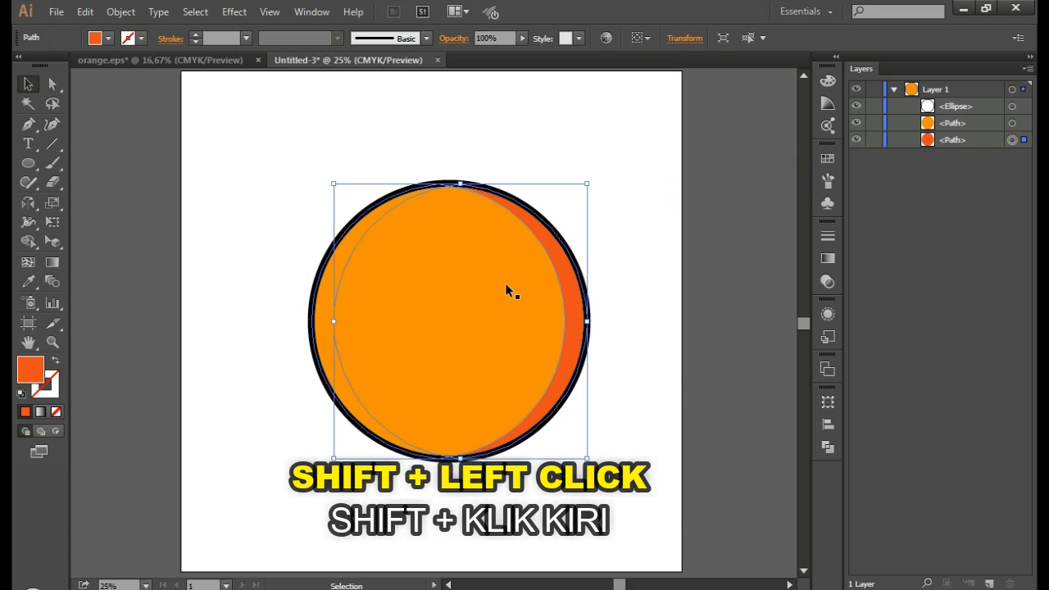
pyautogui.keyDown('shift'); pyautogui.click(454, 259); pyautogui.keyUp('shift')
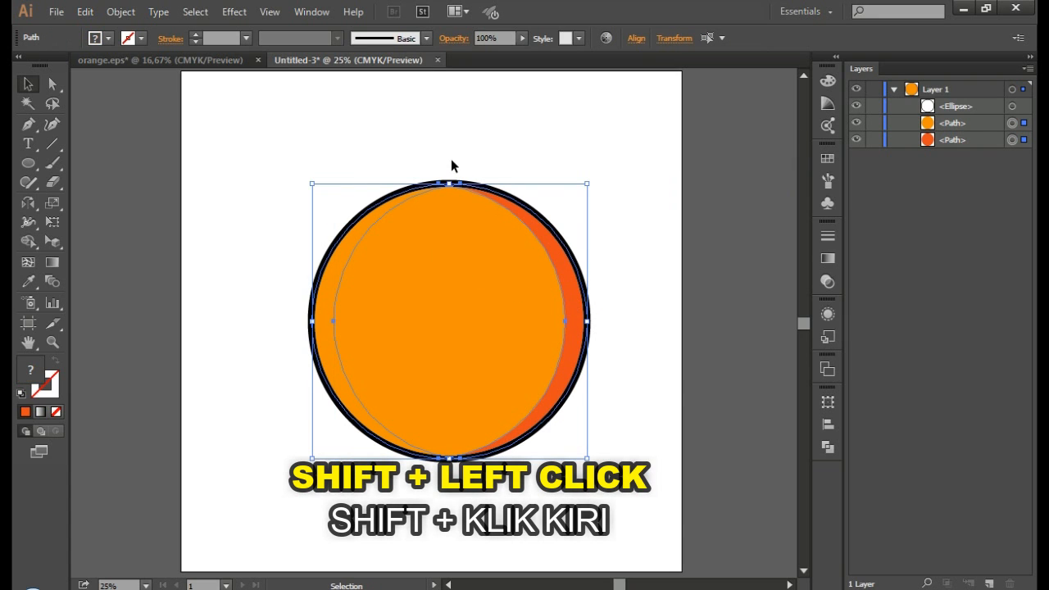
pyautogui.click(28, 241)
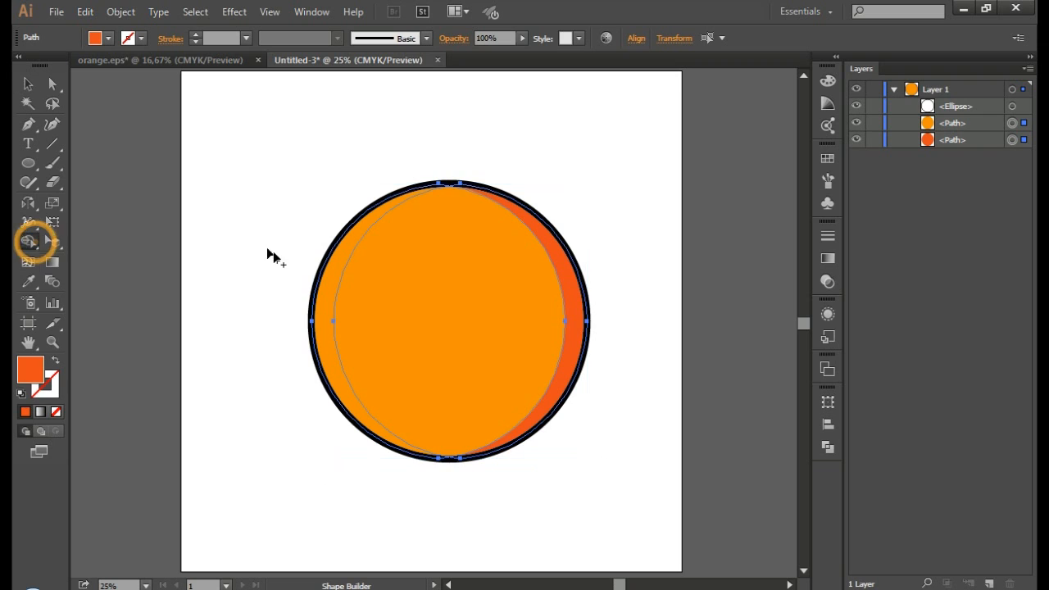
pyautogui.keyDown('alt'); pyautogui.click(320, 293); pyautogui.keyUp('alt')
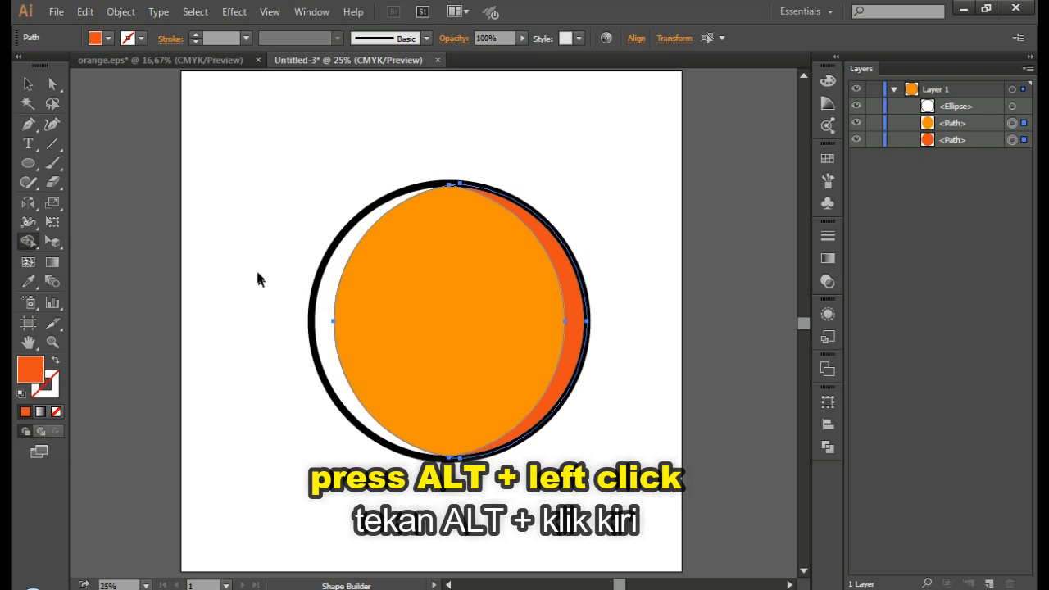
pyautogui.press('v')
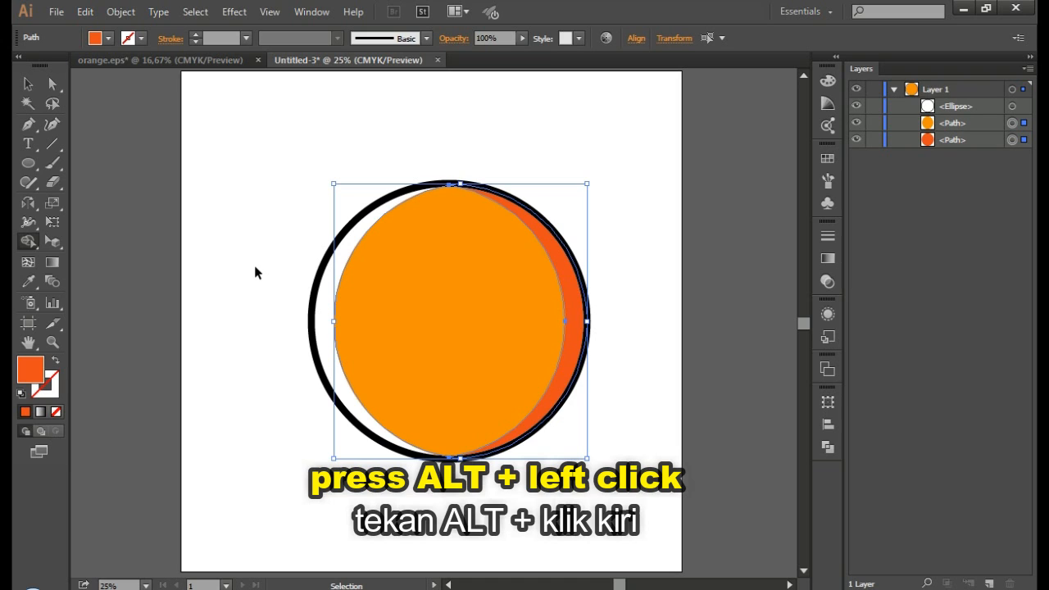
pyautogui.keyDown('ctrl'); pyautogui.click(255, 267); pyautogui.keyUp('ctrl')
pyautogui.hscroll(1, 255, 267)
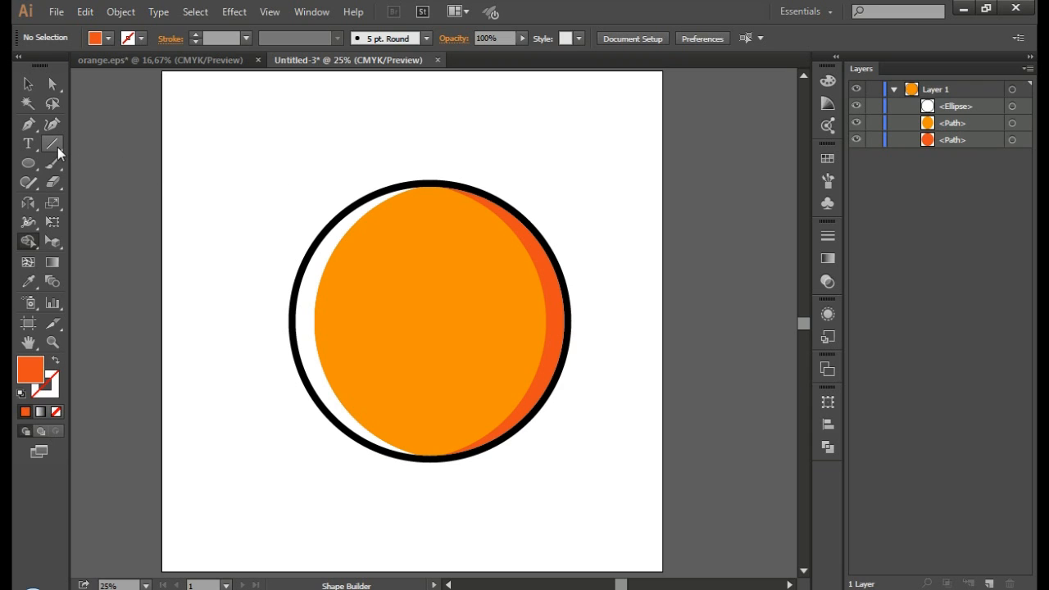
# Step: Group the outlined circle and both orange paths into one object, and deselect the group
pyautogui.click(28, 83)
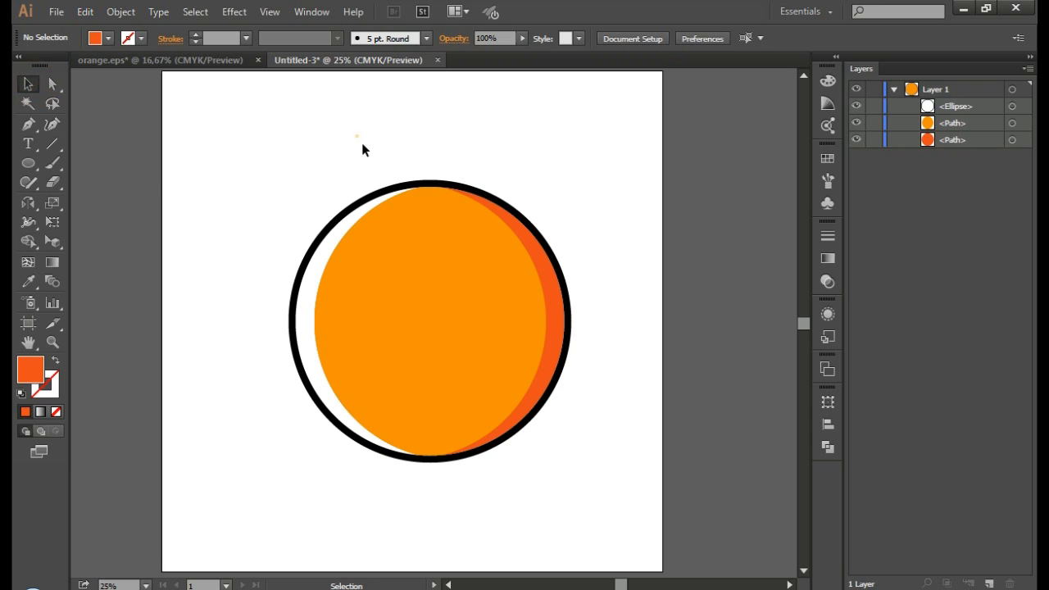
pyautogui.moveTo(357, 135); pyautogui.dragTo(606, 278)
pyautogui.press('ctrl')
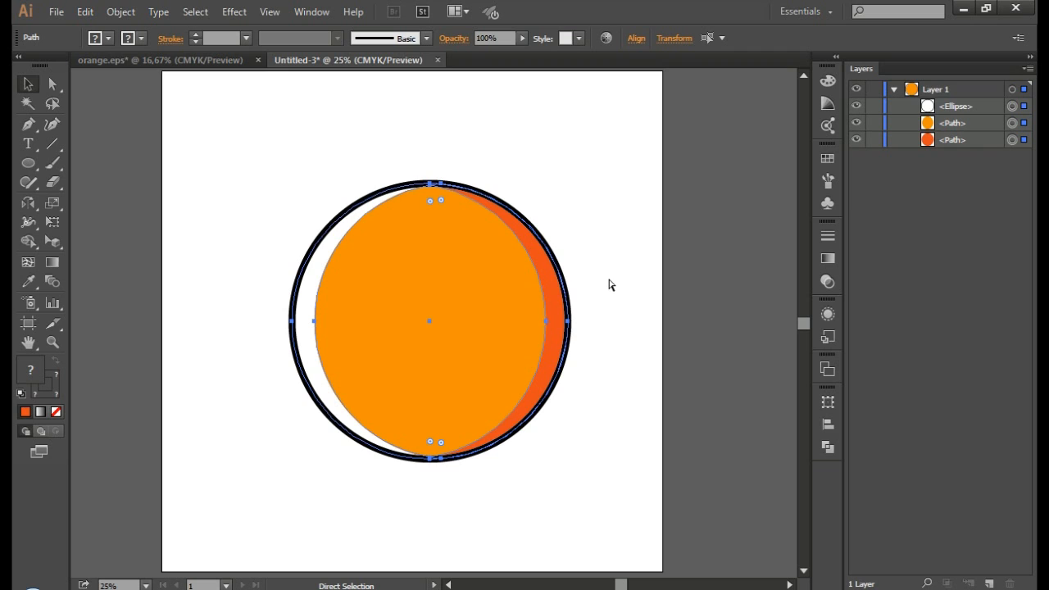
pyautogui.hotkey('ctrl', 'g')
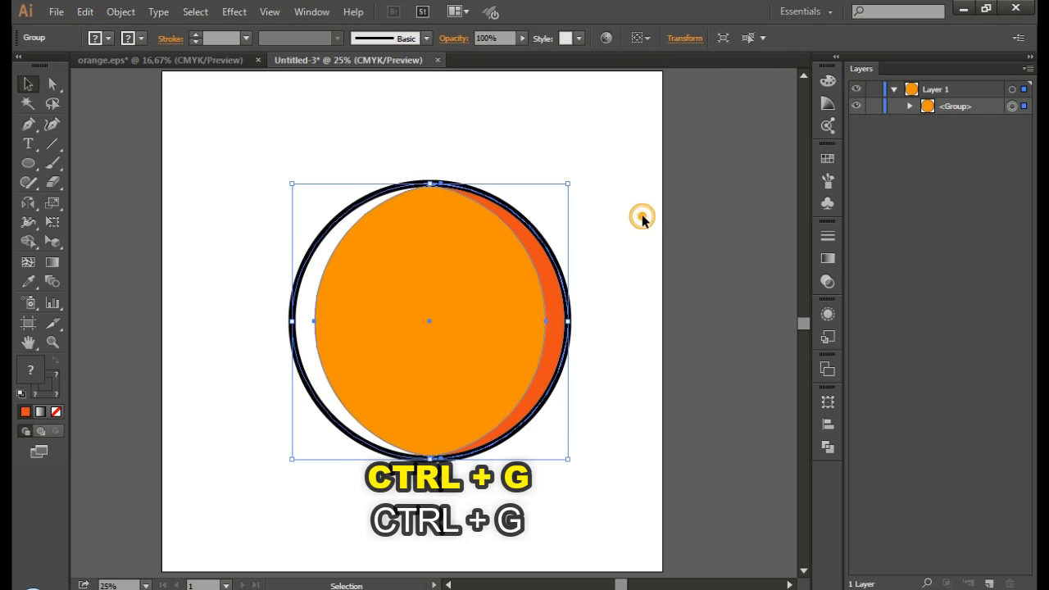
pyautogui.click(643, 219)
# Step: Draw a nearly horizontal line across the base of the circle, extending past it on both sides
pyautogui.scroll(-2, 585, 197)
pyautogui.click(54, 141)
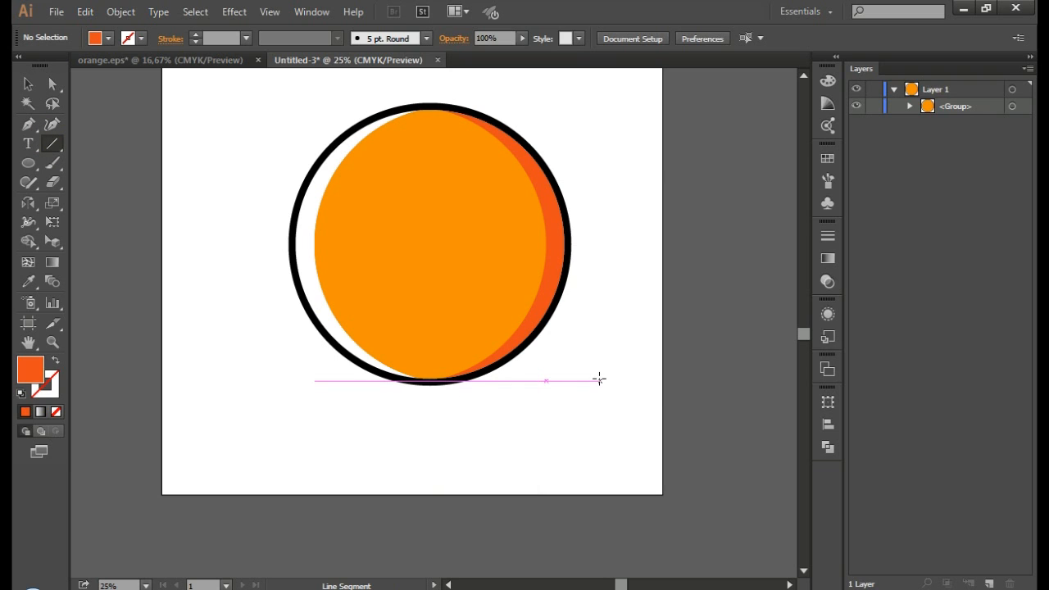
pyautogui.moveTo(595, 380); pyautogui.dragTo(237, 383)
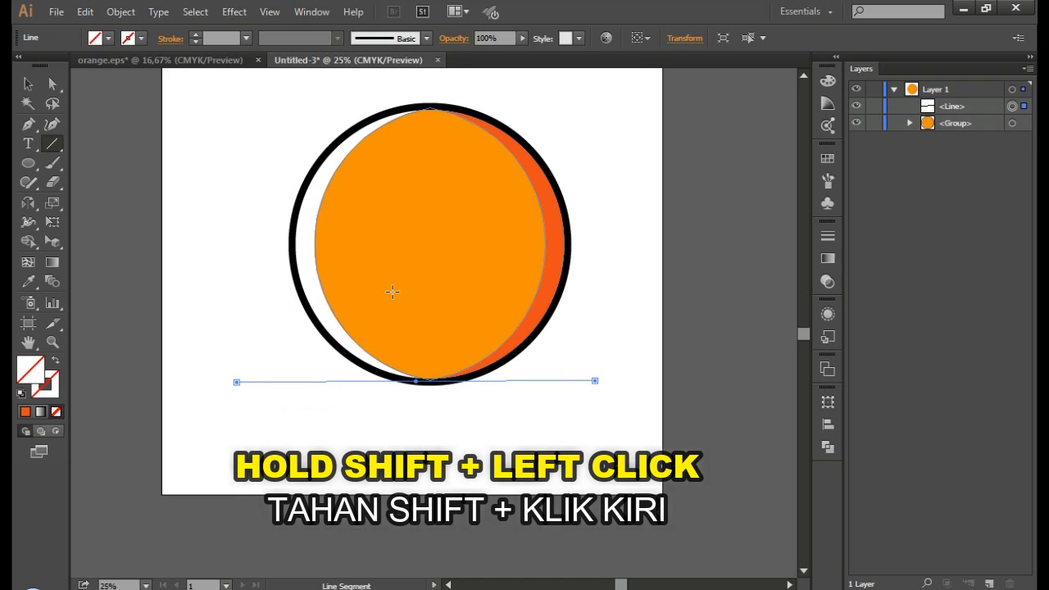
# Step: Copy the circle outline's 35 pt black stroke onto the line with the Eyedropper, and give the line round caps
pyautogui.press('i')
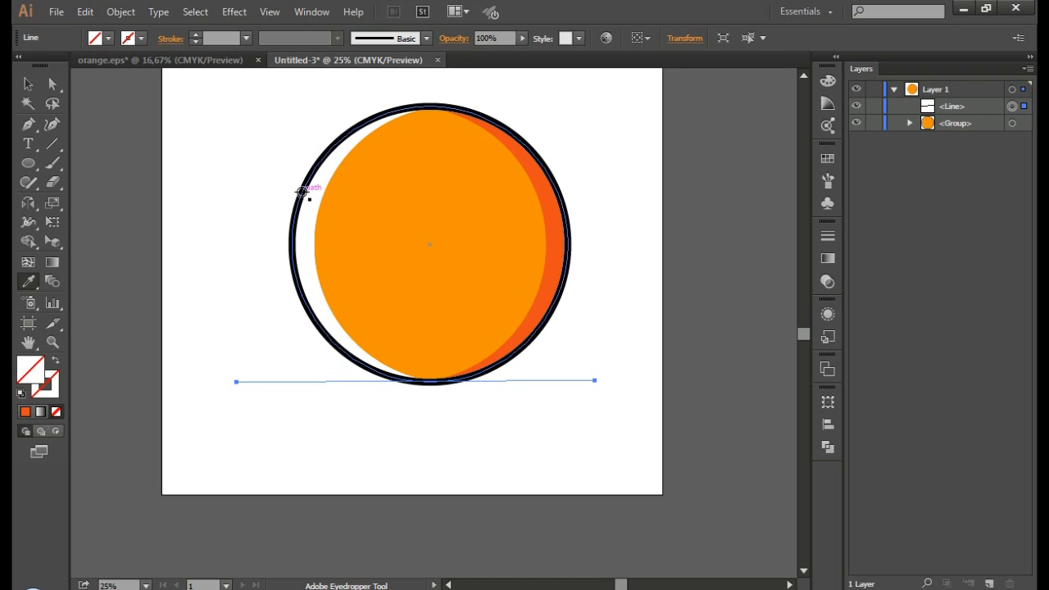
pyautogui.click(305, 190)
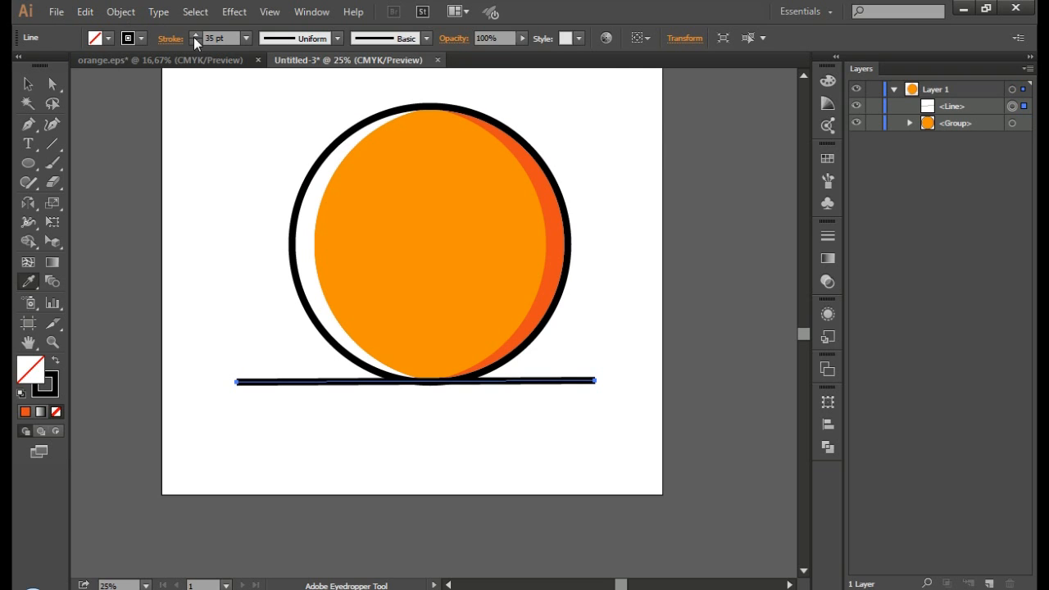
pyautogui.click(172, 38)
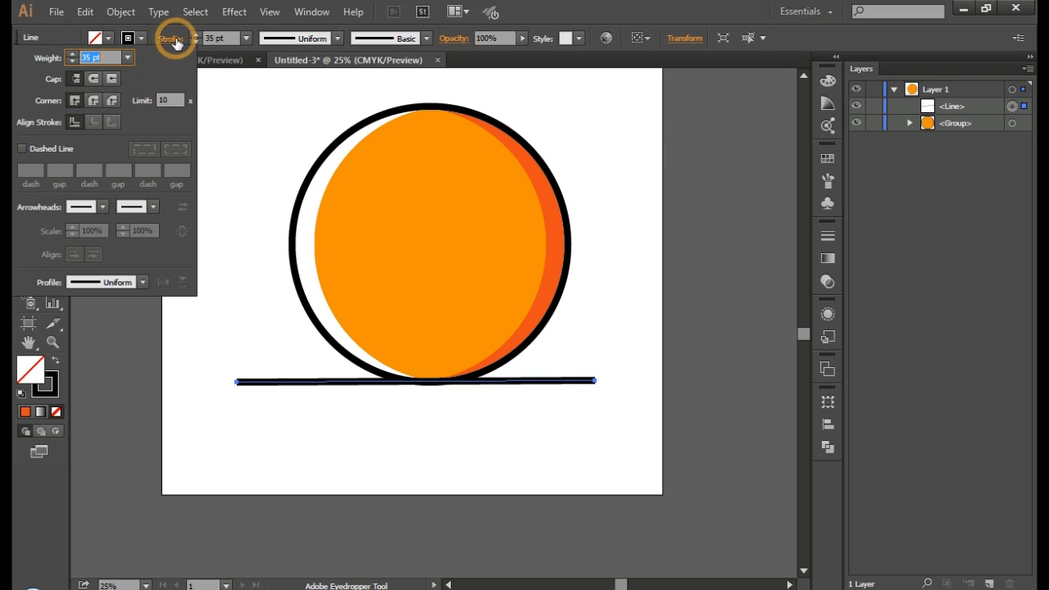
pyautogui.click(94, 78)
pyautogui.click(234, 155)
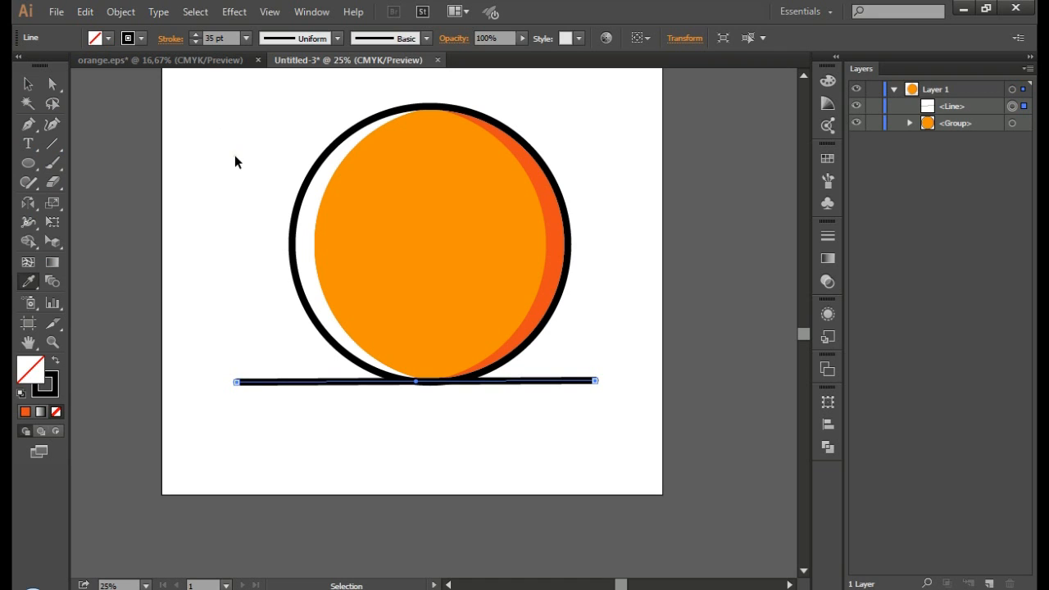
# Step: Center the line and the orange group horizontally on each other, and deselect them
pyautogui.click(28, 84)
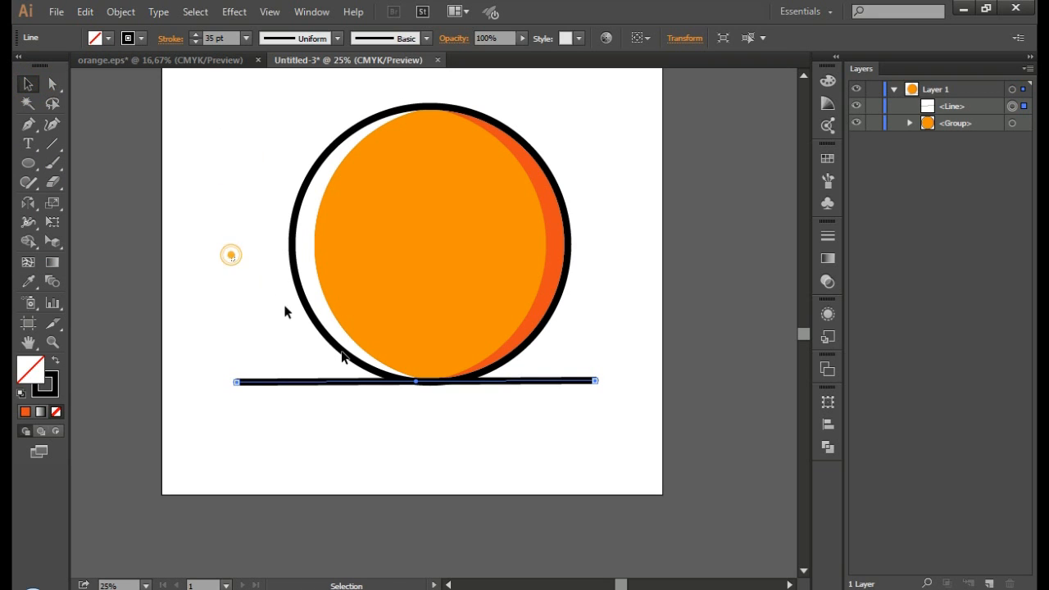
pyautogui.moveTo(231, 255); pyautogui.dragTo(566, 456)
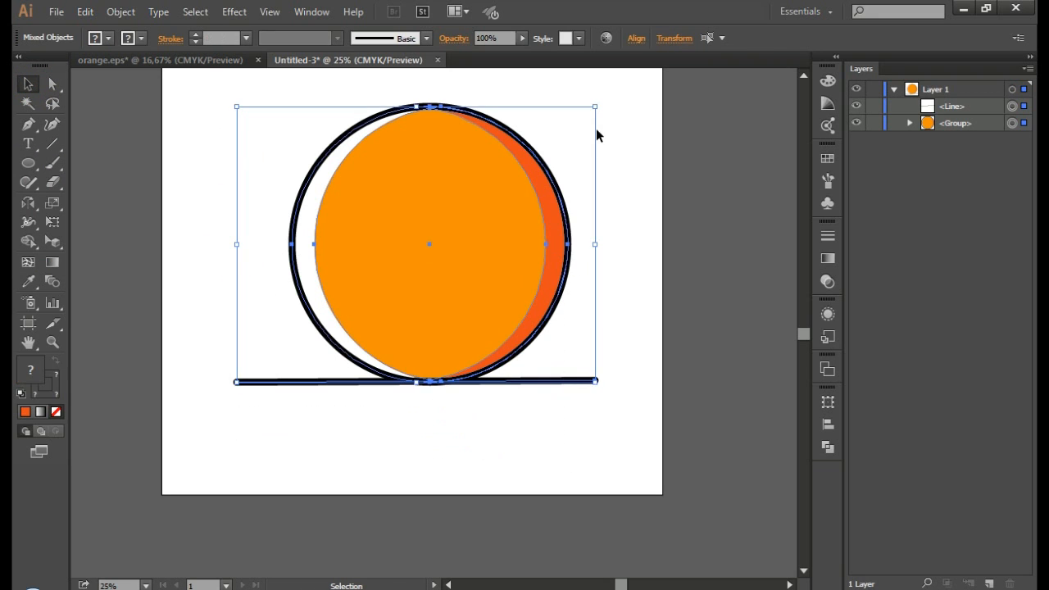
pyautogui.click(637, 38)
pyautogui.click(504, 81)
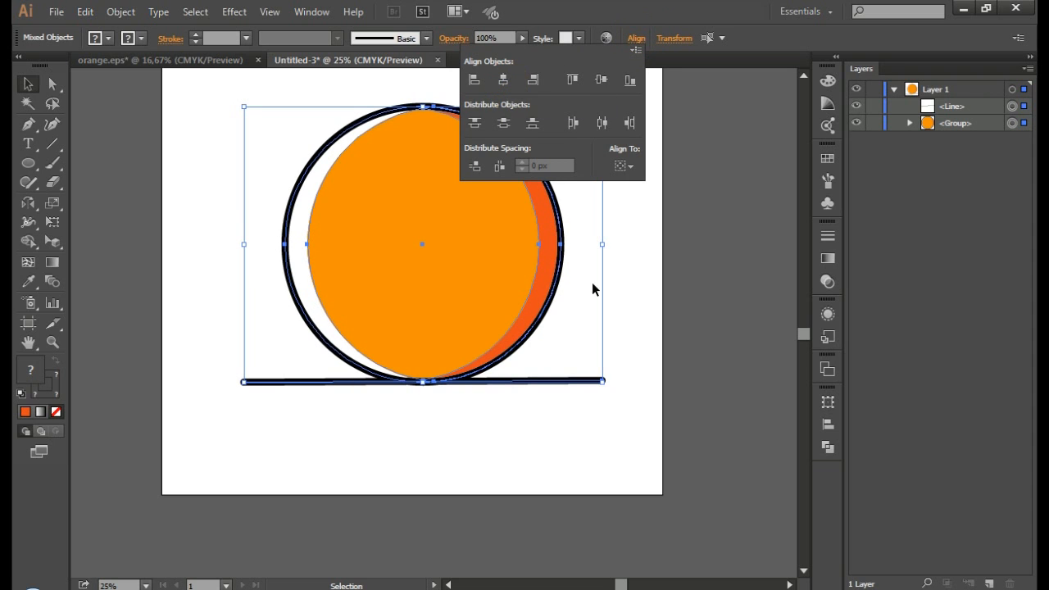
pyautogui.press('ctrl')
pyautogui.click(644, 296)
pyautogui.hscroll(2, 639, 292)
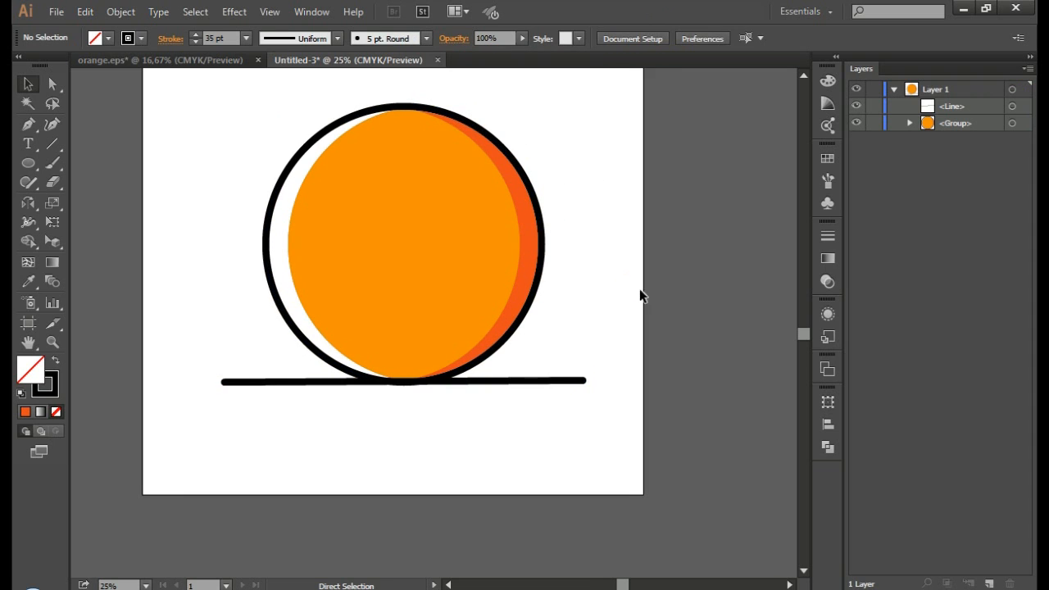
# Step: Draw a square above the circle's upper left and swap its fill and stroke for a solid black fill
pyautogui.scroll(4, 543, 266)
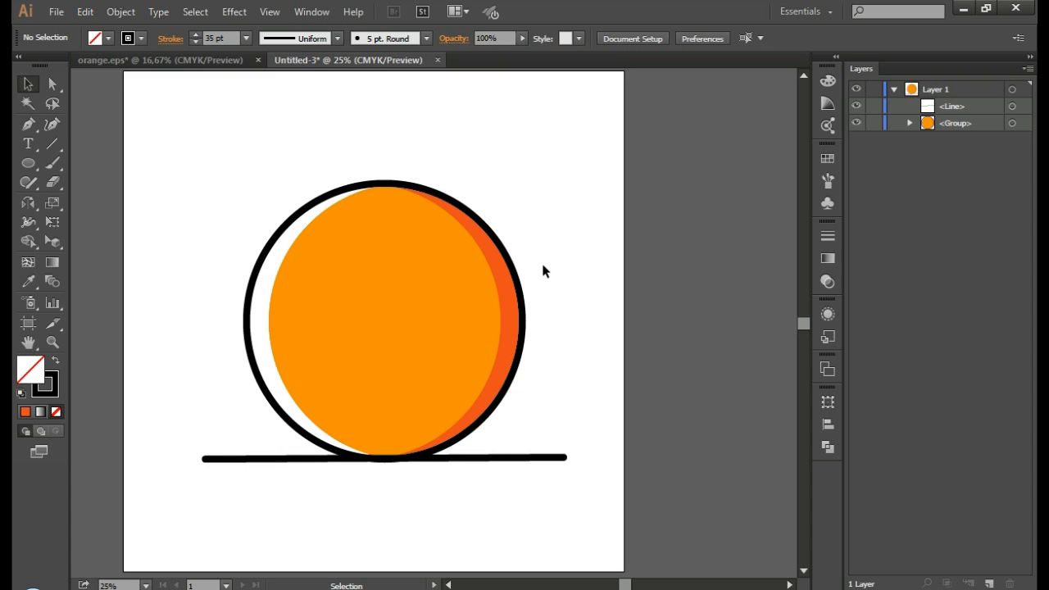
pyautogui.scroll(-1, 542, 270)
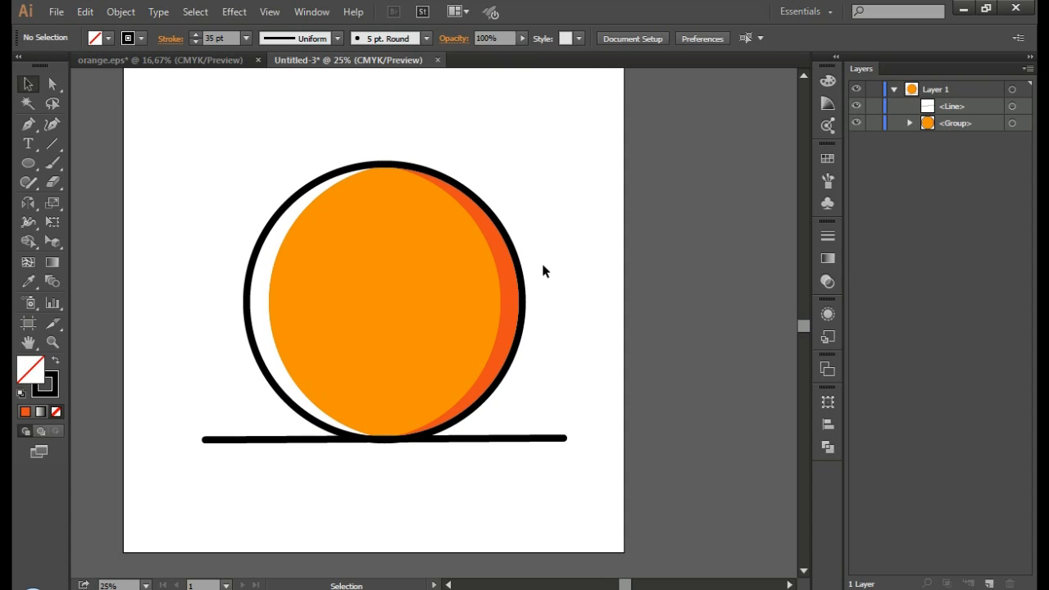
pyautogui.scroll(2, 542, 271)
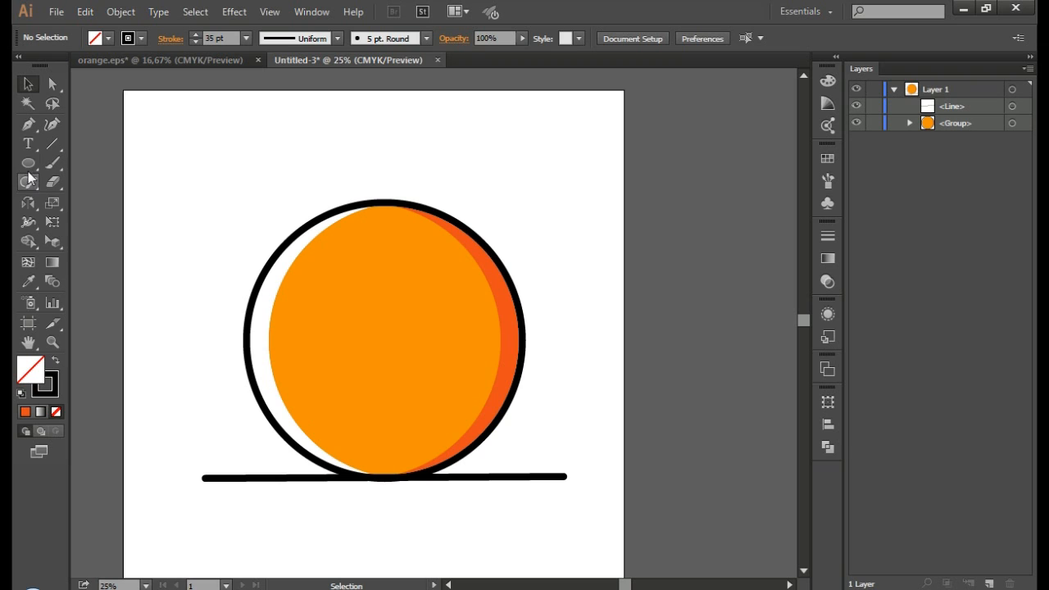
pyautogui.moveTo(28, 163); pyautogui.dragTo(77, 168)
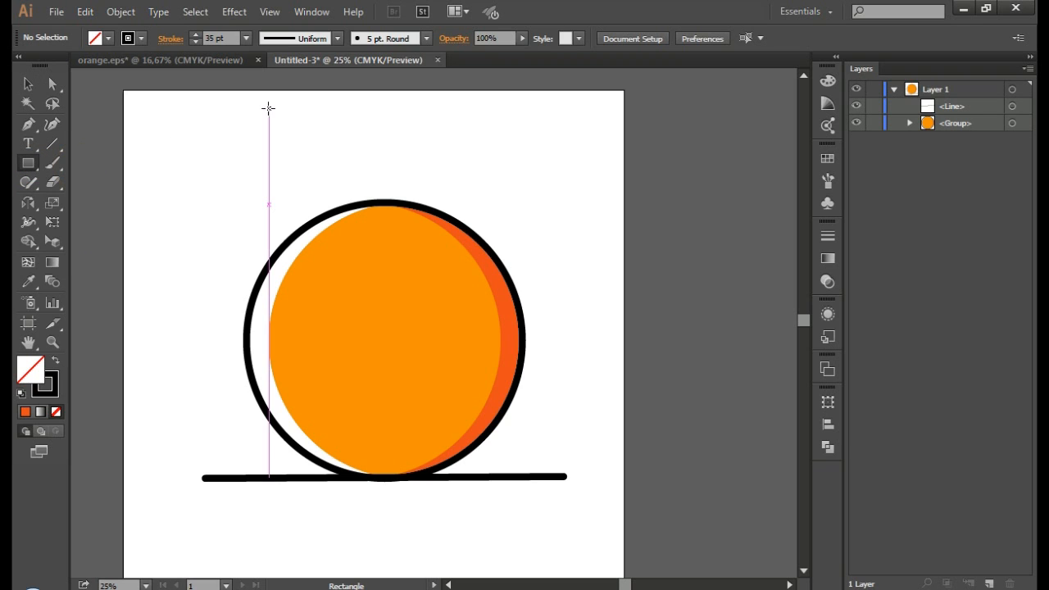
pyautogui.moveTo(270, 108)
pyautogui.mouseDown()
pyautogui.moveTo(324, 141)
pyautogui.moveTo(355, 177)
pyautogui.mouseUp()
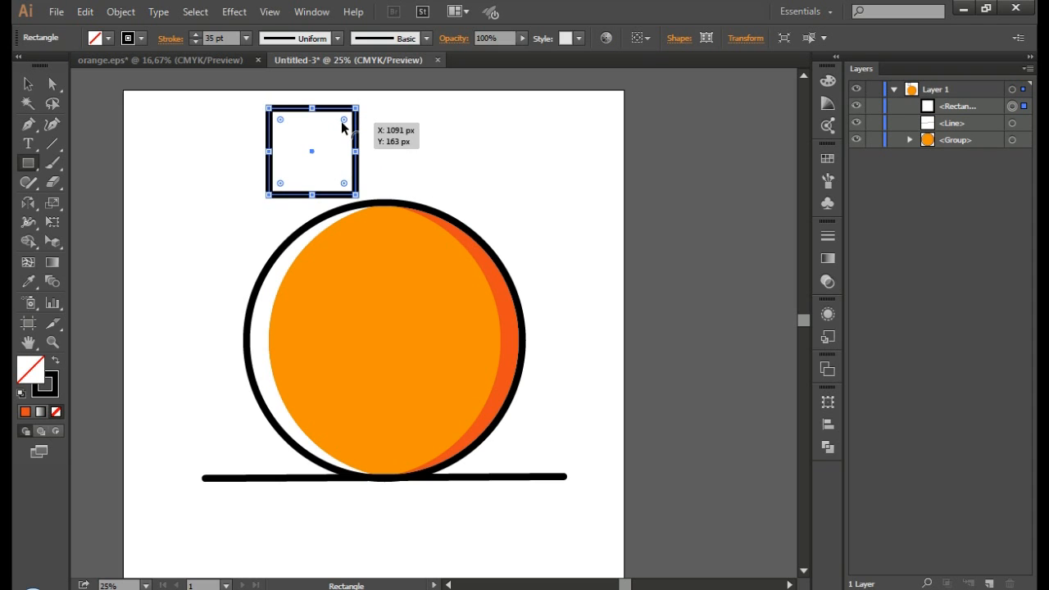
pyautogui.hotkey('shift', 'x')
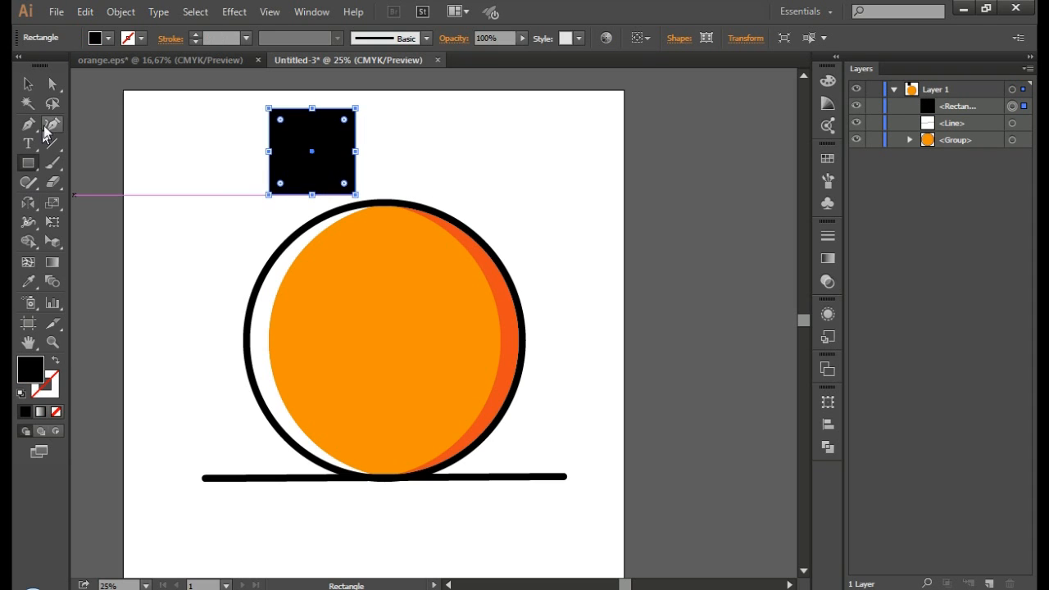
# Step: Round the black square's upper-right and lower-left corners to about 431 px to form a pointed leaf
pyautogui.click(52, 83)
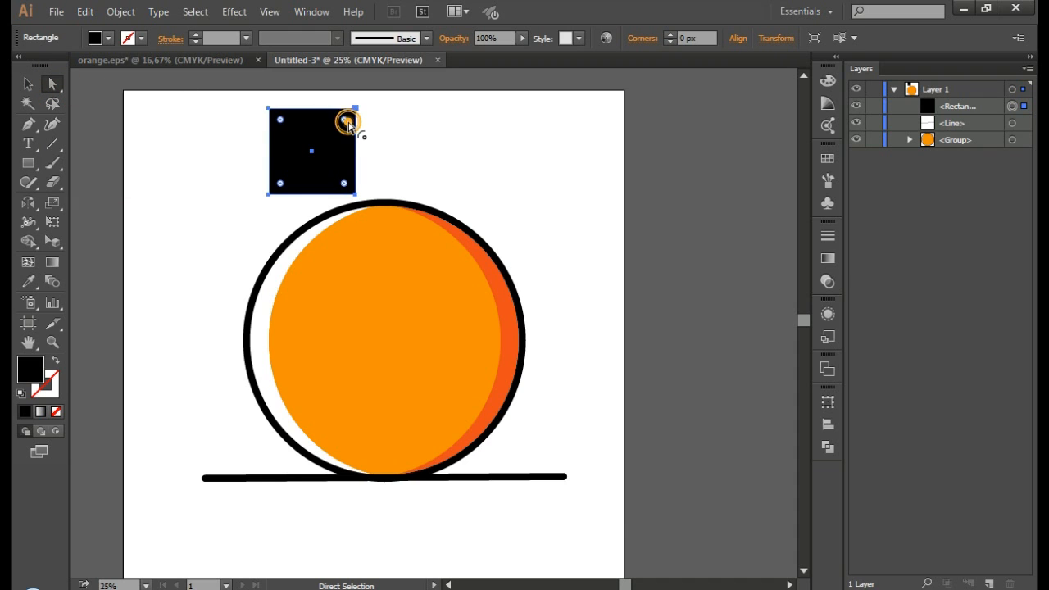
pyautogui.keyDown('shift'); pyautogui.click(282, 185); pyautogui.keyUp('shift')
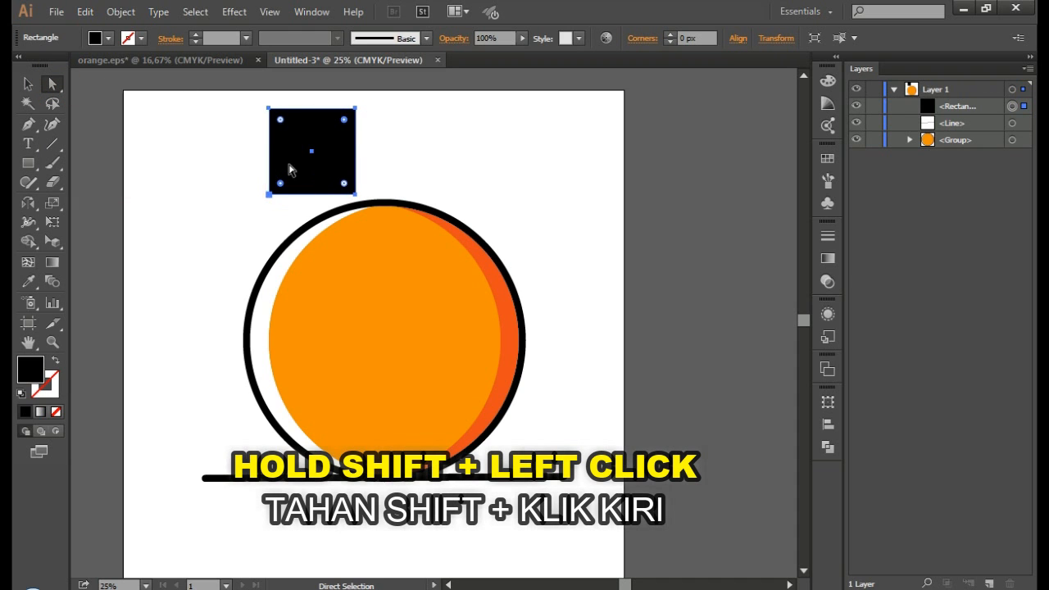
pyautogui.moveTo(343, 121); pyautogui.dragTo(161, 279)
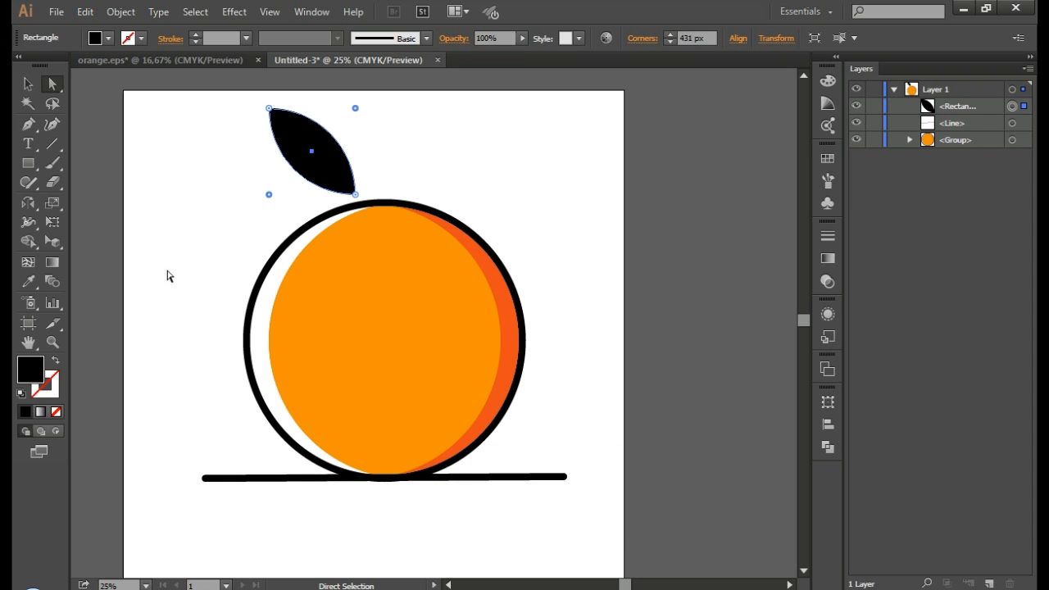
# Step: Swap the leaf's fill to a stroke and copy the circle outline's 35 pt black stroke onto it with the Eyedropper
pyautogui.press('shift')
pyautogui.hotkey('shift', 'x')
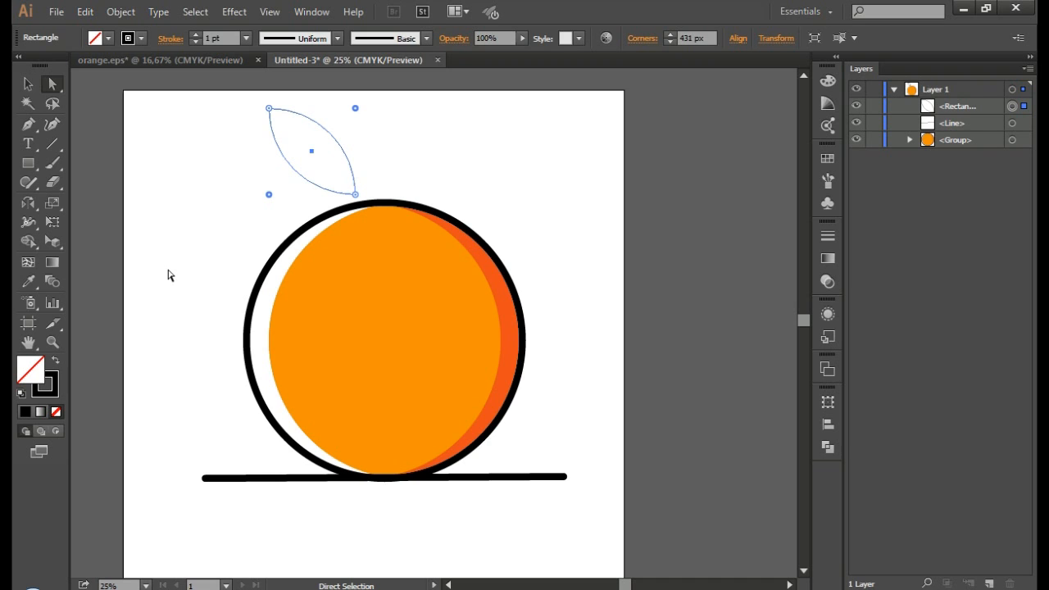
pyautogui.press('i')
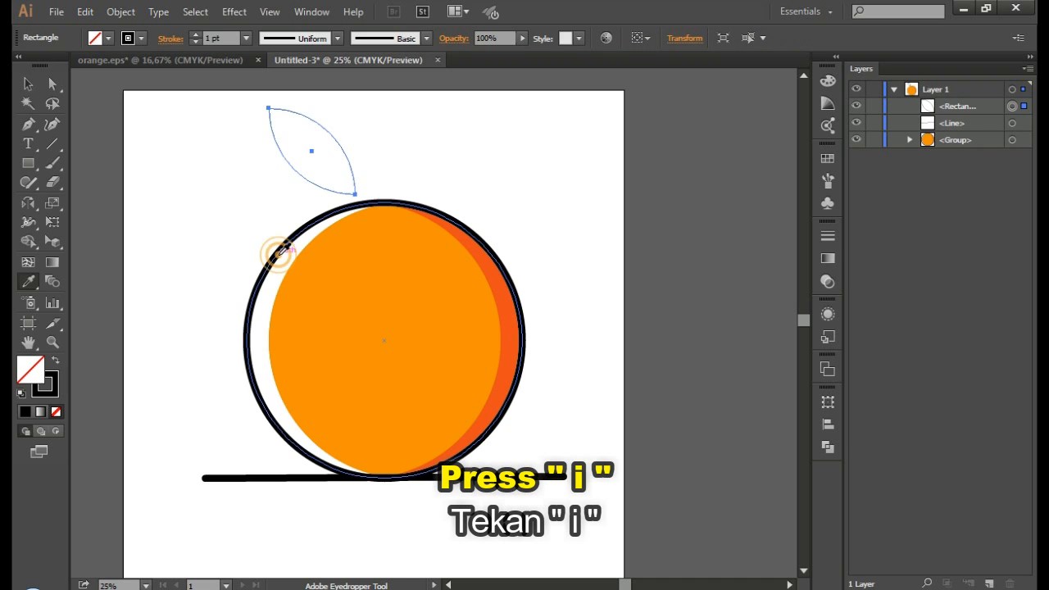
pyautogui.click(267, 260)
pyautogui.keyDown('ctrl'); pyautogui.click(228, 225); pyautogui.keyUp('ctrl')
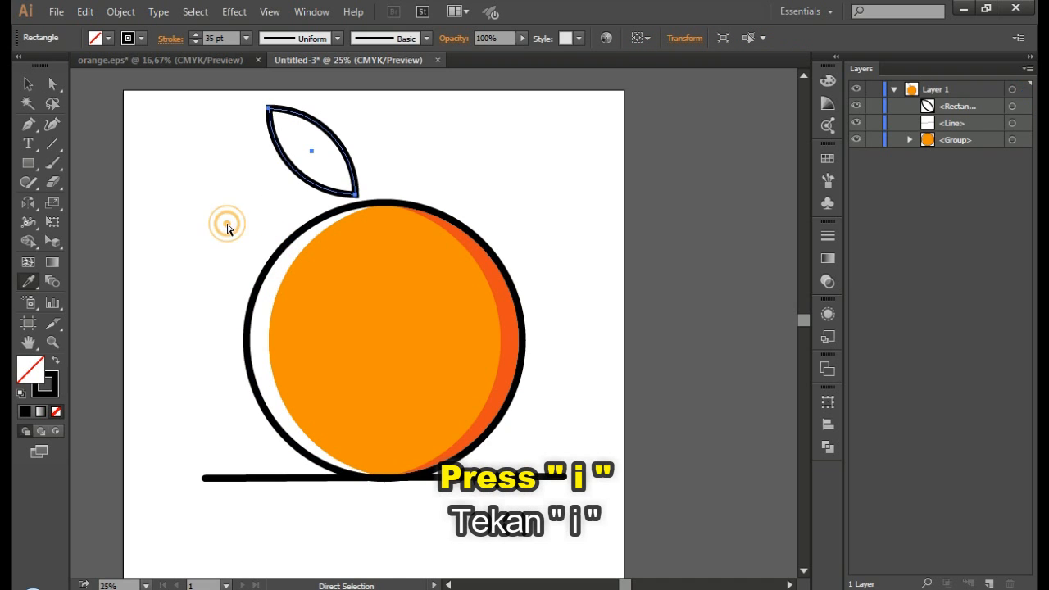
# Step: Move the leaf outline so its lower tip rests on the top centre of the circle outline
pyautogui.hotkey('ctrl', '+')
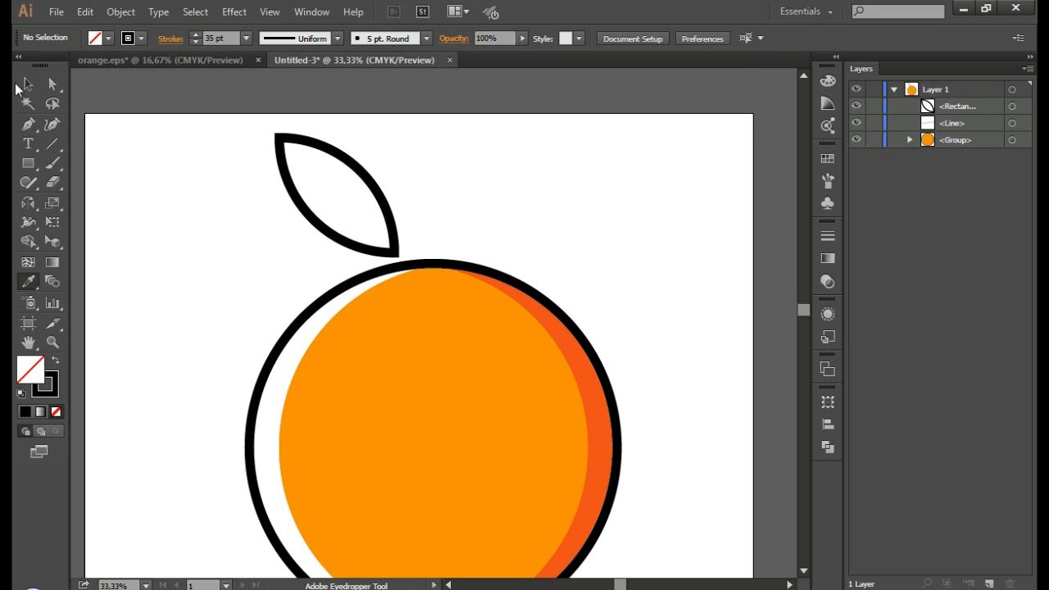
pyautogui.click(28, 84)
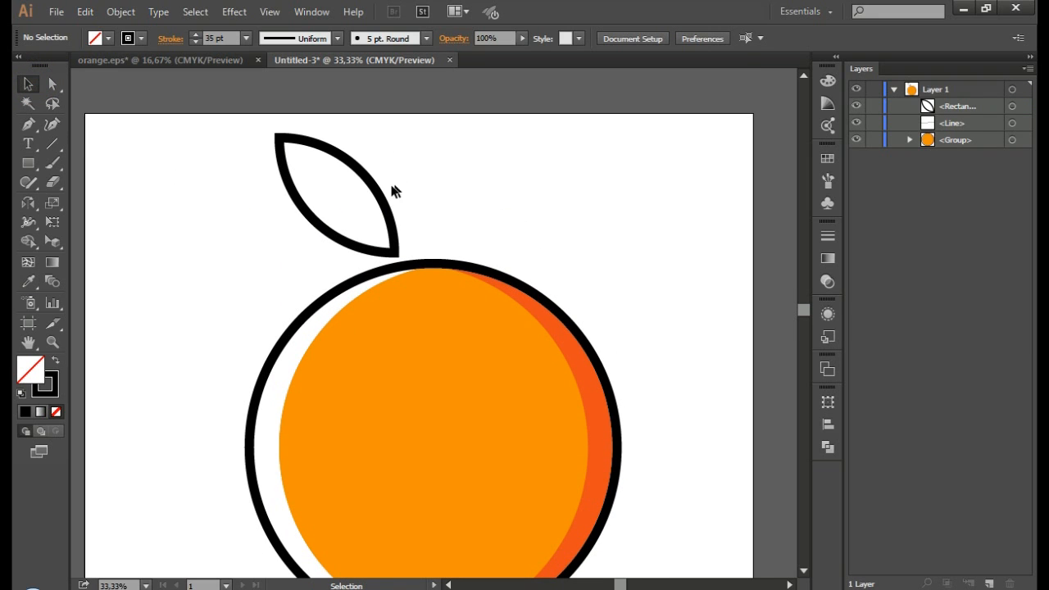
pyautogui.moveTo(378, 198); pyautogui.dragTo(412, 208)
pyautogui.click(532, 153)
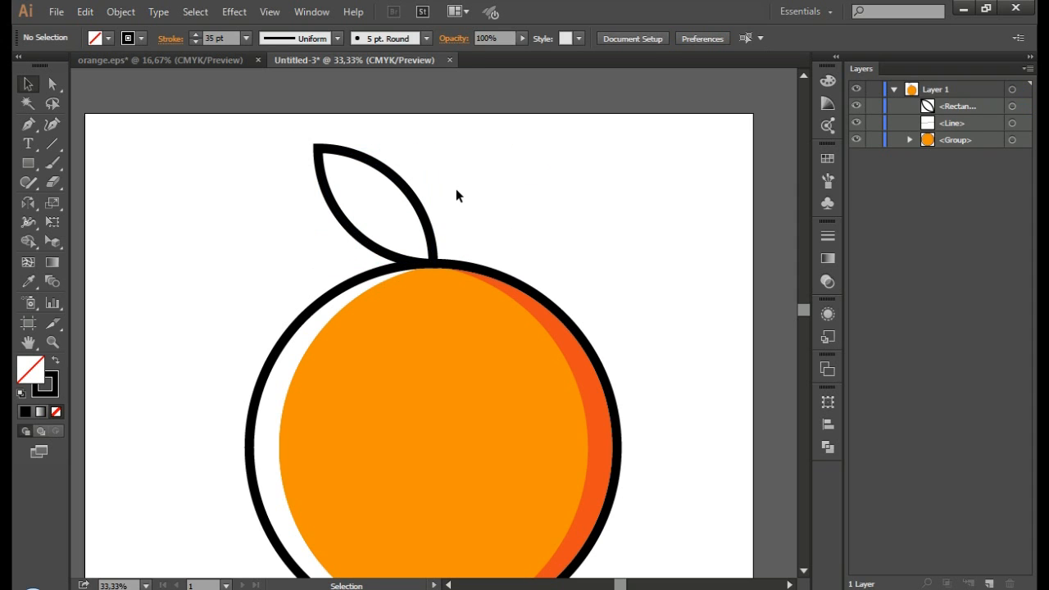
# Step: Paste a copy of the leaf outline in place and swap its stroke to a solid black fill
pyautogui.click(418, 195)
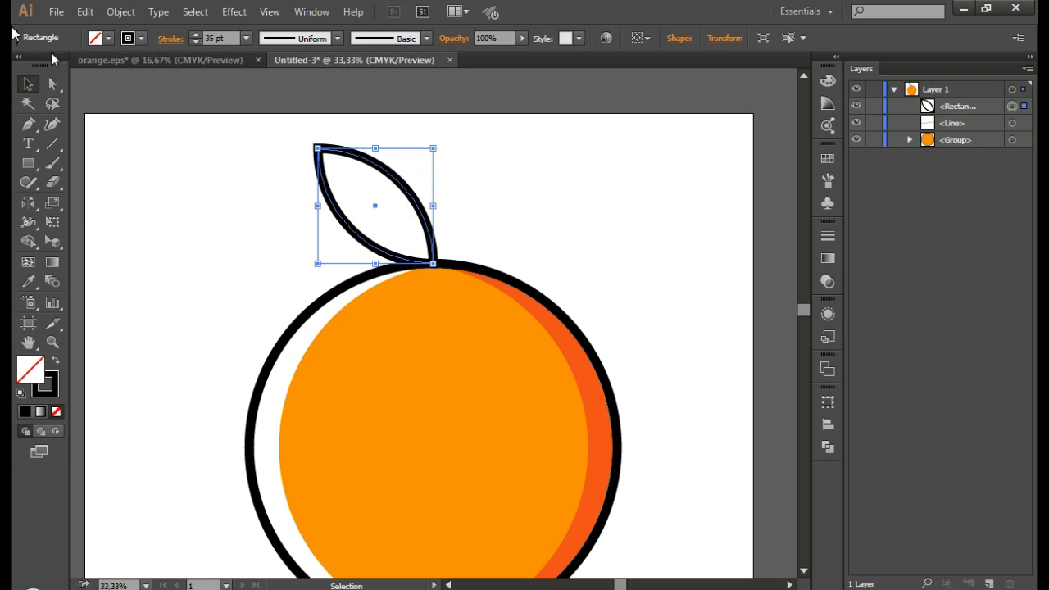
pyautogui.click(85, 12)
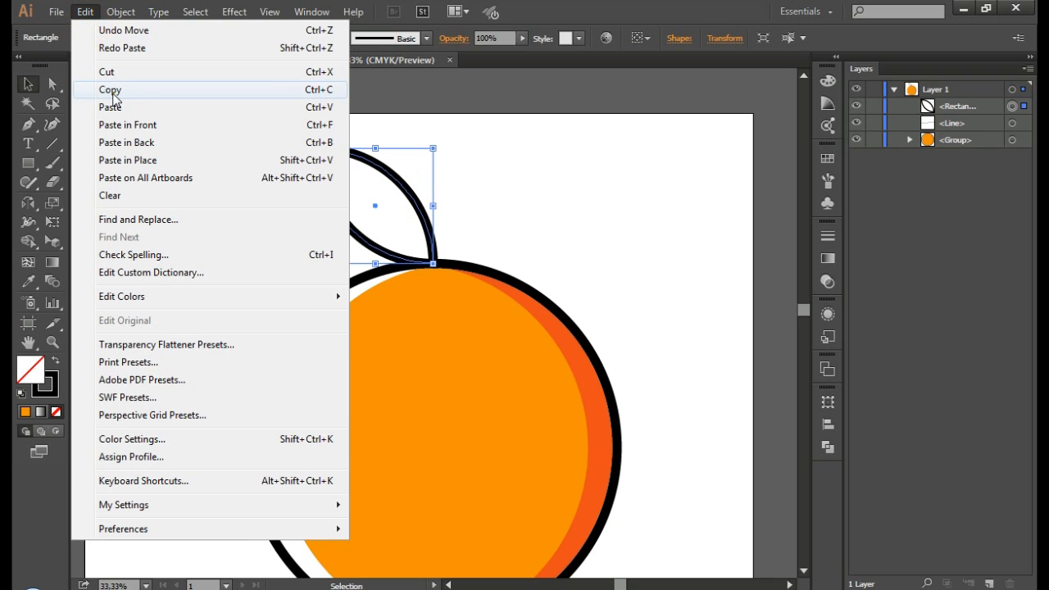
pyautogui.click(114, 99)
pyautogui.click(94, 18)
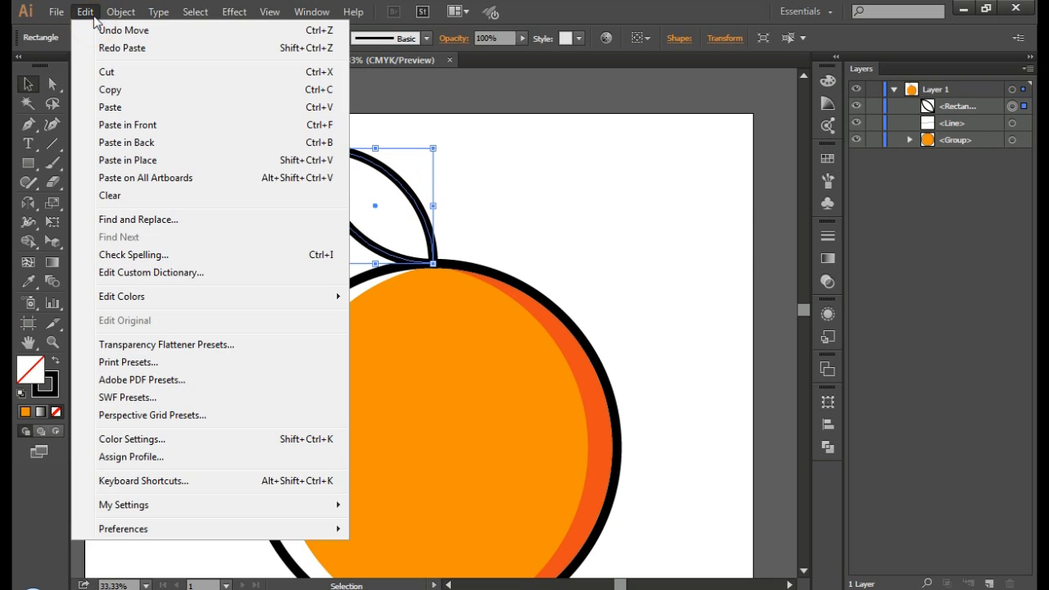
pyautogui.click(98, 160)
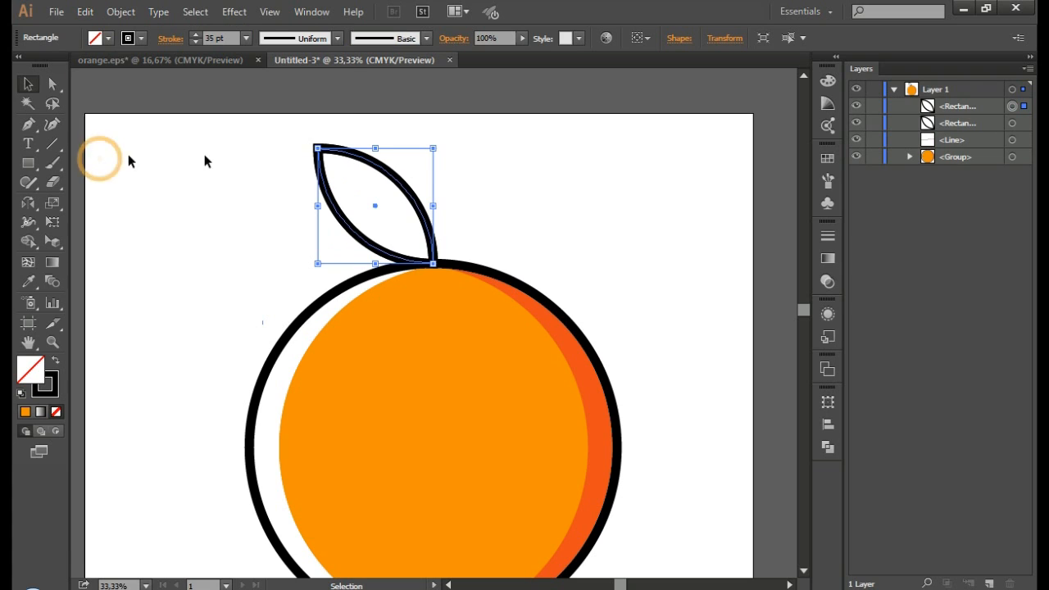
pyautogui.click(59, 362)
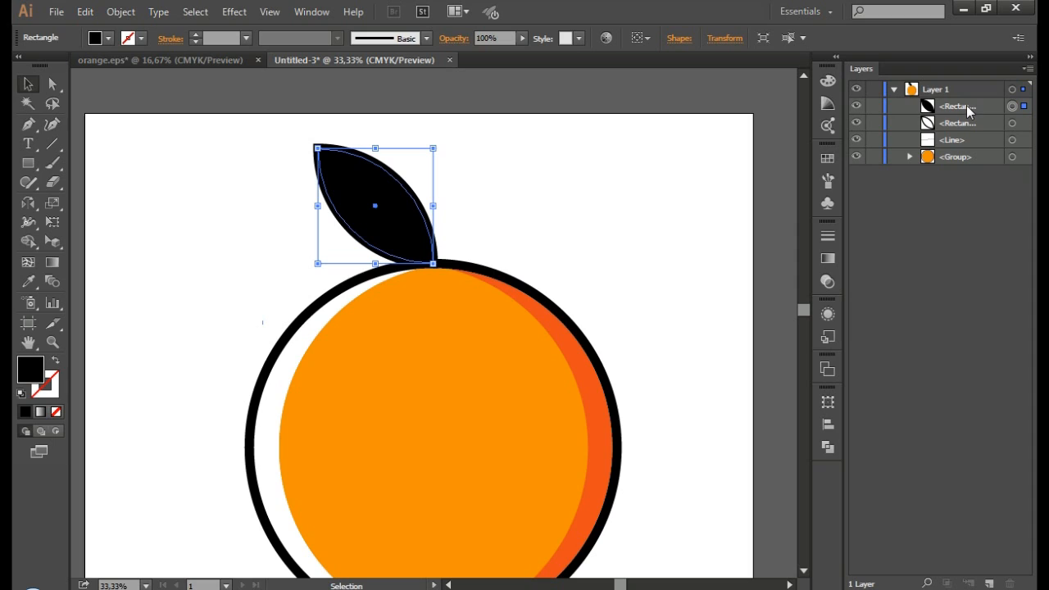
# Step: Stack the filled leaf copy directly beneath the leaf outline and fill it with white
pyautogui.moveTo(969, 113); pyautogui.dragTo(962, 136)
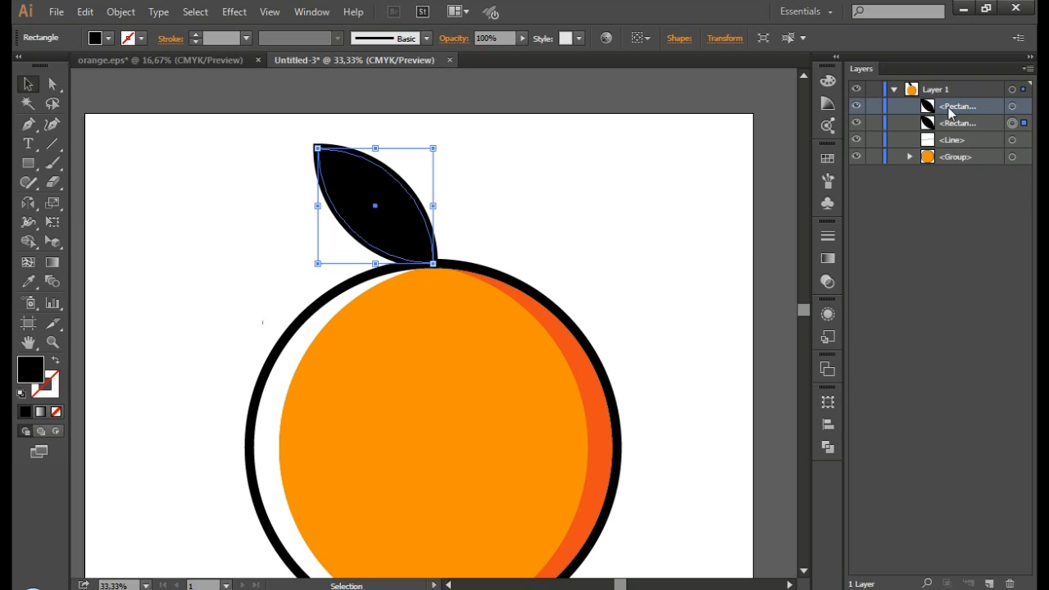
pyautogui.click(959, 123)
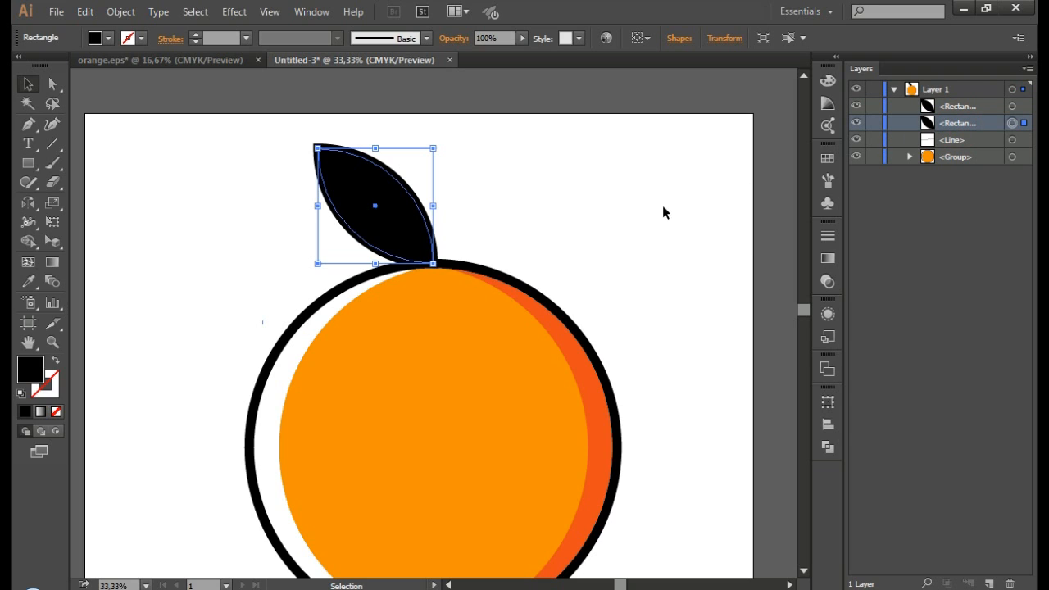
pyautogui.click(835, 165)
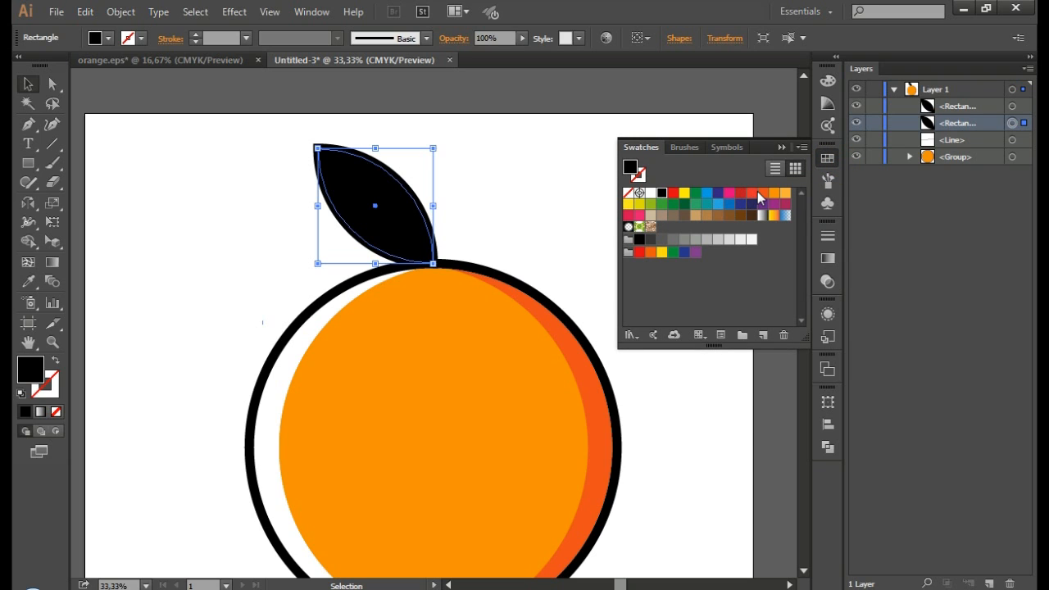
pyautogui.click(650, 193)
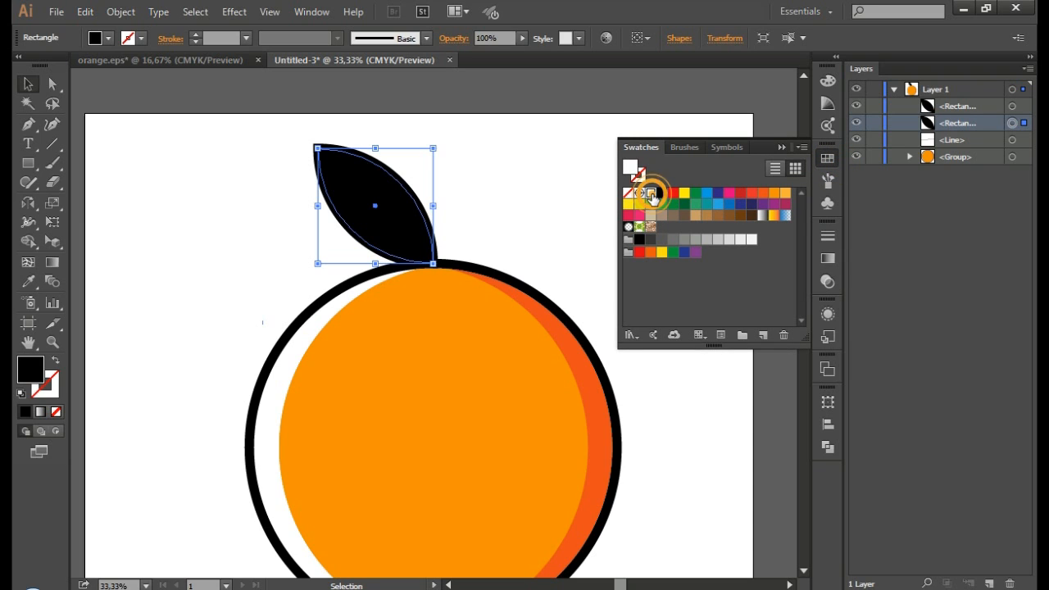
pyautogui.click(774, 146)
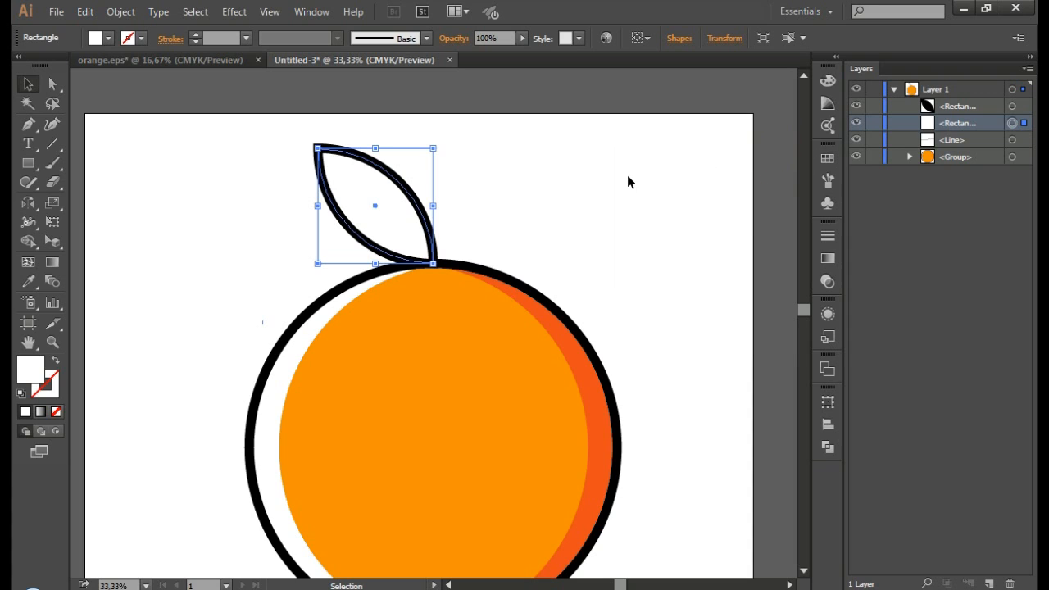
pyautogui.keyDown('ctrl'); pyautogui.click(615, 176); pyautogui.keyUp('ctrl')
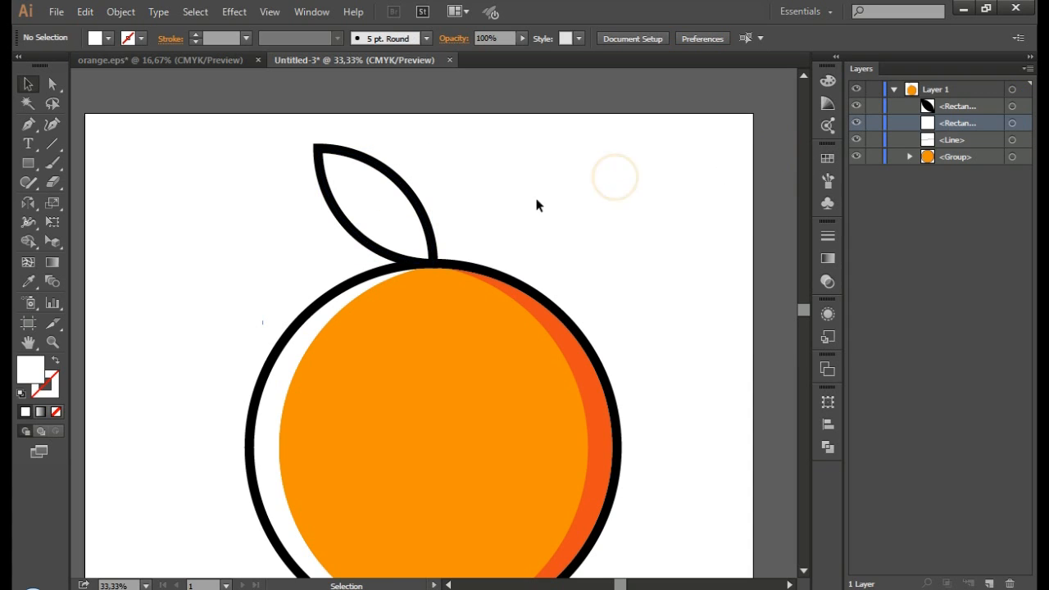
# Step: Paste a copy of the white leaf in place and stack it directly beneath the leaf outline
pyautogui.click(393, 206)
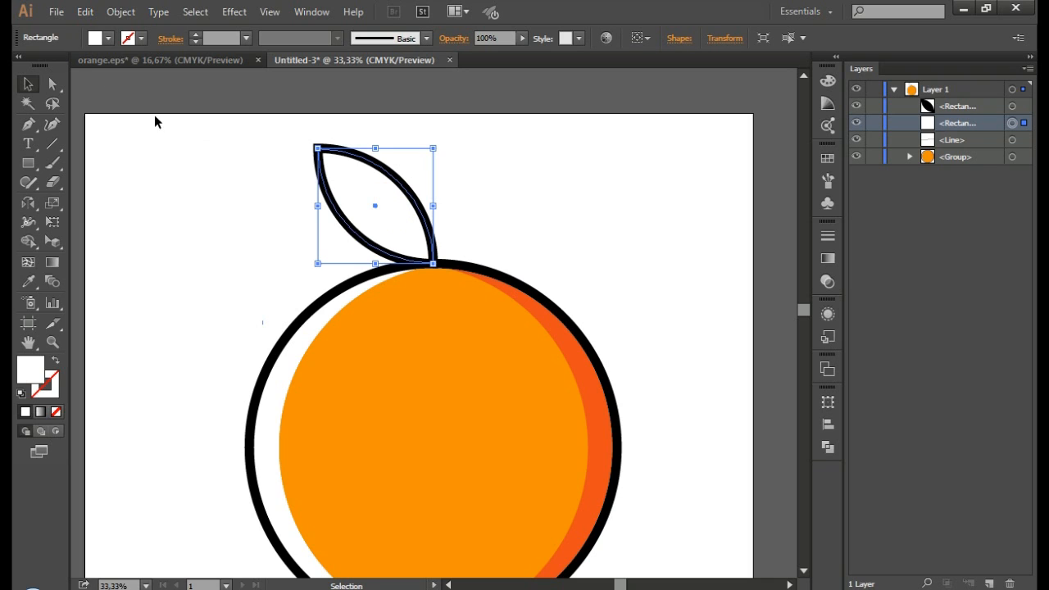
pyautogui.click(84, 14)
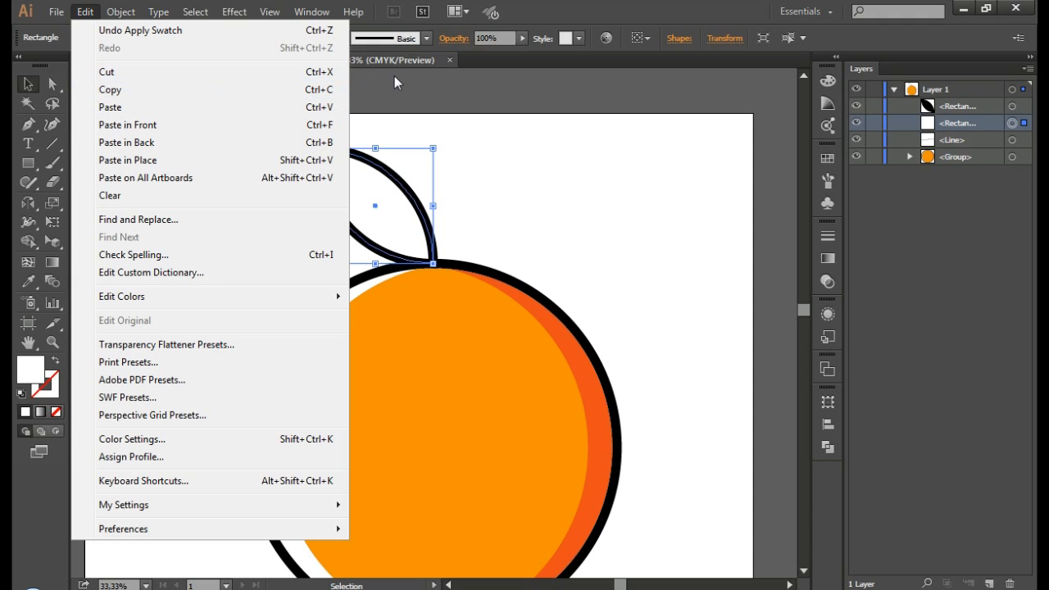
pyautogui.click(232, 95)
pyautogui.click(85, 11)
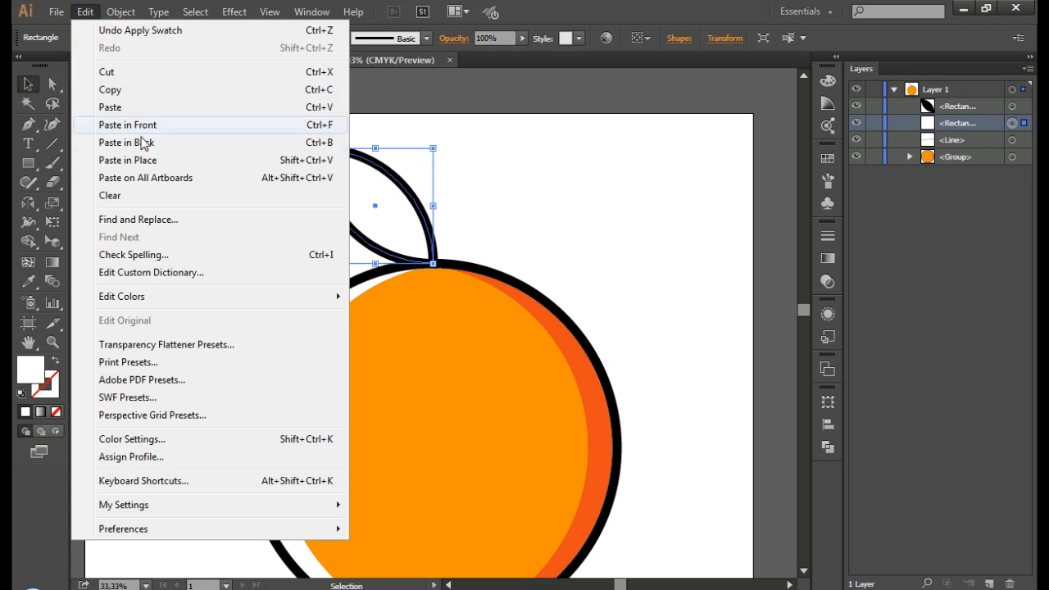
pyautogui.click(156, 163)
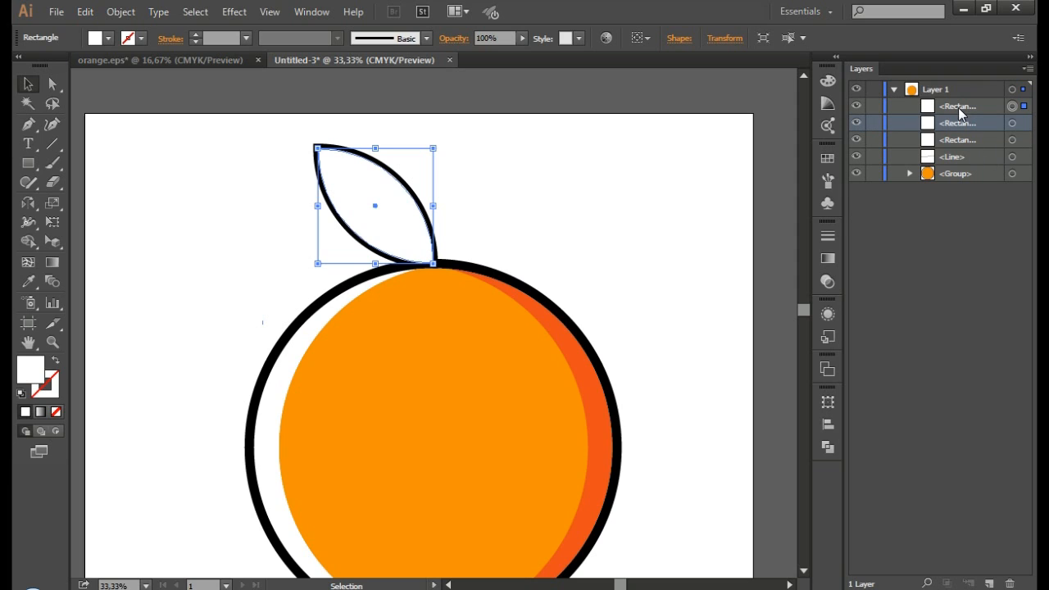
pyautogui.moveTo(958, 105); pyautogui.dragTo(956, 131)
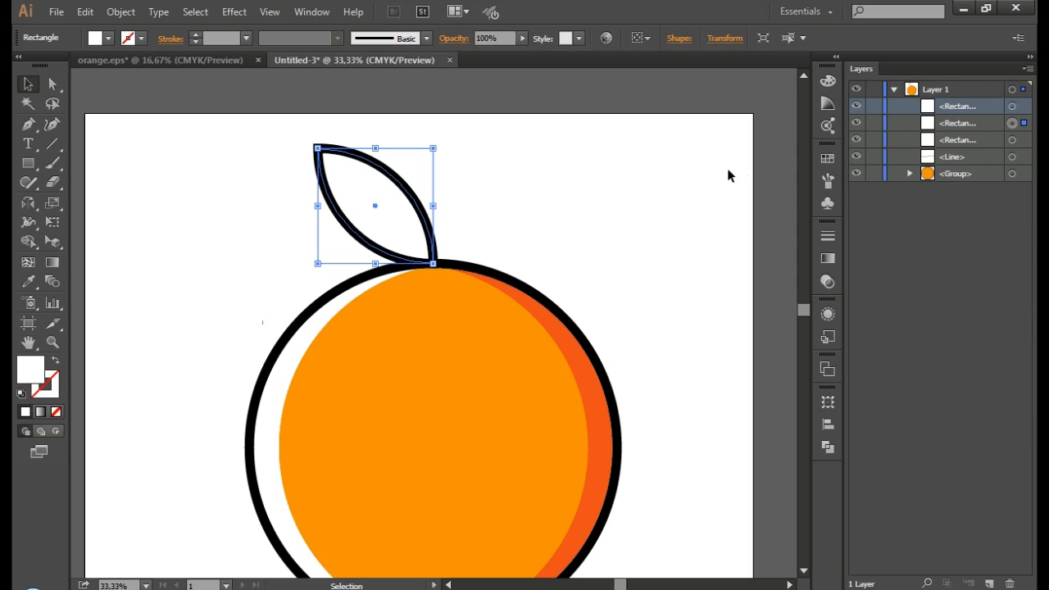
# Step: Fill the new leaf copy with yellow-green and nudge it right until a white crescent shows along the leaf's left edge
pyautogui.click(828, 158)
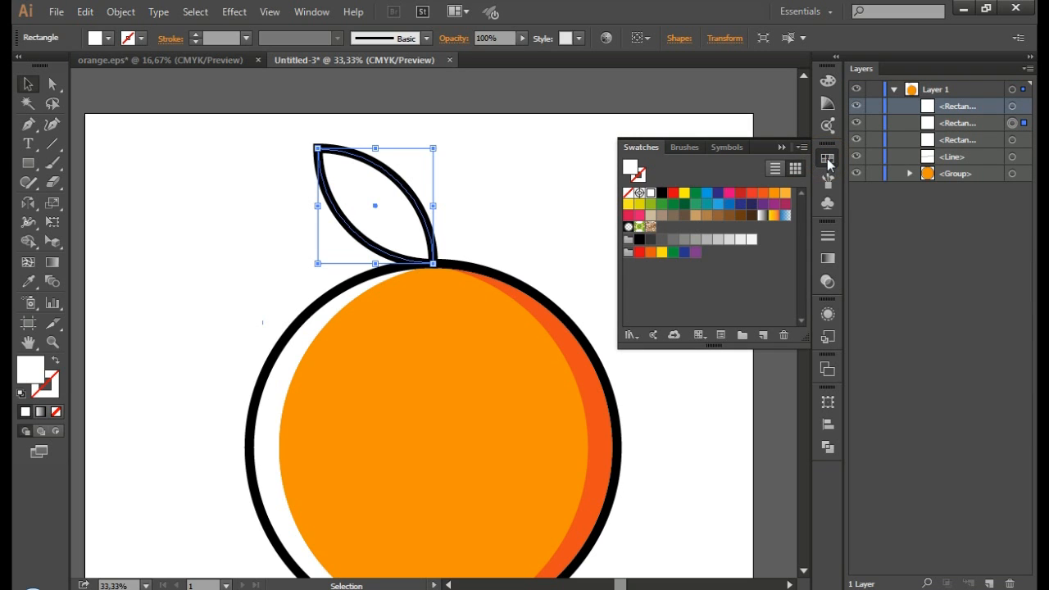
pyautogui.click(651, 206)
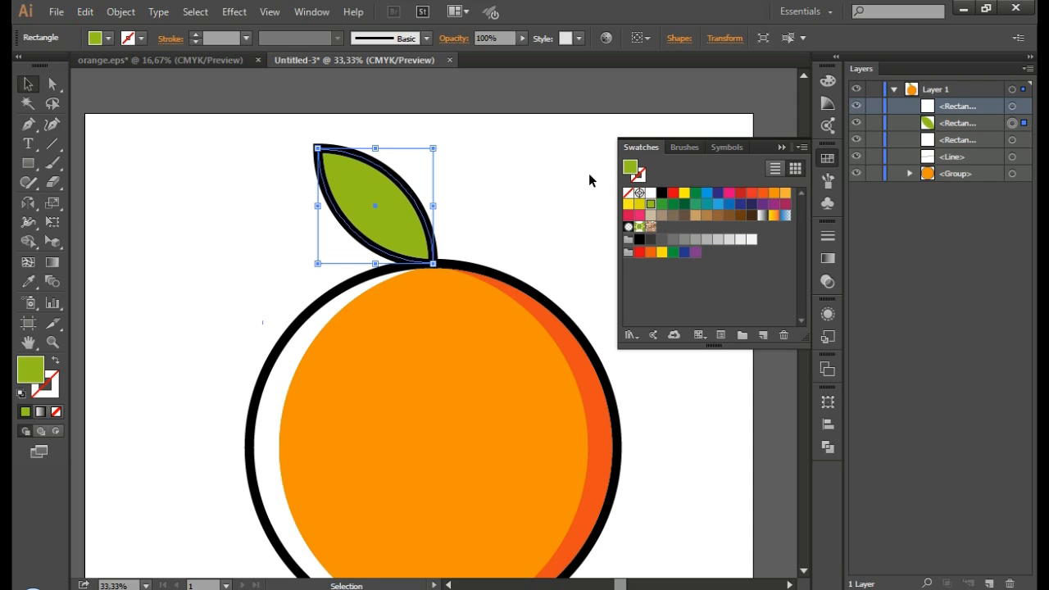
pyautogui.press('Right')
pyautogui.press('Right')
pyautogui.press('Right')
pyautogui.press('Right')
pyautogui.press('Right')
pyautogui.press('Right')
pyautogui.press('Right')
pyautogui.press('Right')
pyautogui.press('Right')
pyautogui.press('Right')
pyautogui.press('Right')
pyautogui.press('Right')
pyautogui.press('Right')
pyautogui.press('Right')
pyautogui.press('Right')
pyautogui.press('Right')
pyautogui.press('Right')
pyautogui.press('Right')
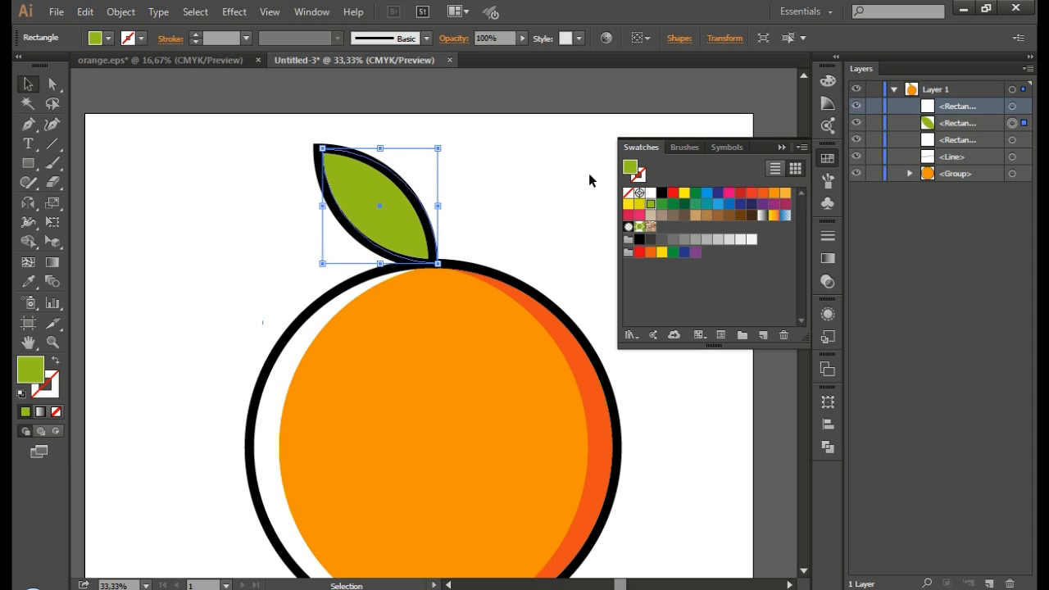
pyautogui.press('Right')
pyautogui.press('Right')
pyautogui.press('Right')
pyautogui.press('Right')
pyautogui.press('Right')
pyautogui.press('Right')
pyautogui.press('Right')
pyautogui.press('Right')
pyautogui.press('Right')
pyautogui.press('Right')
pyautogui.press('Right')
pyautogui.press('Right')
pyautogui.press('Right')
pyautogui.press('Right')
pyautogui.press('Right')
pyautogui.press('Right')
pyautogui.press('Right')
pyautogui.press('Right')
pyautogui.press('Right')
pyautogui.press('Right')
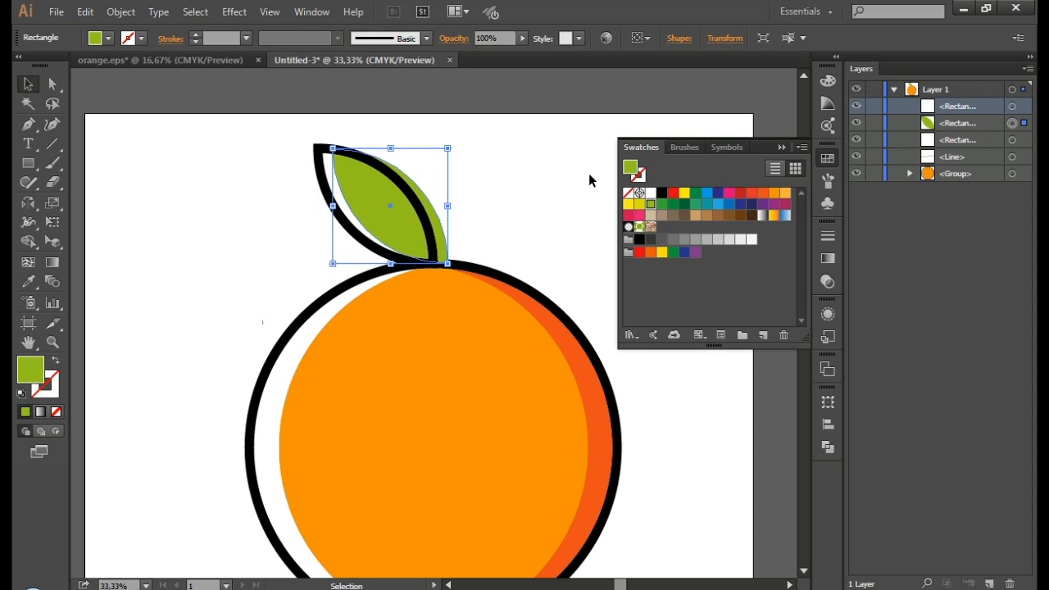
pyautogui.press('Right')
pyautogui.press('Right')
pyautogui.press('Right')
pyautogui.press('Right')
pyautogui.press('Right')
pyautogui.press('Right')
pyautogui.press('Right')
pyautogui.press('Right')
pyautogui.press('Right')
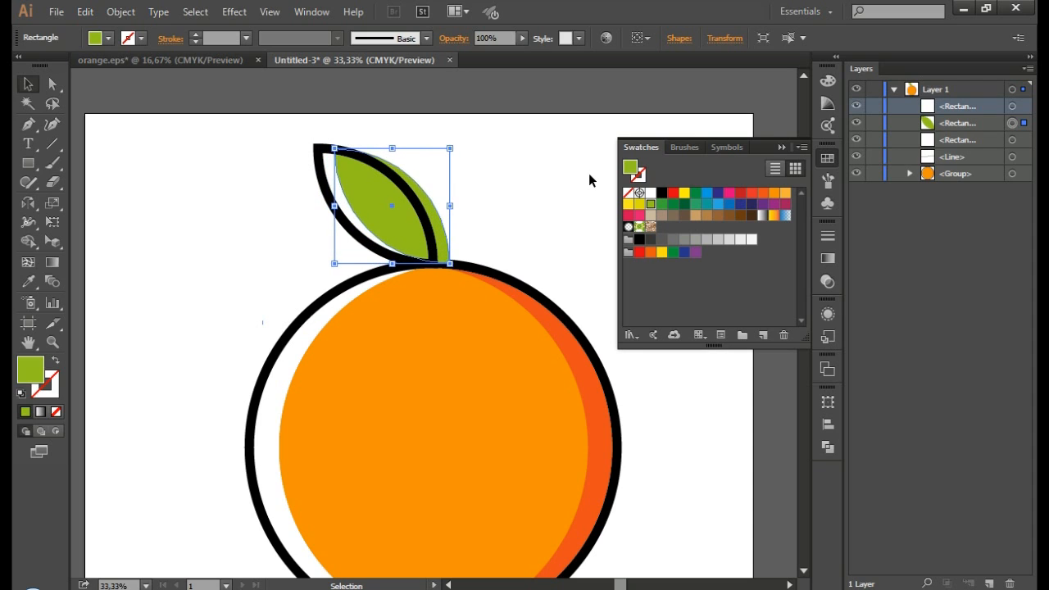
pyautogui.press('Right')
pyautogui.press('Right')
pyautogui.press('Right')
pyautogui.press('Right')
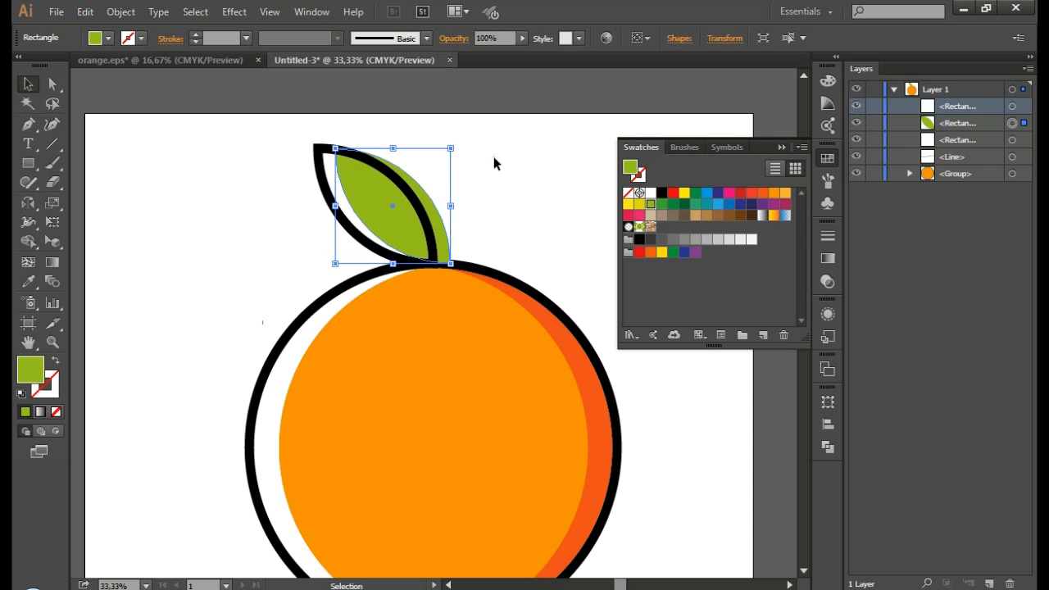
pyautogui.click(492, 158)
# Step: Trim the green leaf to the white leaf's shape with the Pathfinder Intersect operation
pyautogui.click(433, 210)
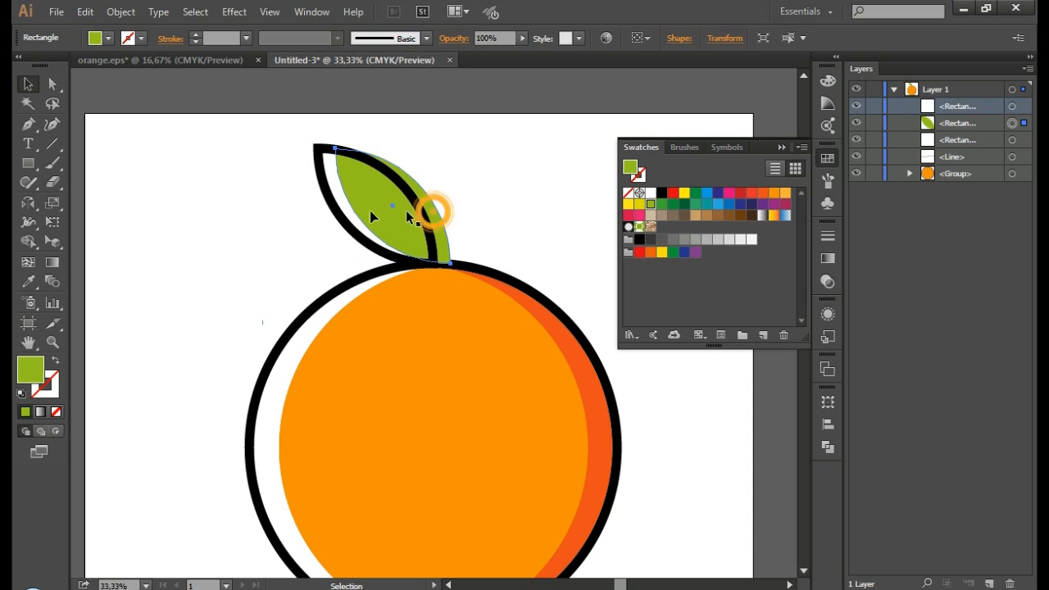
pyautogui.keyDown('shift'); pyautogui.click(321, 160); pyautogui.keyUp('shift')
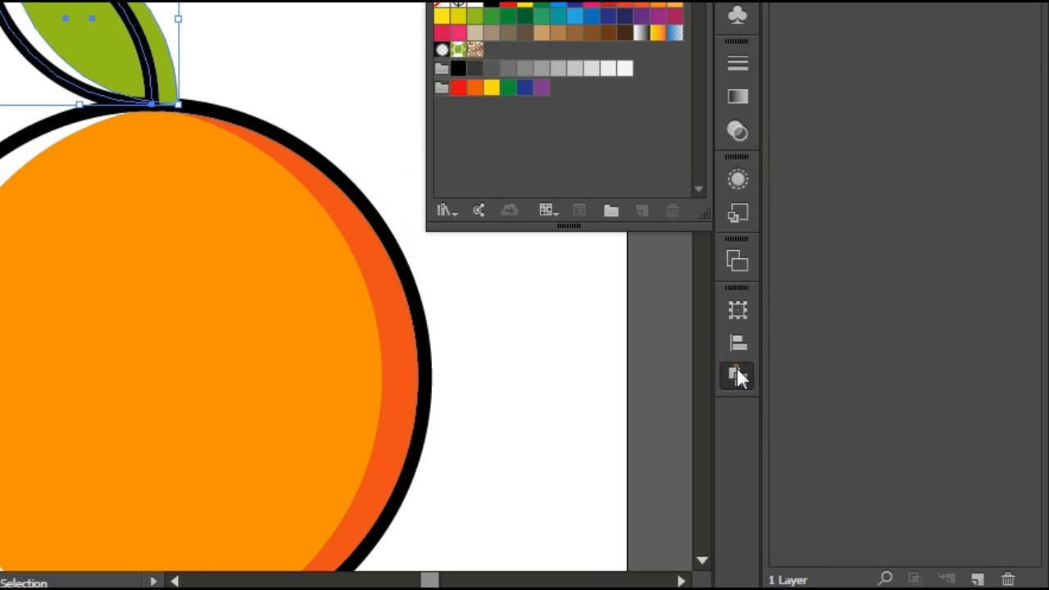
pyautogui.click(828, 443)
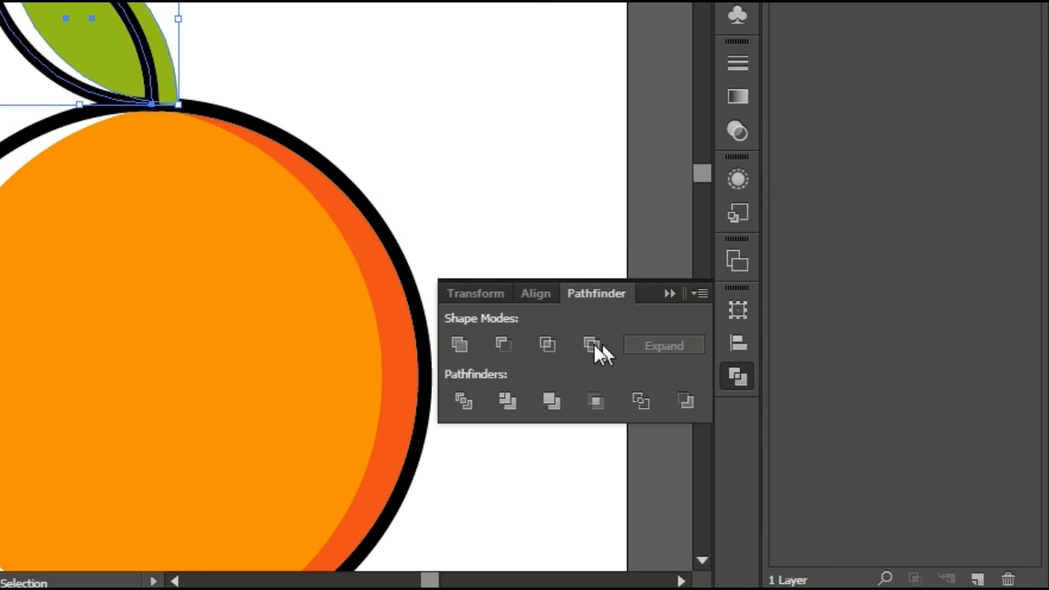
pyautogui.click(547, 344)
pyautogui.press('a')
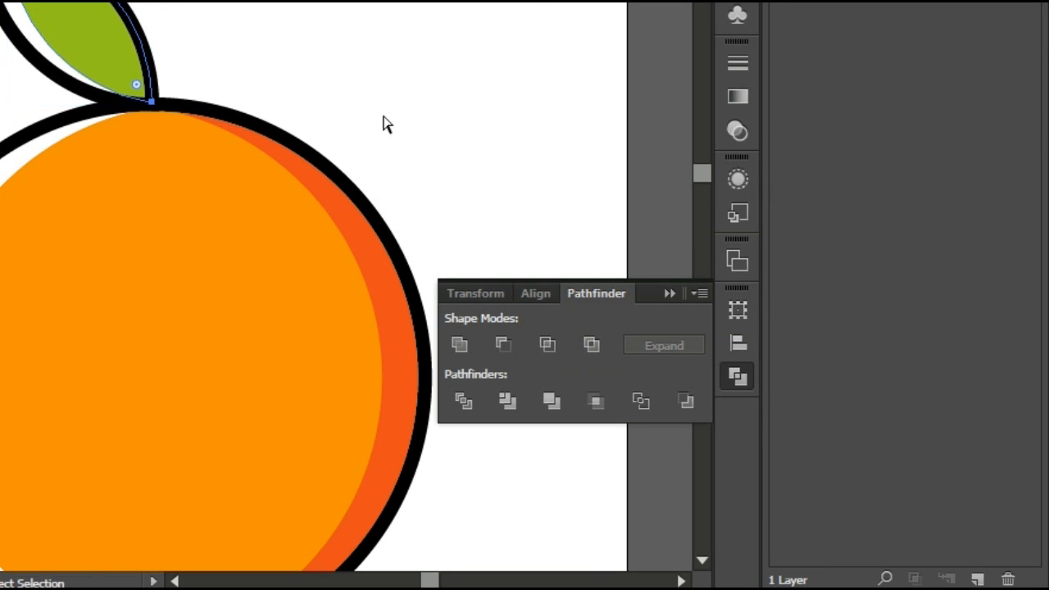
# Step: Deselect the trimmed green leaf and collapse the Pathfinder options
pyautogui.click(357, 31)
pyautogui.click(571, 212)
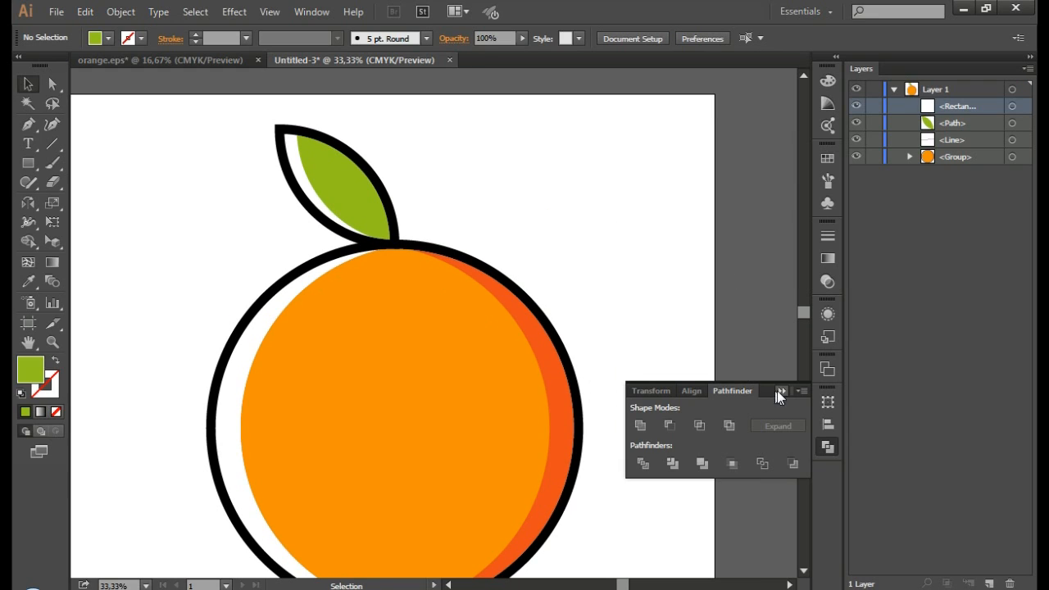
pyautogui.click(781, 391)
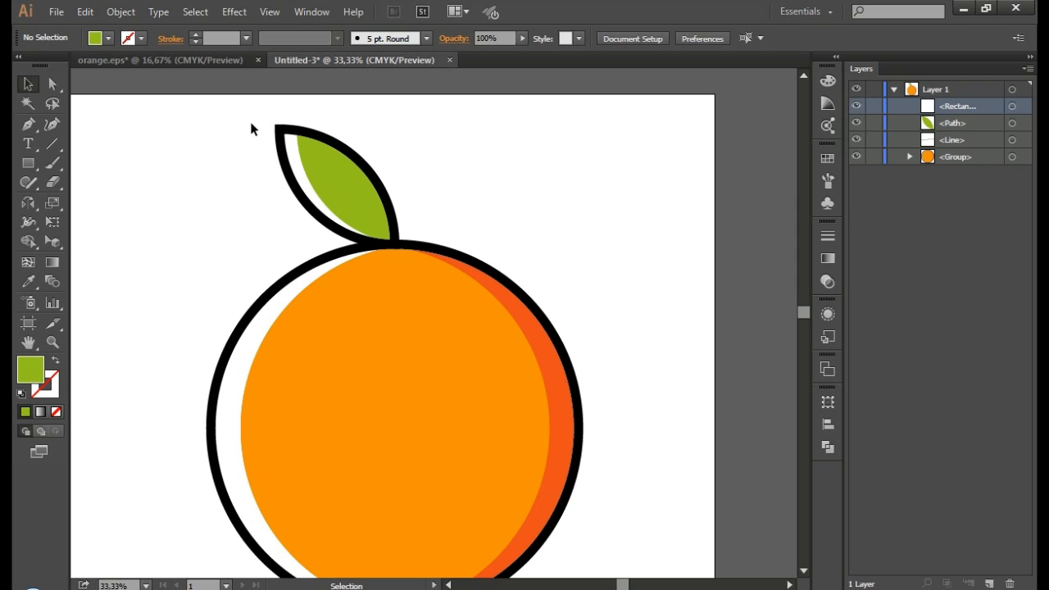
pyautogui.moveTo(251, 124); pyautogui.dragTo(288, 161)
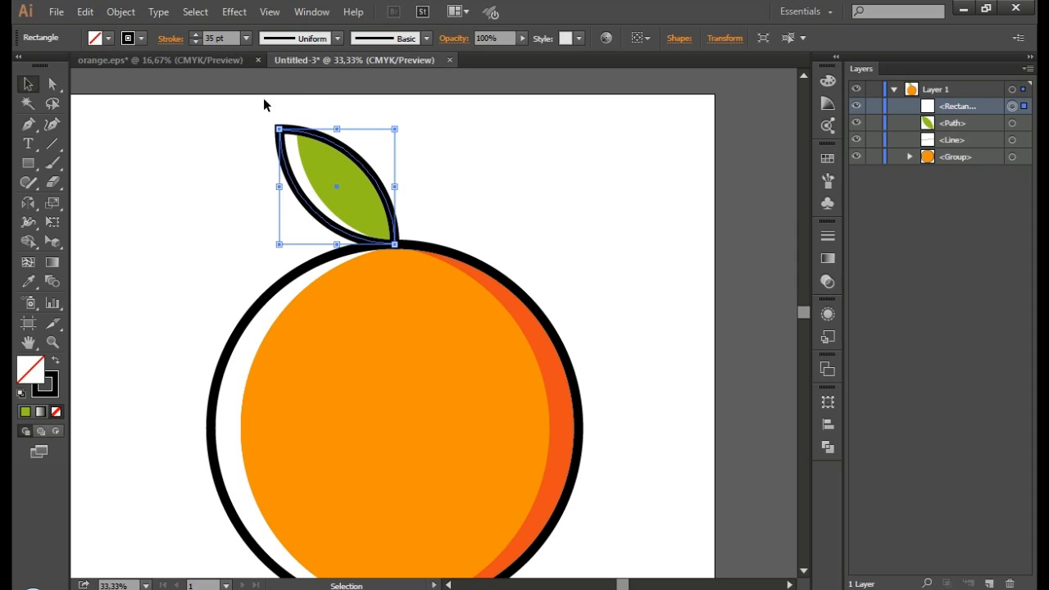
pyautogui.click(243, 117)
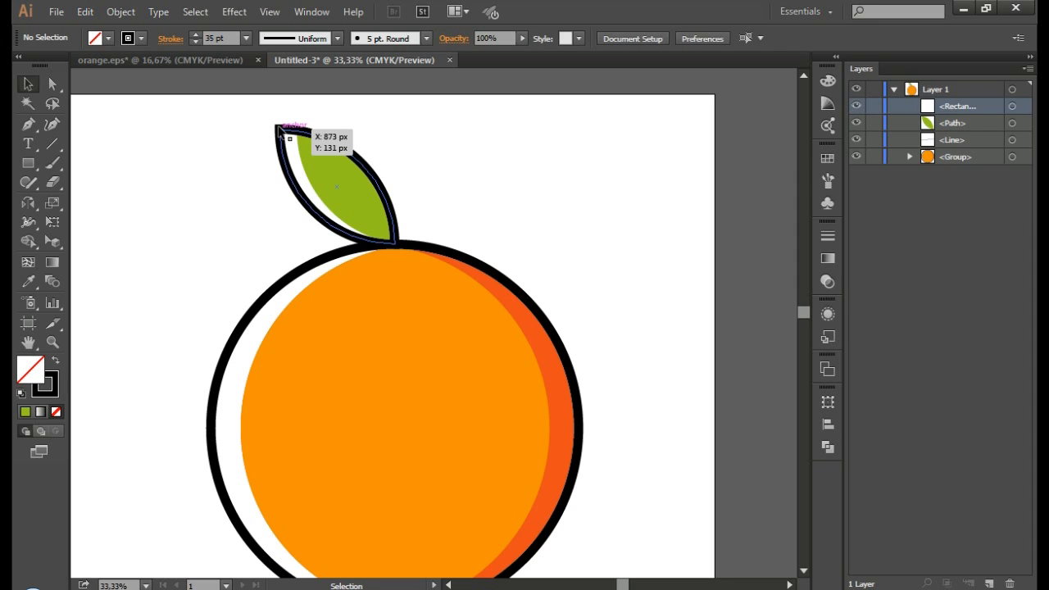
pyautogui.press('alt')
pyautogui.scroll(1, 230, 160)
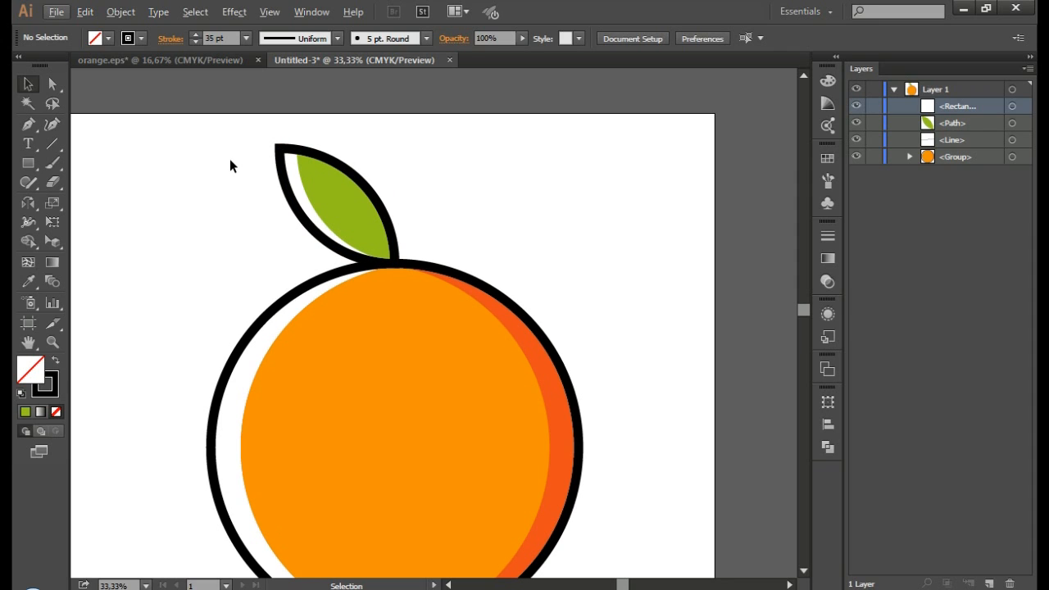
pyautogui.scroll(-4, 229, 165)
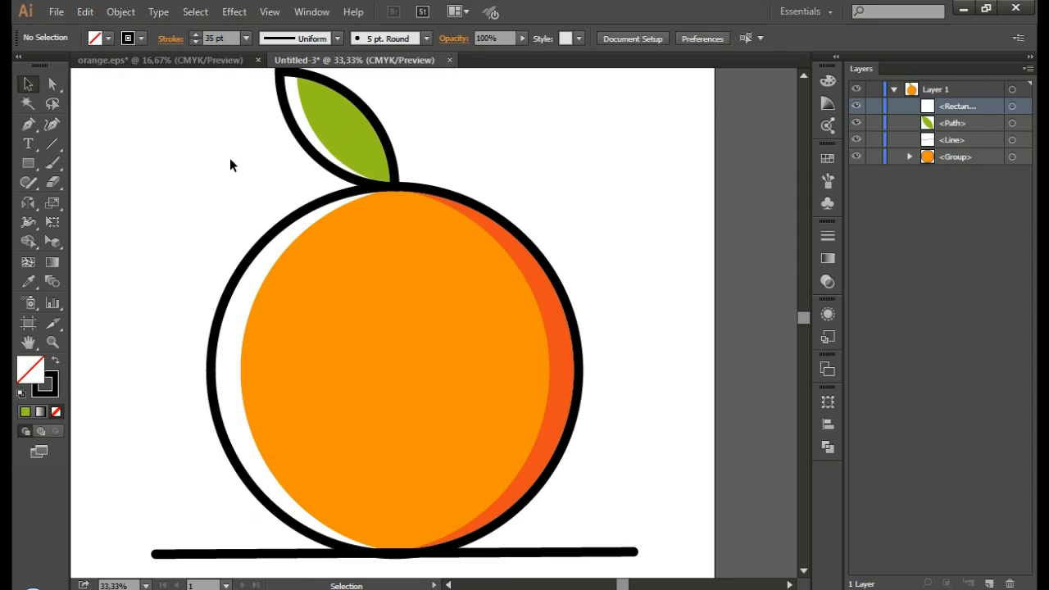
pyautogui.scroll(1, 247, 127)
pyautogui.scroll(2, 330, 111)
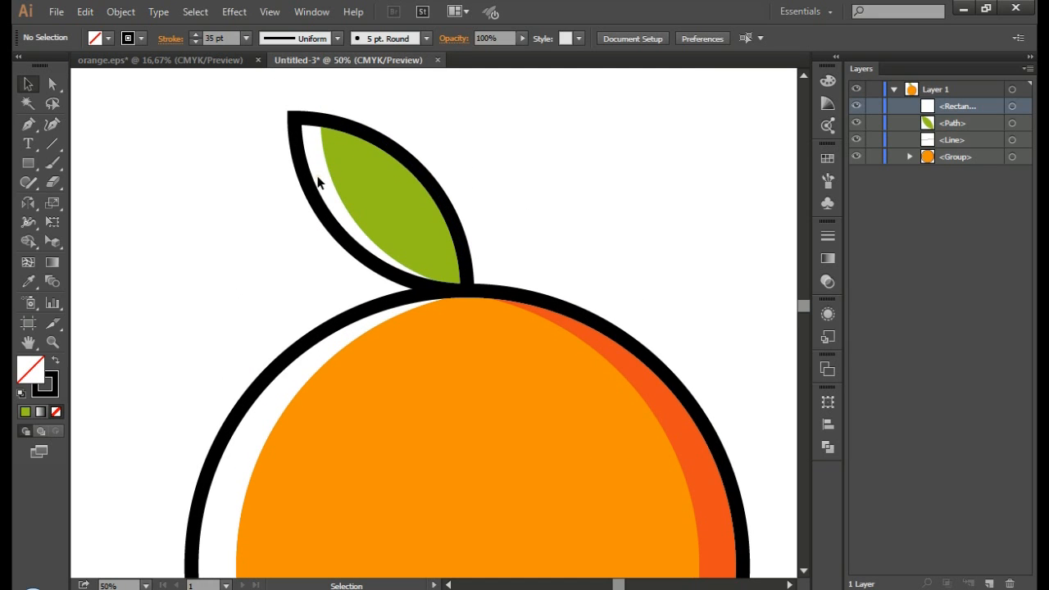
# Step: Paste a copy of the leaf outline in place and stack it directly beneath the green leaf shape
pyautogui.moveTo(286, 104); pyautogui.dragTo(304, 143)
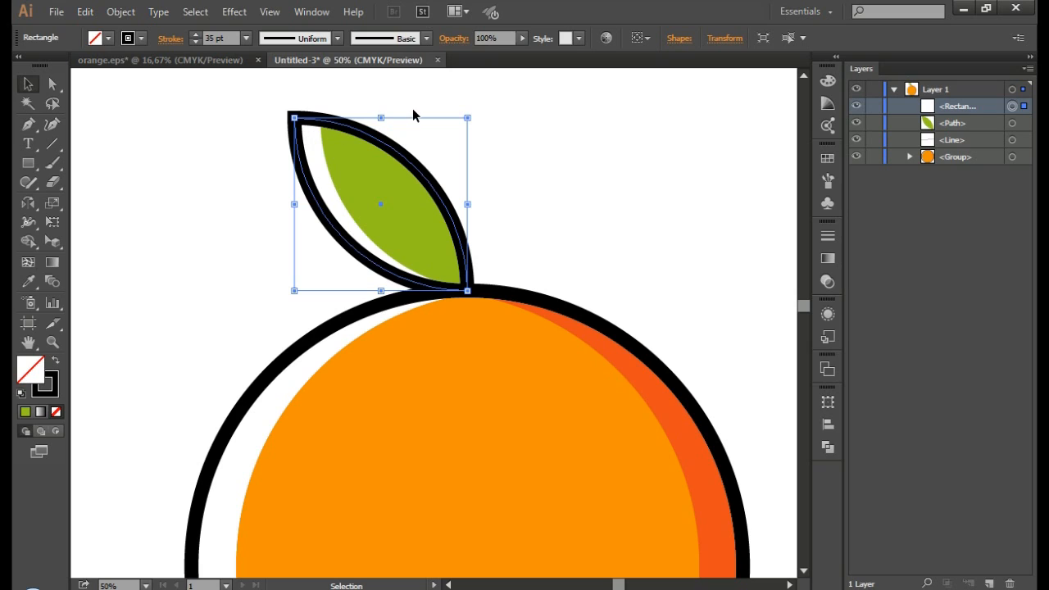
pyautogui.press('a')
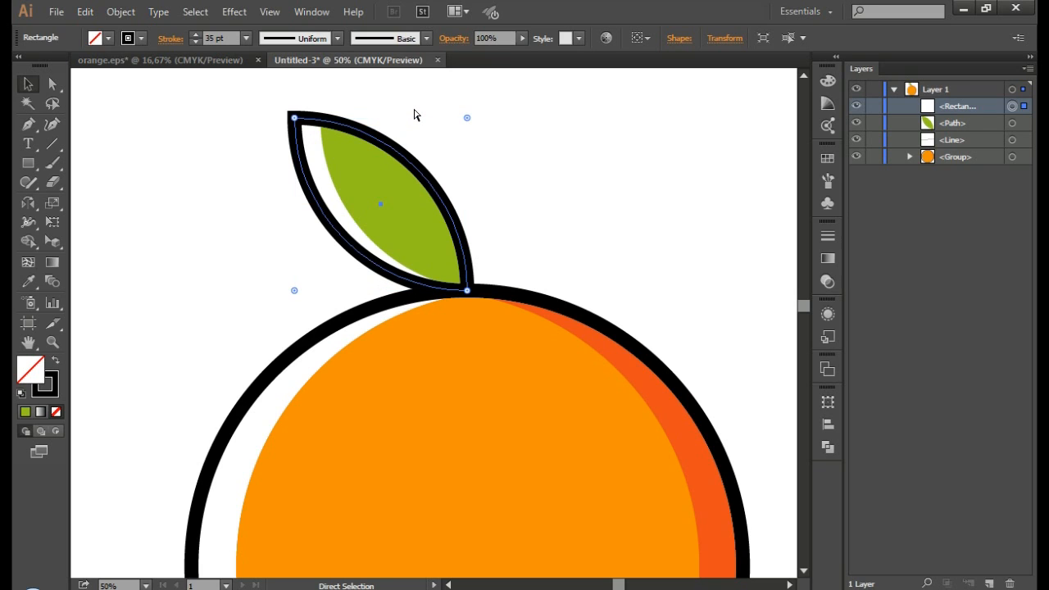
pyautogui.press('v')
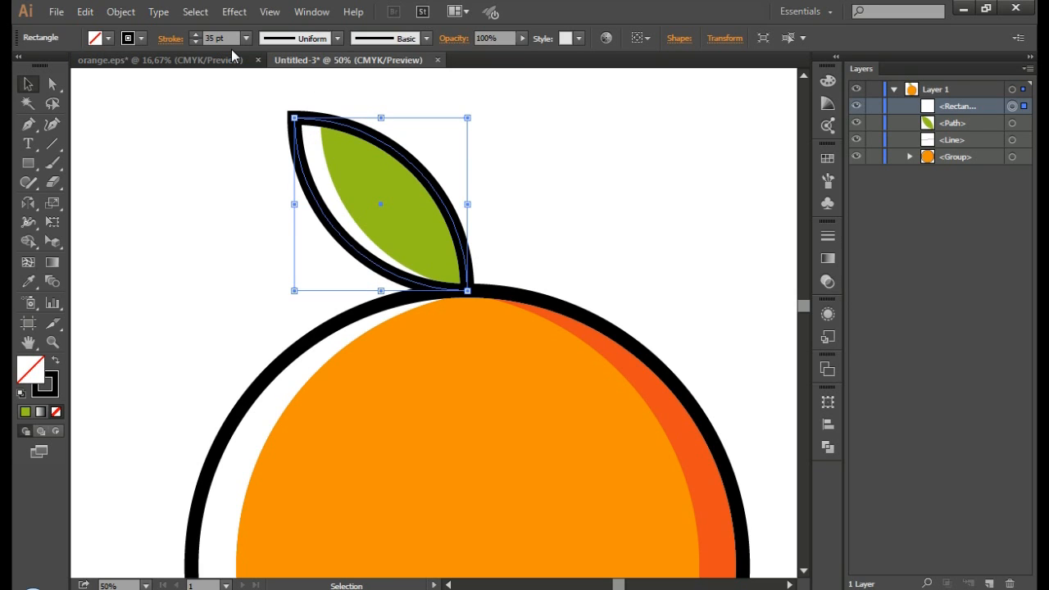
pyautogui.hotkey('ctrl', 'c')
pyautogui.hotkey('ctrl', 'f')
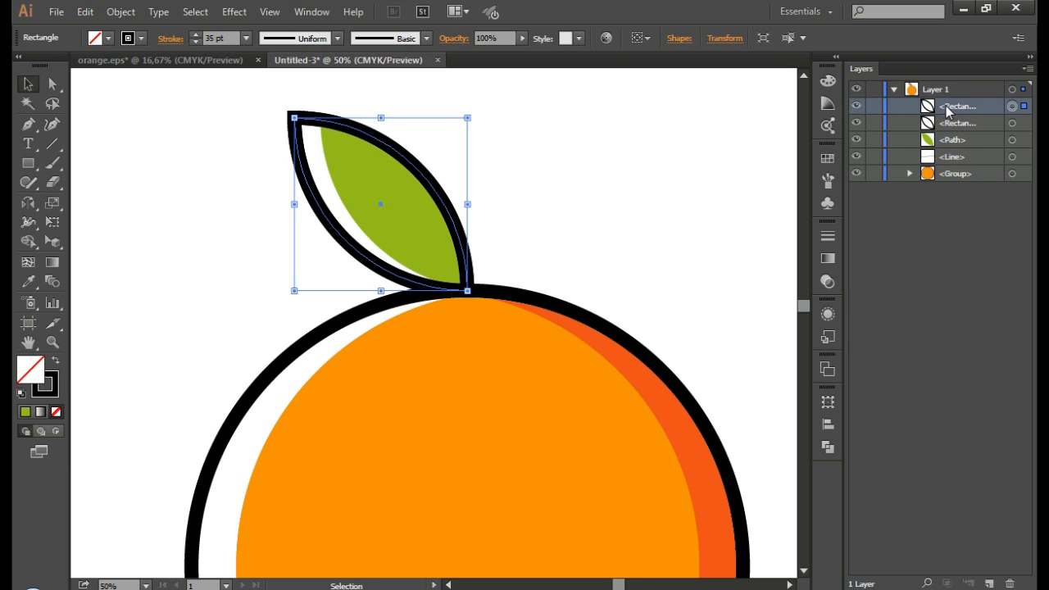
pyautogui.moveTo(941, 112); pyautogui.dragTo(948, 149)
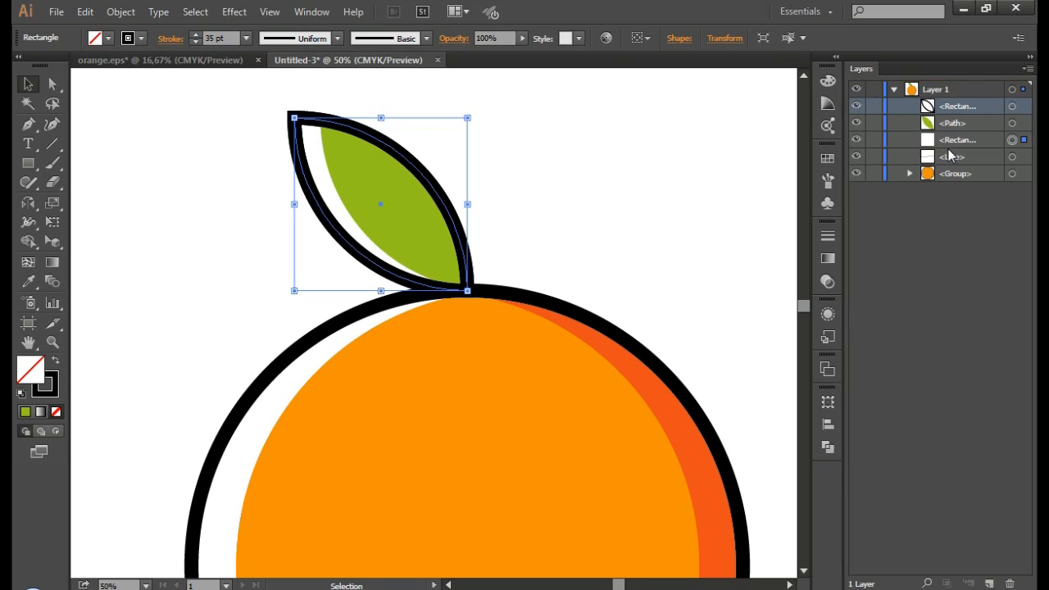
pyautogui.click(962, 141)
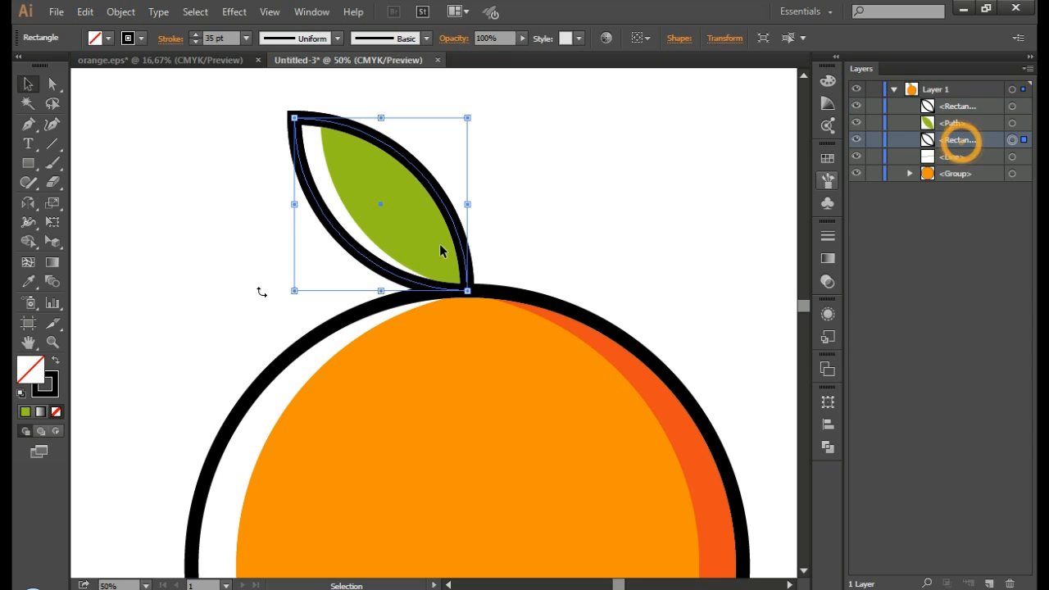
# Step: Swap the leaf copy's fill and stroke, fill it with white, and deselect it
pyautogui.click(55, 362)
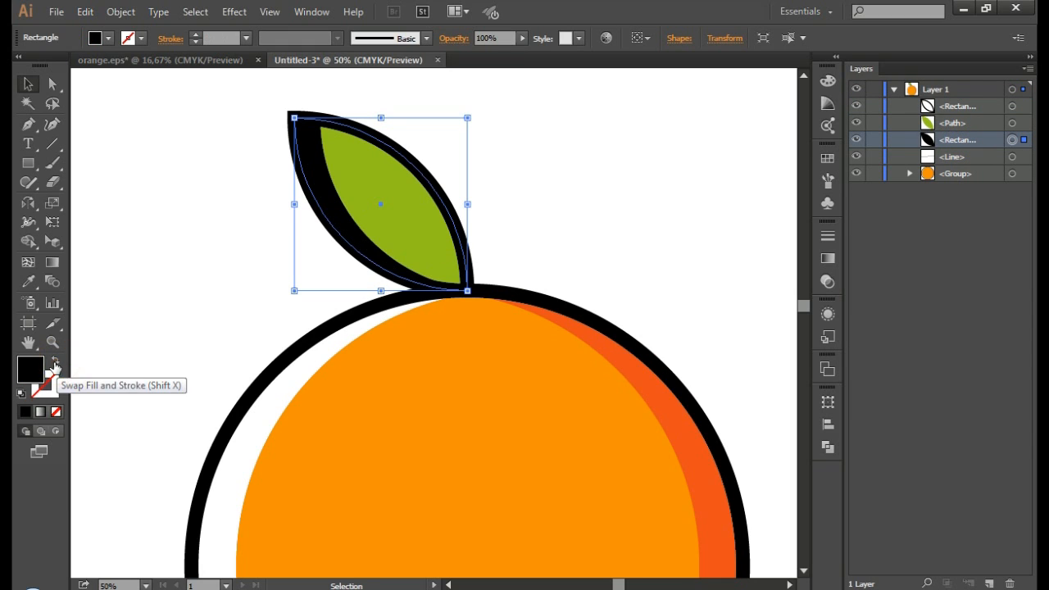
pyautogui.click(828, 158)
pyautogui.click(652, 195)
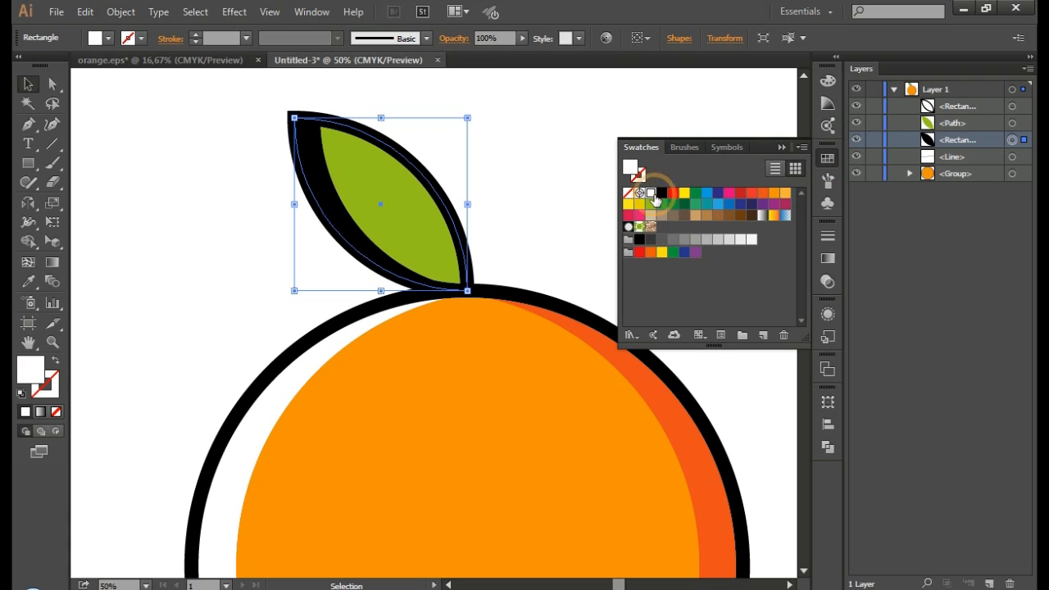
pyautogui.click(777, 149)
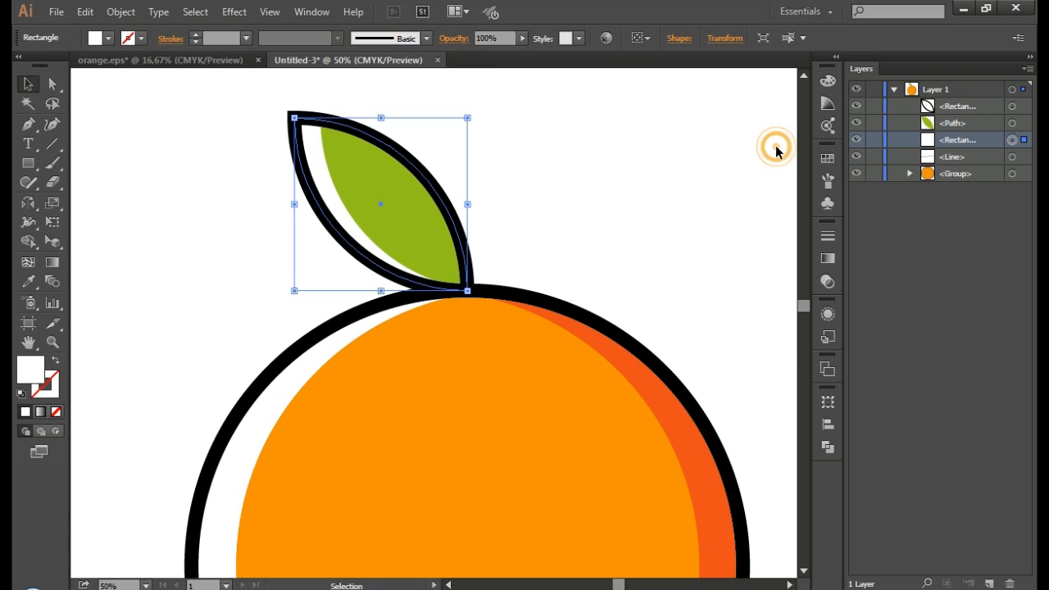
pyautogui.click(668, 128)
# Step: Select the leaf outline together with the white leaf shape behind it
pyautogui.click(295, 129)
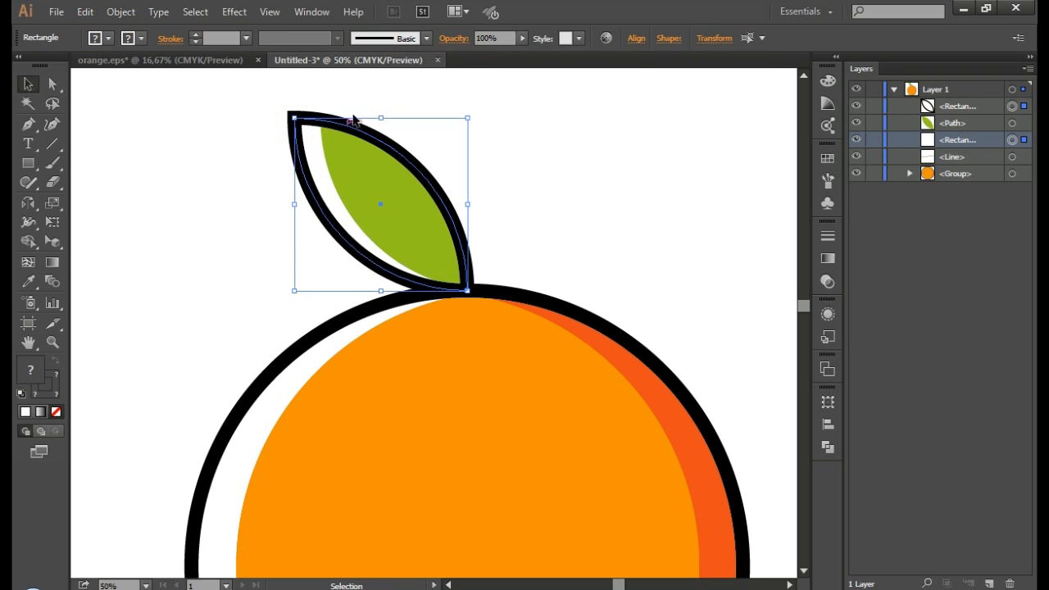
pyautogui.click(427, 88)
pyautogui.moveTo(265, 111); pyautogui.dragTo(331, 167)
pyautogui.rightClick(302, 153)
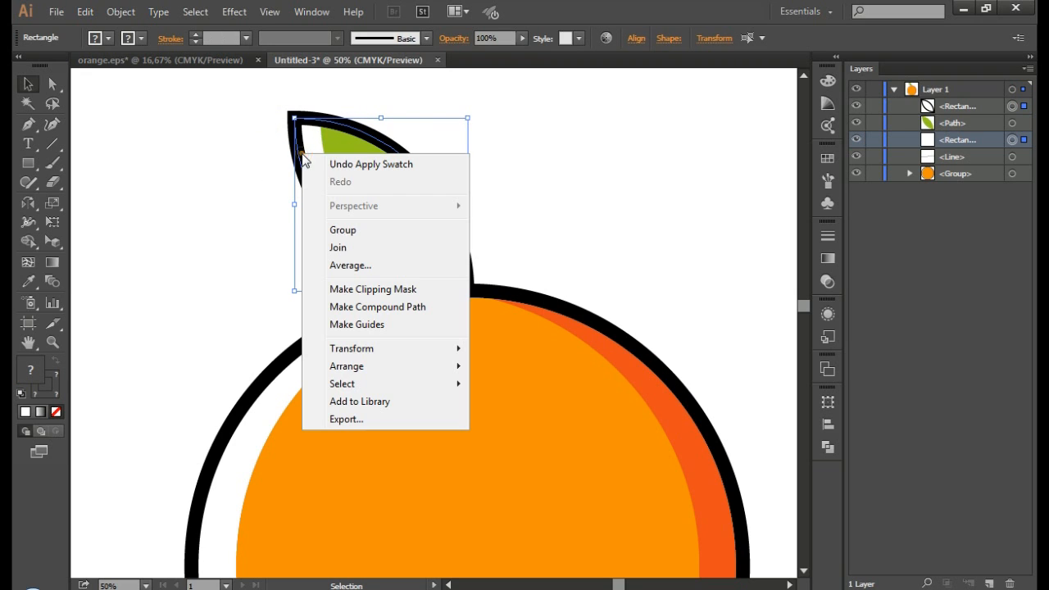
pyautogui.moveTo(404, 351)
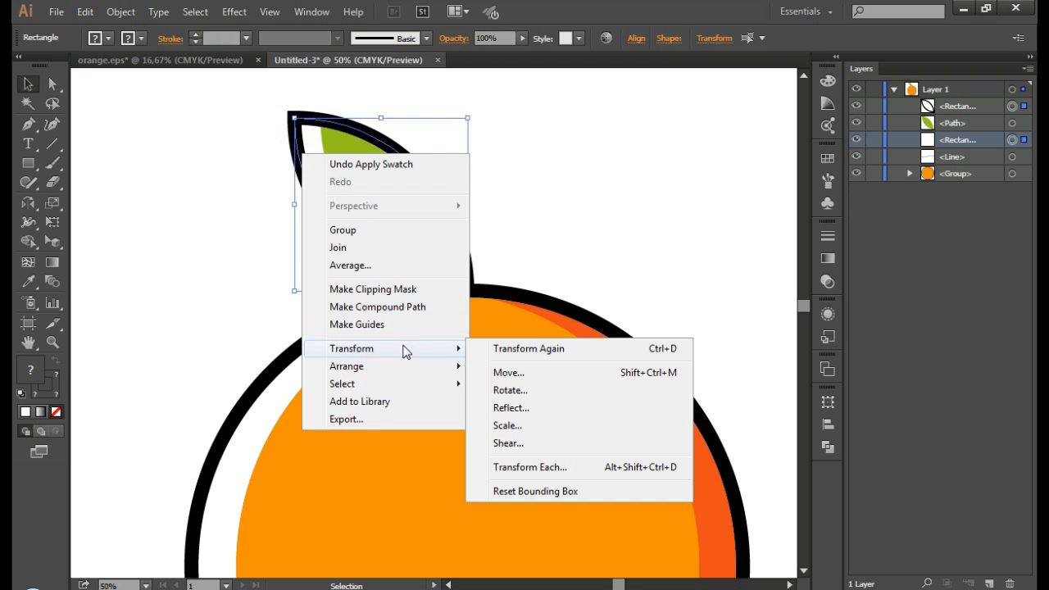
pyautogui.click(528, 409)
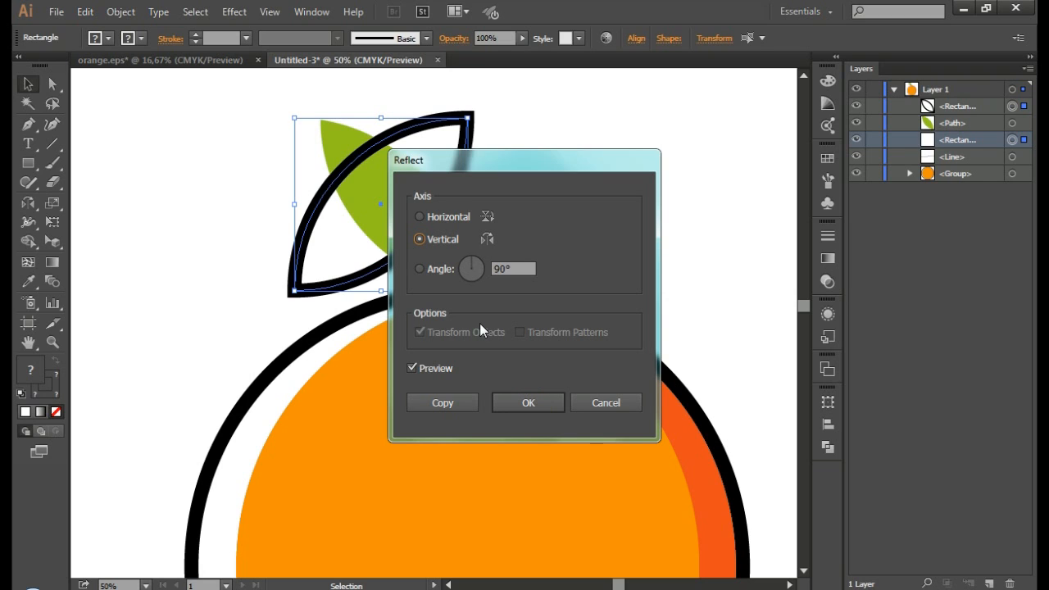
pyautogui.click(607, 403)
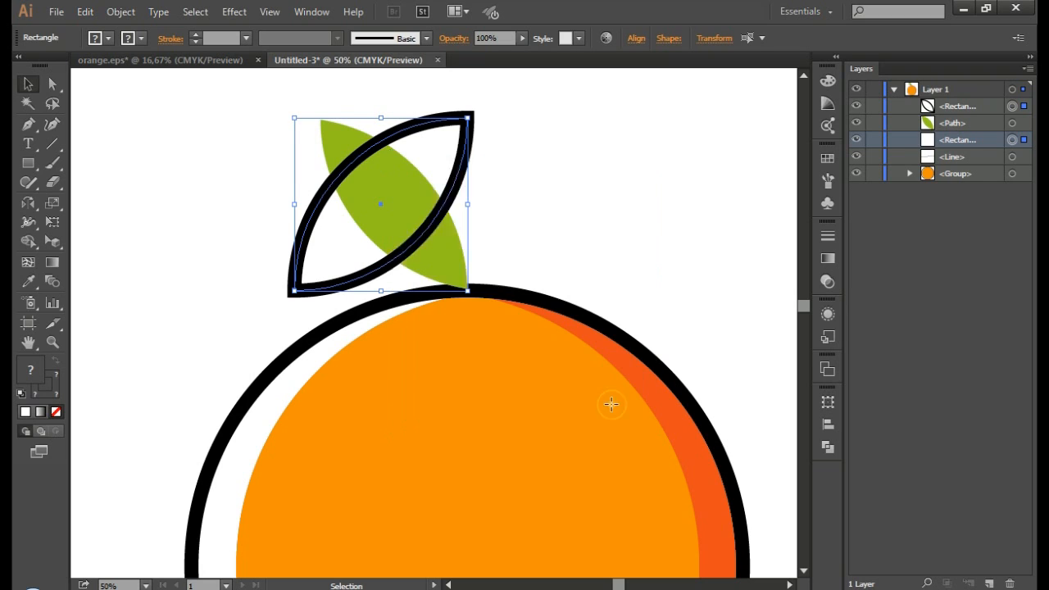
# Step: Reflect a copy of the leaf outline and white leaf across the vertical axis and place it beside the green leaf, bases touching
pyautogui.rightClick(340, 224)
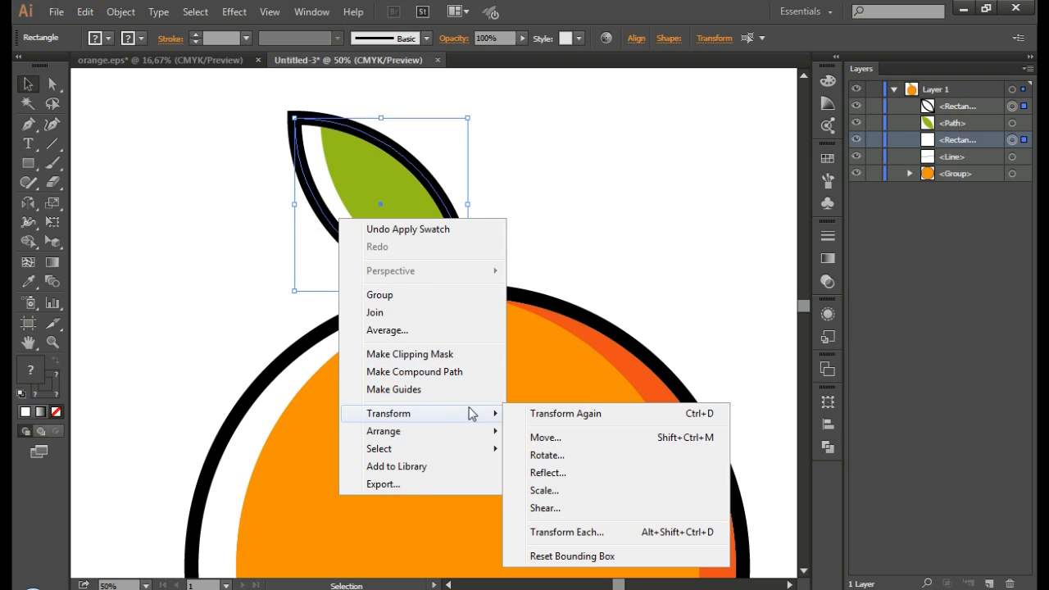
pyautogui.click(549, 469)
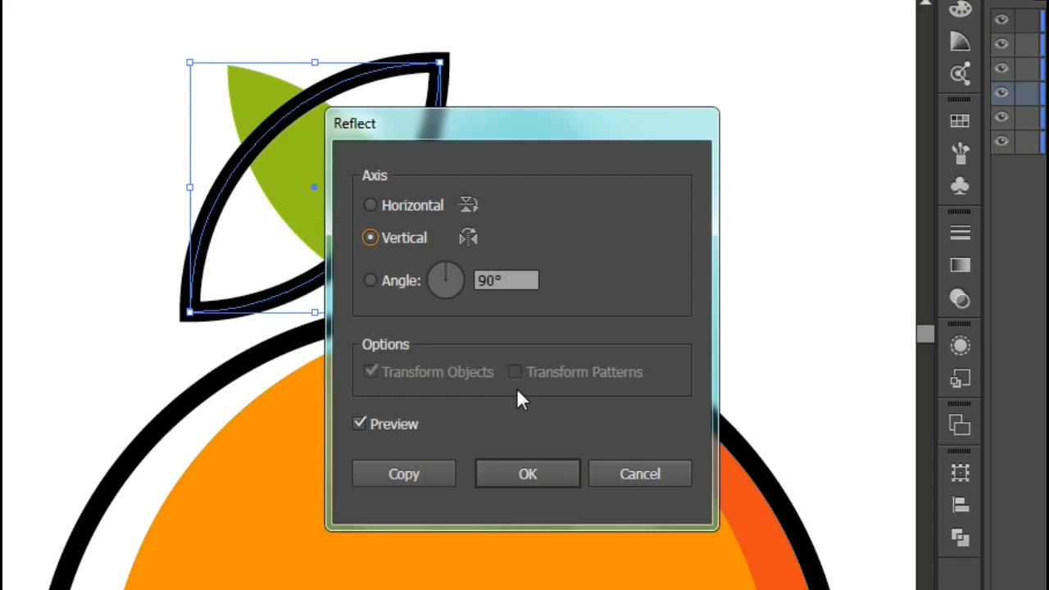
pyautogui.click(441, 474)
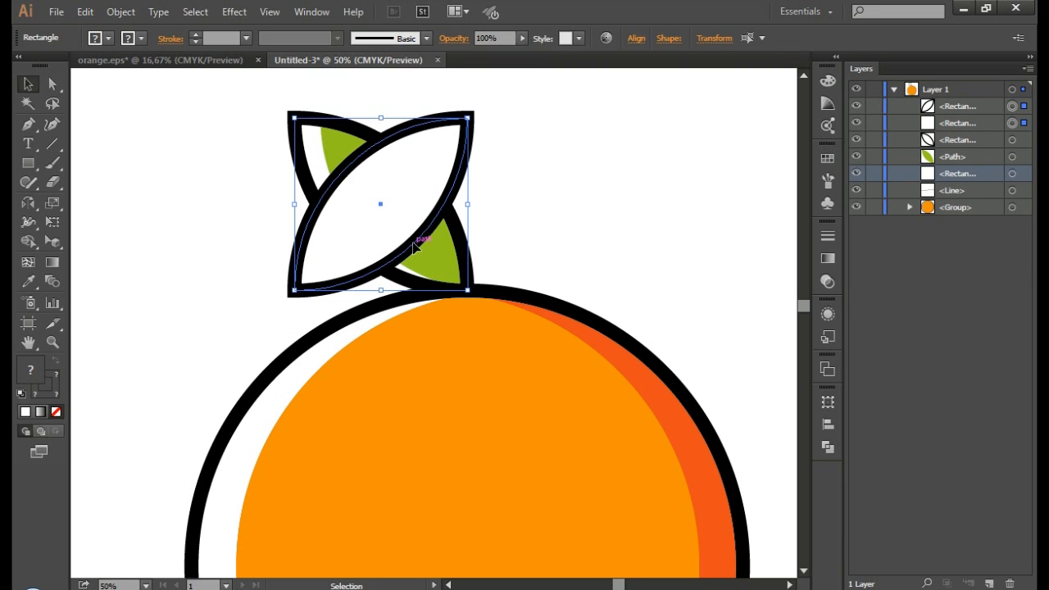
pyautogui.moveTo(415, 246); pyautogui.dragTo(587, 241)
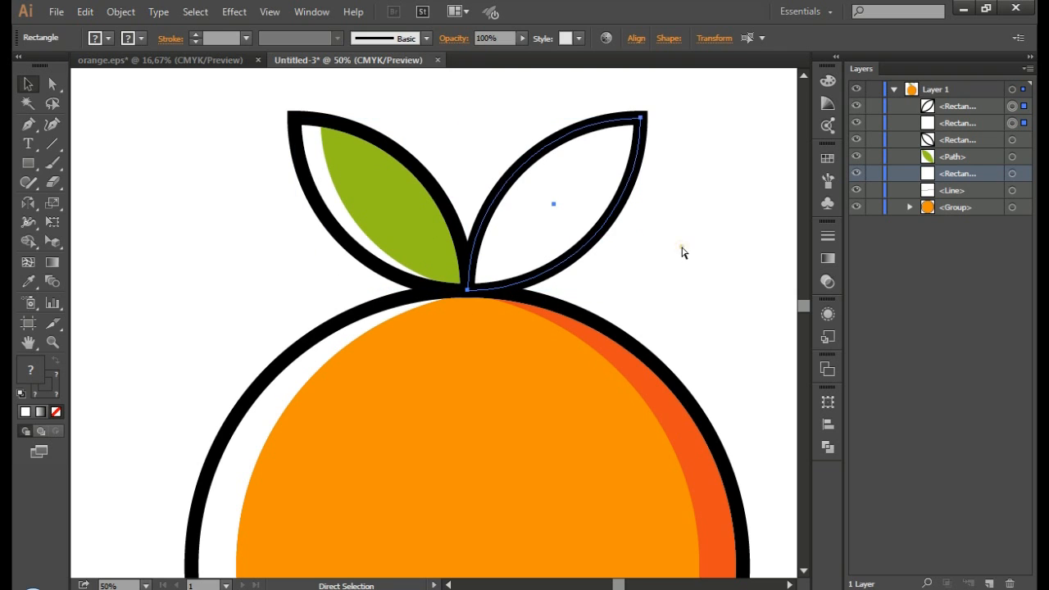
pyautogui.hotkey('ctrl', 'shift', 'a')
pyautogui.hscroll(2, 682, 251)
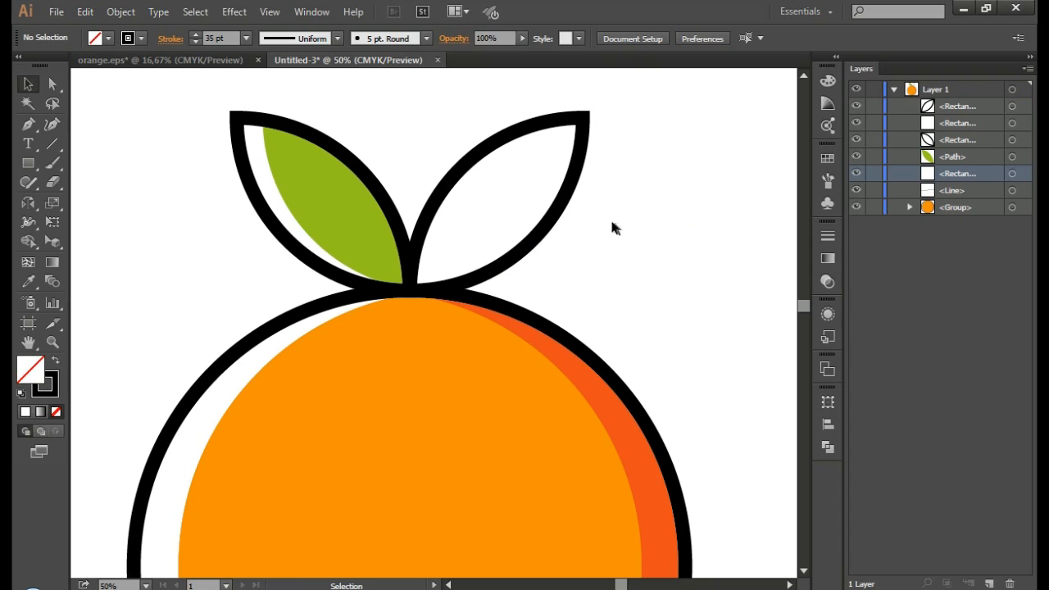
# Step: Paste a copy of the mirrored leaf's white shape in place and stack it directly beneath the green leaf shape
pyautogui.click(513, 180)
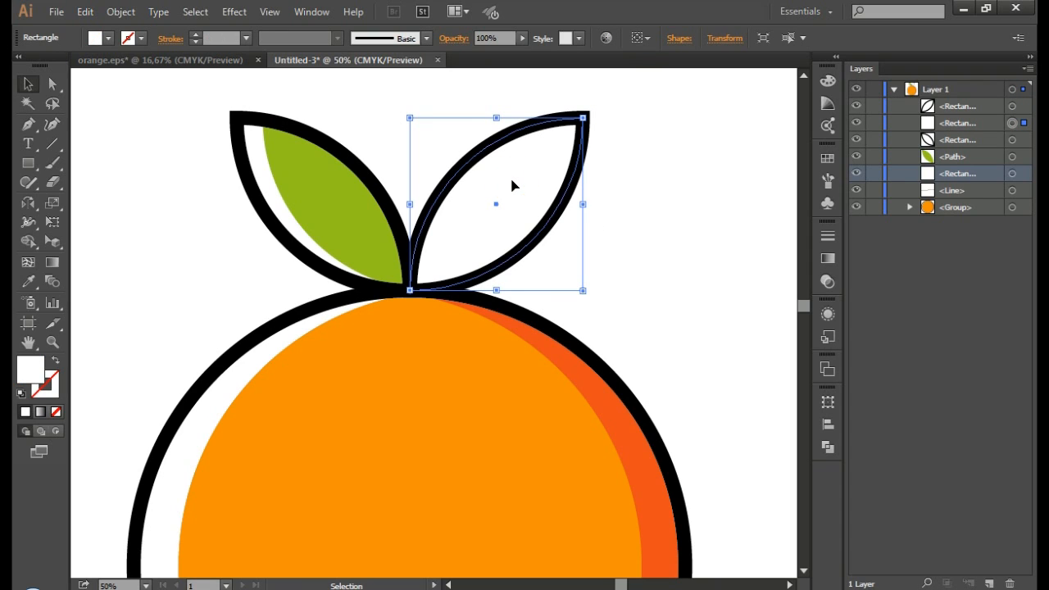
pyautogui.press('ctrl')
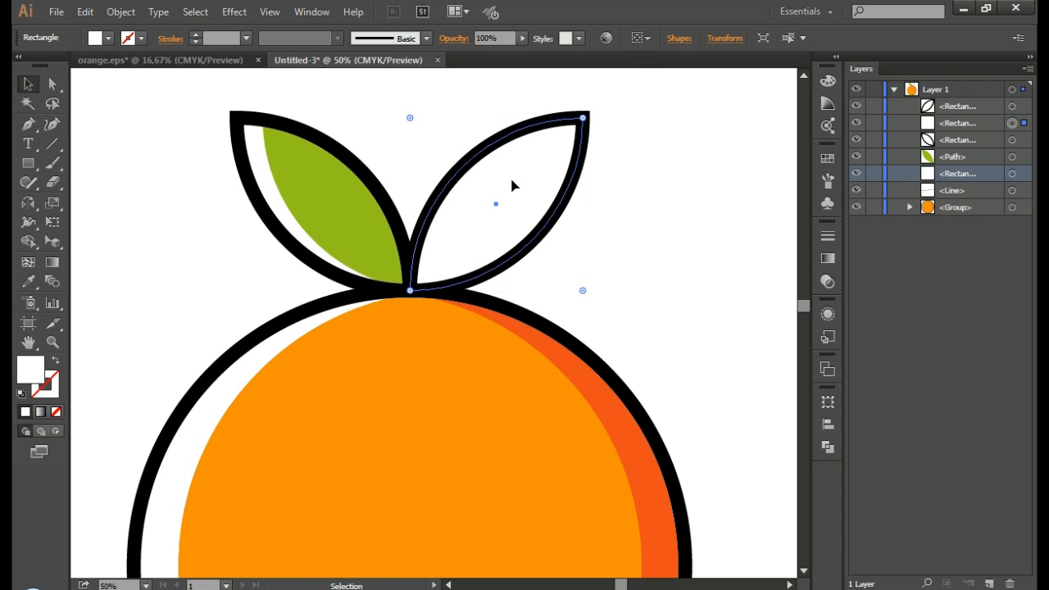
pyautogui.press('ctrl')
pyautogui.hotkey('ctrl', 'c')
pyautogui.hotkey('ctrl', 'f')
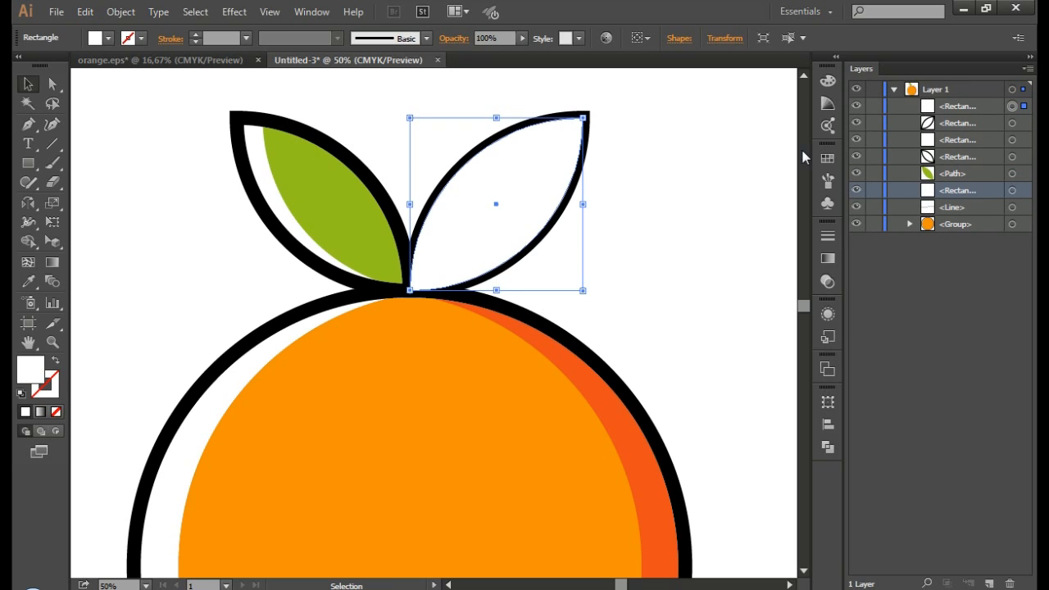
pyautogui.moveTo(961, 112); pyautogui.dragTo(959, 189)
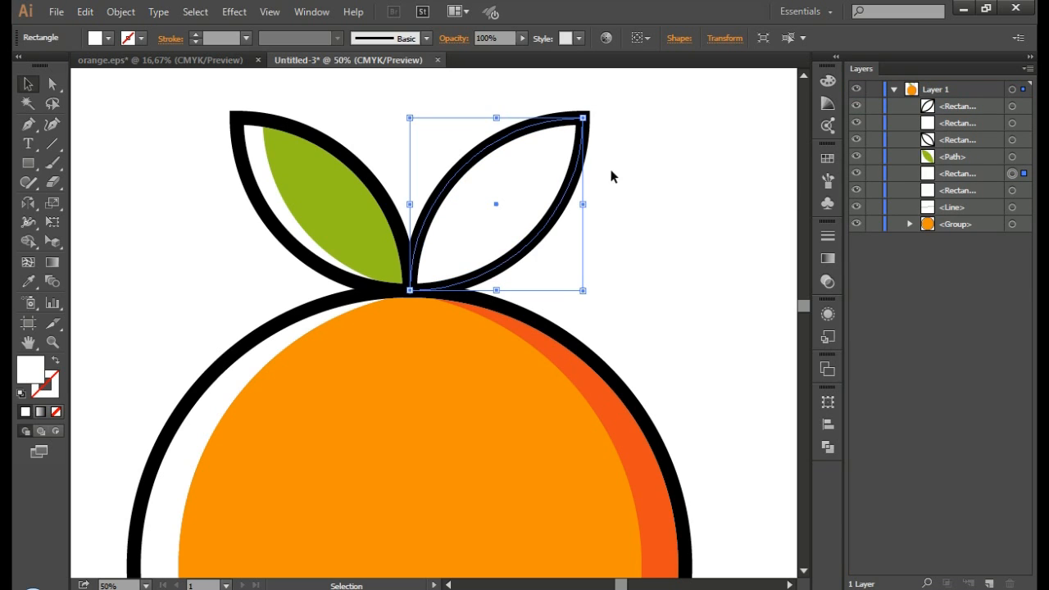
# Step: Try a yellow-green fill on the mirrored leaf's pasted copy, and set its fill back to white
pyautogui.click(828, 159)
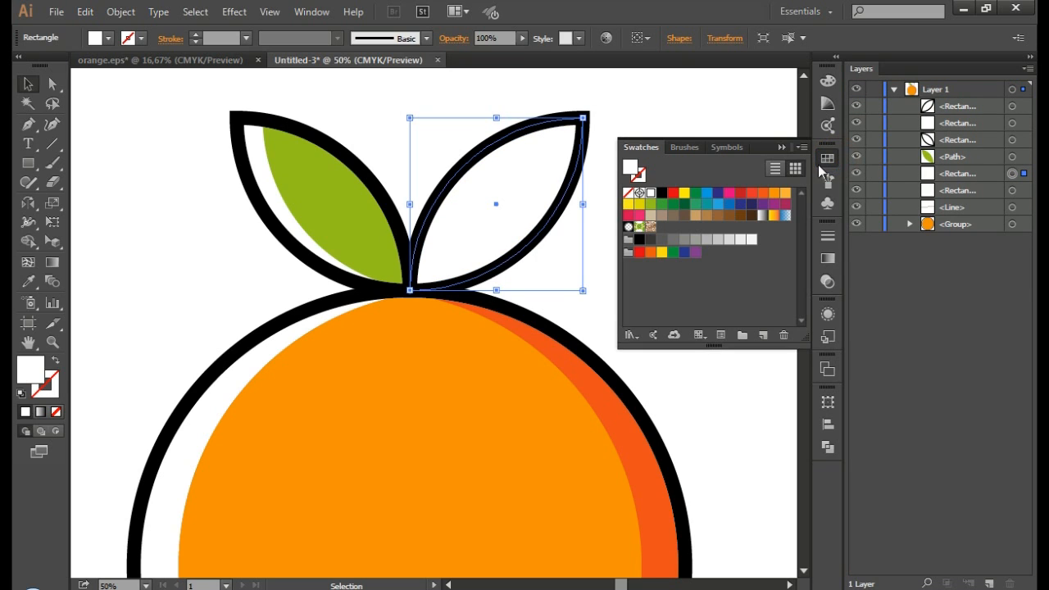
pyautogui.click(650, 204)
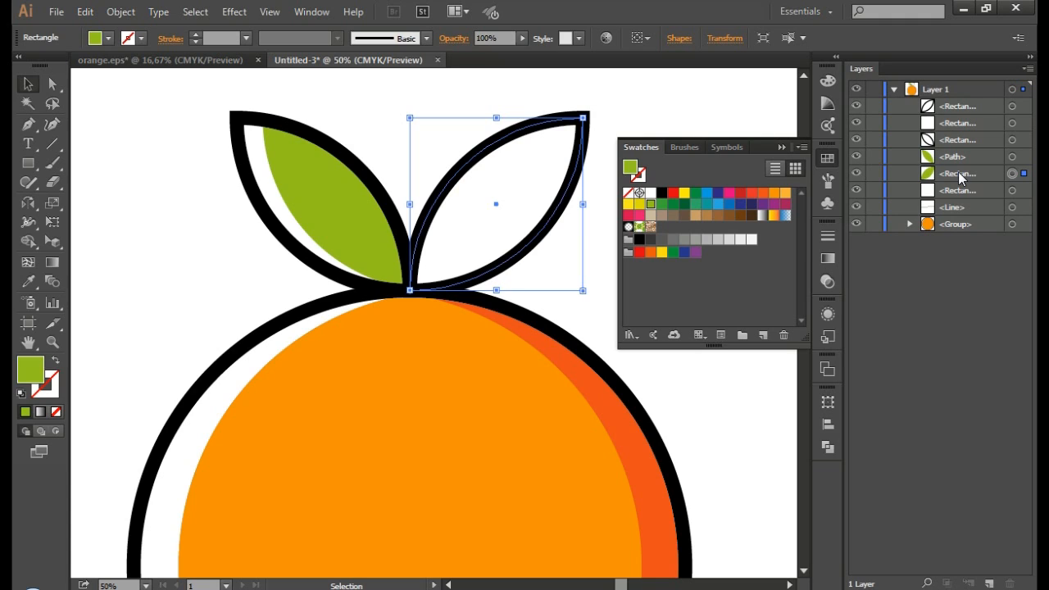
pyautogui.moveTo(961, 177)
pyautogui.mouseDown()
pyautogui.moveTo(975, 136)
pyautogui.moveTo(969, 168)
pyautogui.mouseUp()
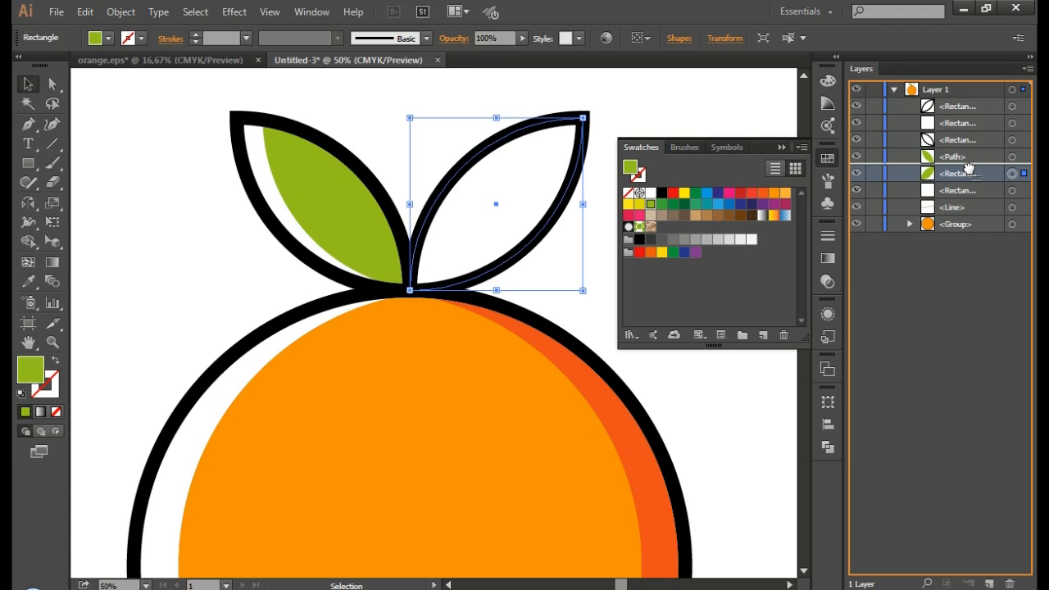
pyautogui.moveTo(968, 168); pyautogui.dragTo(972, 173)
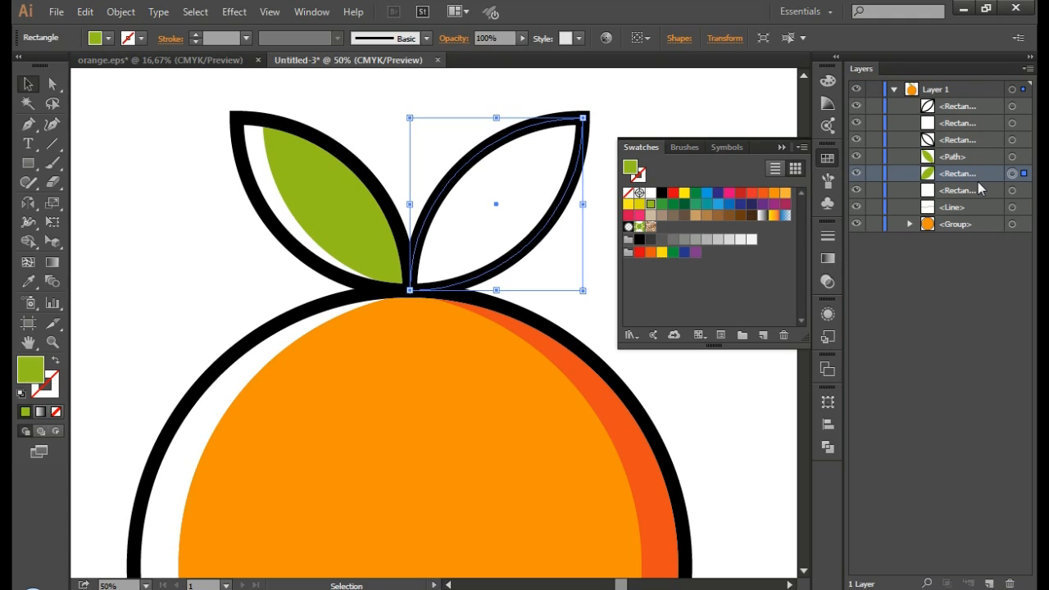
pyautogui.click(651, 192)
pyautogui.keyDown('ctrl'); pyautogui.click(639, 83); pyautogui.keyUp('ctrl')
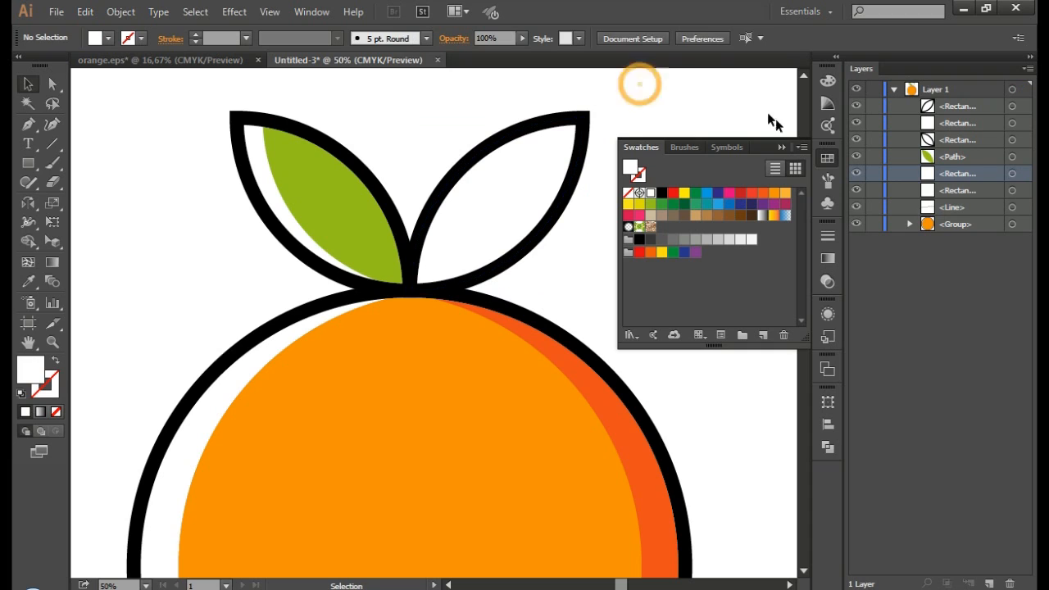
pyautogui.click(782, 144)
pyautogui.moveTo(521, 180); pyautogui.dragTo(646, 215)
pyautogui.hotkey('ctrl', 'z')
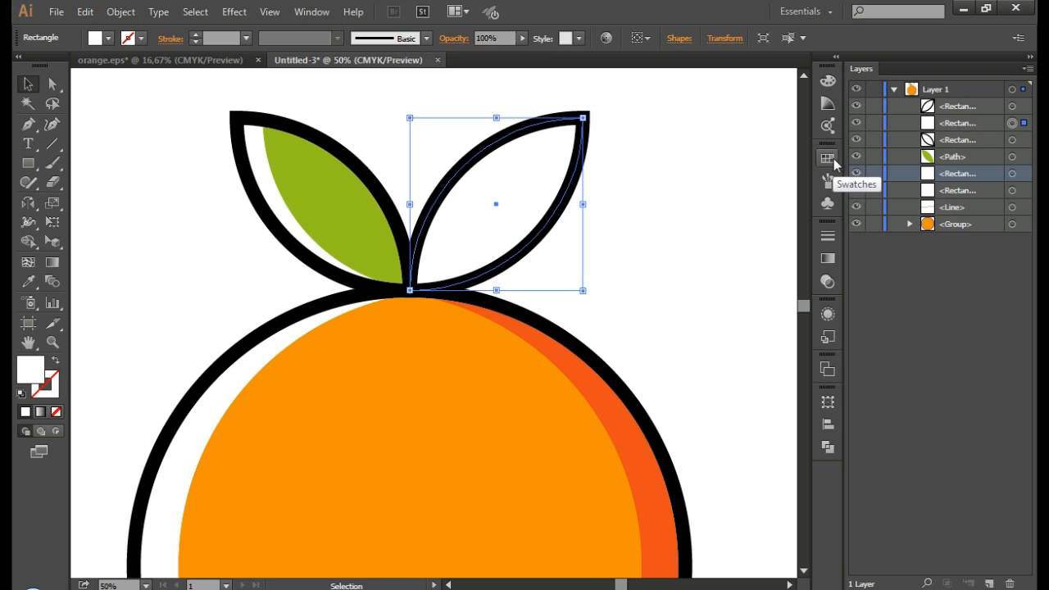
# Step: Fill the mirrored leaf's lower white copy with the same yellow-green as the other leaf
pyautogui.click(858, 192)
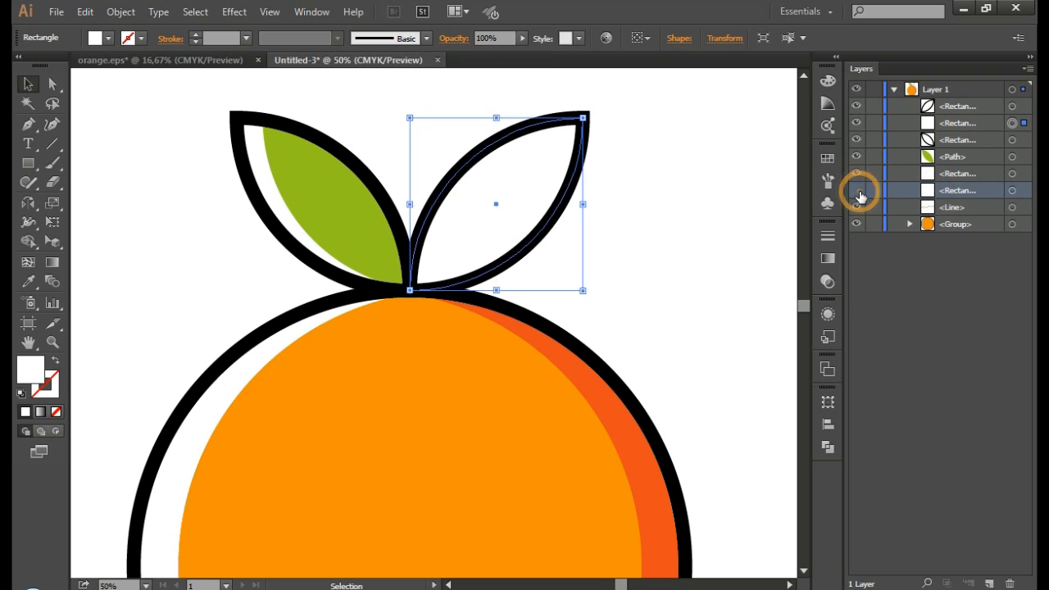
pyautogui.click(857, 192)
pyautogui.click(1012, 191)
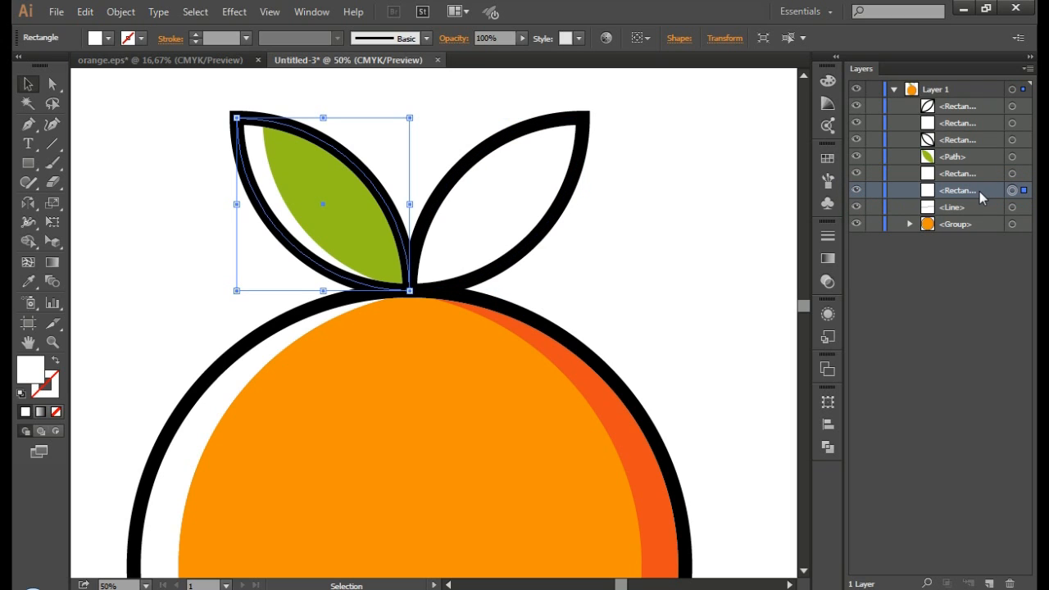
pyautogui.click(983, 173)
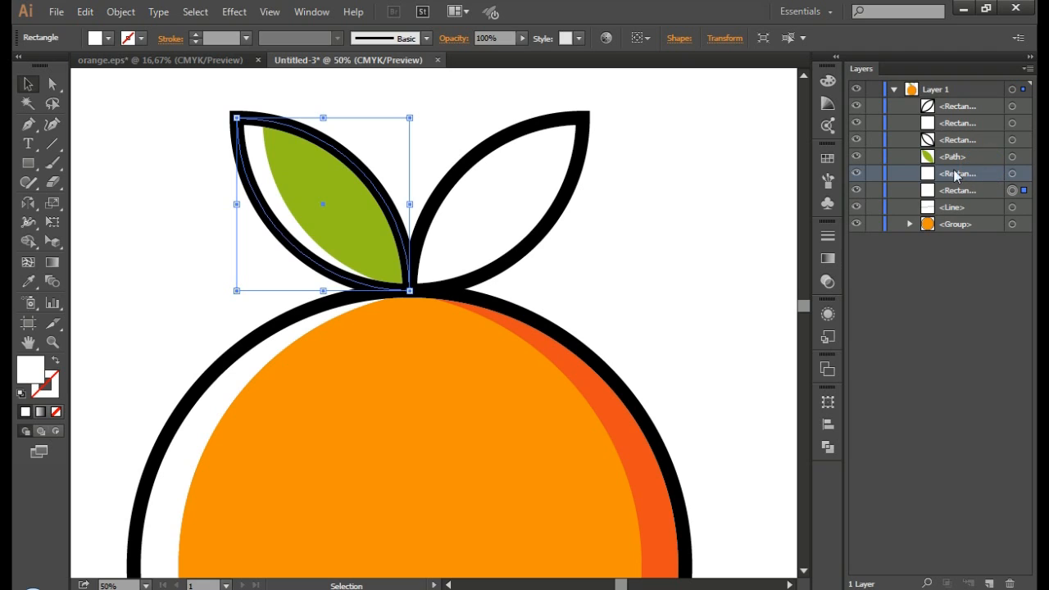
pyautogui.click(1012, 173)
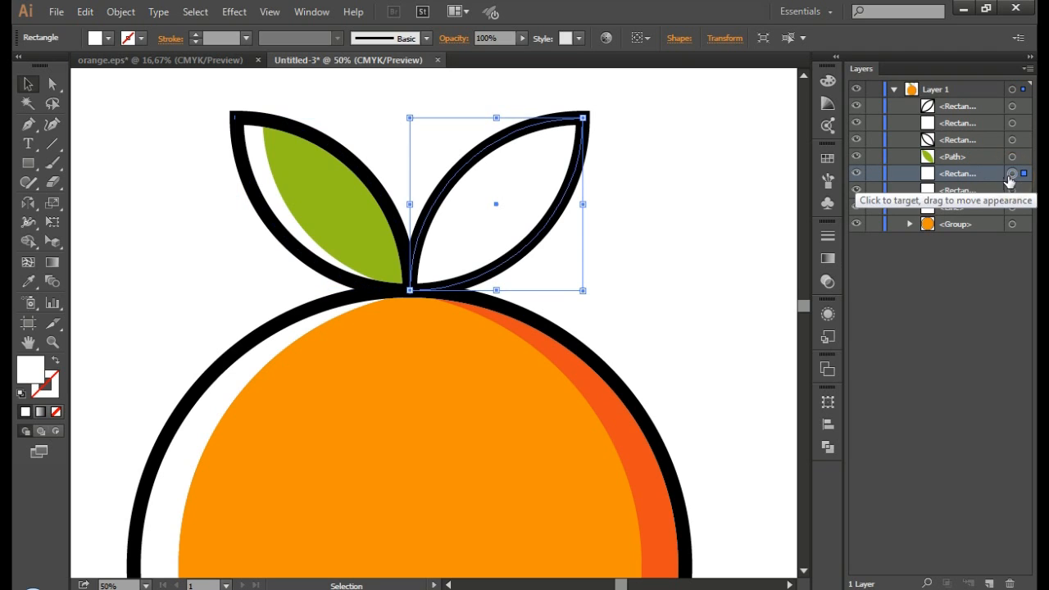
pyautogui.click(828, 159)
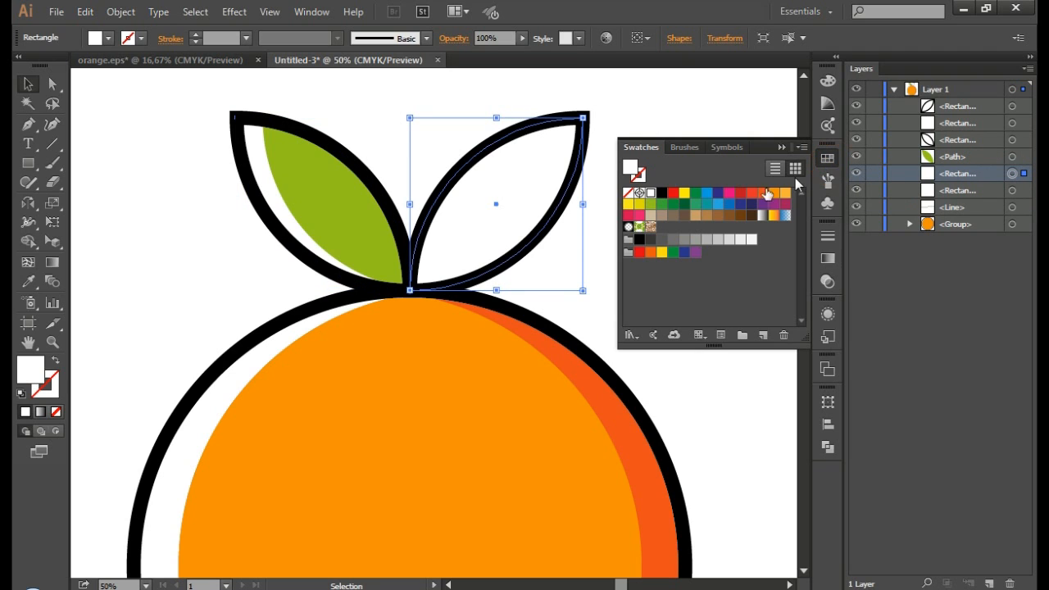
pyautogui.click(652, 205)
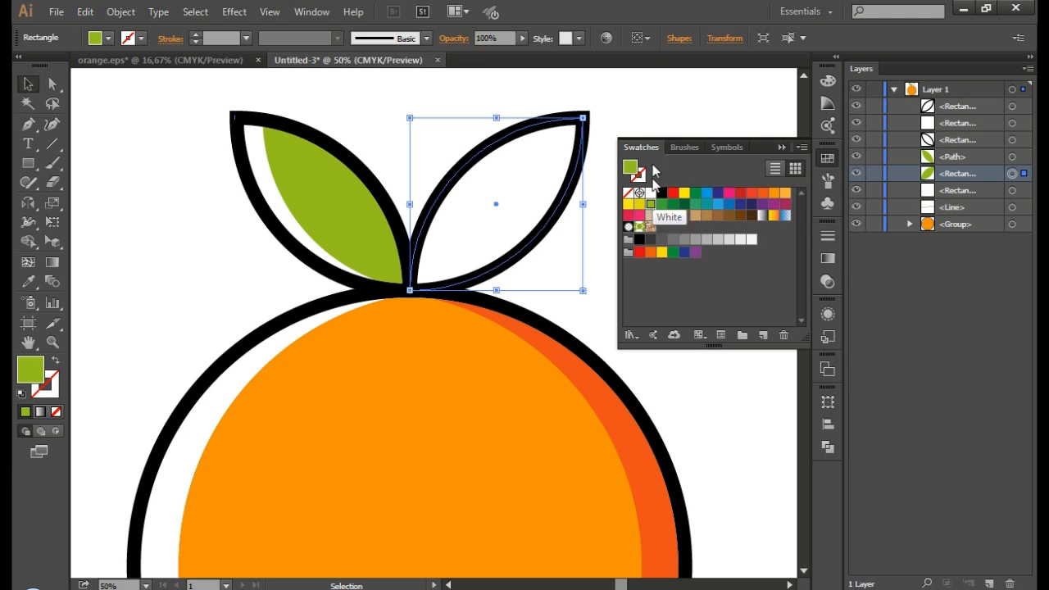
pyautogui.click(684, 87)
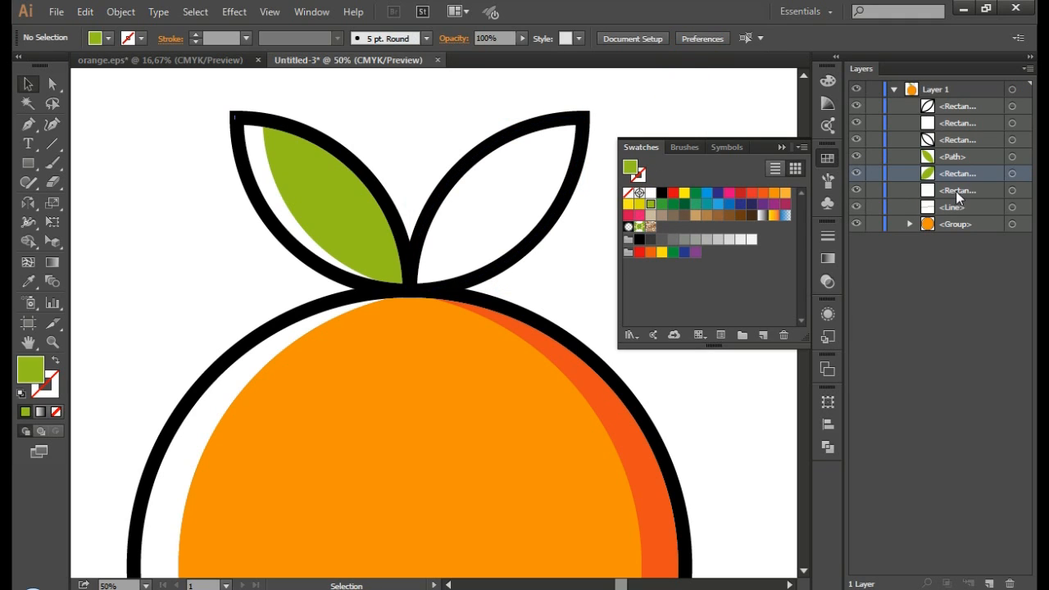
# Step: Stack the mirrored leaf's upper white shape directly beneath its green copy
pyautogui.moveTo(509, 176); pyautogui.dragTo(535, 183)
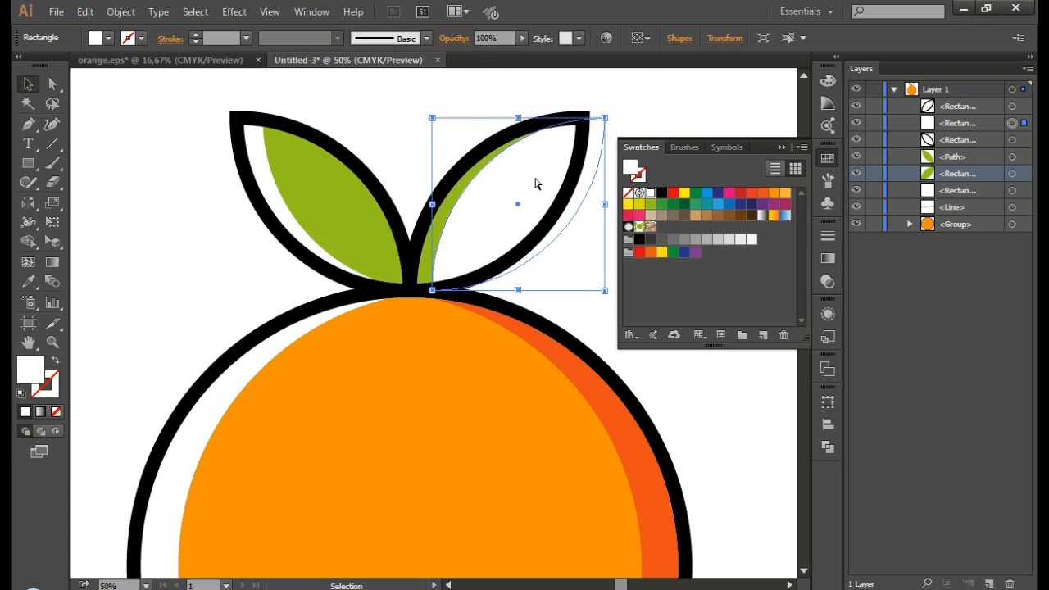
pyautogui.press('a')
pyautogui.hotkey('ctrl', 'z')
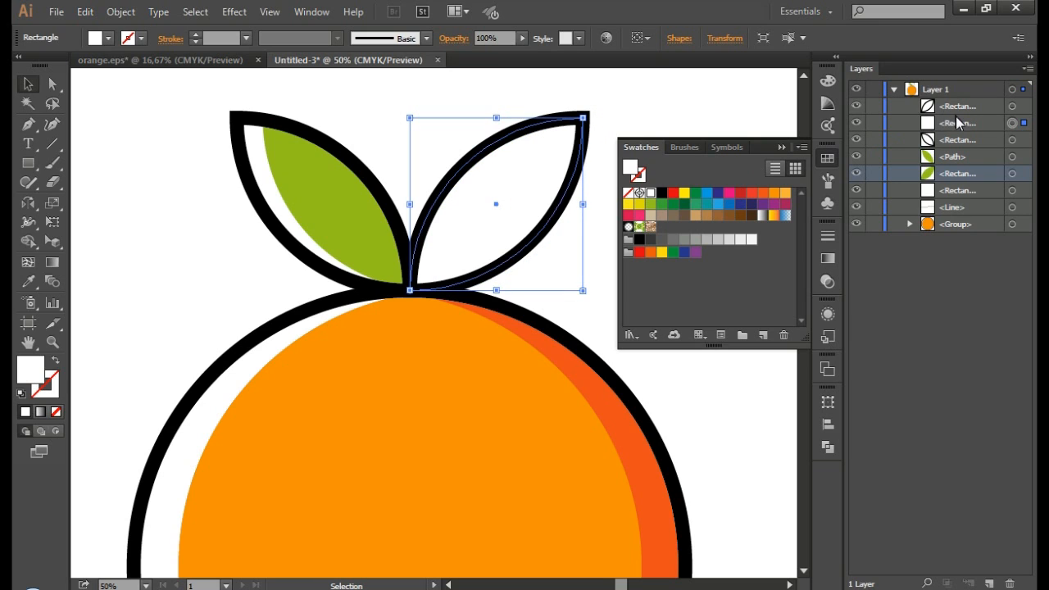
pyautogui.moveTo(959, 124); pyautogui.dragTo(959, 190)
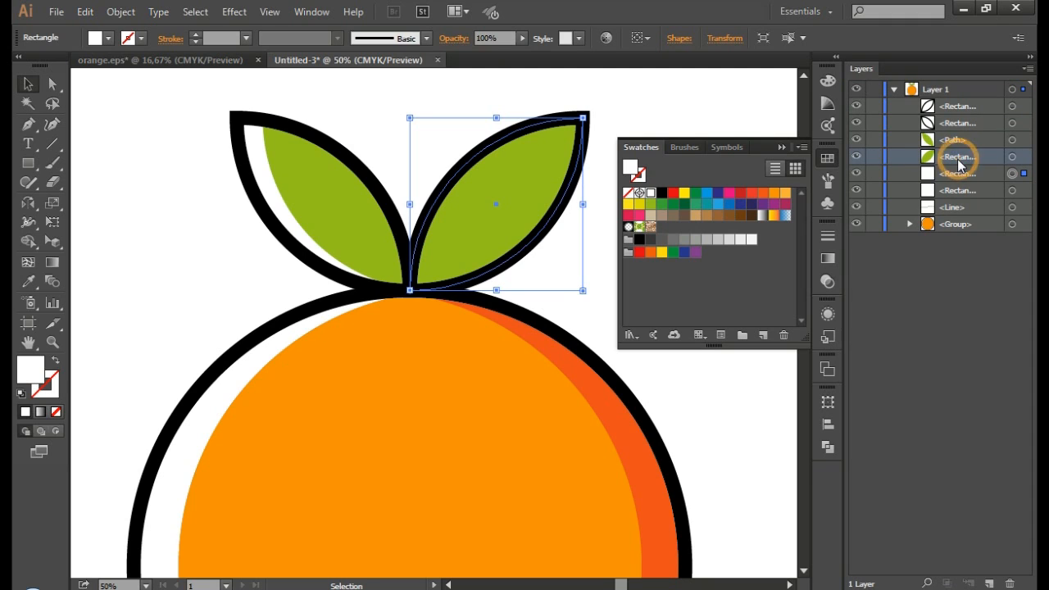
# Step: Nudge the mirrored leaf's green shape rightward so a white highlight strip remains along the leaf's left inner edge
pyautogui.click(1013, 158)
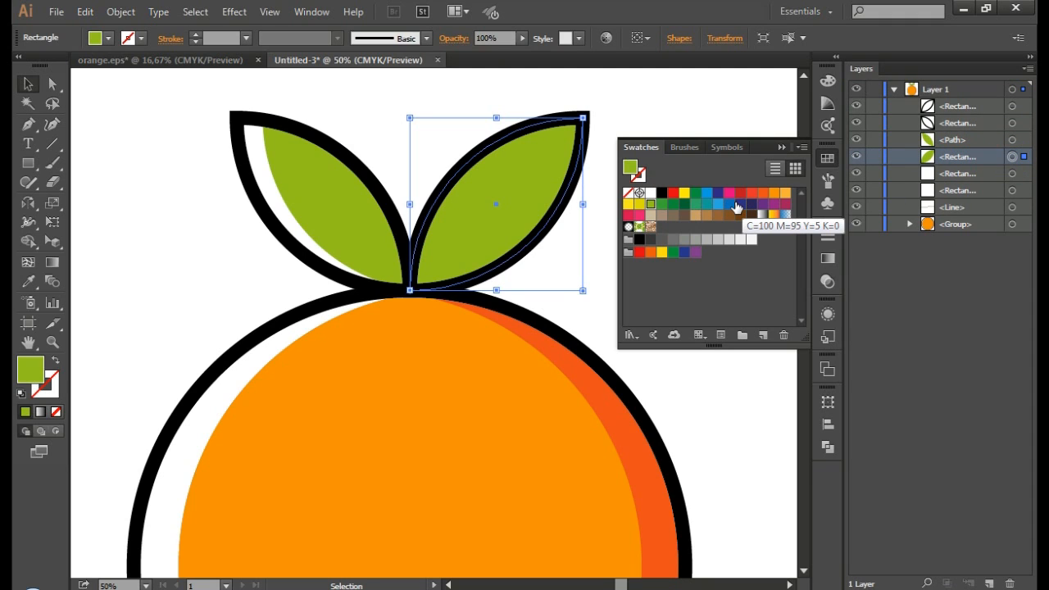
pyautogui.press('Right')
pyautogui.press('Right')
pyautogui.press('Right')
pyautogui.press('Right')
pyautogui.press('Right')
pyautogui.press('Right')
pyautogui.press('Right')
pyautogui.press('Right')
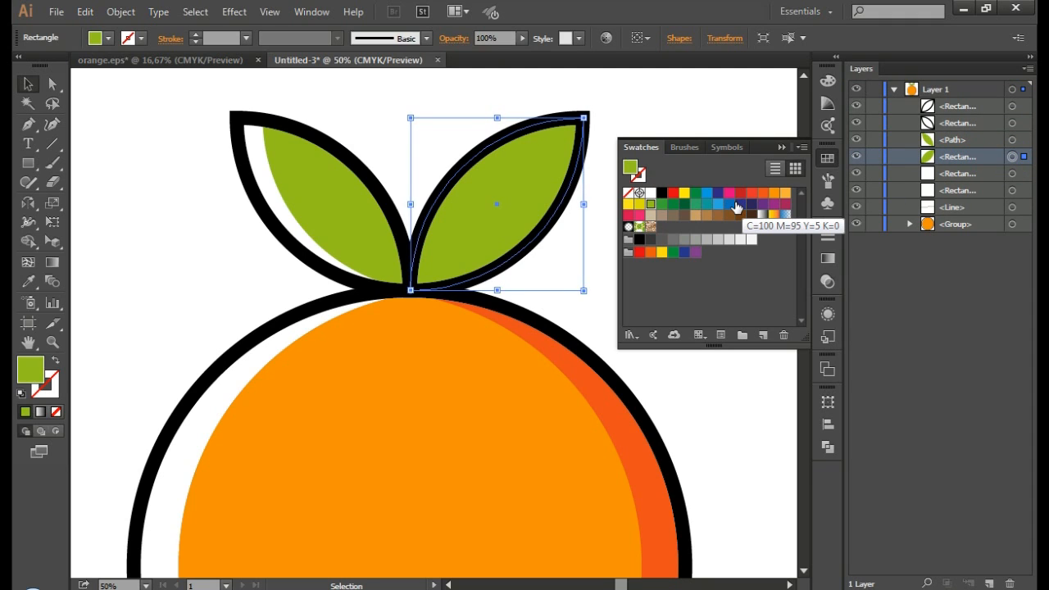
pyautogui.press('Right')
pyautogui.press('Right')
pyautogui.press('Right')
pyautogui.press('Right')
pyautogui.press('Right')
pyautogui.press('Right')
pyautogui.press('Right')
pyautogui.press('Right')
pyautogui.press('Right')
pyautogui.press('Right')
pyautogui.press('Right')
pyautogui.press('Right')
pyautogui.press('Right')
pyautogui.press('Right')
pyautogui.press('Right')
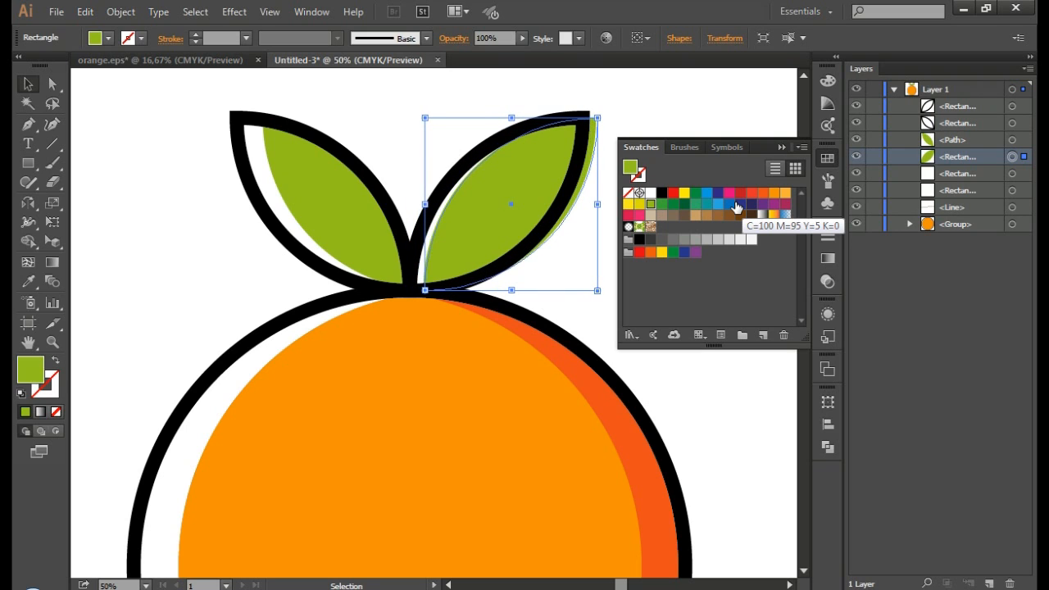
pyautogui.press('Right')
pyautogui.press('Right')
pyautogui.press('Right')
pyautogui.press('Right')
pyautogui.press('Right')
pyautogui.press('Right')
pyautogui.press('Right')
pyautogui.press('Right')
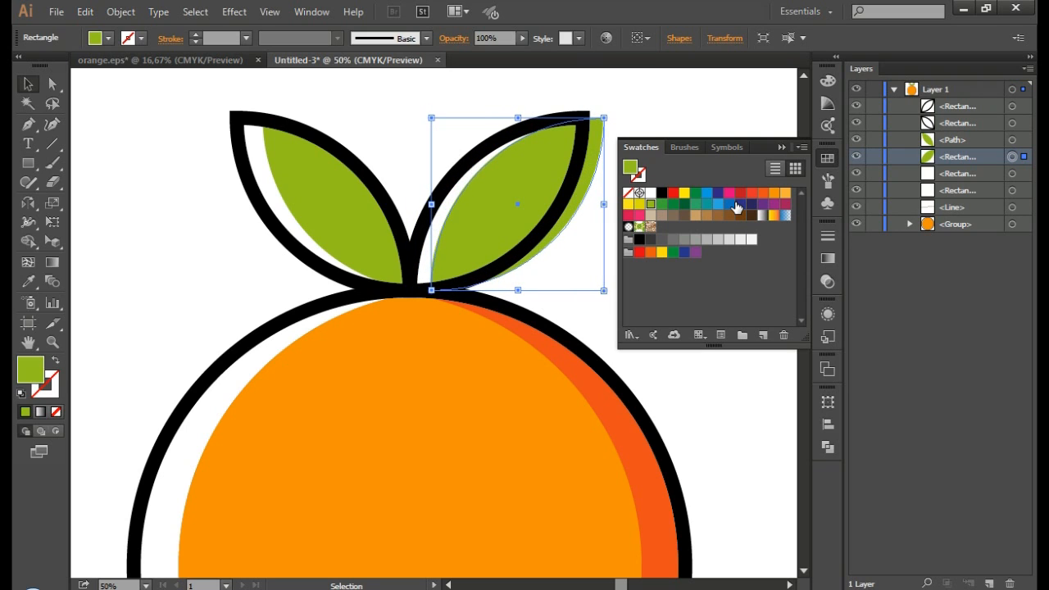
pyautogui.press('Left')
pyautogui.press('Left')
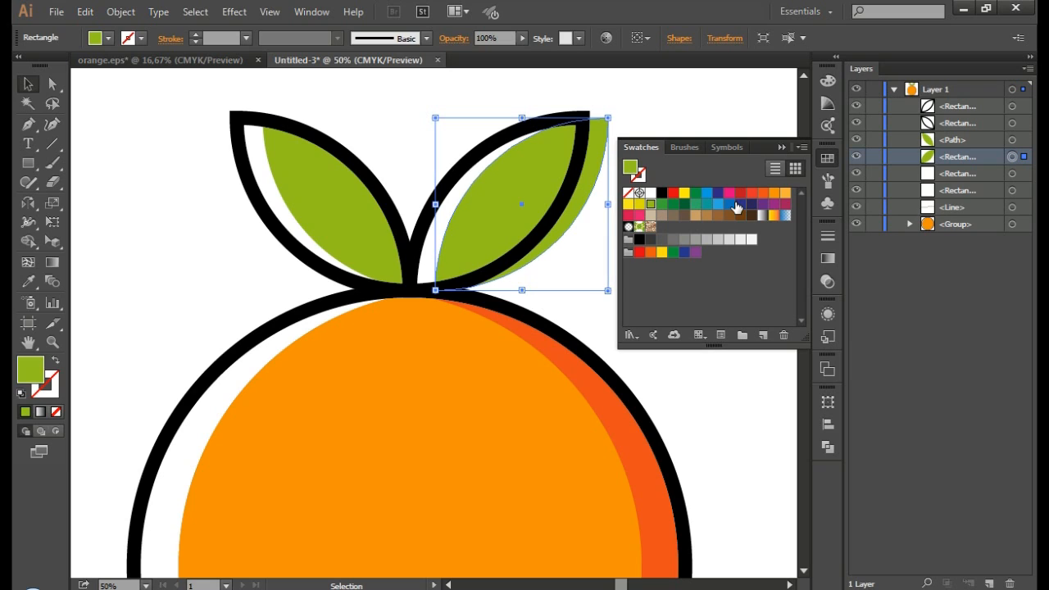
# Step: Remove the part of the green shape that sticks out beyond the mirrored leaf, using Shape Builder with its white shape
pyautogui.click(781, 148)
pyautogui.keyDown('shift'); pyautogui.click(427, 255); pyautogui.keyUp('shift')
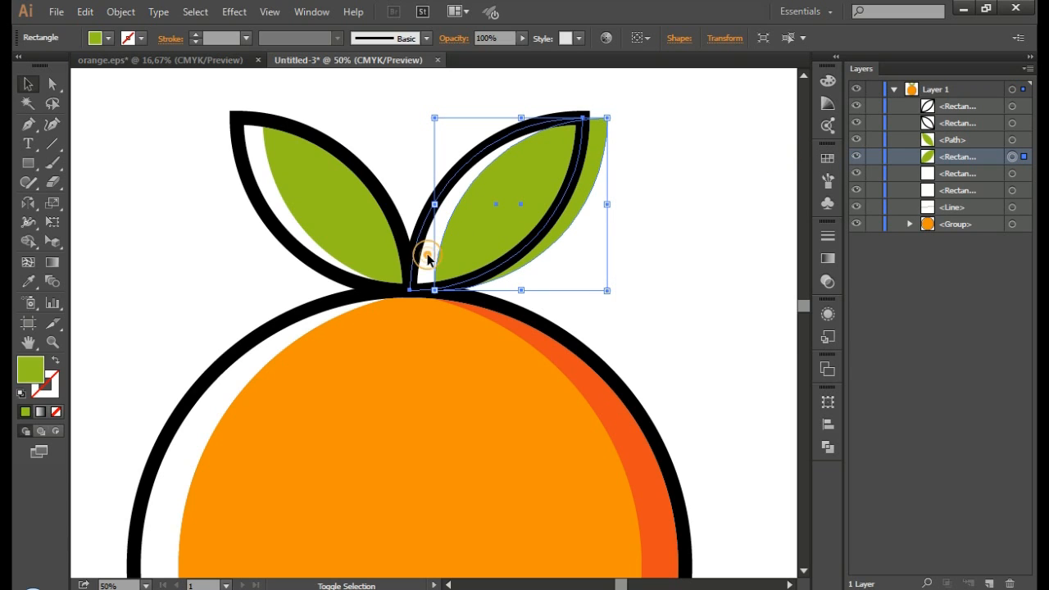
pyautogui.click(28, 241)
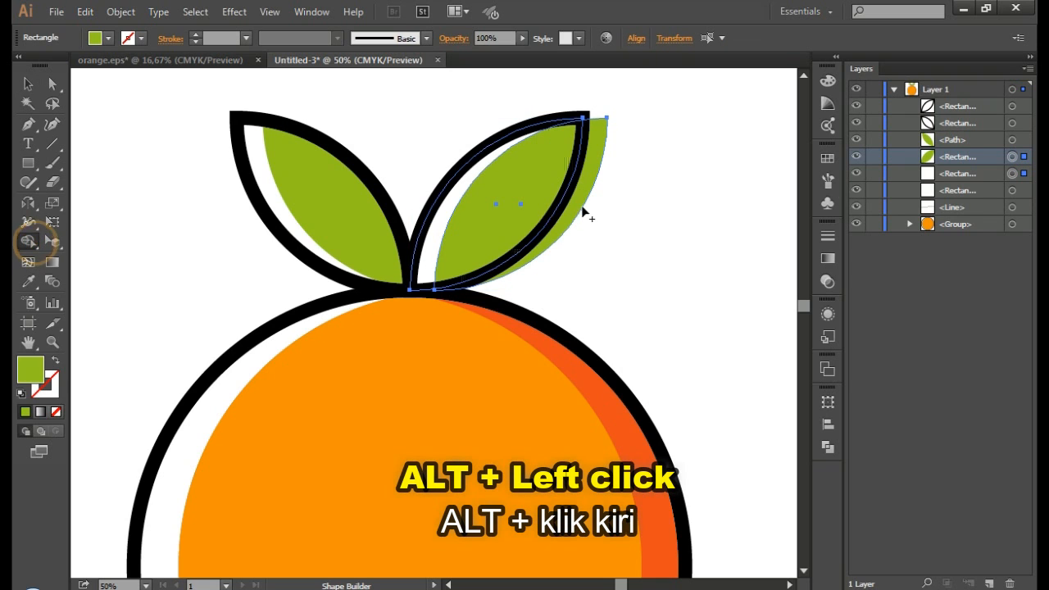
pyautogui.keyDown('alt'); pyautogui.click(600, 154); pyautogui.keyUp('alt')
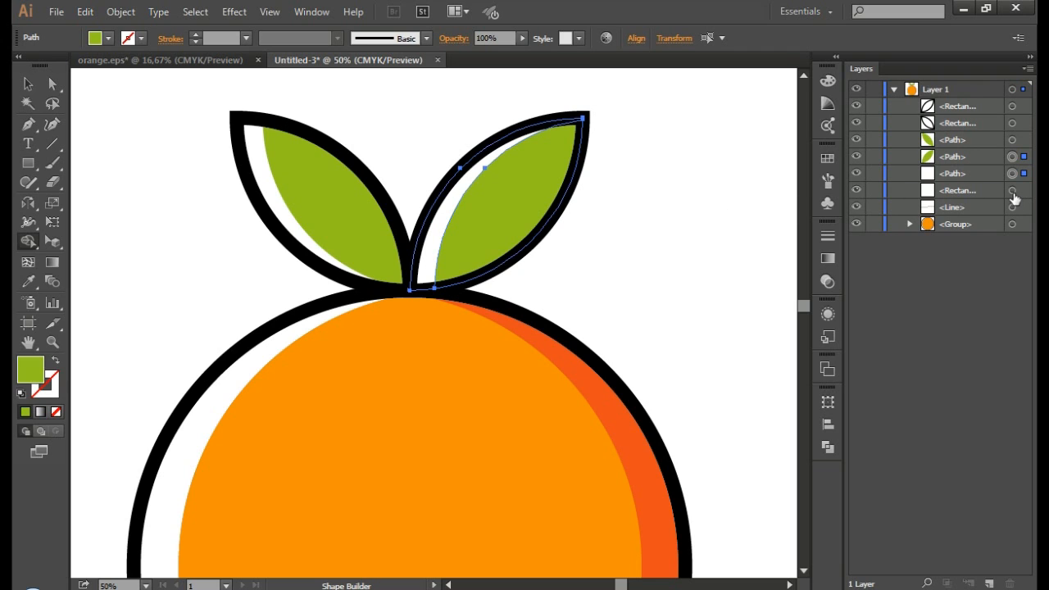
# Step: Examine the whole orange in outline view and return to the colour preview
pyautogui.hotkey('ctrl', '-')
pyautogui.hotkey('ctrl', '-')
pyautogui.hotkey('ctrl', '-')
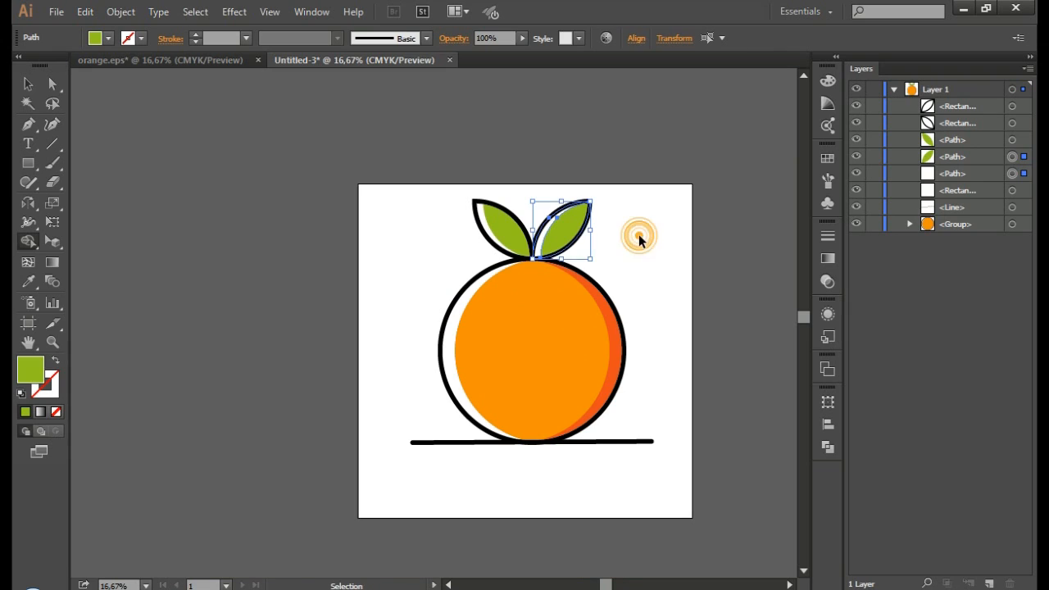
pyautogui.keyDown('ctrl'); pyautogui.click(639, 237); pyautogui.keyUp('ctrl')
pyautogui.hscroll(2, 639, 238)
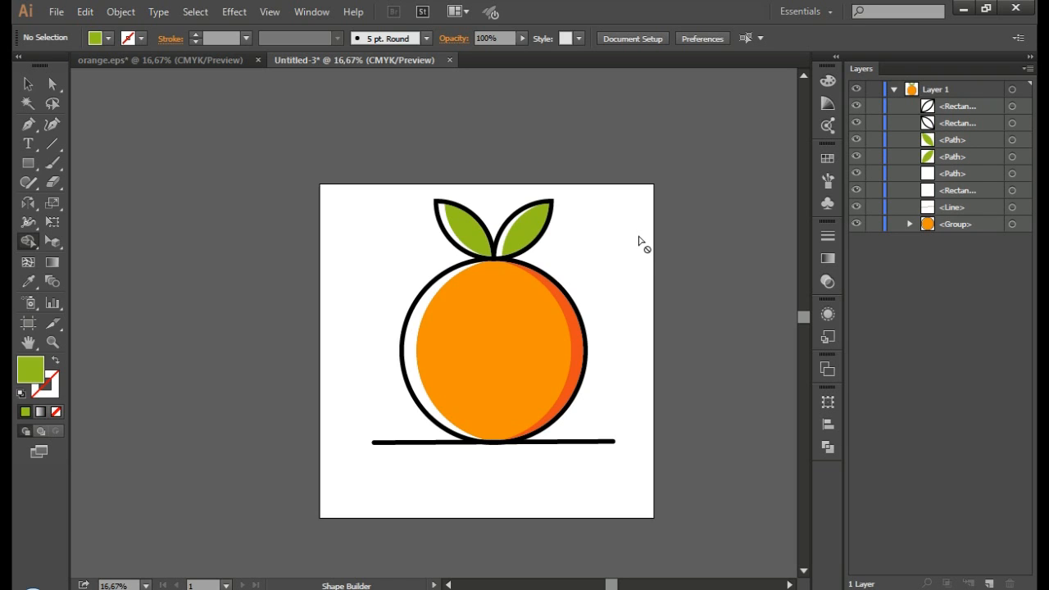
pyautogui.hotkey('ctrl', 'y')
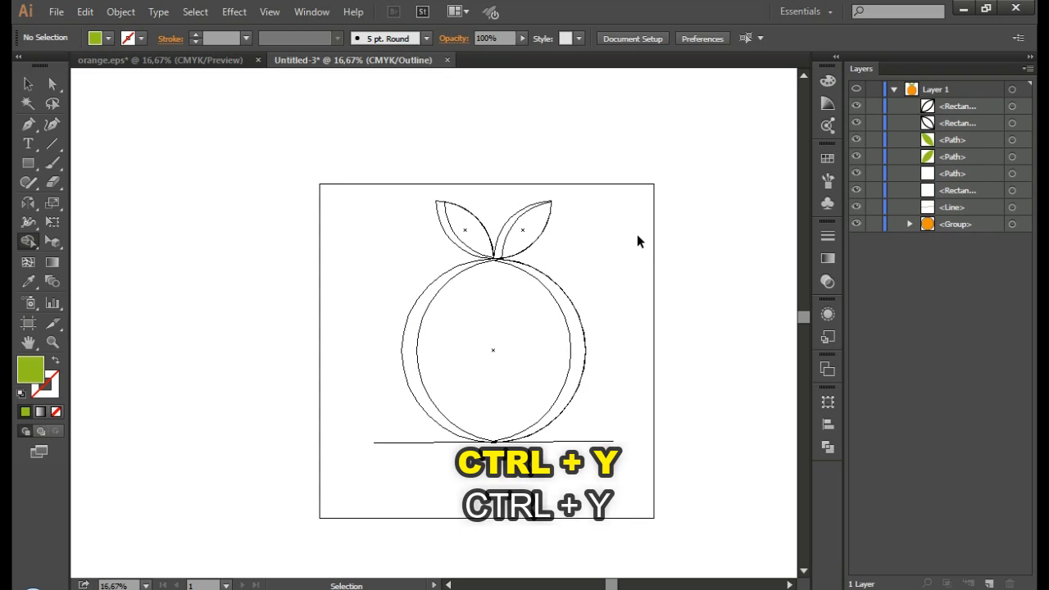
pyautogui.hotkey('ctrl', 'y')
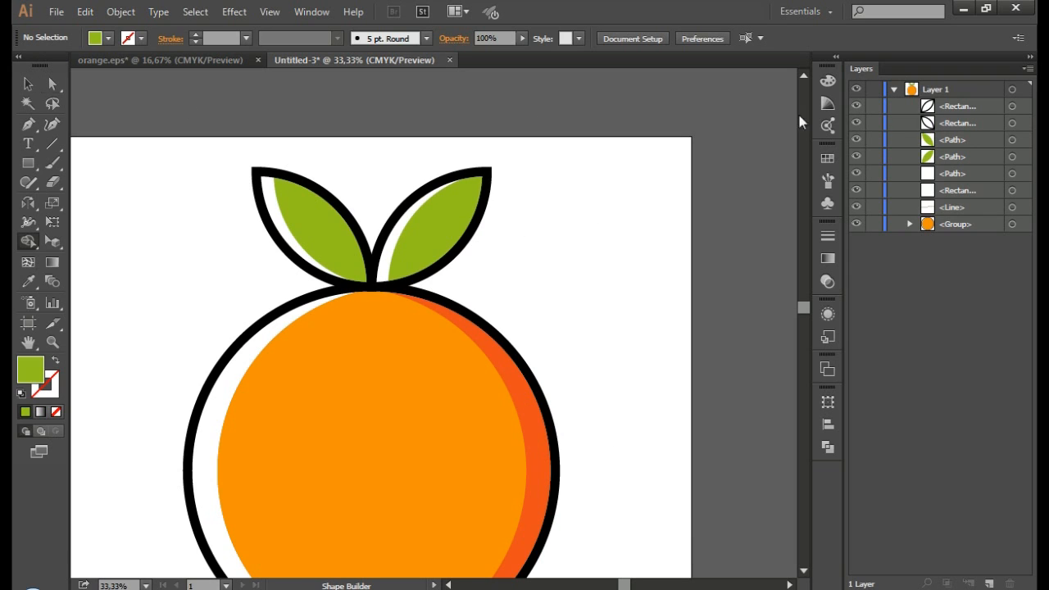
# Step: Check which white shape lies behind each leaf, leaving nothing selected
pyautogui.click(1012, 174)
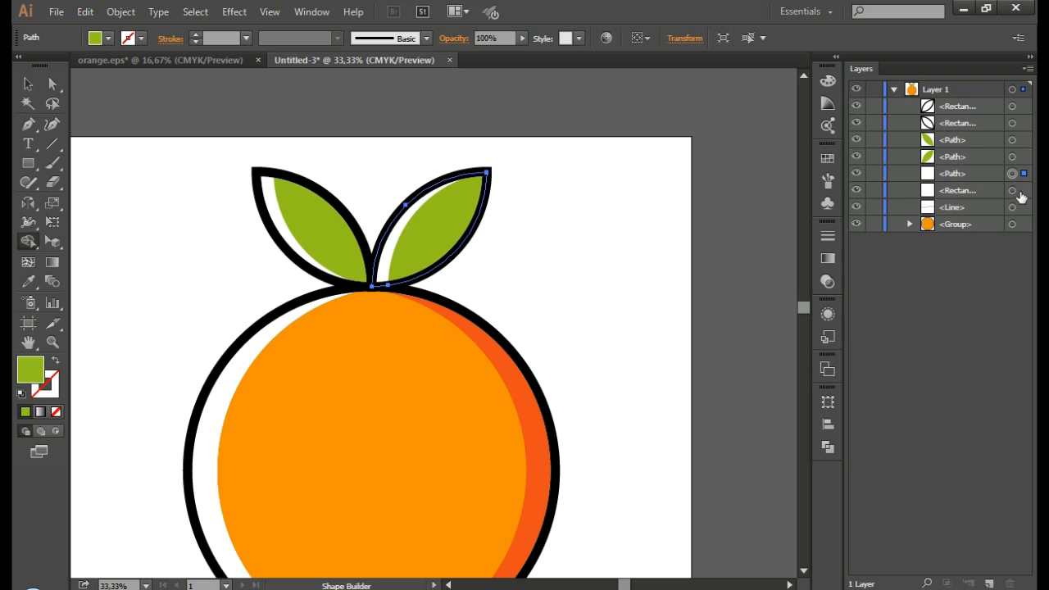
pyautogui.click(1013, 190)
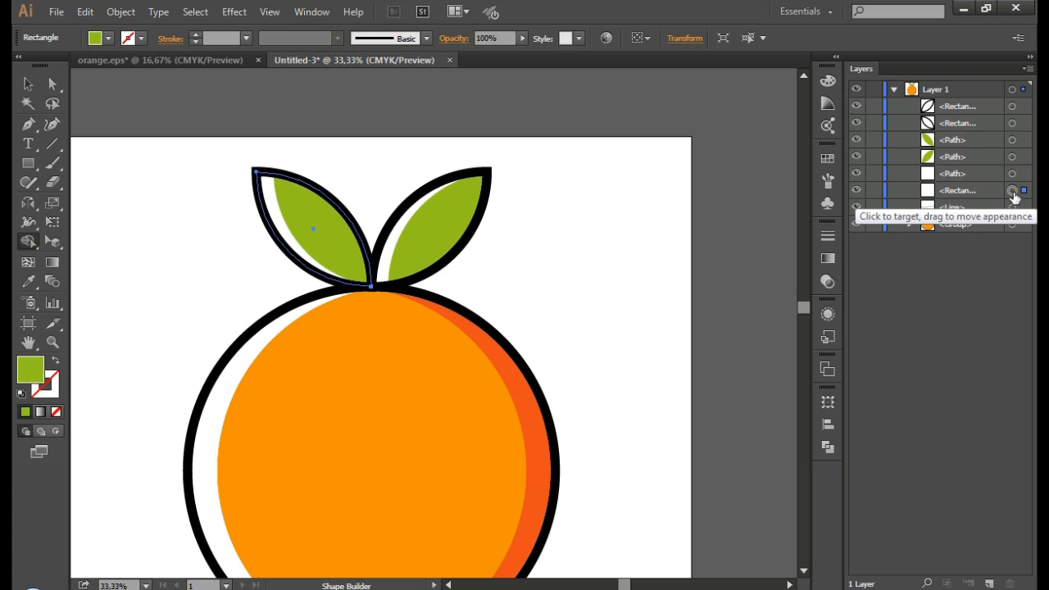
pyautogui.click(714, 216)
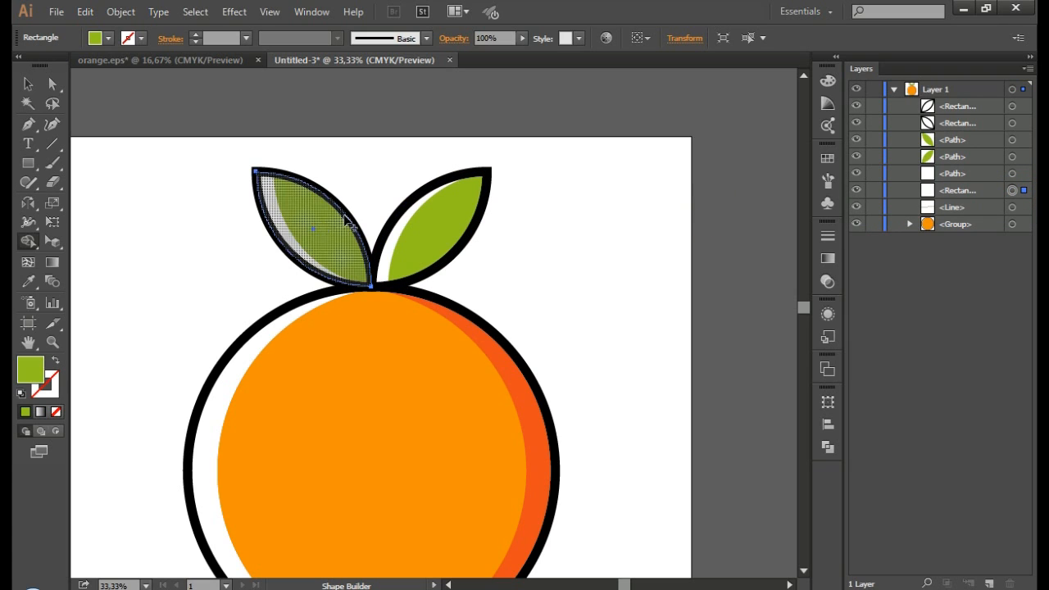
pyautogui.press('v')
pyautogui.click(549, 120)
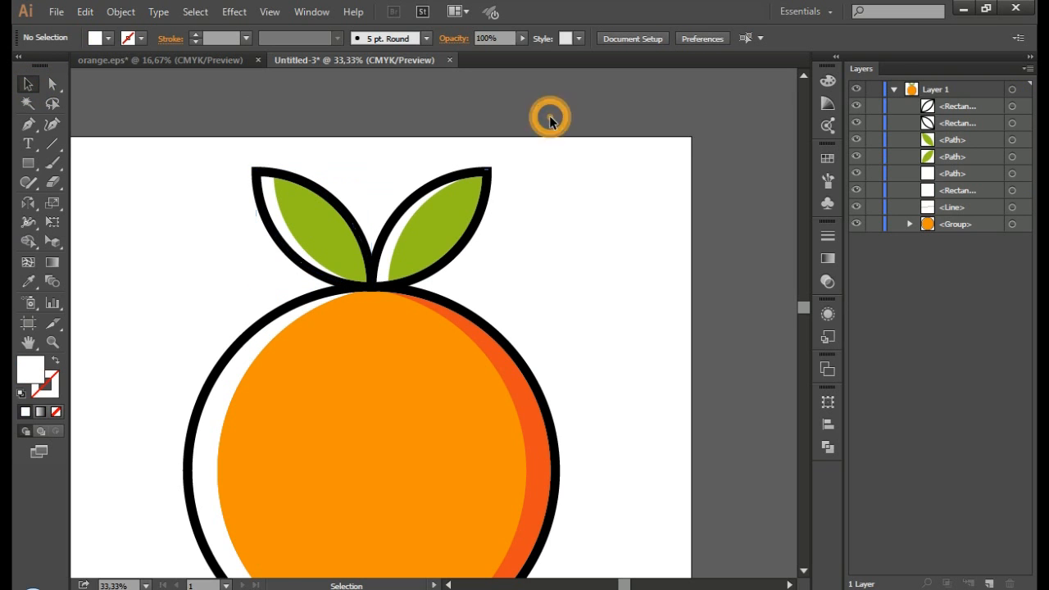
pyautogui.scroll(-1, 548, 119)
pyautogui.scroll(1, 531, 120)
pyautogui.hscroll(-2, 353, 210)
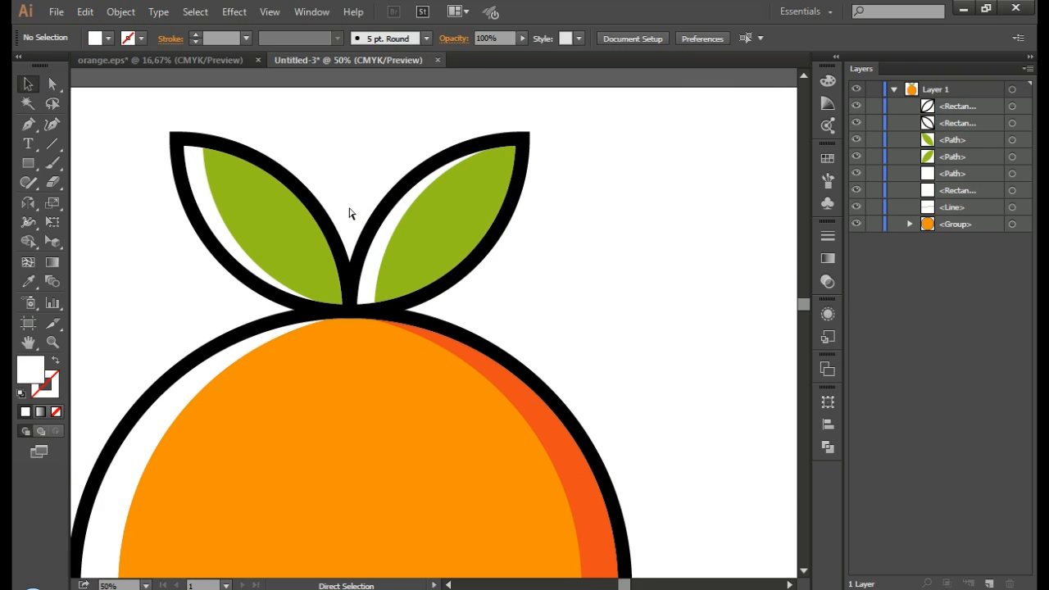
pyautogui.hscroll(-2, 350, 209)
pyautogui.scroll(-3, 352, 208)
pyautogui.scroll(-1, 380, 126)
pyautogui.scroll(2, 380, 126)
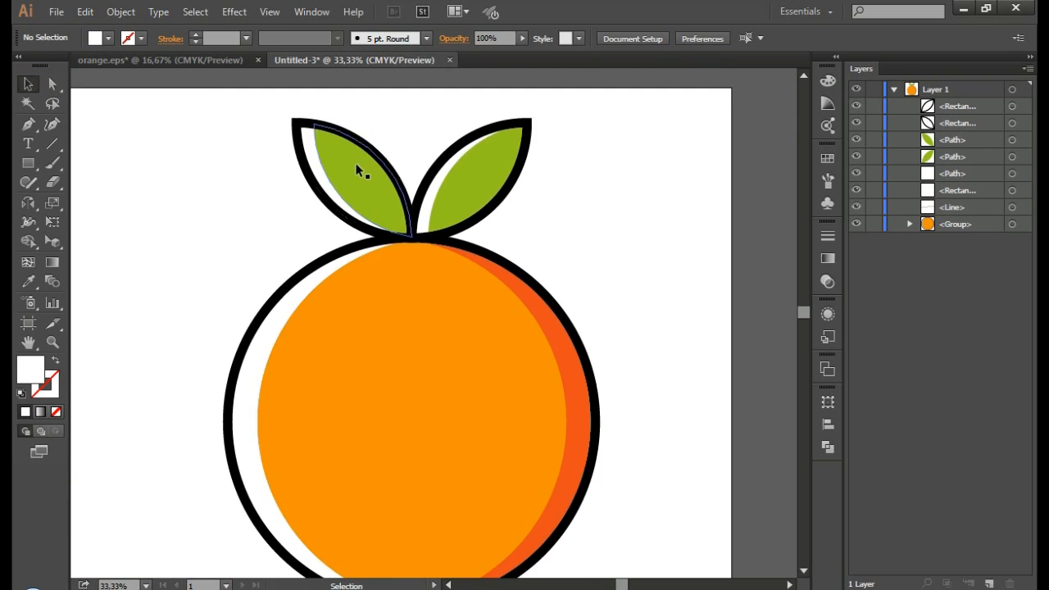
pyautogui.scroll(1, 358, 170)
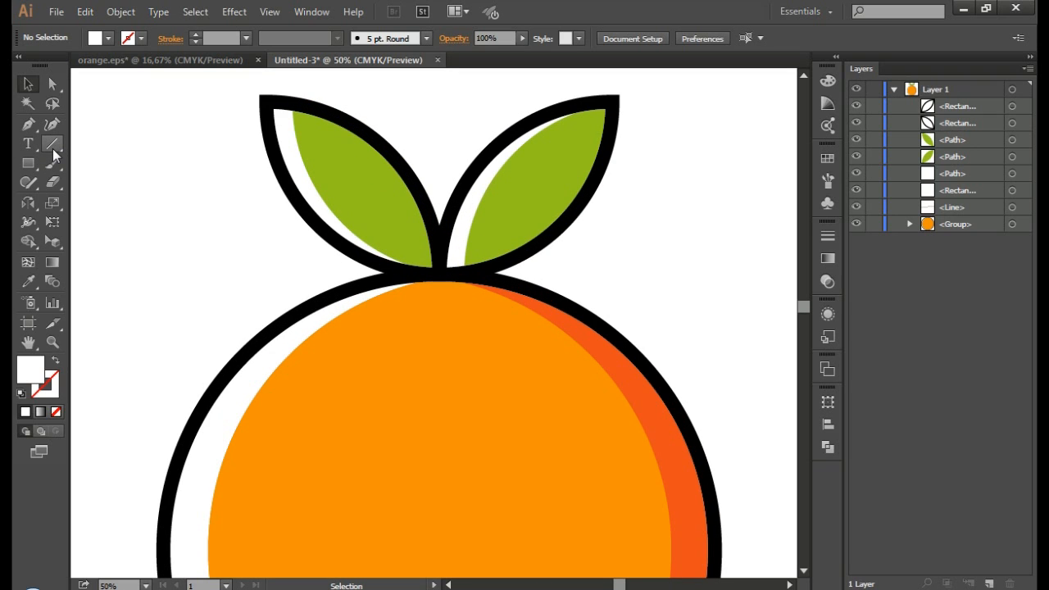
pyautogui.press('p')
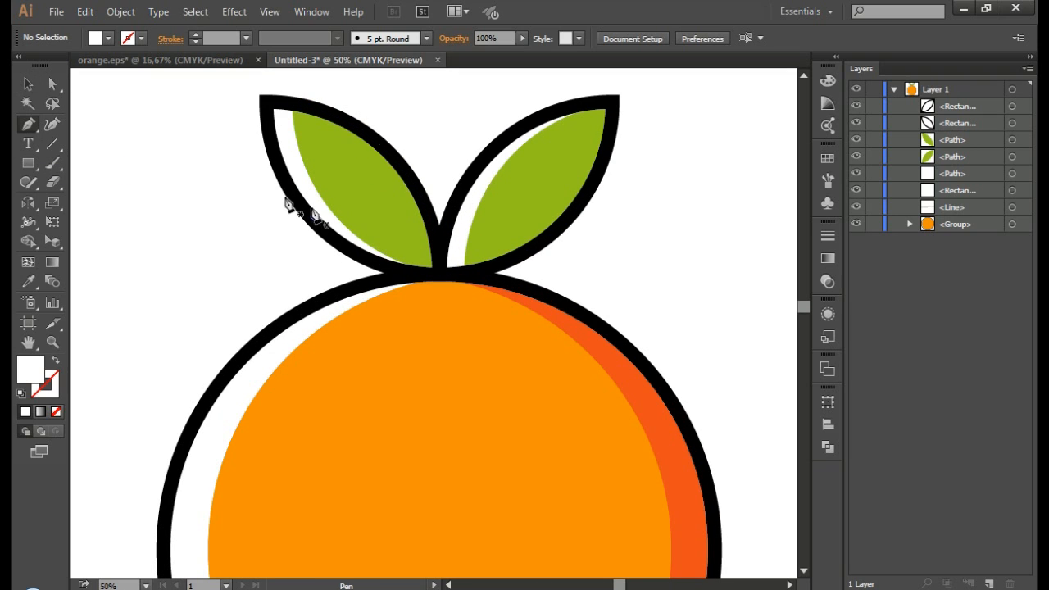
pyautogui.click(439, 273)
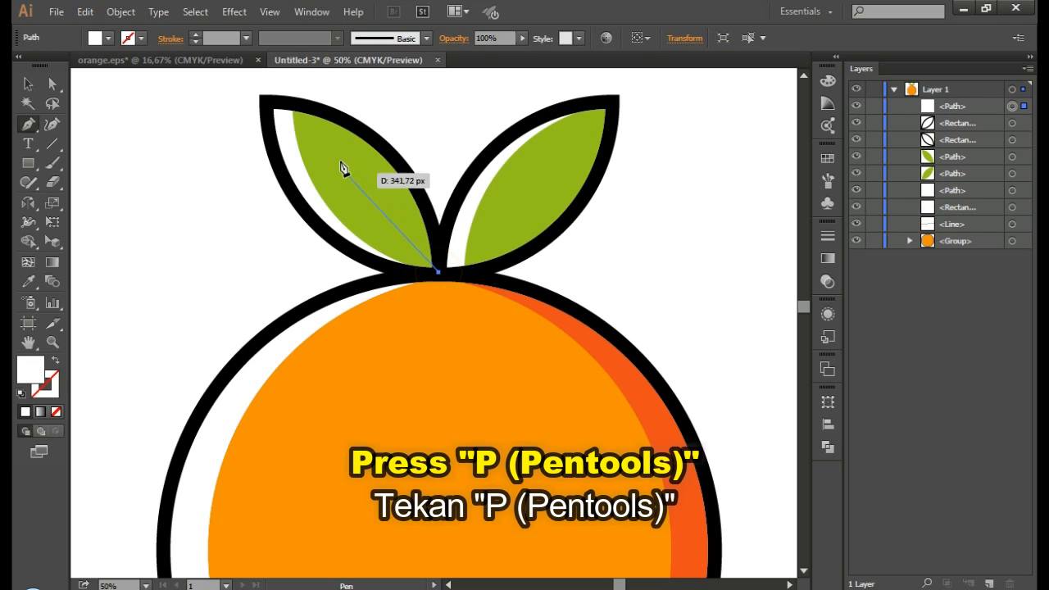
pyautogui.moveTo(309, 137); pyautogui.dragTo(280, 123)
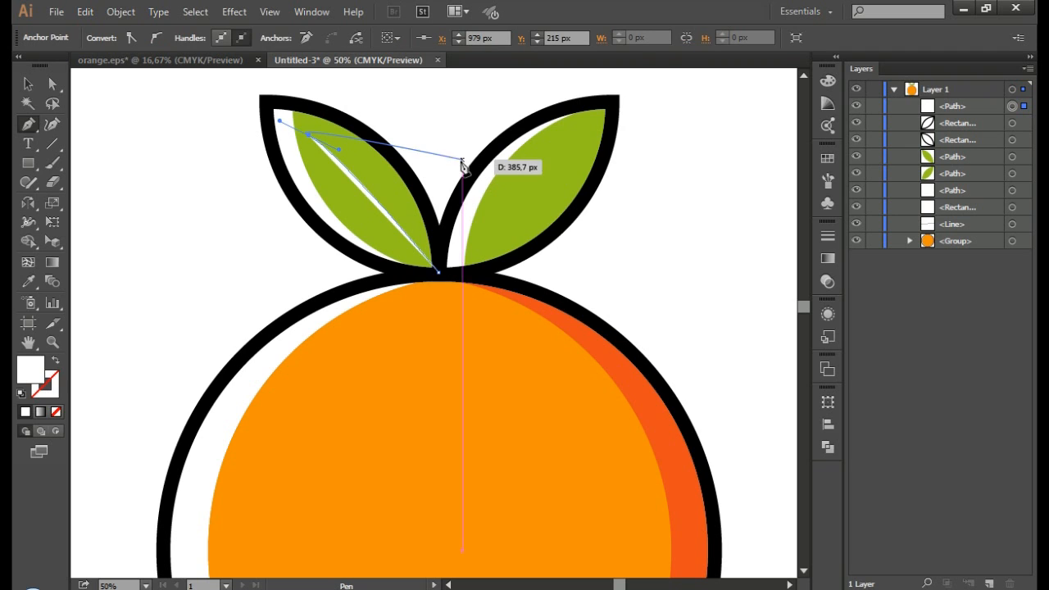
pyautogui.hotkey('ctrl', 'z')
pyautogui.hotkey('ctrl', 'z')
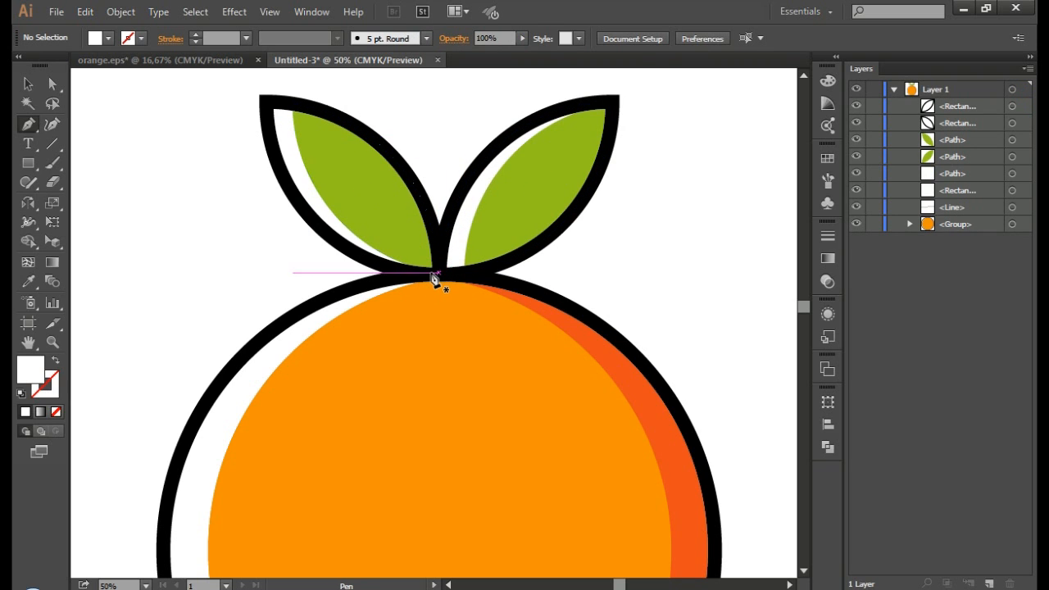
# Step: Draw a curved vein from the left leaf's base to about X 965 px, Y 221 px, and copy the leaf outline's stroke onto it
pyautogui.click(432, 271)
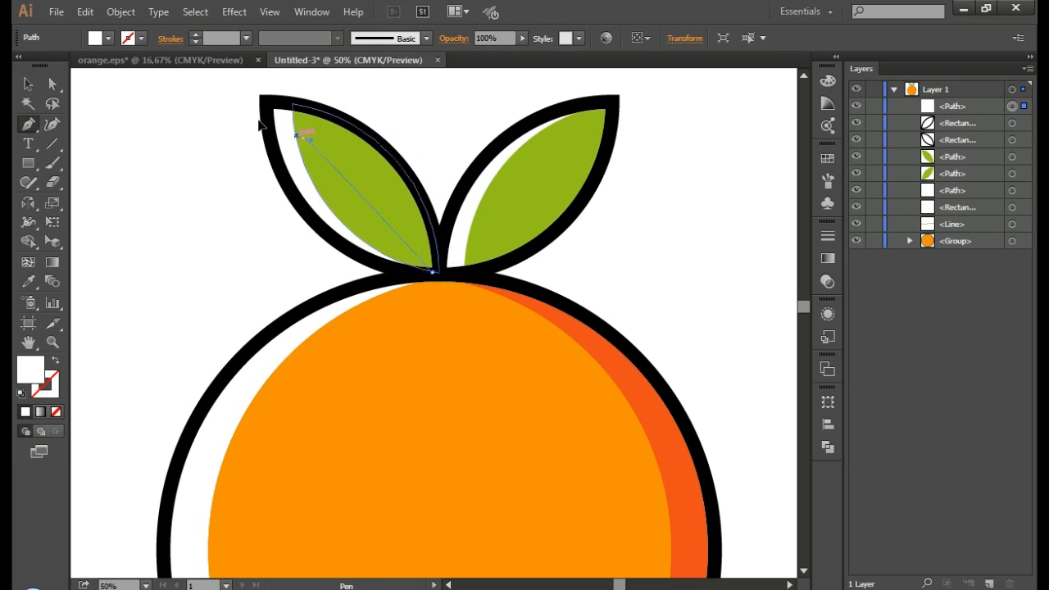
pyautogui.moveTo(303, 137); pyautogui.dragTo(249, 110)
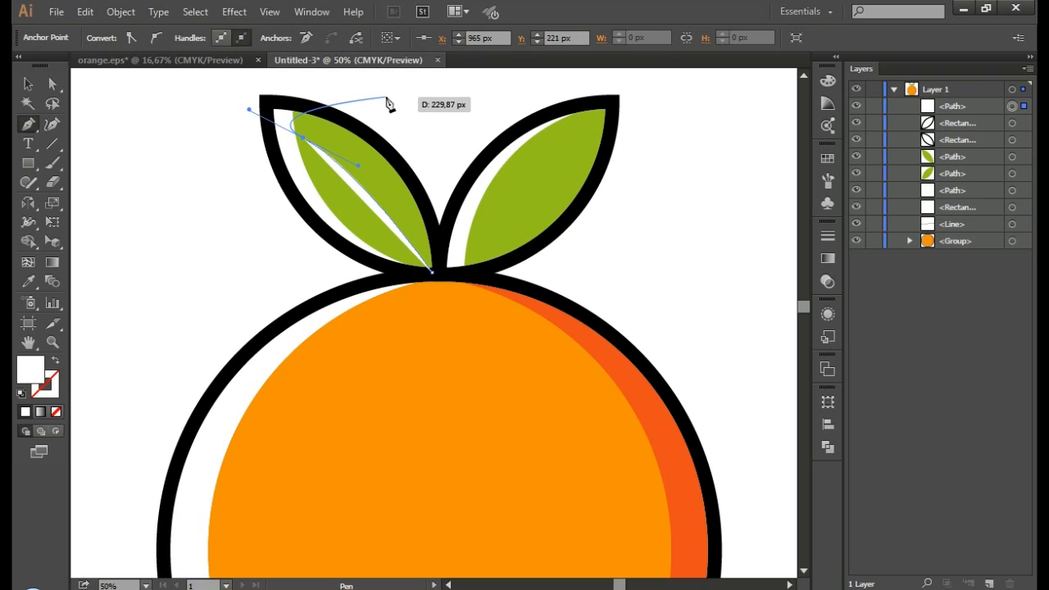
pyautogui.press('i')
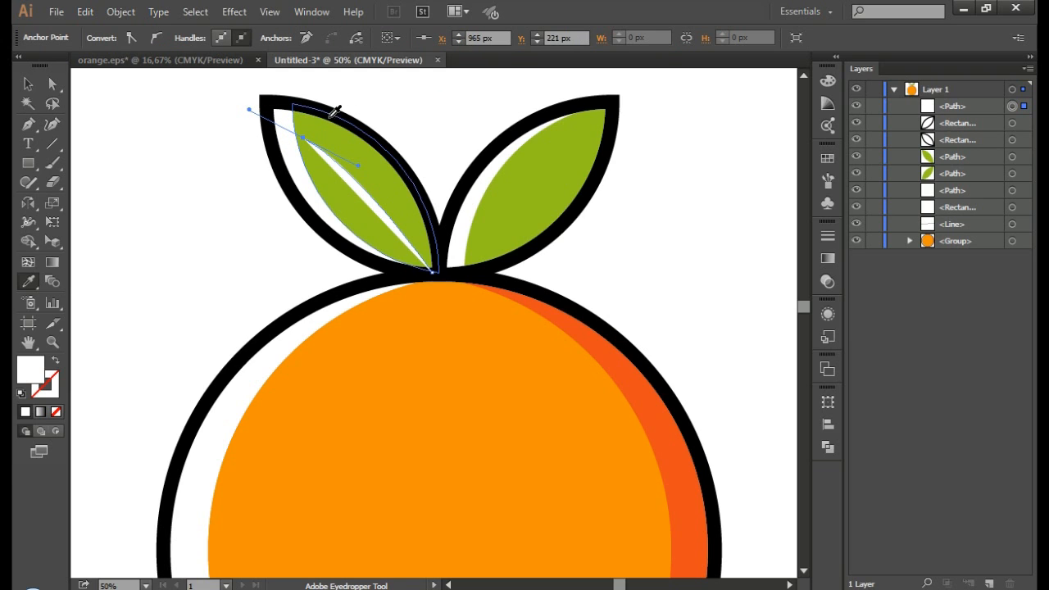
pyautogui.click(336, 105)
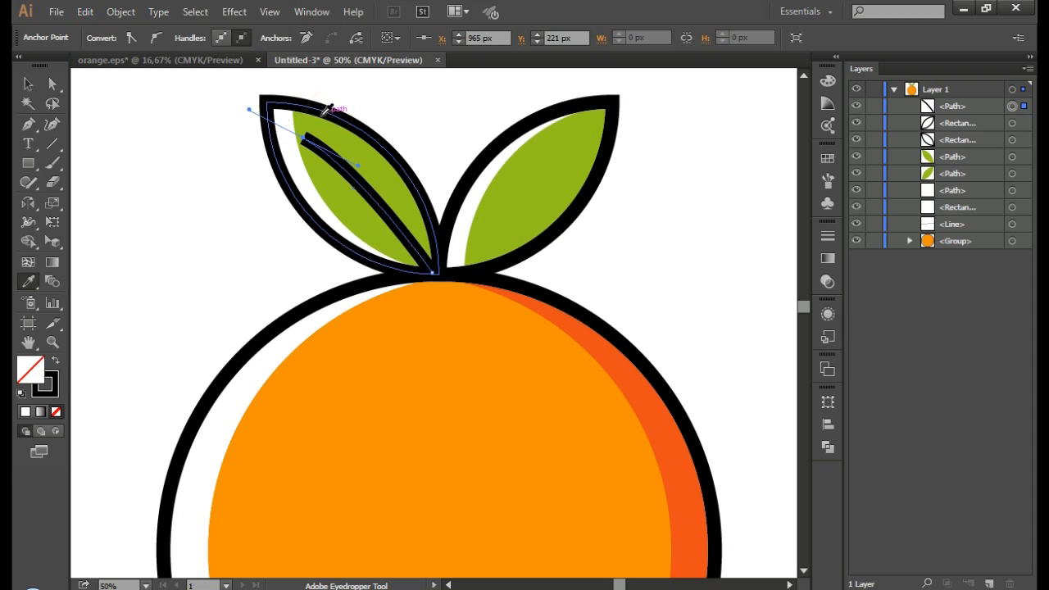
pyautogui.press('v')
pyautogui.click(180, 126)
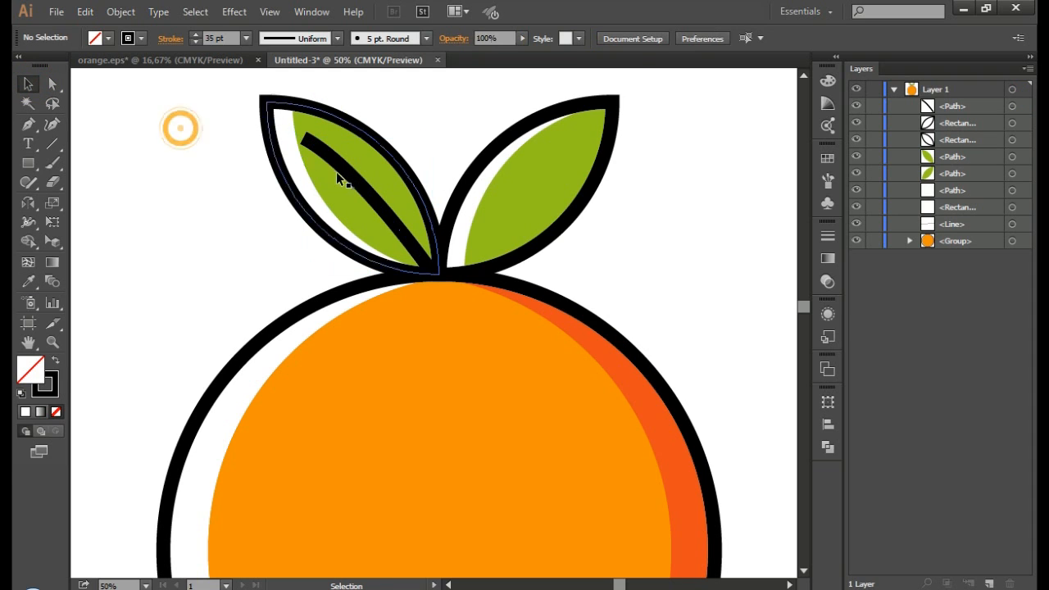
# Step: Give the left leaf's vein the wedge-shaped width profile so it tapers towards the leaf tip, leaving nothing selected
pyautogui.click(352, 173)
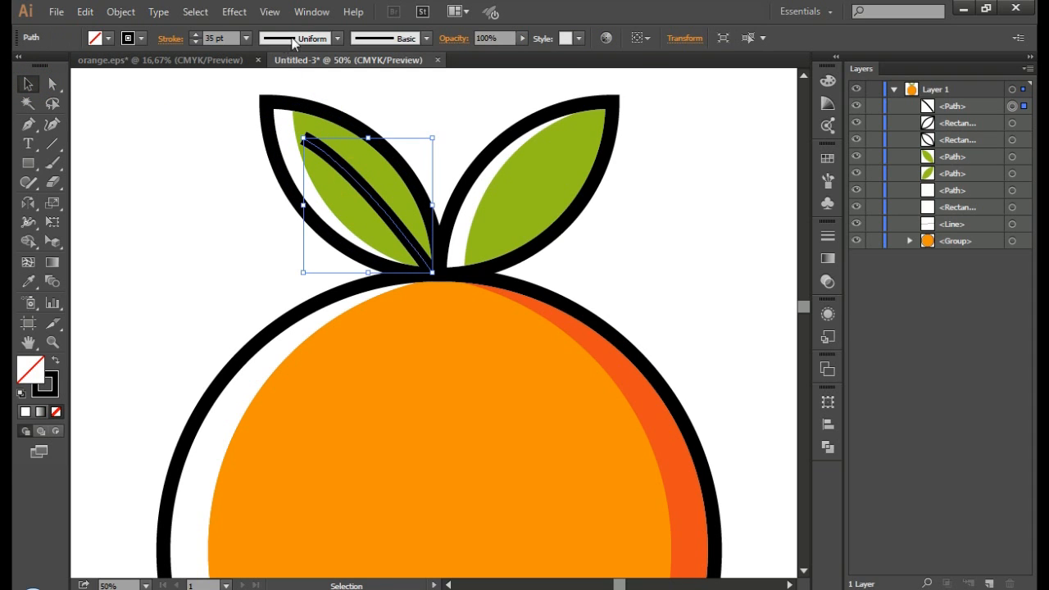
pyautogui.click(338, 38)
pyautogui.click(305, 166)
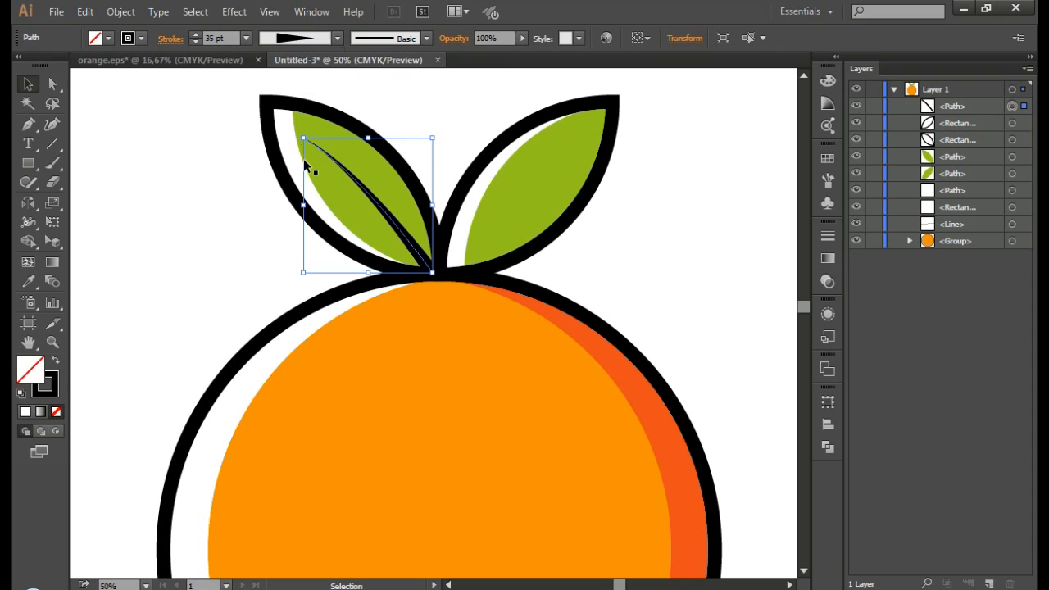
pyautogui.press('a')
pyautogui.click(236, 157)
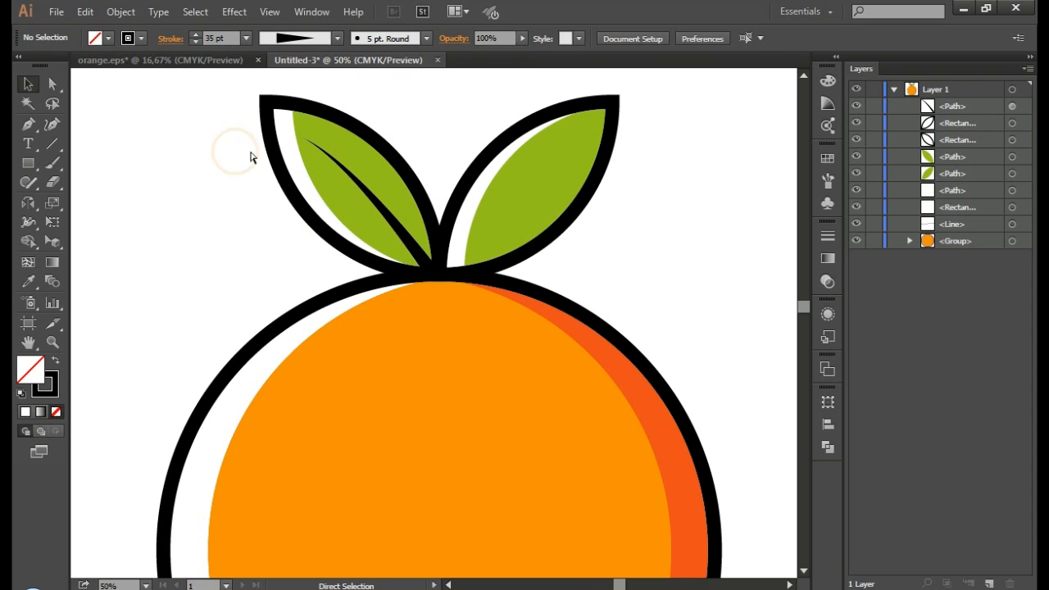
# Step: Draw a curved vein from the right leaf's base to about X 1669 px, Y 209 px, and copy the left vein's stroke onto it
pyautogui.hscroll(2, 452, 167)
pyautogui.press('v')
pyautogui.press('p')
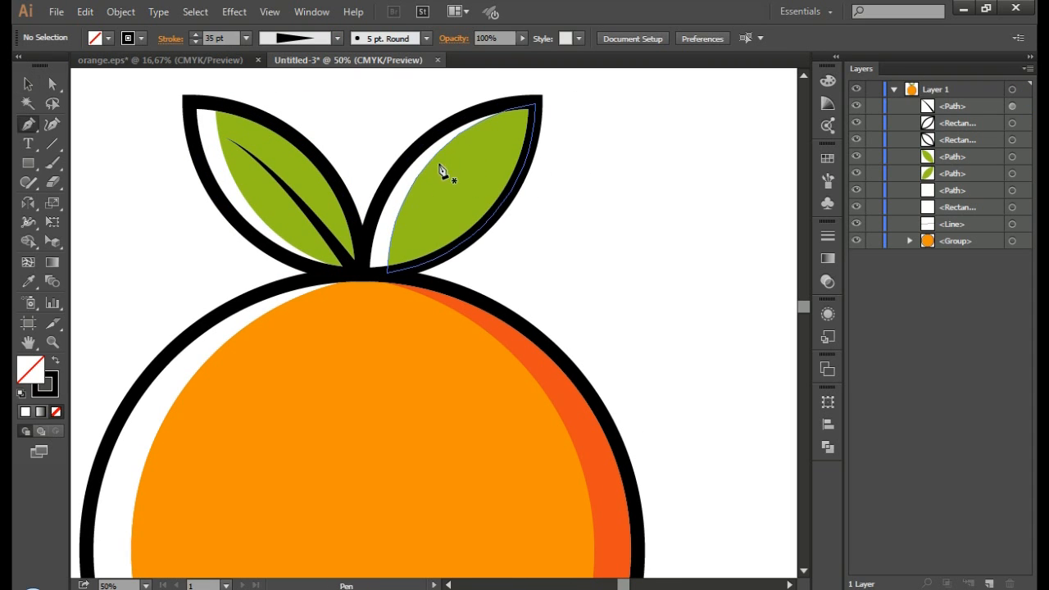
pyautogui.click(368, 274)
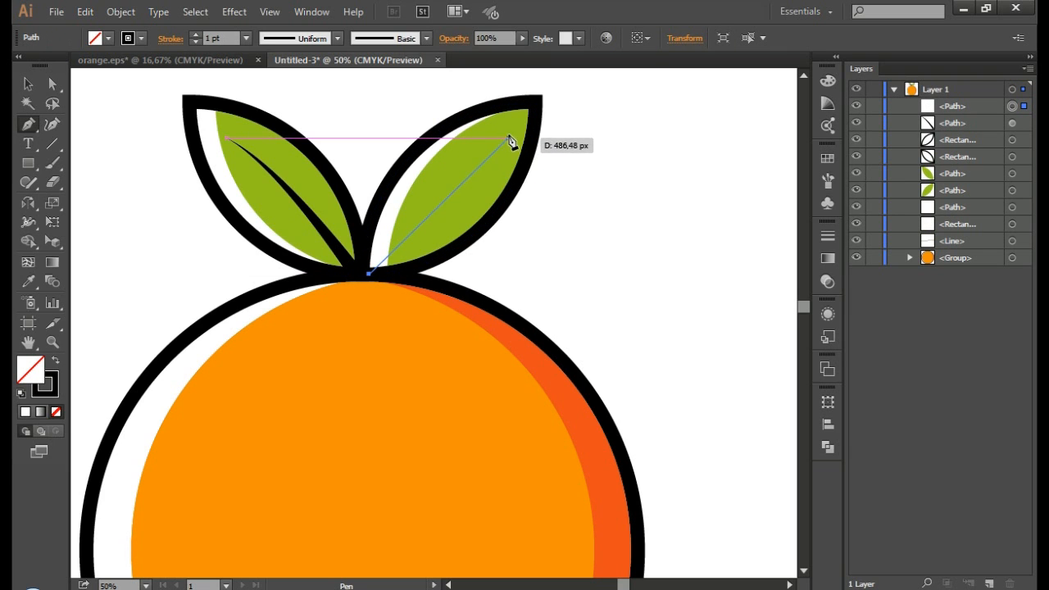
pyautogui.moveTo(507, 132); pyautogui.dragTo(589, 218)
pyautogui.scroll(-3, 590, 218)
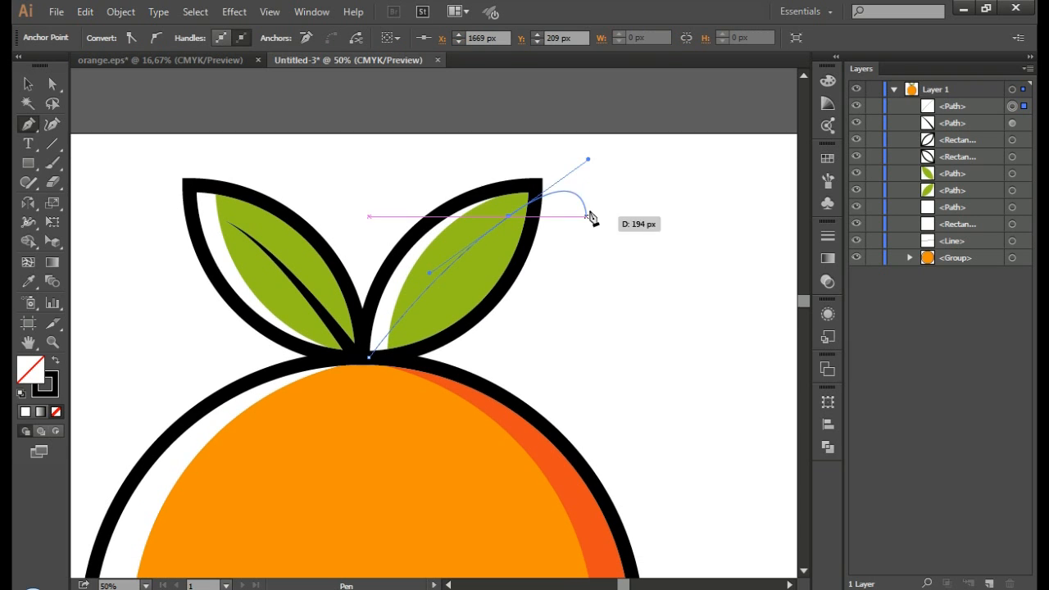
pyautogui.scroll(-3, 595, 205)
pyautogui.press('i')
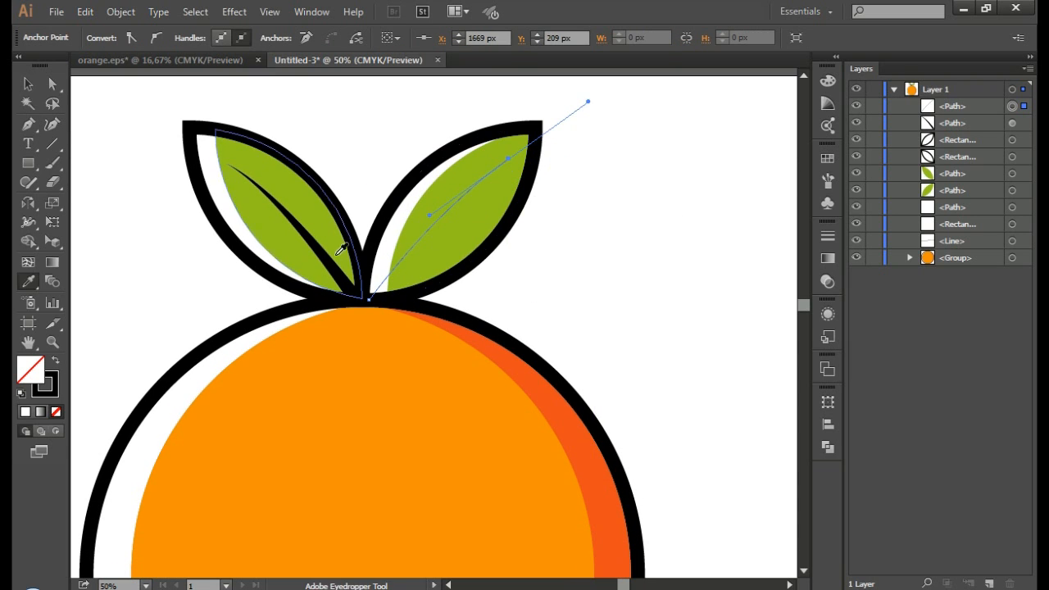
pyautogui.click(329, 262)
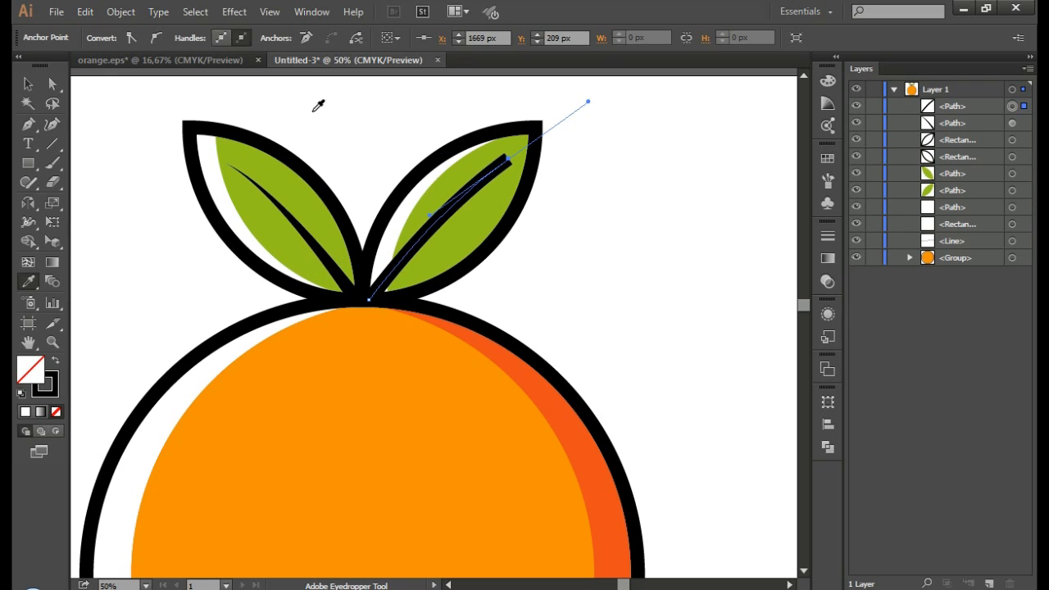
pyautogui.press('v')
pyautogui.click(344, 107)
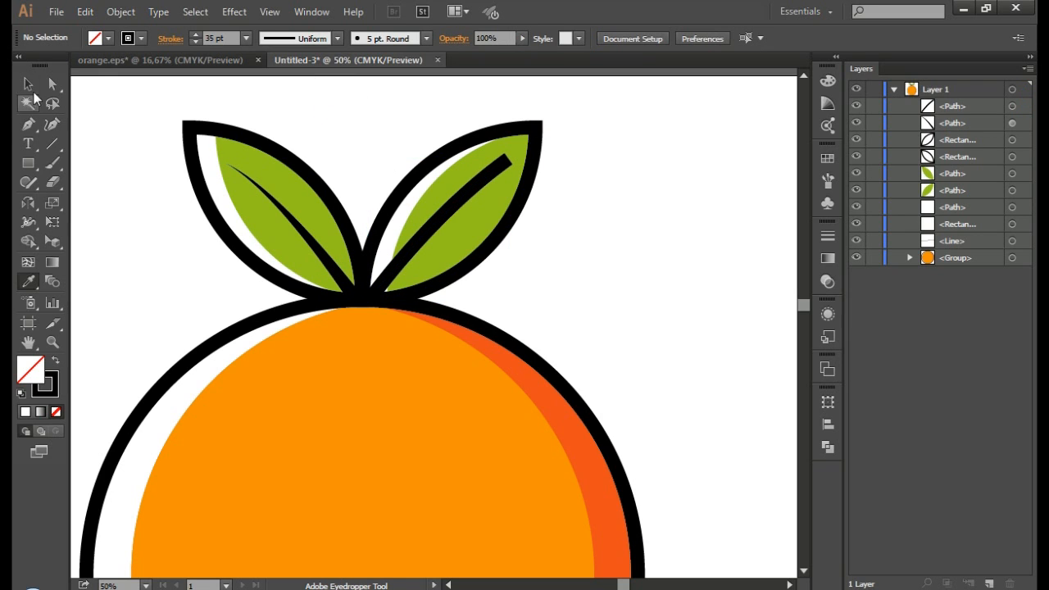
# Step: Apply the same wedge-shaped width profile to the right leaf's vein and deselect it
pyautogui.click(28, 84)
pyautogui.click(460, 208)
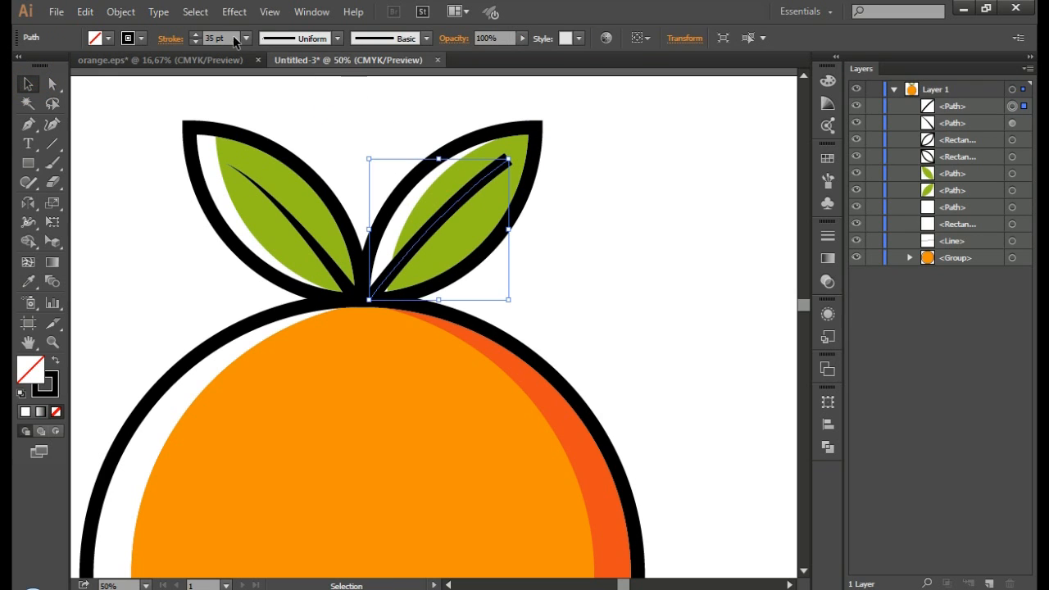
pyautogui.click(338, 39)
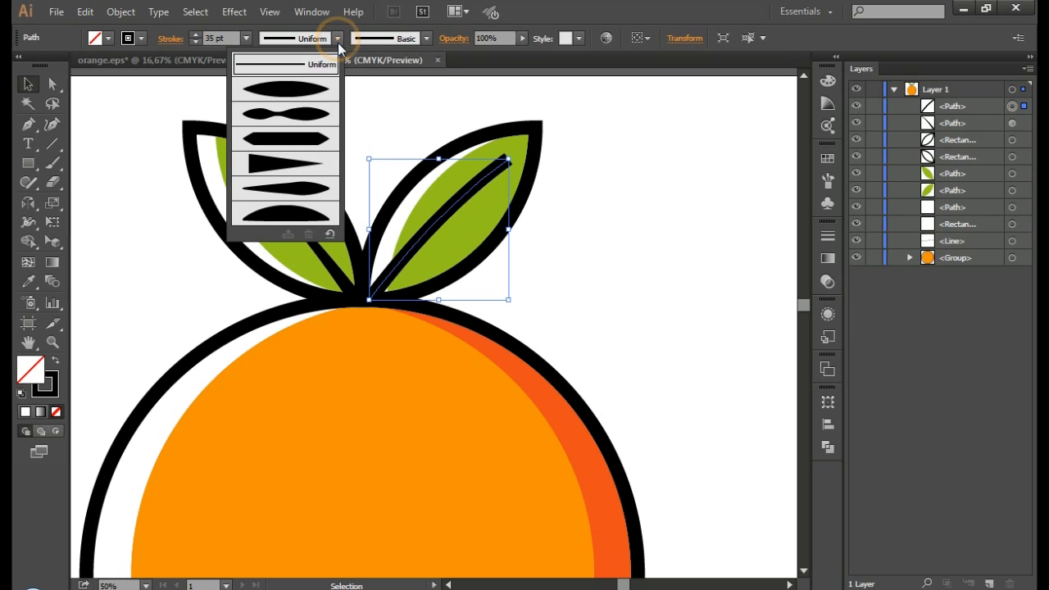
pyautogui.click(314, 164)
pyautogui.press('a')
pyautogui.click(648, 247)
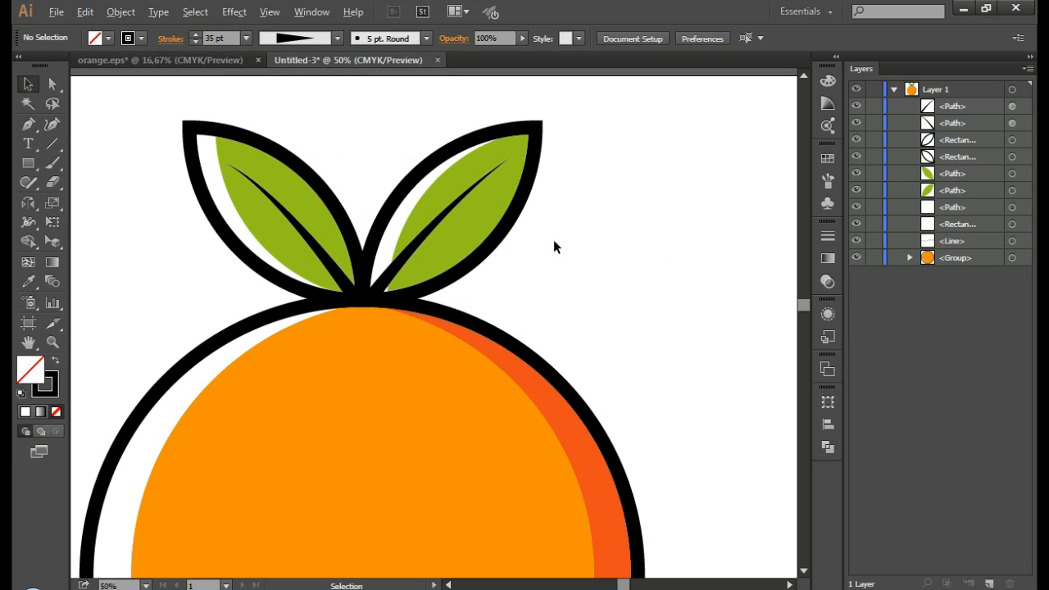
# Step: Nudge the right leaf's green shape slightly leftward to narrow its white highlight strip, and deselect it
pyautogui.hotkey('ctrl', '-')
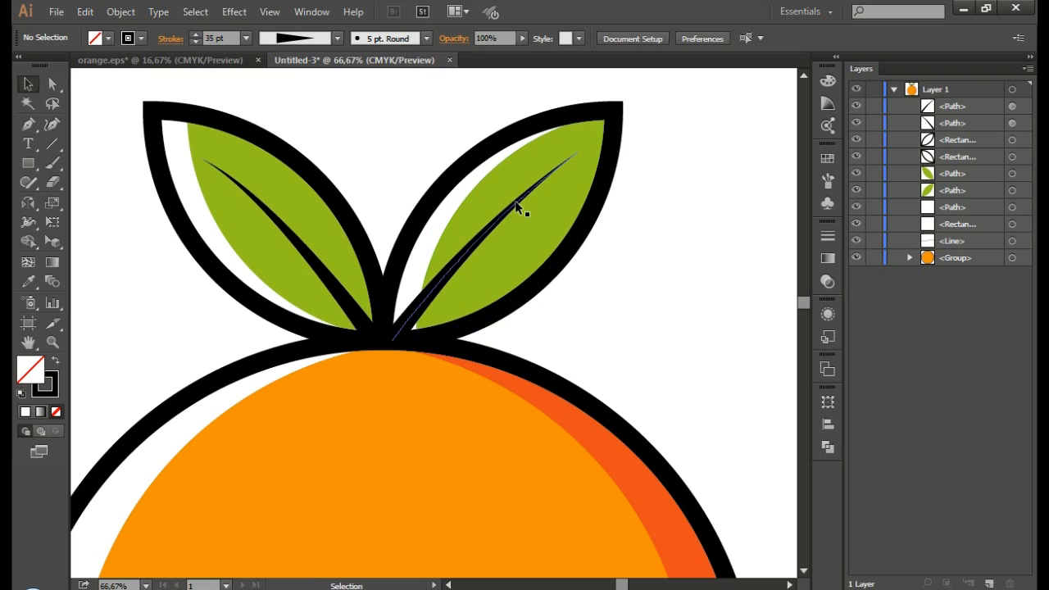
pyautogui.hotkey('ctrl', '+')
pyautogui.hotkey('ctrl', '+')
pyautogui.click(528, 218)
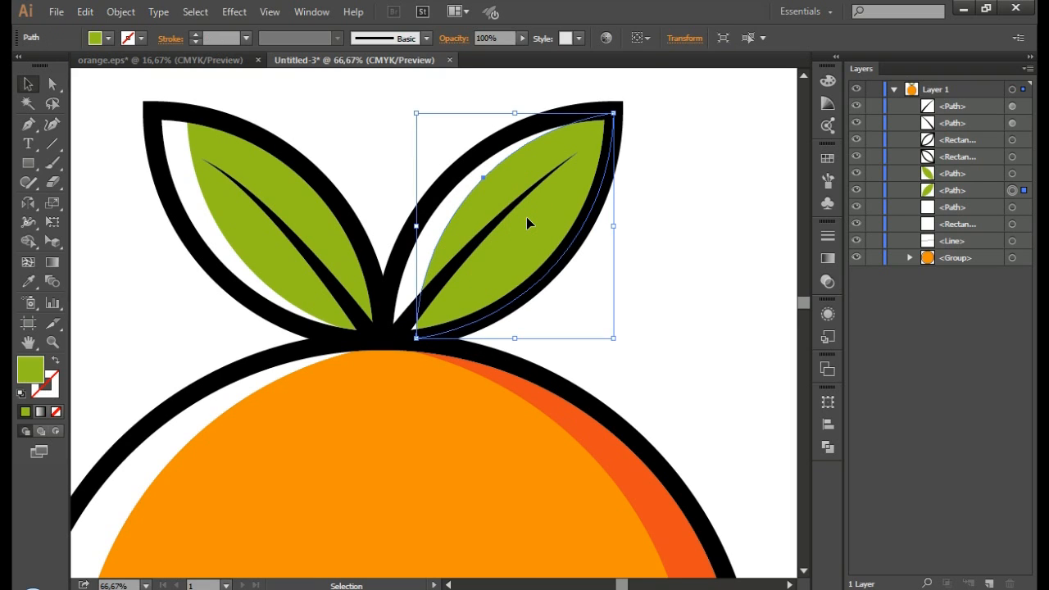
pyautogui.press('Left')
pyautogui.press('Left')
pyautogui.press('Left')
pyautogui.press('Left')
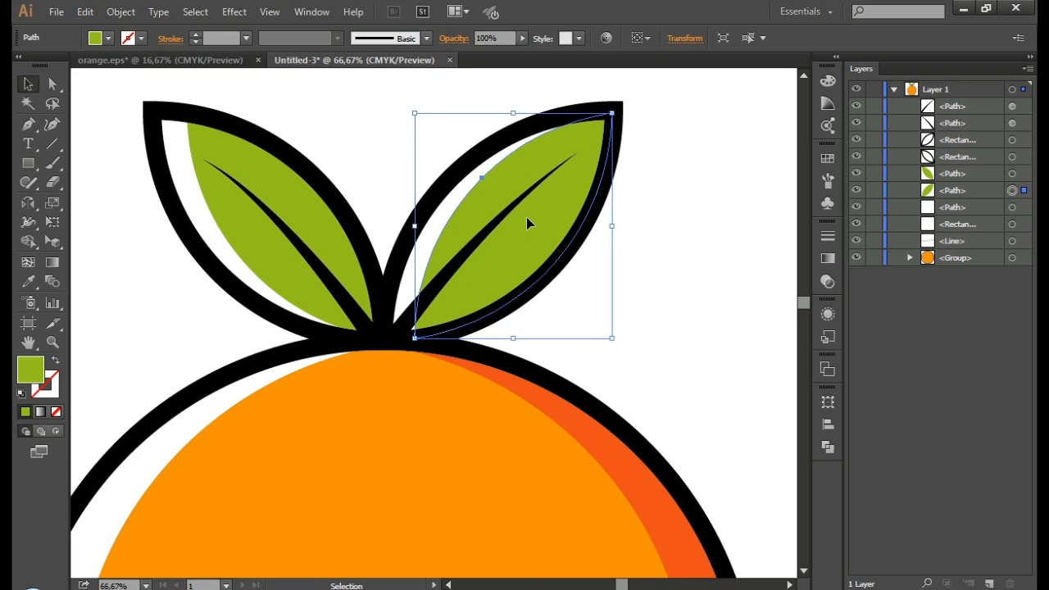
pyautogui.press('Left')
pyautogui.press('Left')
pyautogui.press('Left')
pyautogui.press('Left')
pyautogui.press('Left')
pyautogui.press('Left')
pyautogui.press('Left')
pyautogui.press('Left')
pyautogui.press('Left')
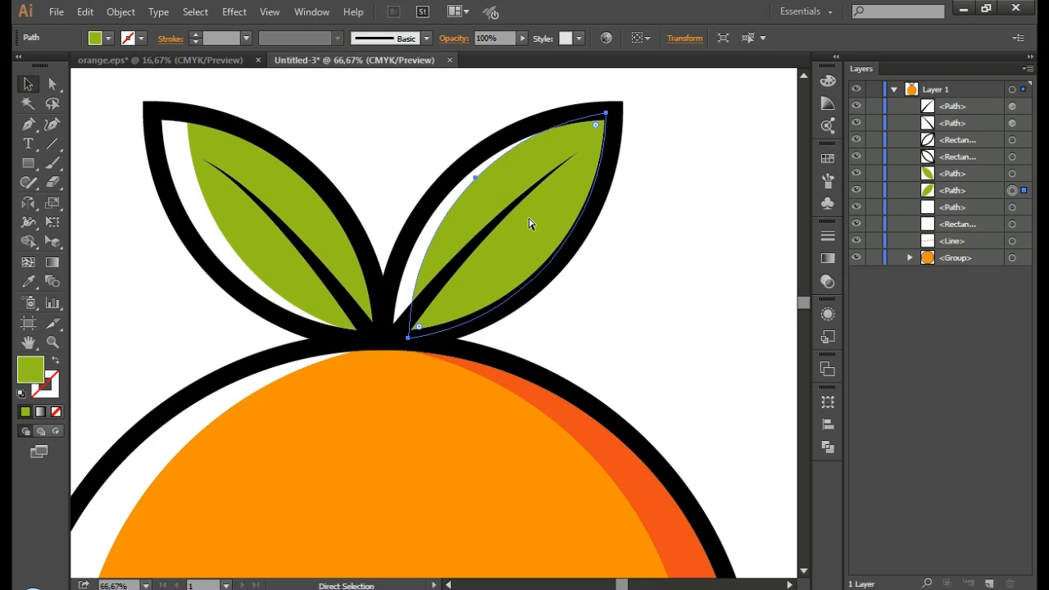
pyautogui.keyDown('ctrl'); pyautogui.click(660, 244); pyautogui.keyUp('ctrl')
# Step: Draw a small circle with the Ellipse tool on the empty artboard area to the left of the orange
pyautogui.scroll(-1, 660, 239)
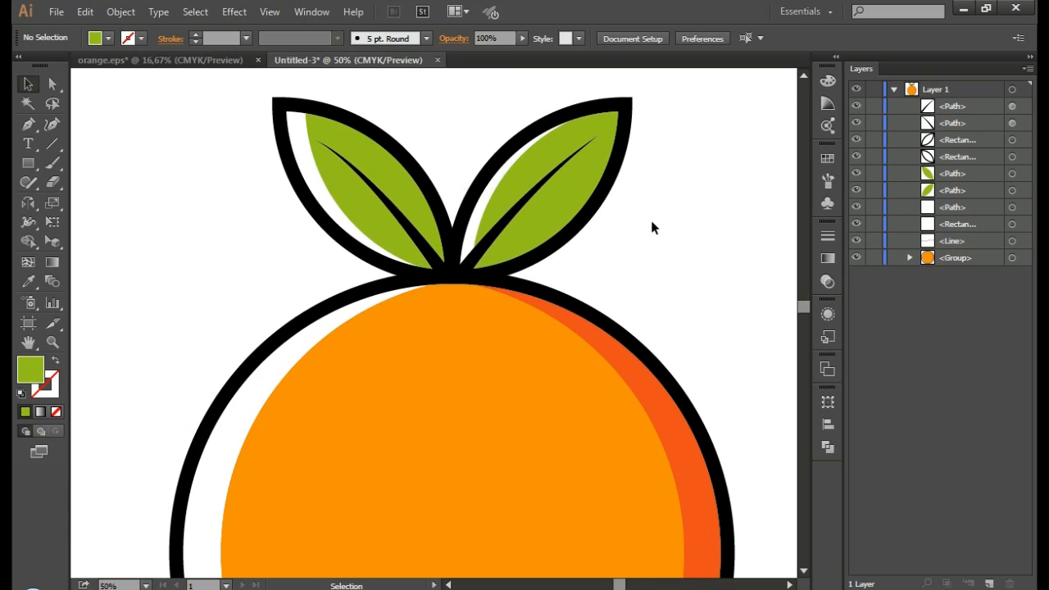
pyautogui.scroll(-2, 648, 215)
pyautogui.scroll(-1, 681, 177)
pyautogui.hscroll(2, 679, 178)
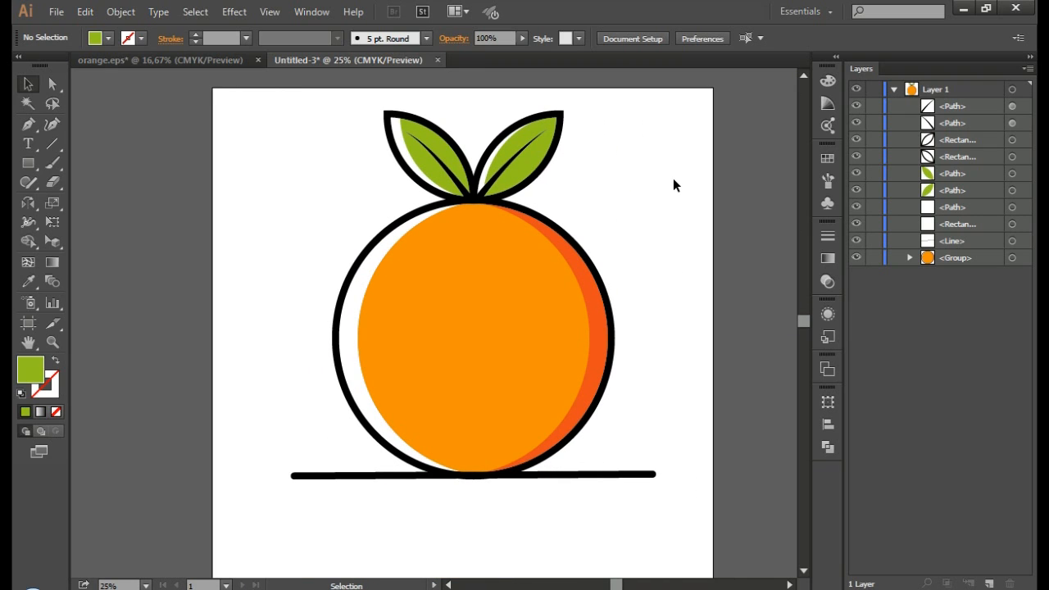
pyautogui.scroll(-1, 672, 184)
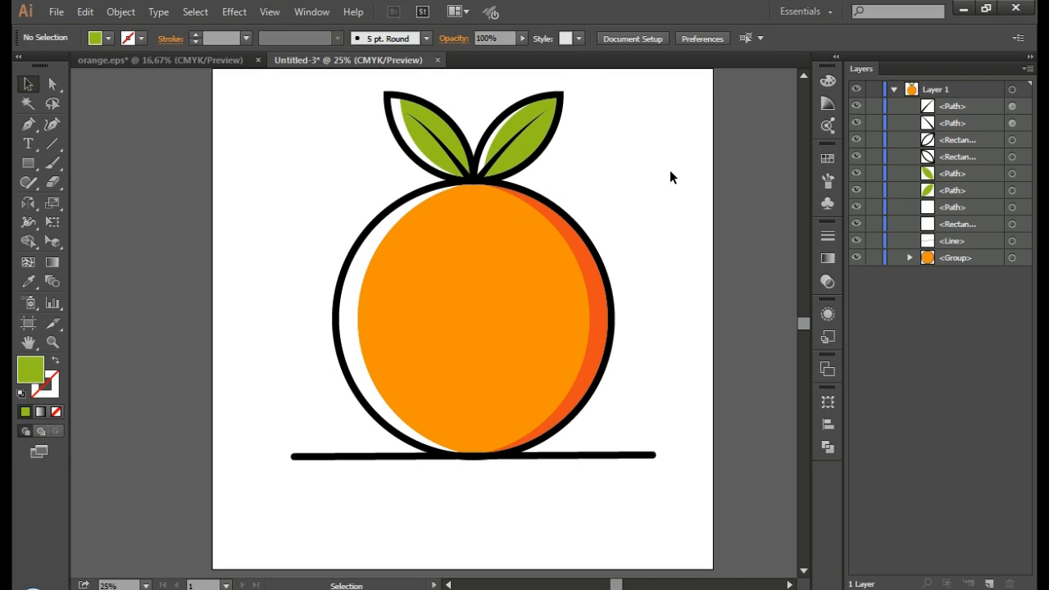
pyautogui.scroll(-1, 669, 171)
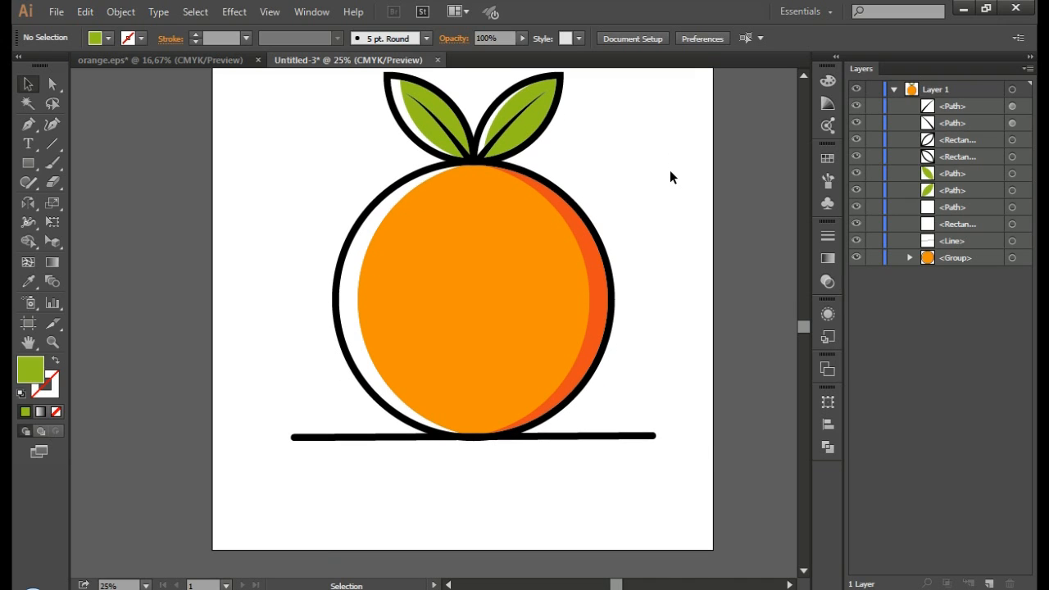
pyautogui.click(30, 161)
pyautogui.moveTo(30, 162); pyautogui.dragTo(88, 205)
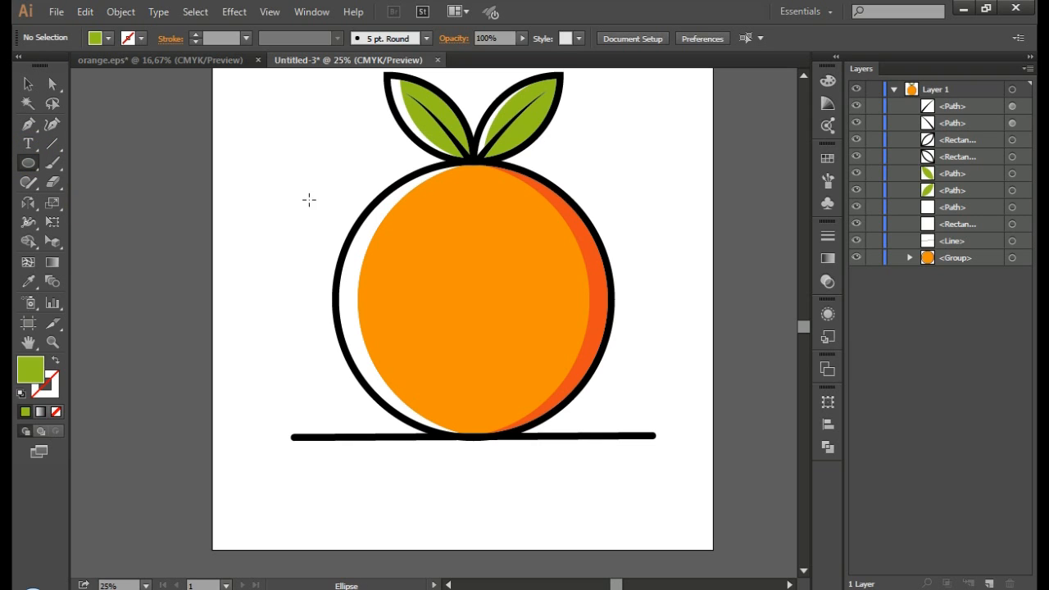
pyautogui.moveTo(280, 190); pyautogui.dragTo(296, 202)
pyautogui.scroll(1, 228, 246)
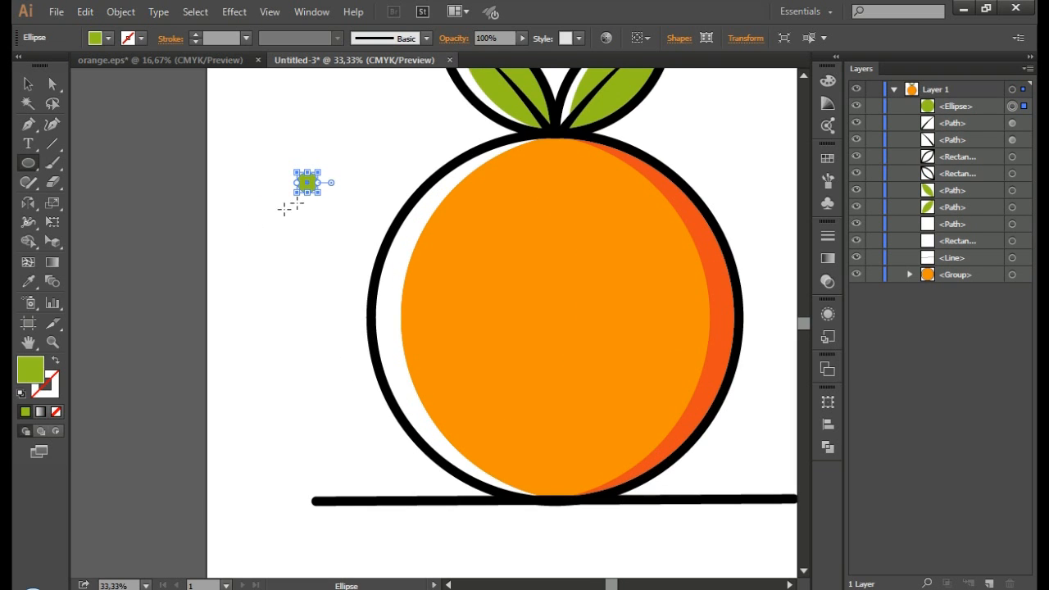
# Step: Fill the small circle with the Black swatch and deselect it
pyautogui.click(826, 160)
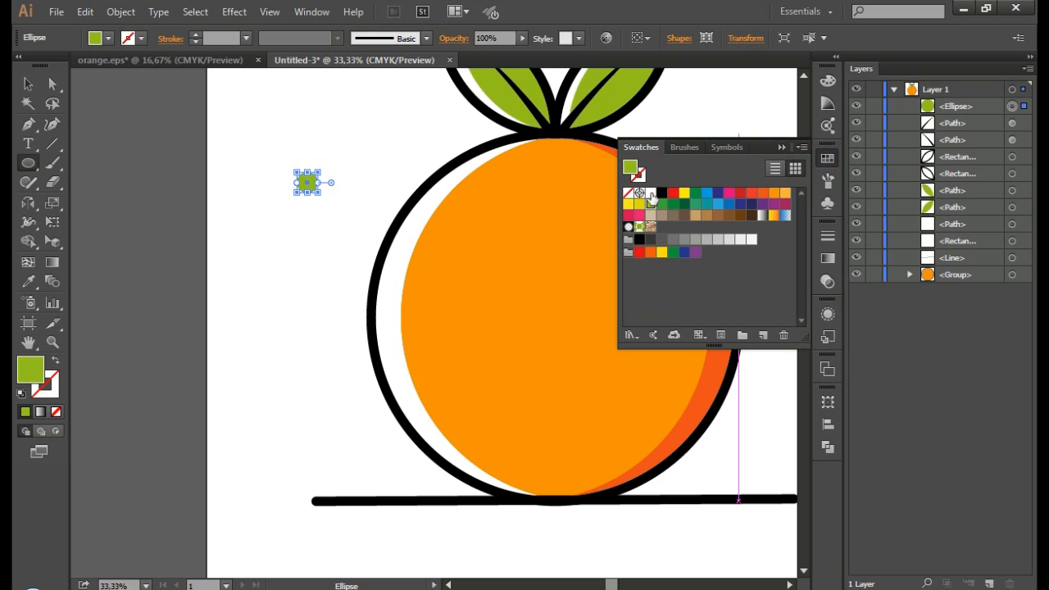
pyautogui.click(663, 194)
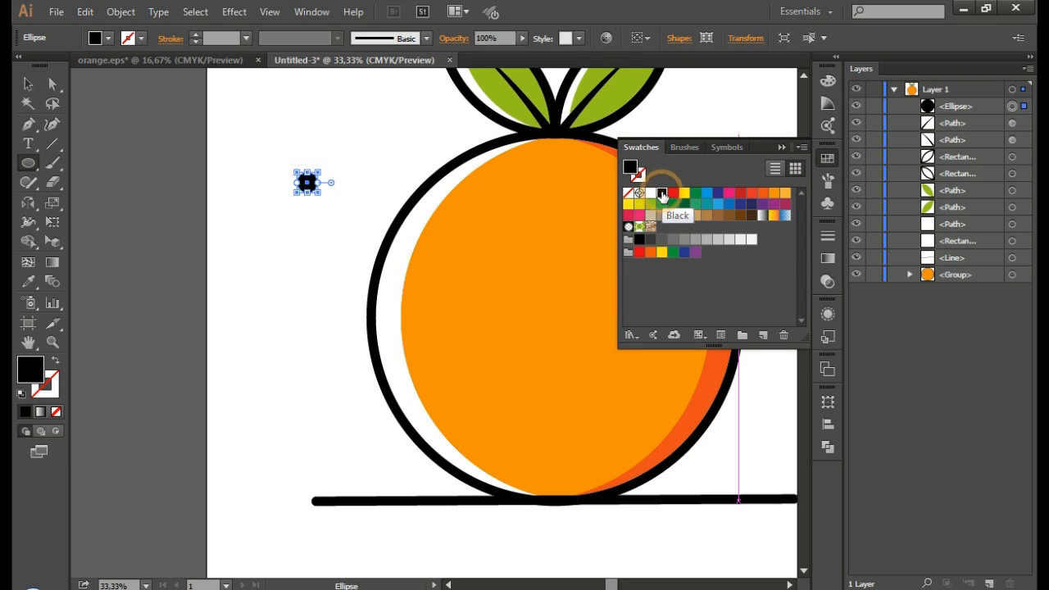
pyautogui.keyDown('ctrl'); pyautogui.click(403, 157); pyautogui.keyUp('ctrl')
pyautogui.scroll(1, 375, 163)
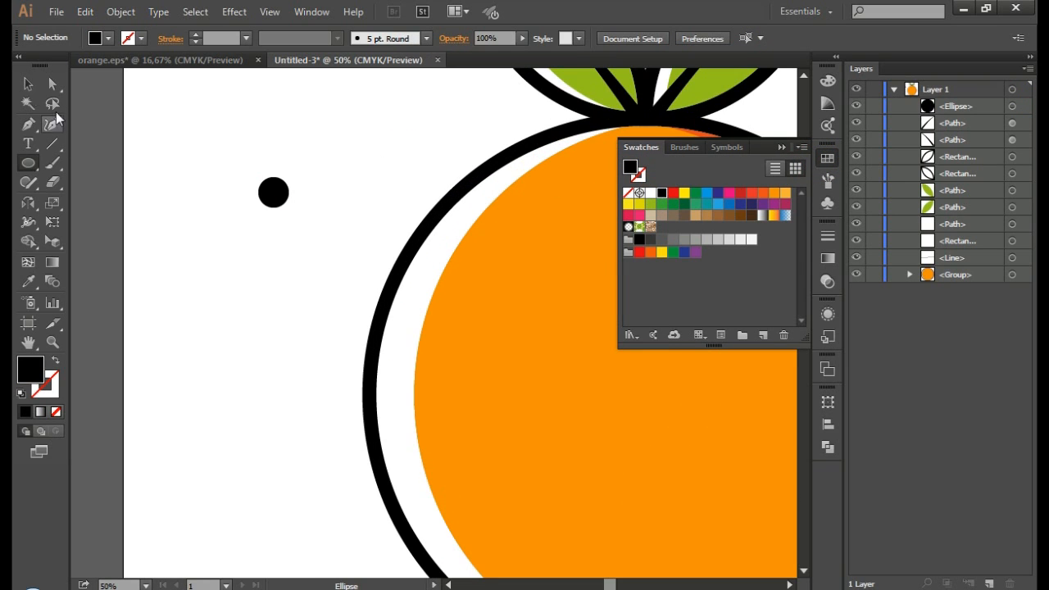
# Step: Duplicate the black circle a short distance to its left at the same height, leaving nothing selected
pyautogui.click(28, 84)
pyautogui.click(277, 195)
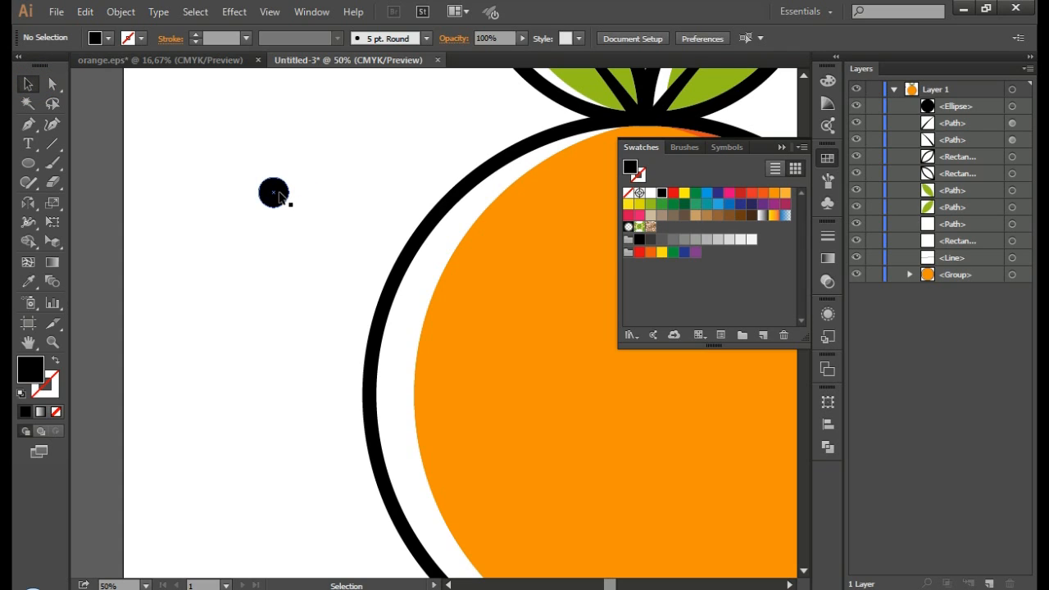
pyautogui.keyDown('alt'); pyautogui.moveTo(277, 195); pyautogui.dragTo(213, 197); pyautogui.keyUp('alt')
pyautogui.click(285, 270)
# Step: Create a black triangle below and between the two circles, using a polygon with 50 px radius and 3 sides
pyautogui.scroll(-2, 205, 230)
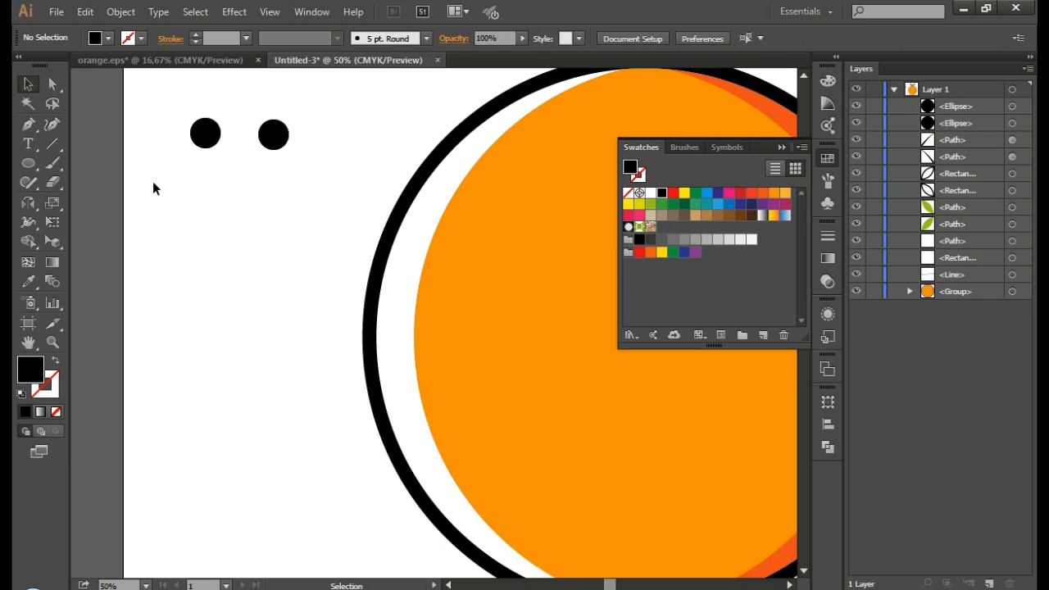
pyautogui.click(28, 163)
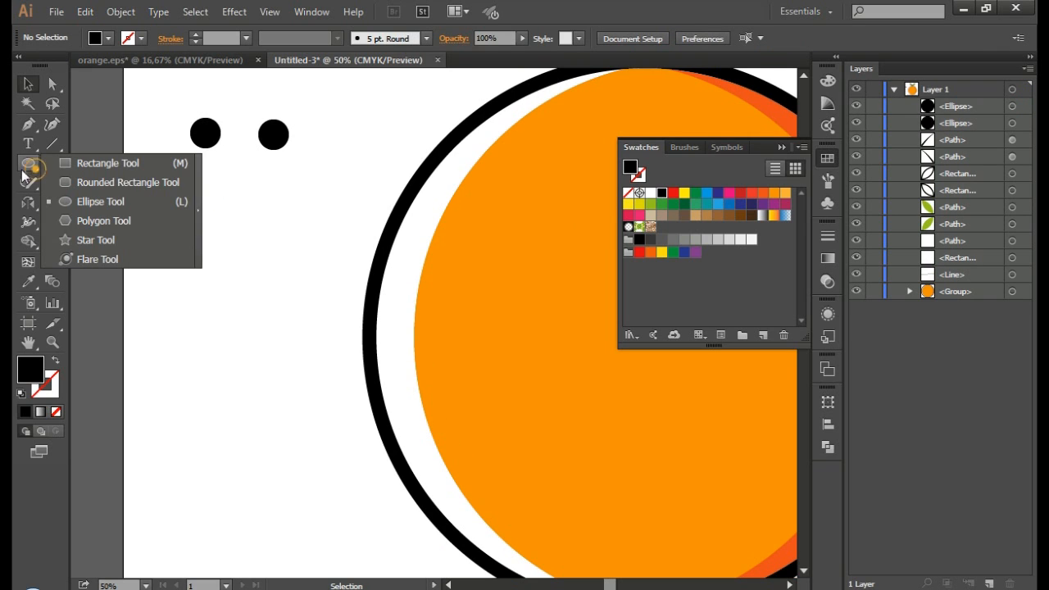
pyautogui.click(120, 221)
pyautogui.click(232, 199)
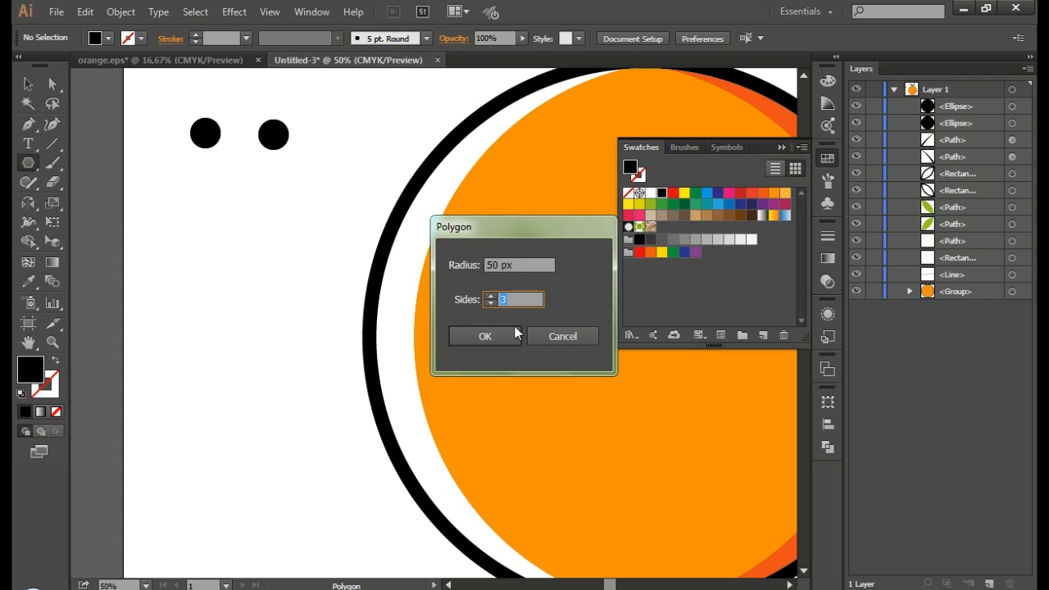
pyautogui.click(496, 339)
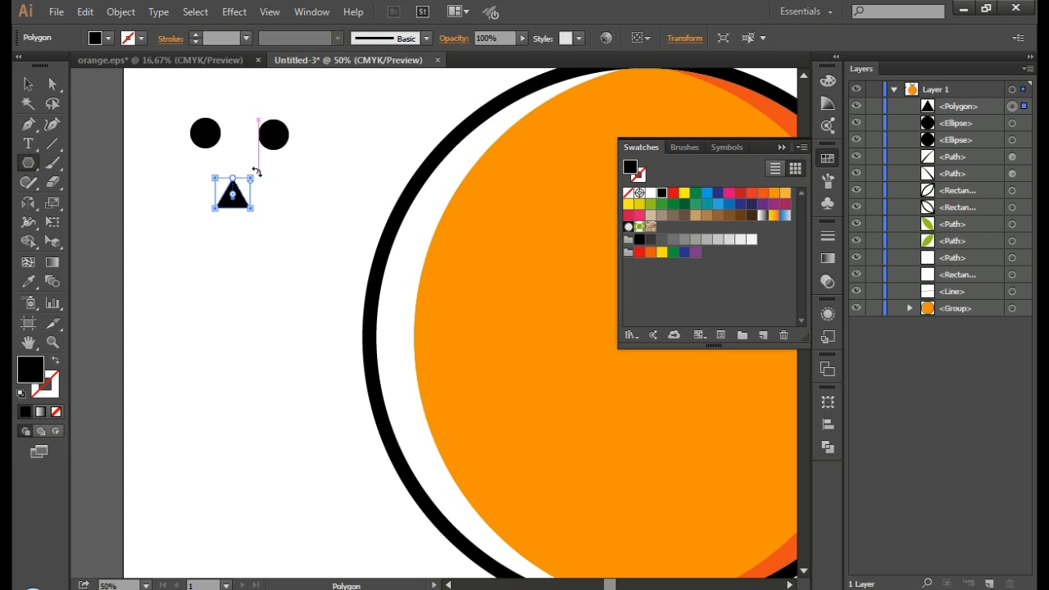
# Step: Rotate the black triangle so it points downward and round its corners
pyautogui.moveTo(255, 171); pyautogui.dragTo(198, 251)
pyautogui.scroll(2, 221, 212)
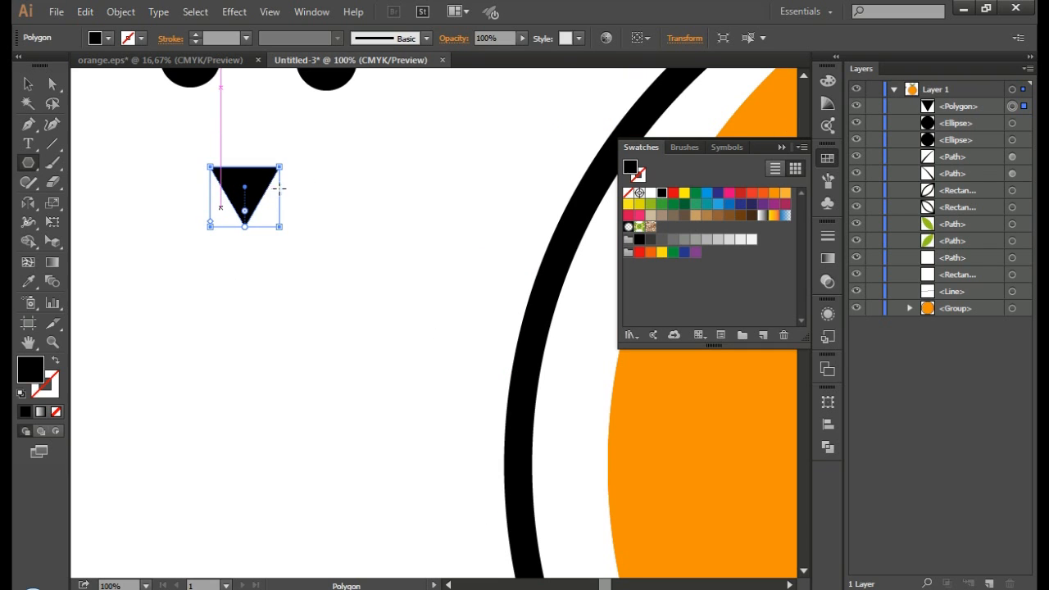
pyautogui.moveTo(244, 211); pyautogui.dragTo(244, 215)
pyautogui.scroll(3, 344, 164)
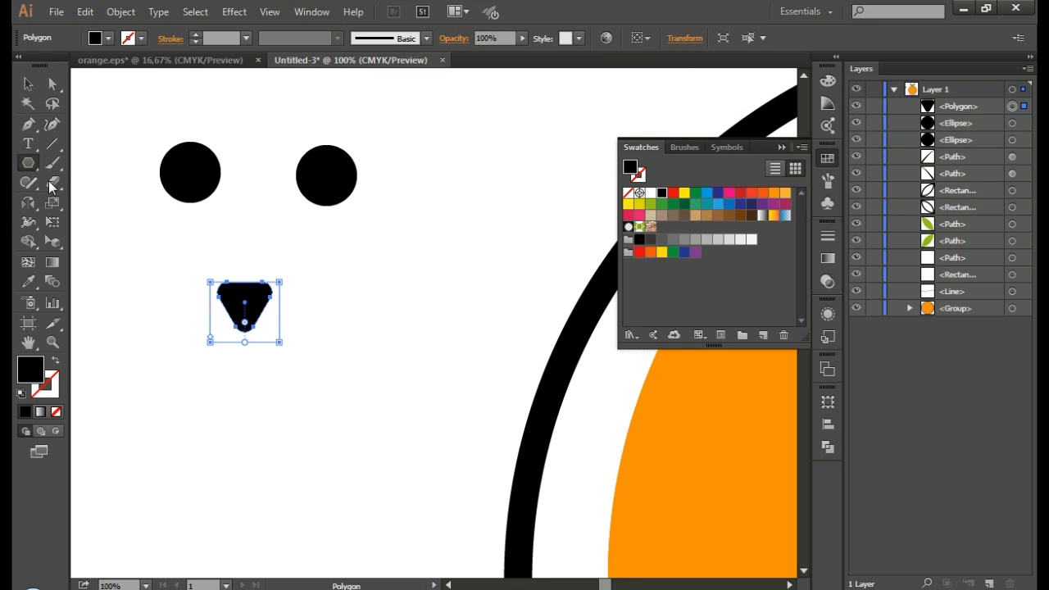
# Step: Widen the rounded triangle slightly and move it up closer beneath the two circles, leaving it deselected
pyautogui.click(29, 85)
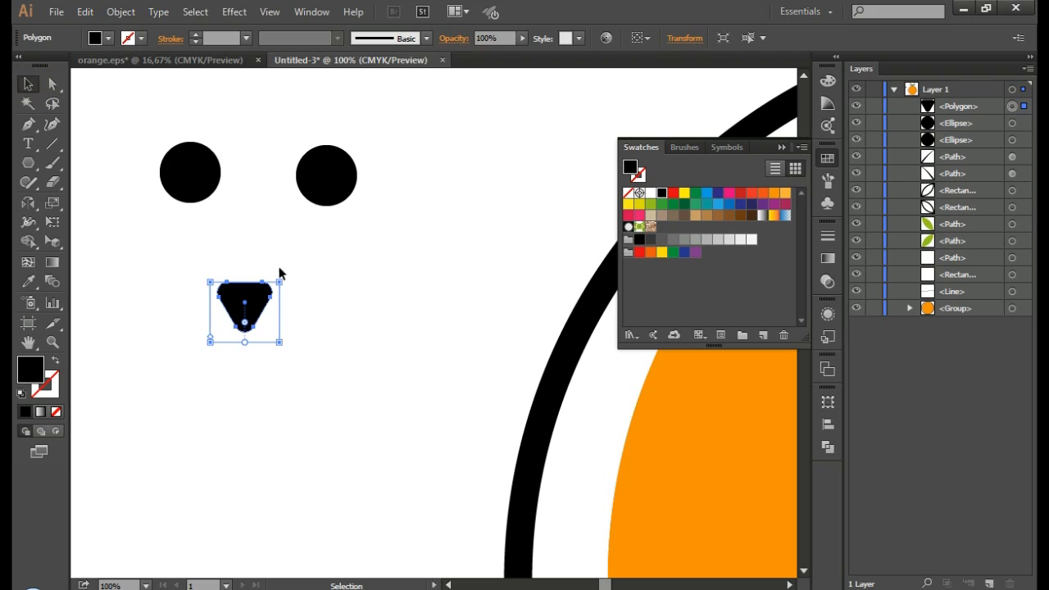
pyautogui.moveTo(277, 282); pyautogui.dragTo(301, 275)
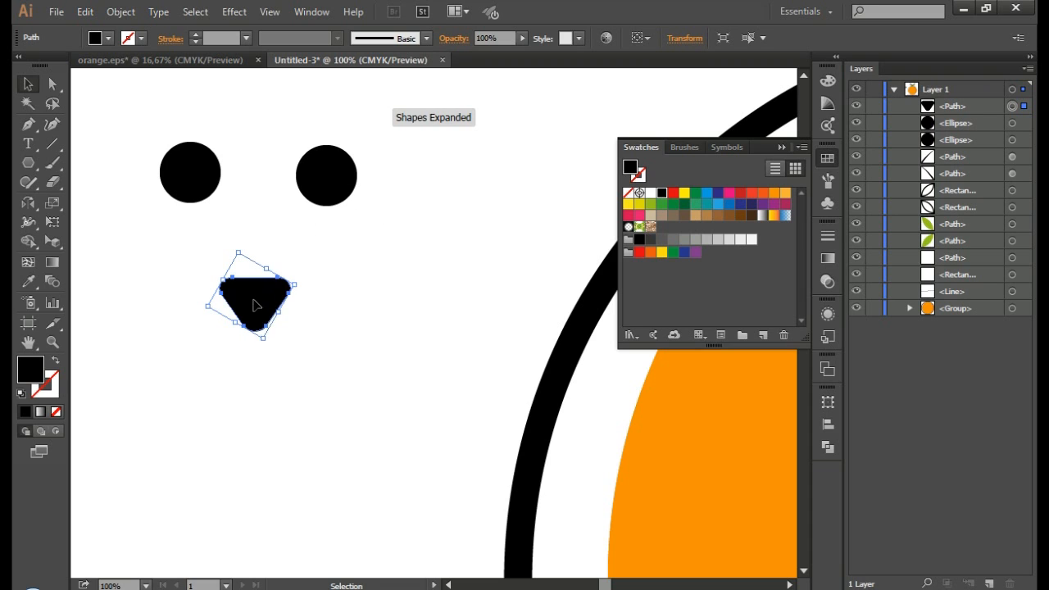
pyautogui.moveTo(257, 300); pyautogui.dragTo(259, 252)
pyautogui.click(360, 232)
# Step: Group the two black circles as a pair of eyes and clear the selection
pyautogui.moveTo(281, 162); pyautogui.dragTo(362, 164)
pyautogui.hotkey('ctrl', 'g')
pyautogui.click(402, 149)
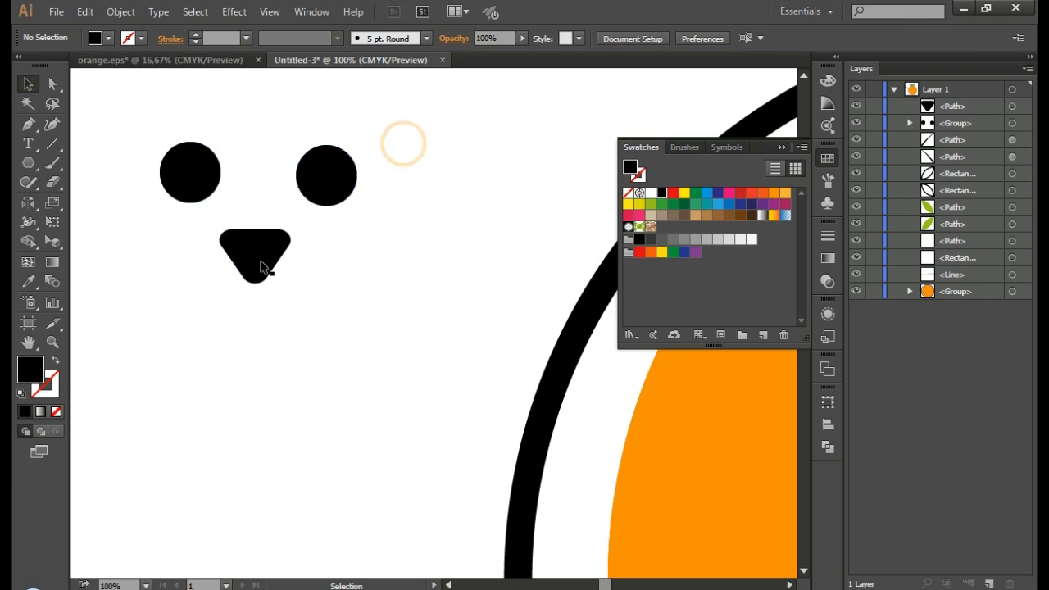
# Step: Align the rounded triangle and the circle pair on their horizontal centres and group them into one face
pyautogui.moveTo(161, 120); pyautogui.dragTo(357, 261)
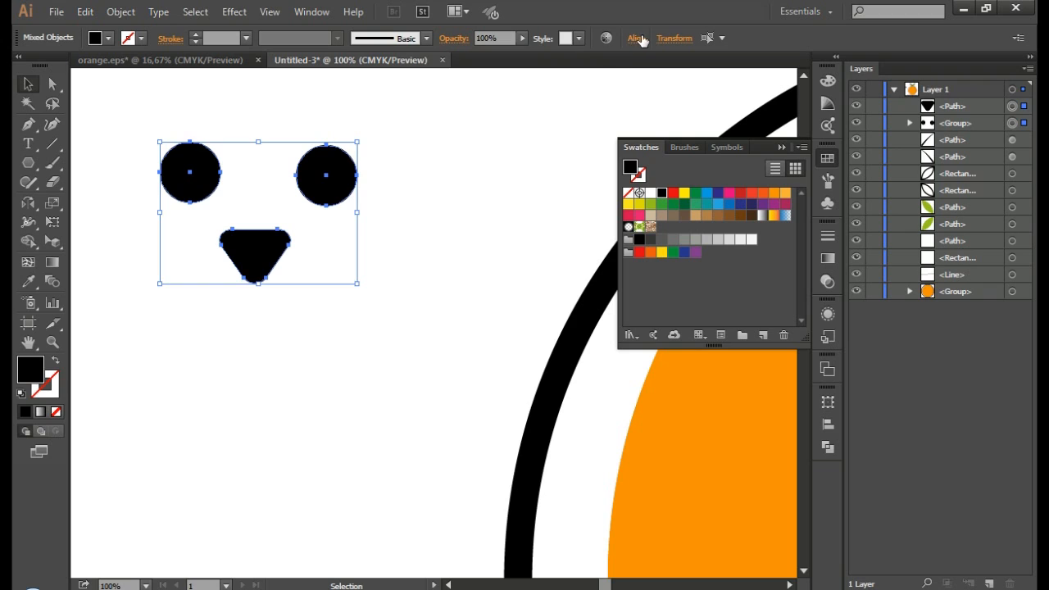
pyautogui.click(636, 39)
pyautogui.click(503, 81)
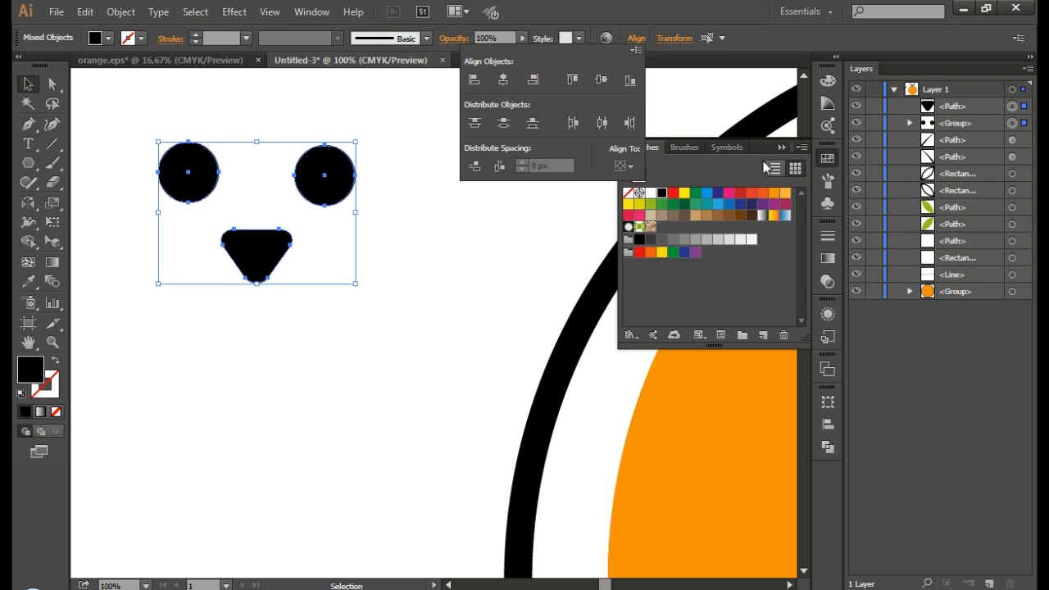
pyautogui.hotkey('ctrl', 'g')
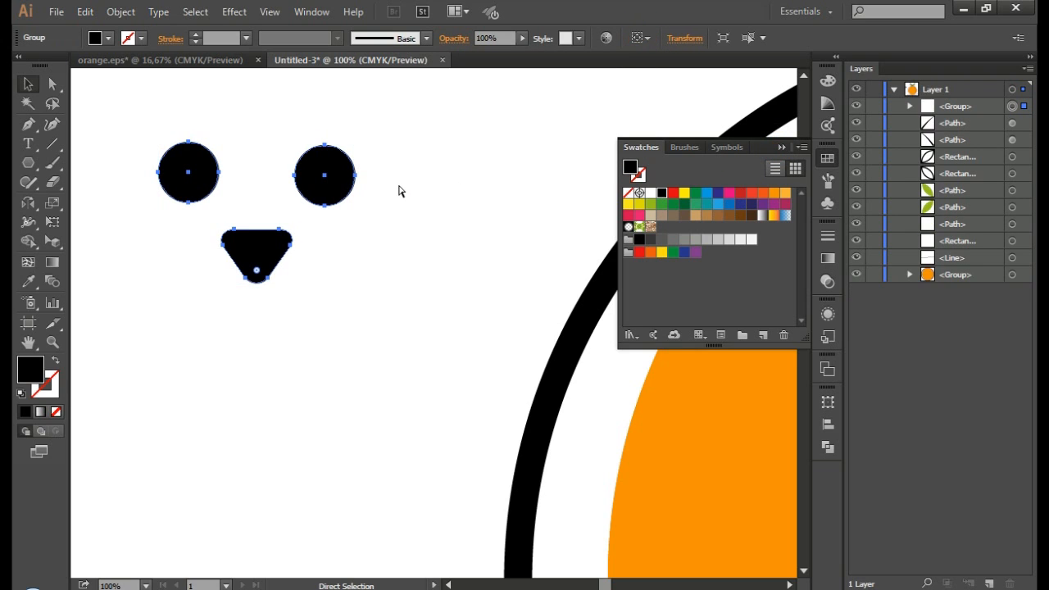
# Step: Move the face group straight down so it sits beside the middle of the orange
pyautogui.scroll(-4, 393, 189)
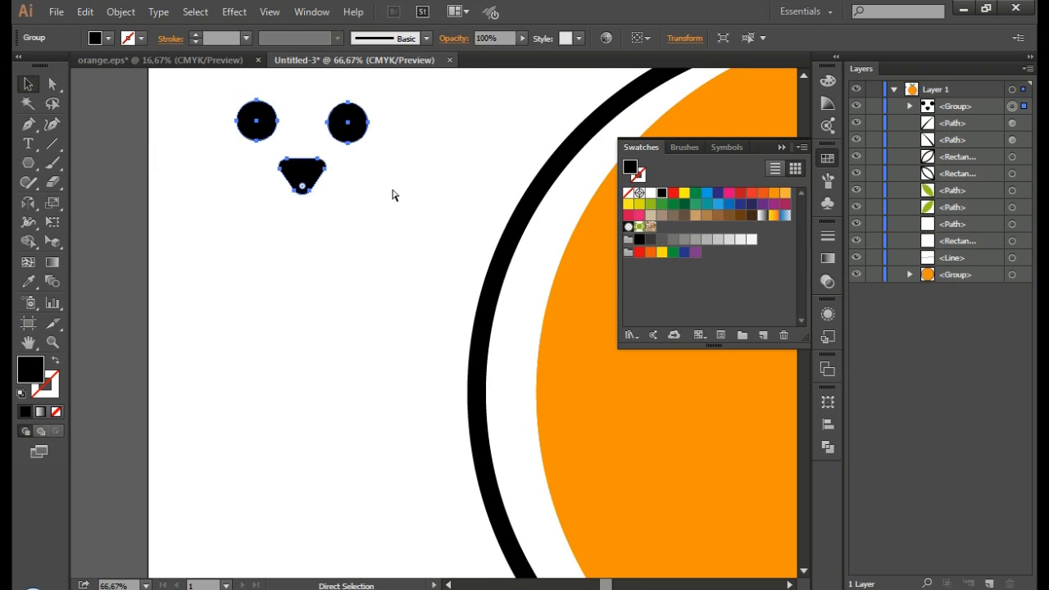
pyautogui.hscroll(3, 394, 195)
pyautogui.click(782, 148)
pyautogui.scroll(-1, 316, 210)
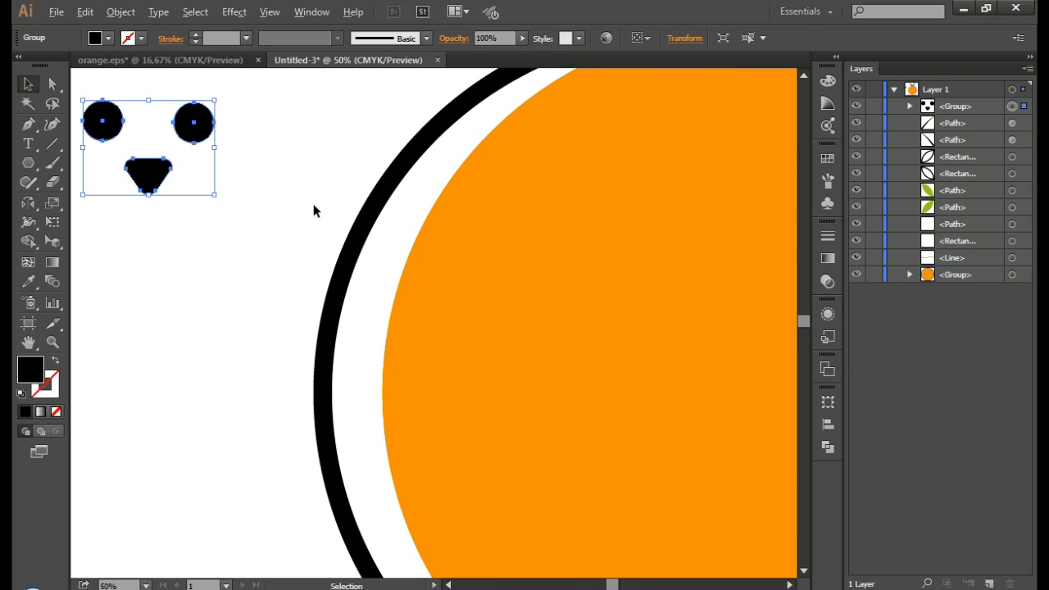
pyautogui.scroll(-2, 314, 210)
pyautogui.moveTo(232, 172); pyautogui.dragTo(231, 284)
pyautogui.scroll(-1, 373, 252)
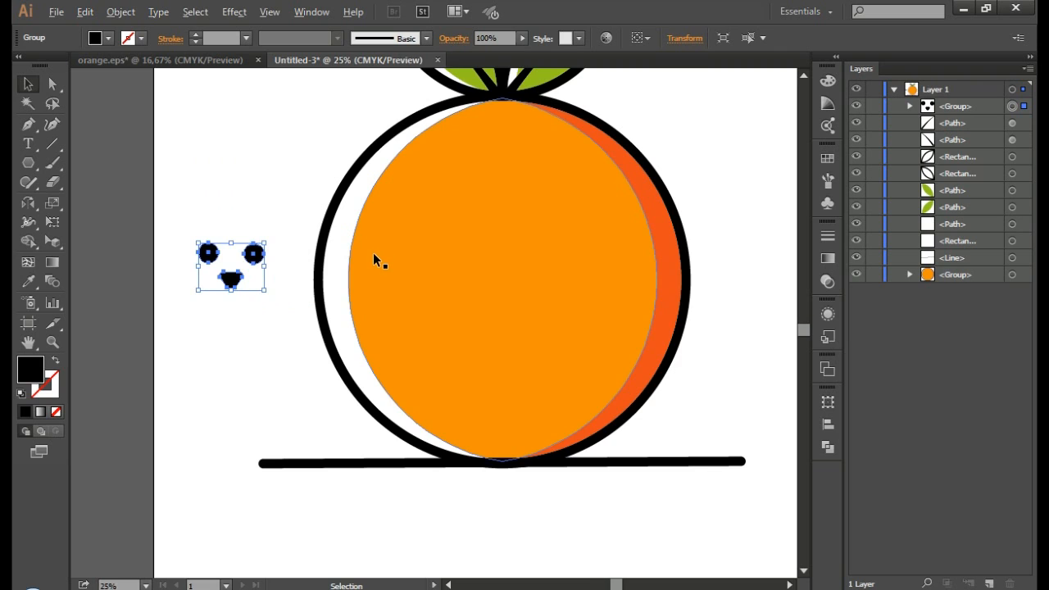
pyautogui.scroll(1, 385, 197)
pyautogui.scroll(-2, 386, 196)
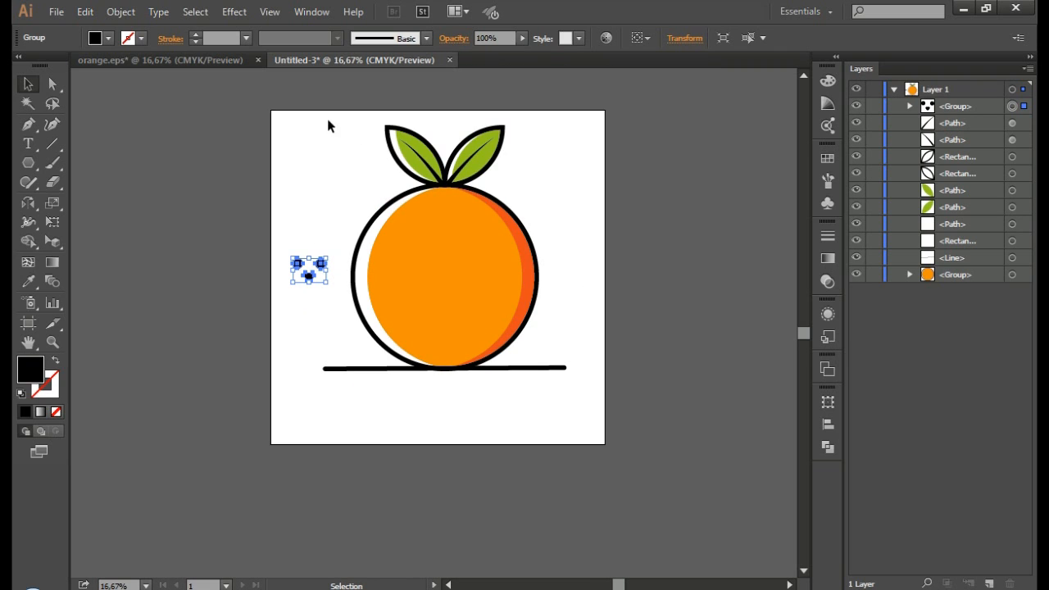
pyautogui.moveTo(475, 227); pyautogui.dragTo(517, 215)
pyautogui.press('ctrl')
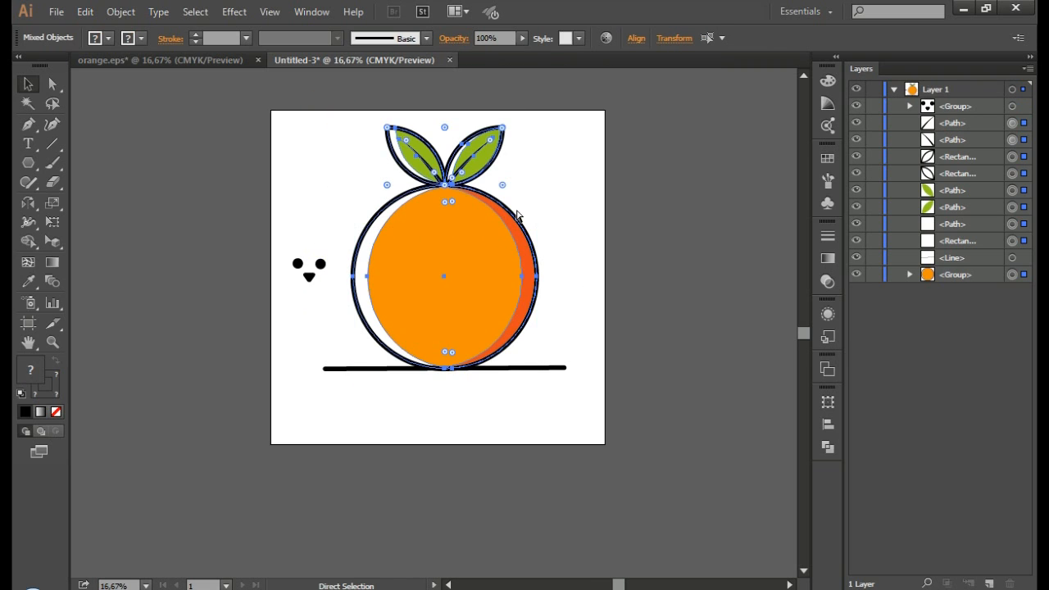
pyautogui.click(562, 196)
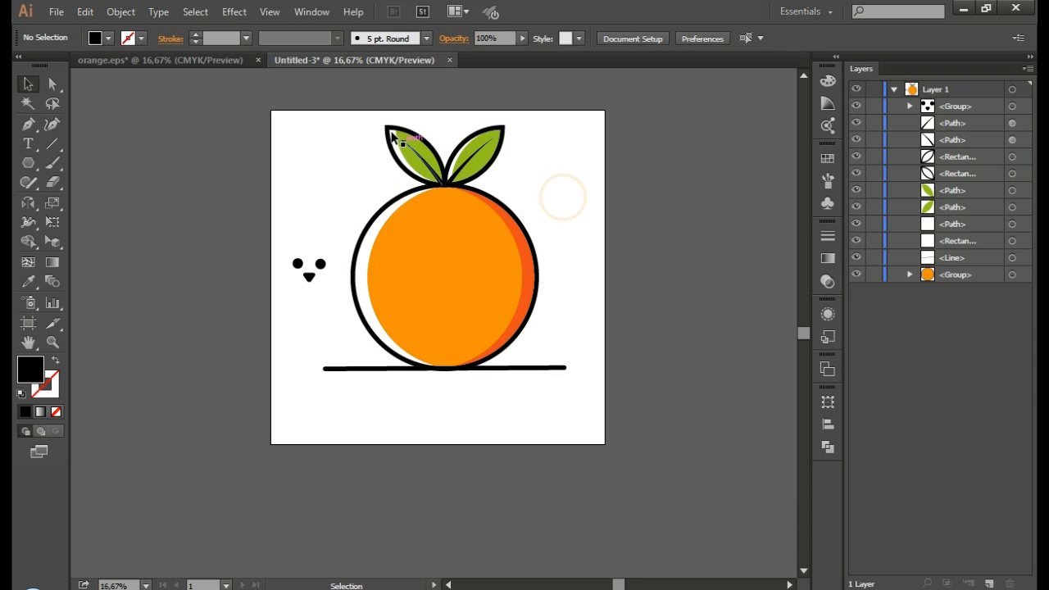
# Step: Group the orange, both leaves and the ground line together, leaving the face out, and deselect
pyautogui.moveTo(467, 297); pyautogui.dragTo(537, 395)
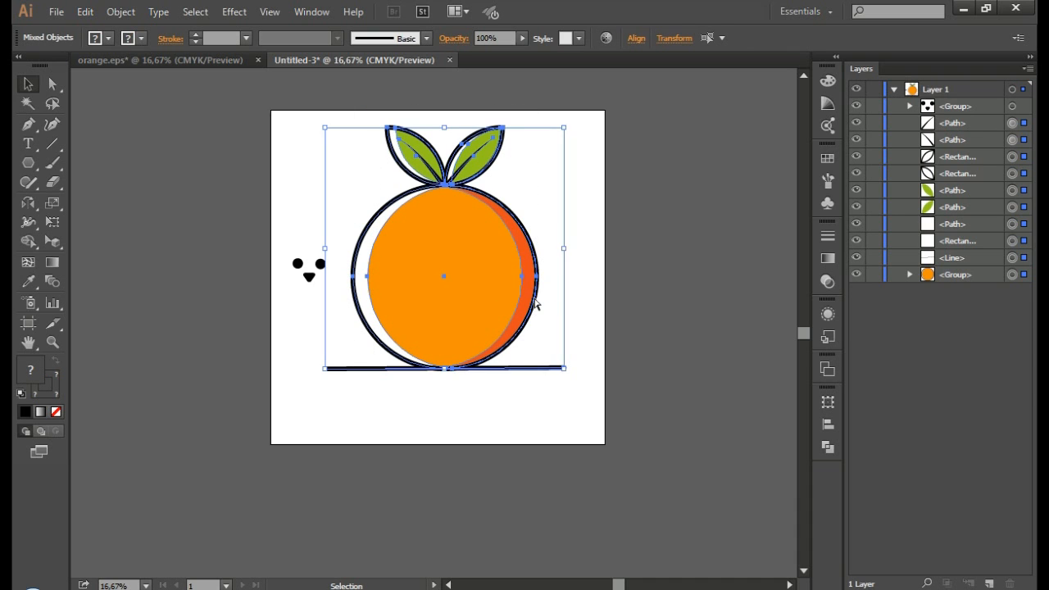
pyautogui.hotkey('ctrl', 'g')
pyautogui.click(564, 209)
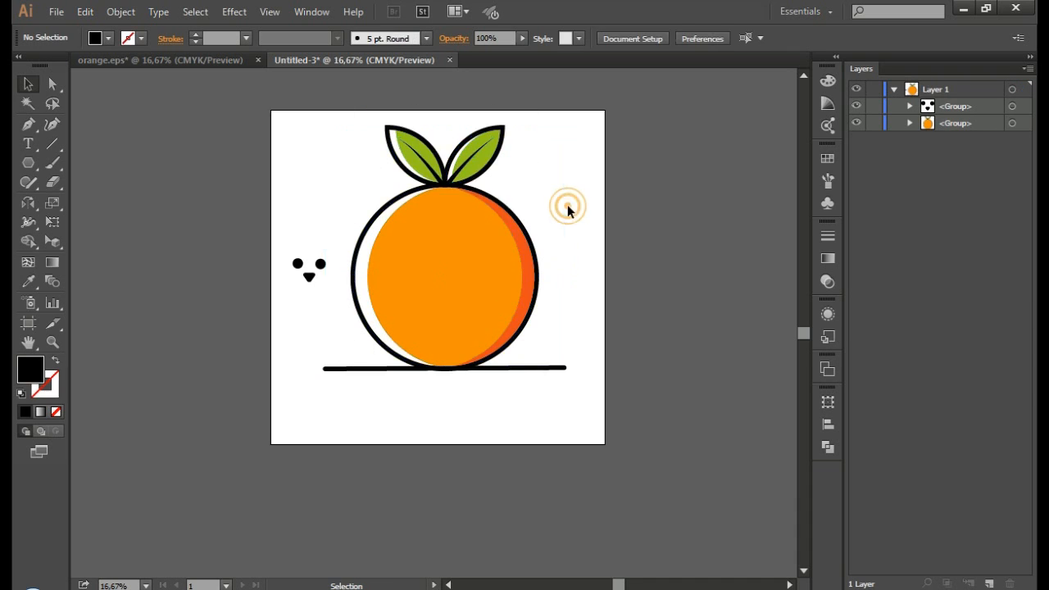
# Step: Move the face group onto the middle of the orange and deselect it
pyautogui.keyDown('alt'); pyautogui.scroll(1, 504, 206); pyautogui.keyUp('alt')
pyautogui.moveTo(209, 316); pyautogui.dragTo(415, 310)
pyautogui.click(607, 285)
pyautogui.scroll(-1, 605, 283)
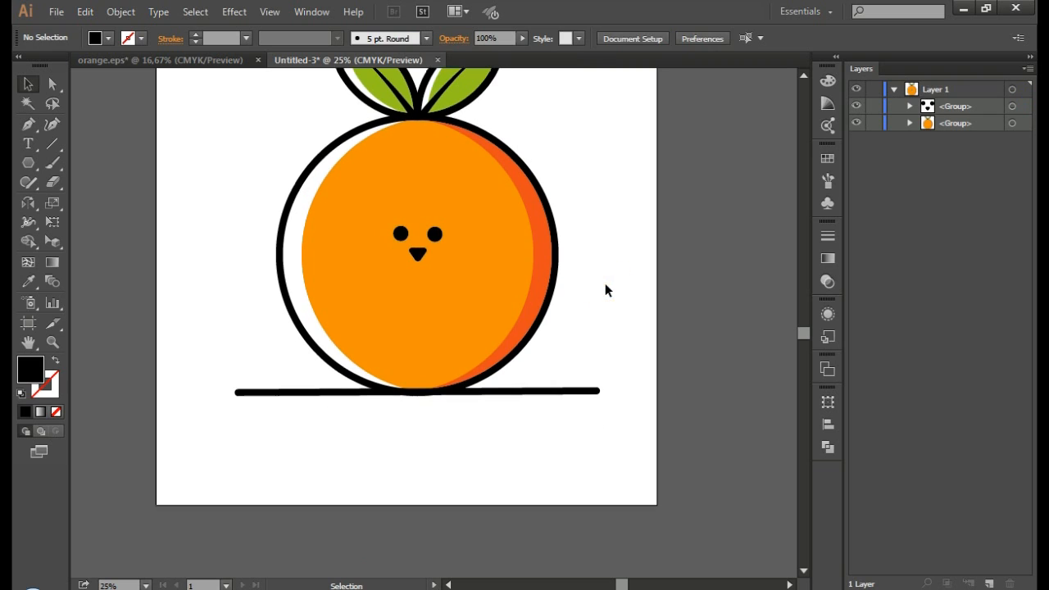
# Step: Enlarge the face group slightly and proportionally about its centre, and deselect it
pyautogui.click(426, 245)
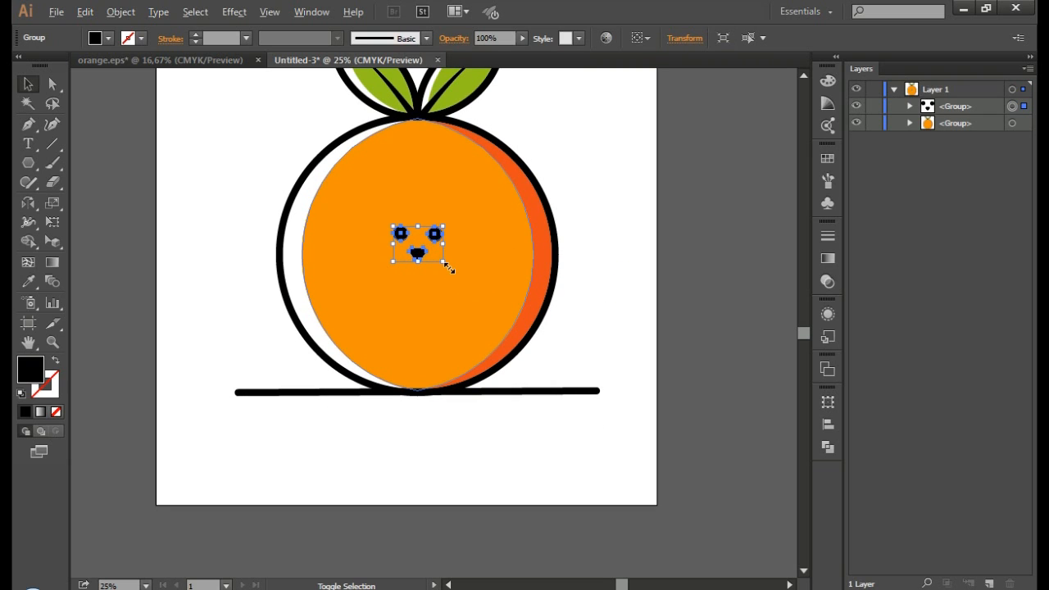
pyautogui.moveTo(444, 264); pyautogui.dragTo(455, 275)
pyautogui.click(578, 207)
pyautogui.scroll(1, 578, 207)
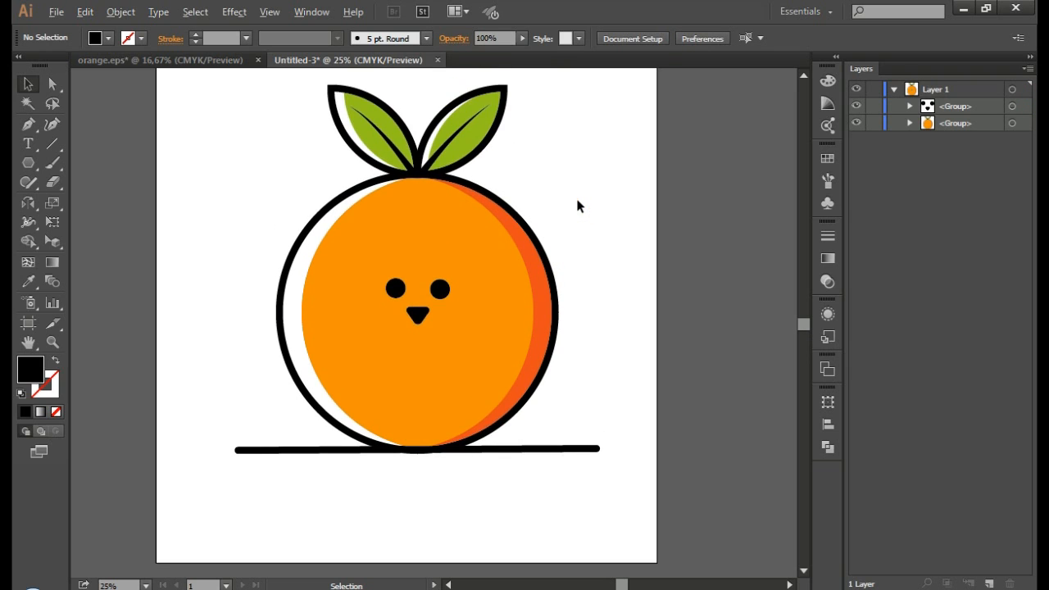
# Step: Align the face group and the orange group on their horizontal centres and clear the selection
pyautogui.scroll(-1, 577, 205)
pyautogui.scroll(-1, 577, 205)
pyautogui.moveTo(374, 119); pyautogui.dragTo(584, 302)
pyautogui.click(635, 38)
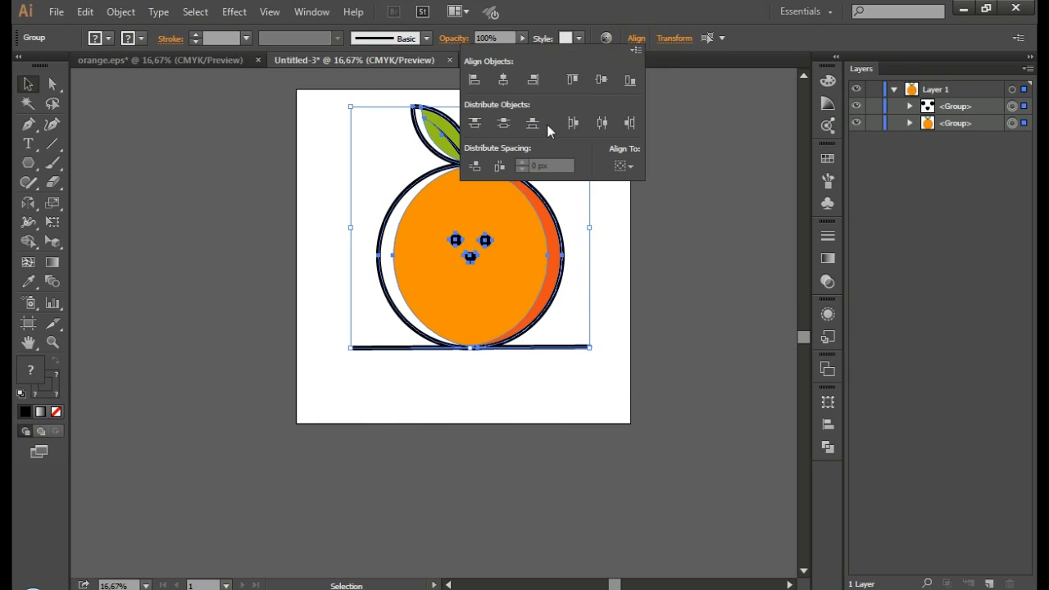
pyautogui.click(504, 80)
pyautogui.click(629, 266)
pyautogui.click(628, 259)
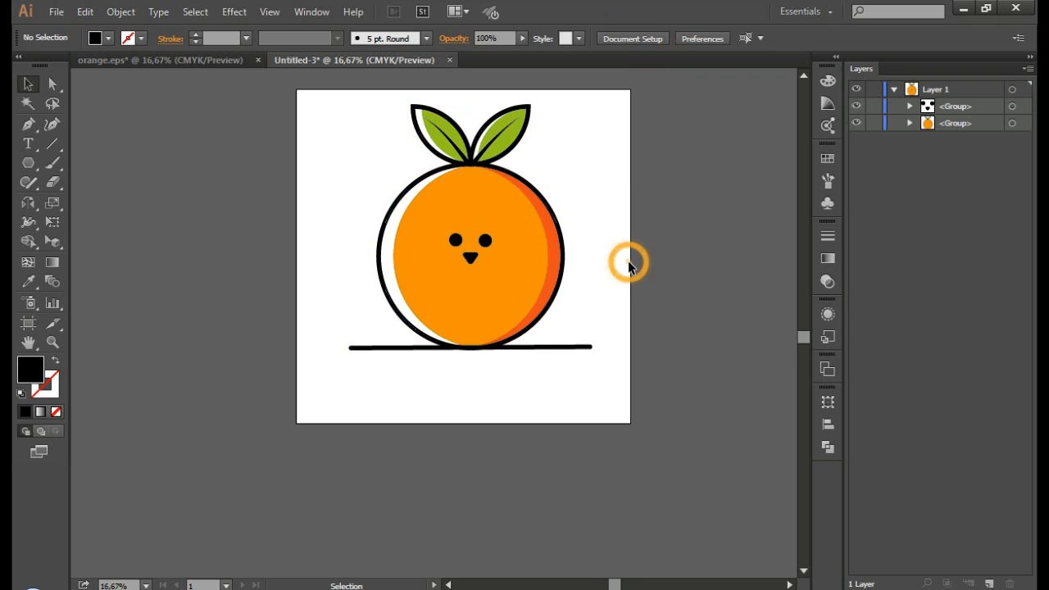
# Step: Ungroup the orange, leaves and ground line so their parts can be edited separately
pyautogui.scroll(-2, 628, 269)
pyautogui.scroll(1, 601, 250)
pyautogui.scroll(2, 601, 250)
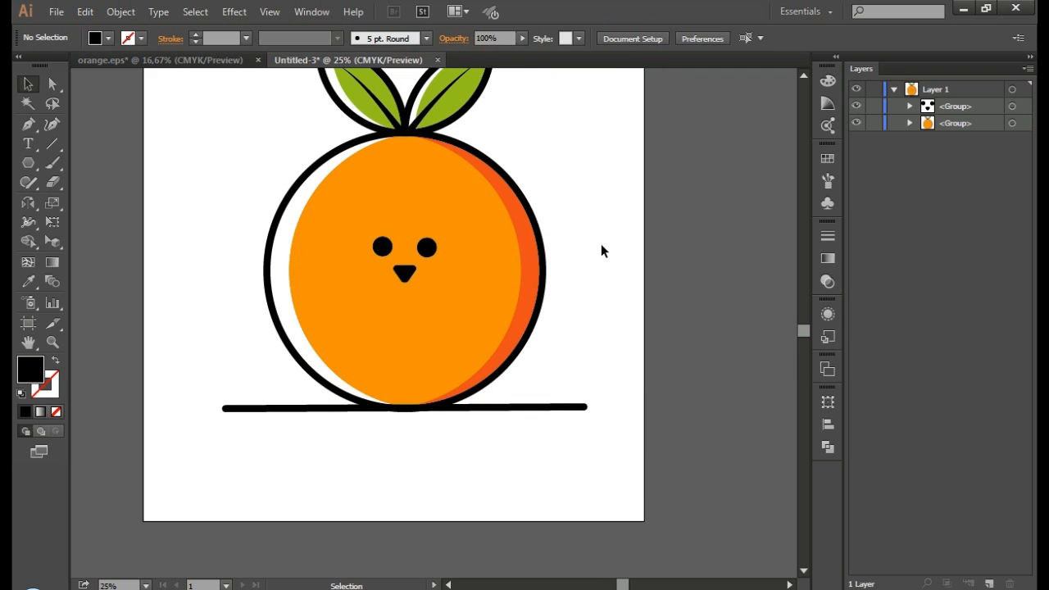
pyautogui.scroll(2, 600, 250)
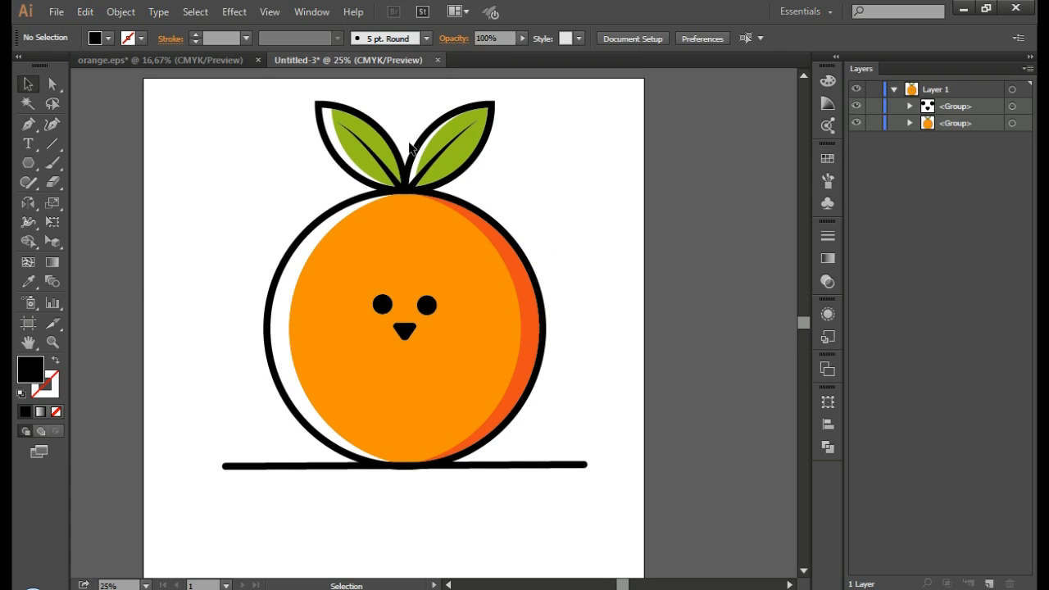
pyautogui.scroll(-1, 410, 148)
pyautogui.scroll(1, 389, 156)
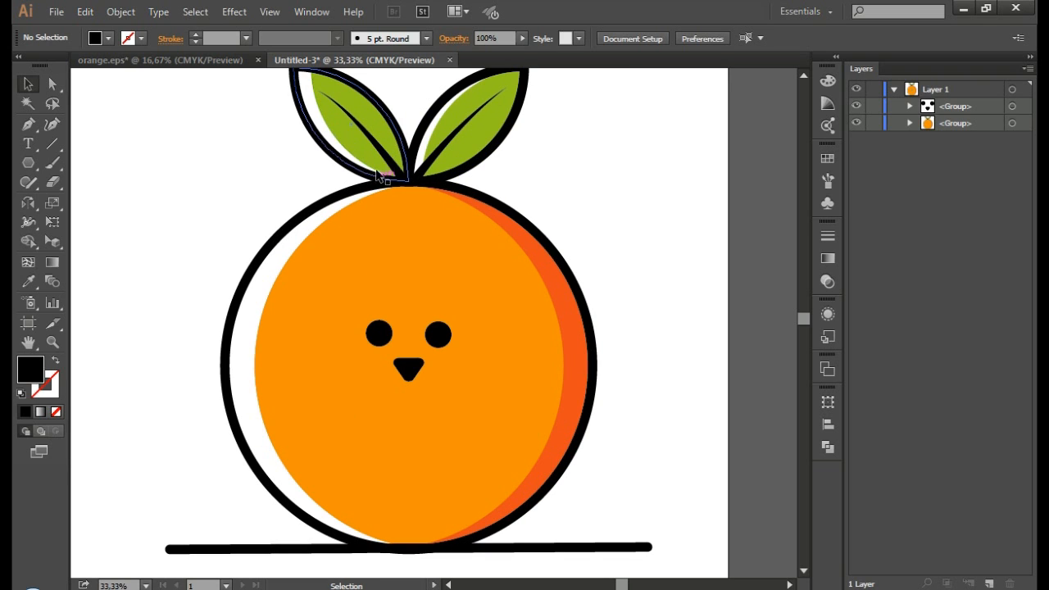
pyautogui.click(384, 149)
pyautogui.rightClick(383, 149)
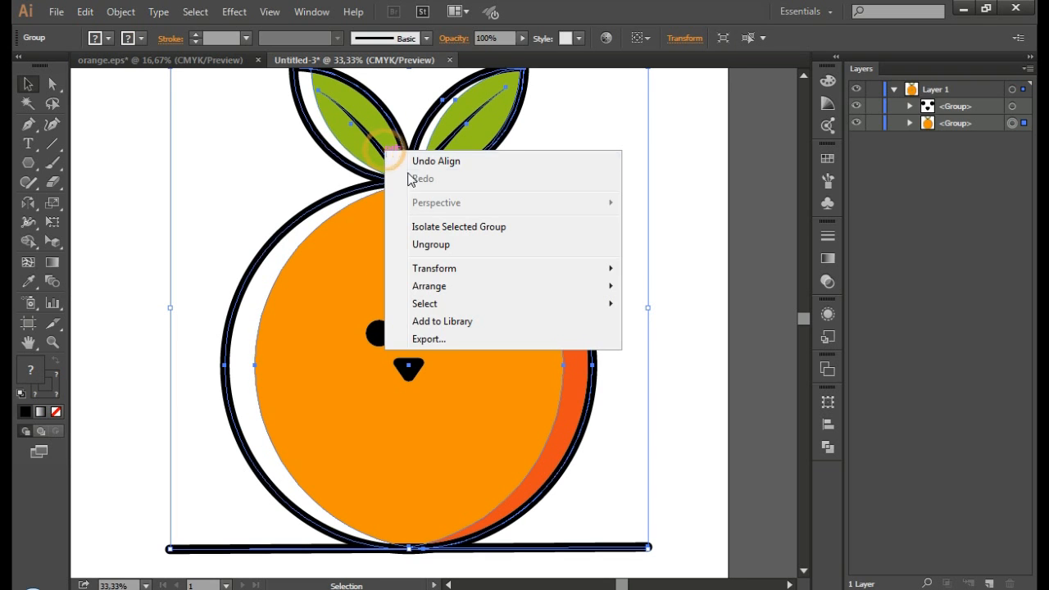
pyautogui.click(456, 246)
pyautogui.click(548, 164)
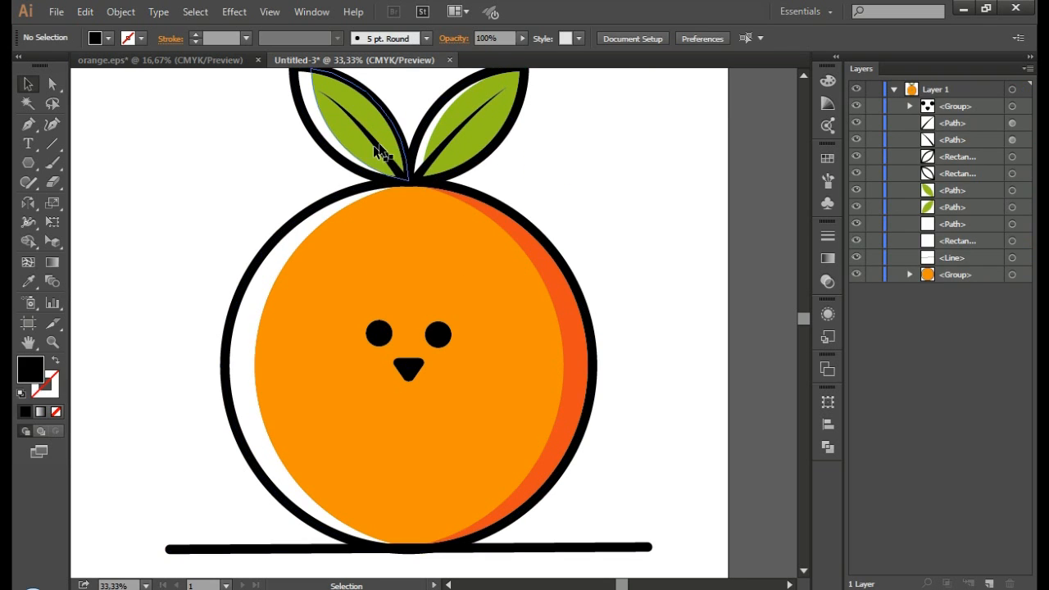
# Step: Expand the appearance of the left leaf's tapered vein stroke into a filled shape
pyautogui.click(378, 142)
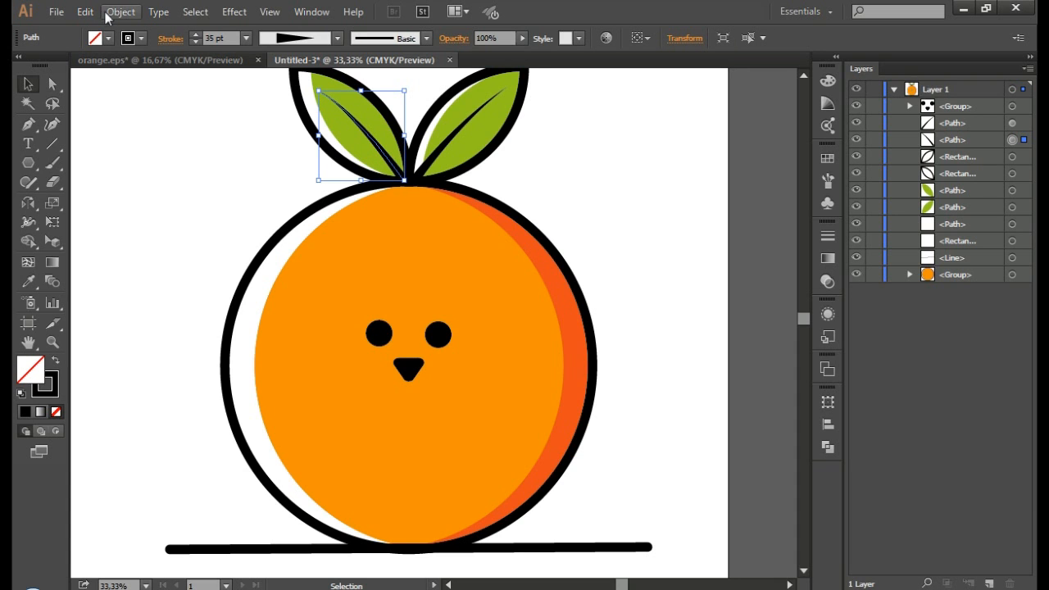
pyautogui.click(121, 12)
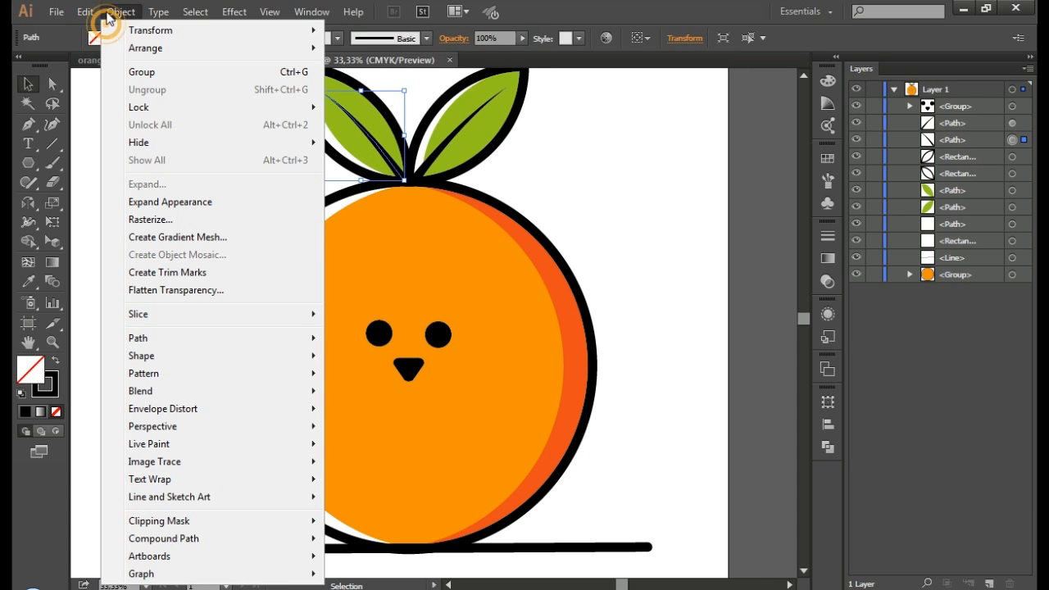
pyautogui.click(203, 211)
pyautogui.click(533, 178)
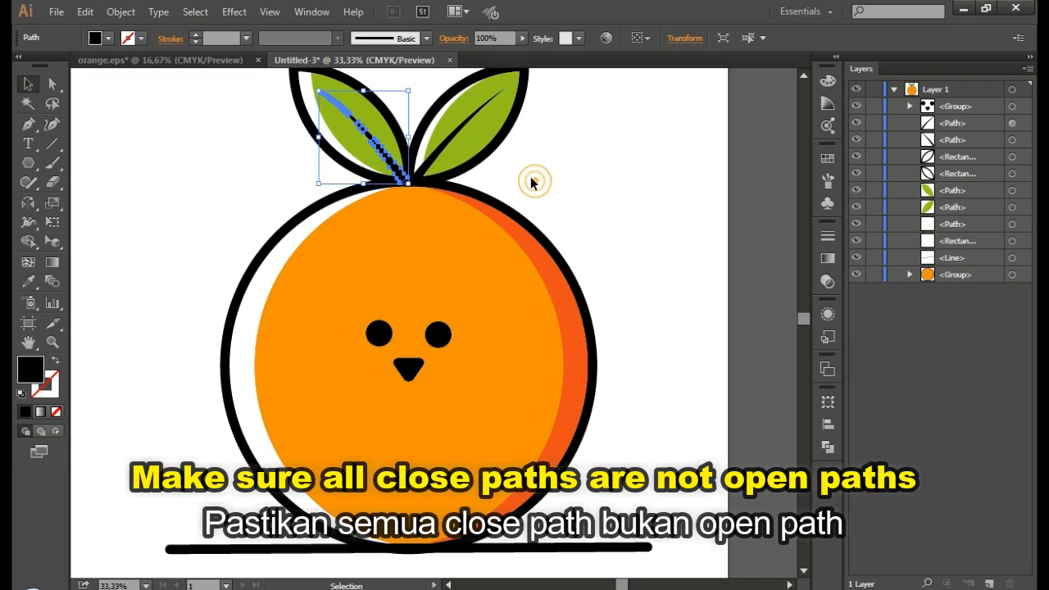
# Step: Expand the appearance of the right leaf's vein stroke into a filled shape and deselect it
pyautogui.click(442, 144)
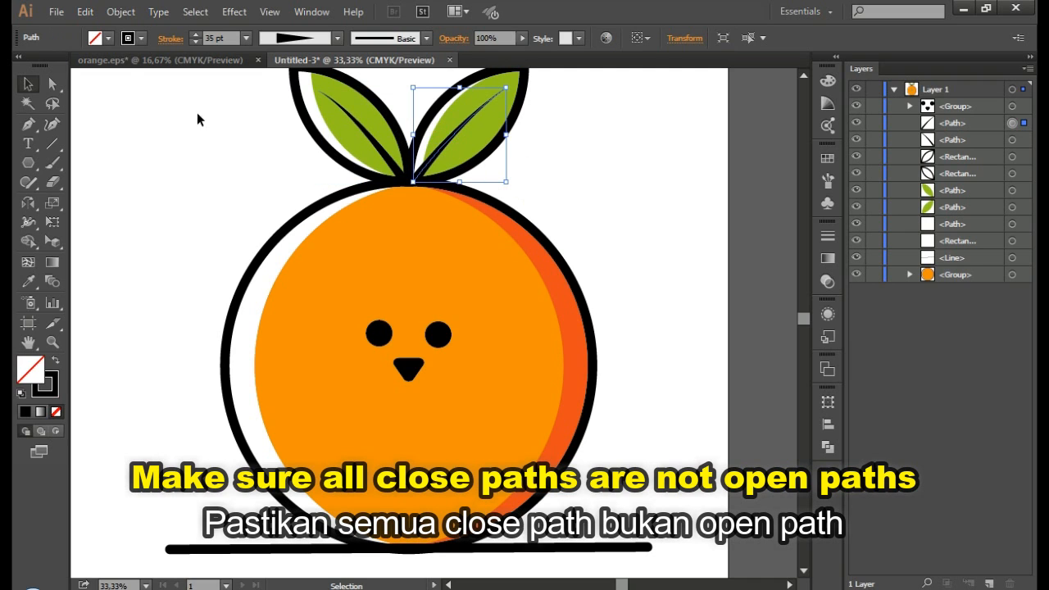
pyautogui.click(123, 13)
pyautogui.click(205, 205)
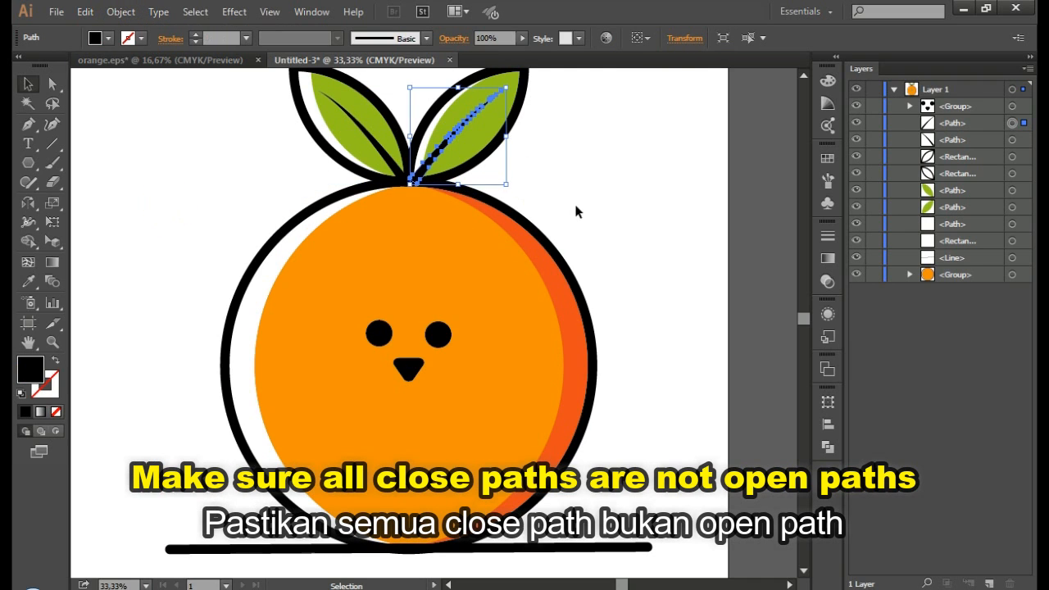
pyautogui.click(584, 205)
# Step: Expand the ground line below the orange with the Fill and Stroke options on, and deselect it
pyautogui.scroll(-2, 564, 224)
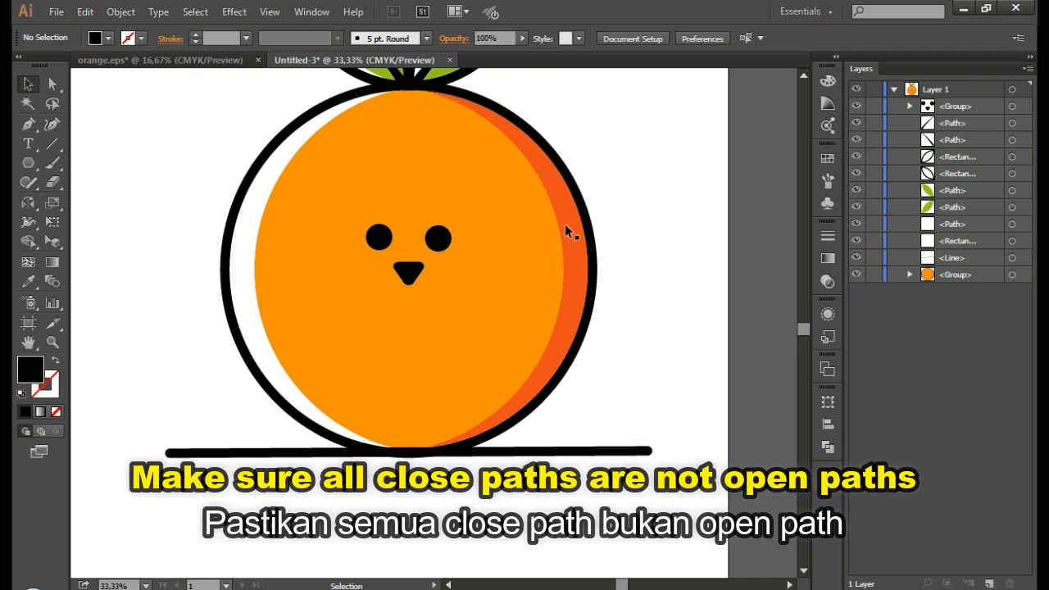
pyautogui.click(489, 453)
pyautogui.click(116, 11)
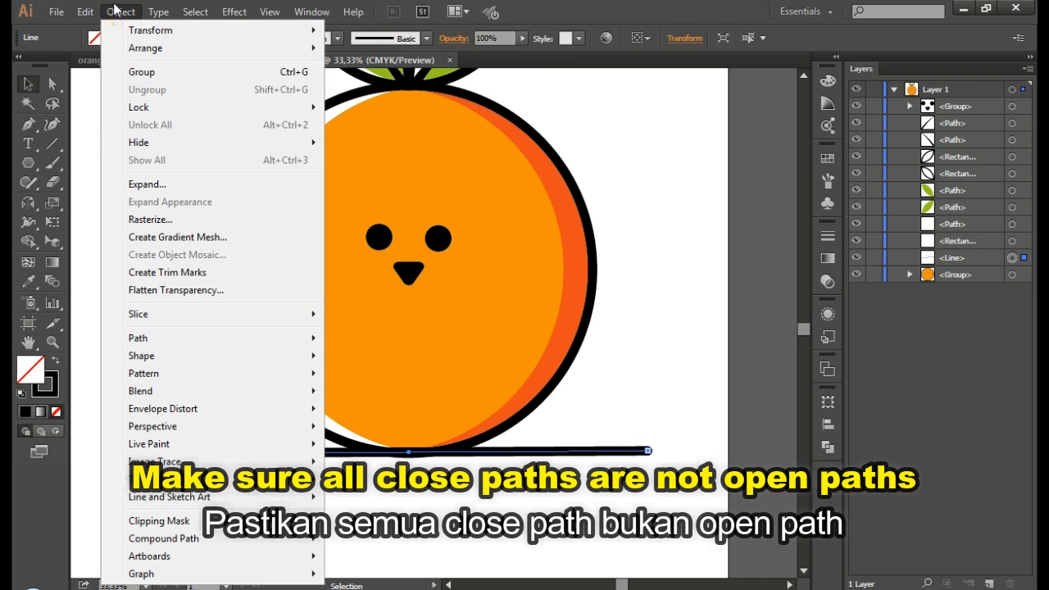
pyautogui.click(167, 184)
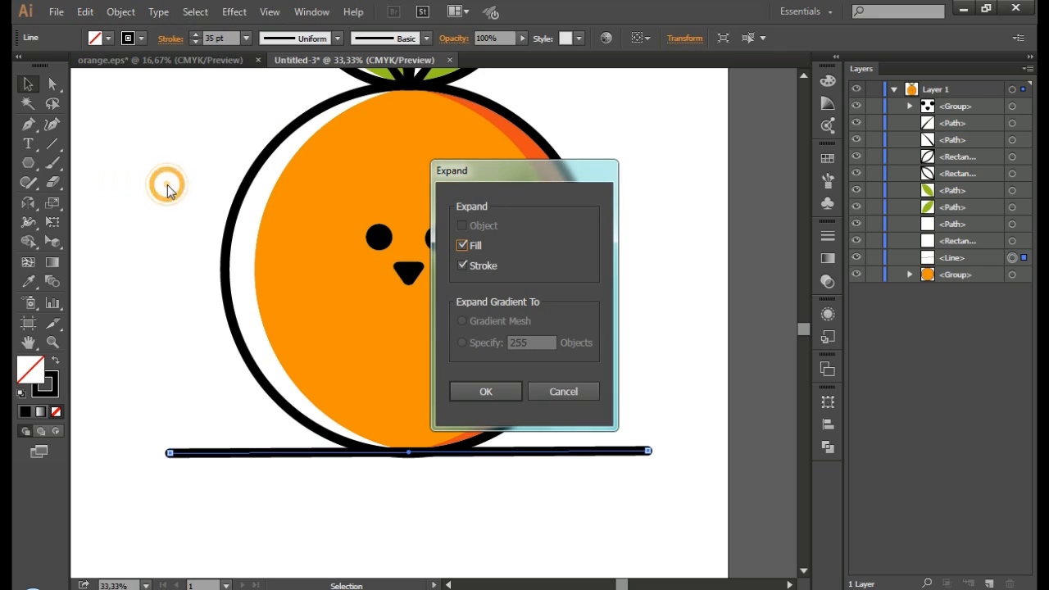
pyautogui.click(486, 392)
pyautogui.click(629, 334)
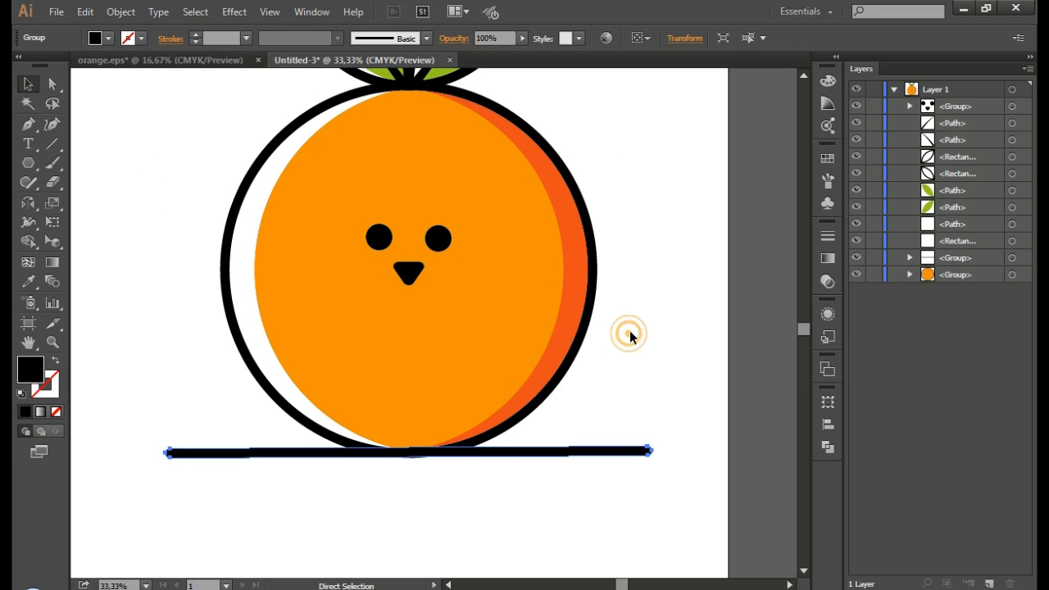
# Step: Draw a narrow upright rectangle beside the left leaf and round its ends fully with a 24 px corner radius
pyautogui.scroll(-1, 629, 332)
pyautogui.scroll(-1, 628, 331)
pyautogui.scroll(4, 628, 331)
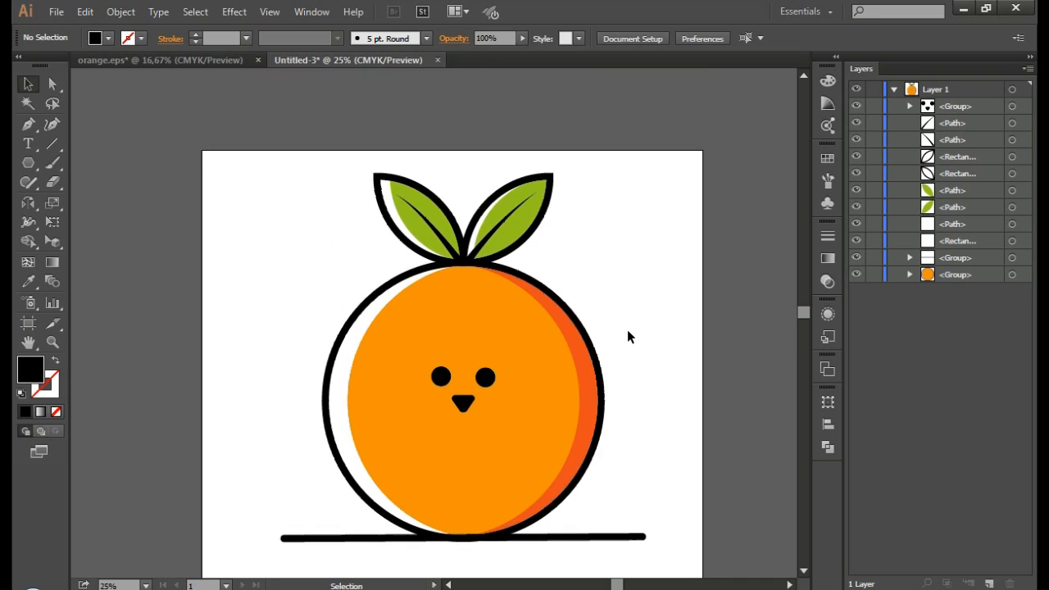
pyautogui.scroll(-2, 627, 332)
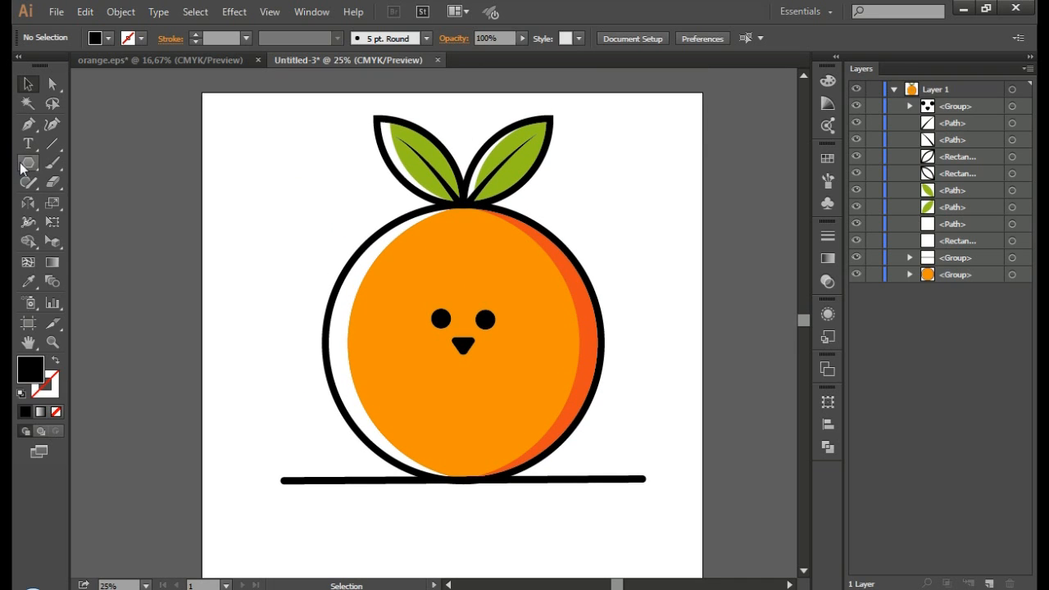
pyautogui.moveTo(23, 167); pyautogui.dragTo(74, 158)
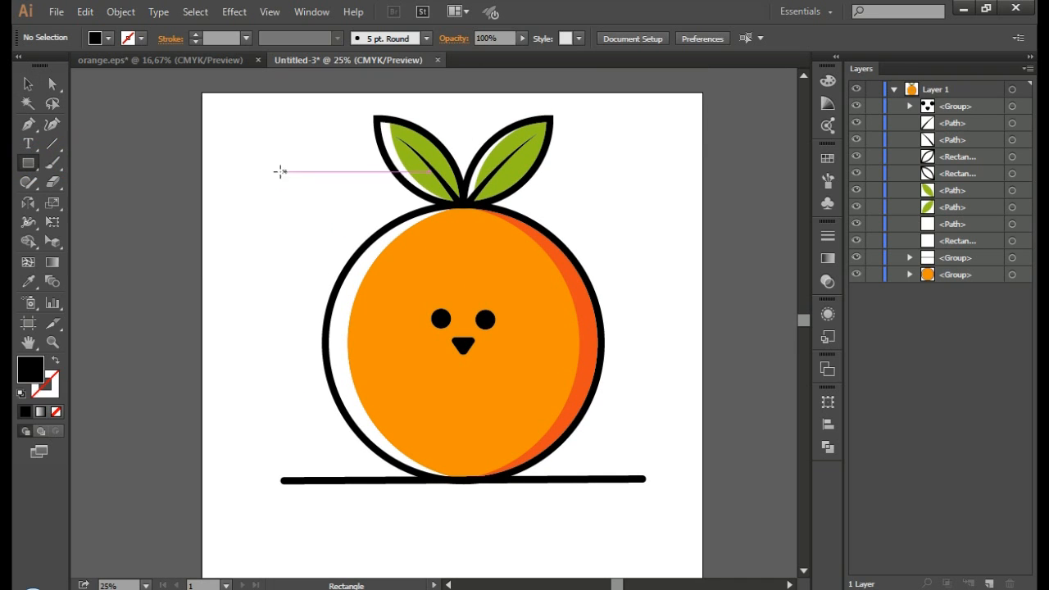
pyautogui.moveTo(279, 170); pyautogui.dragTo(285, 234)
pyautogui.scroll(1, 284, 235)
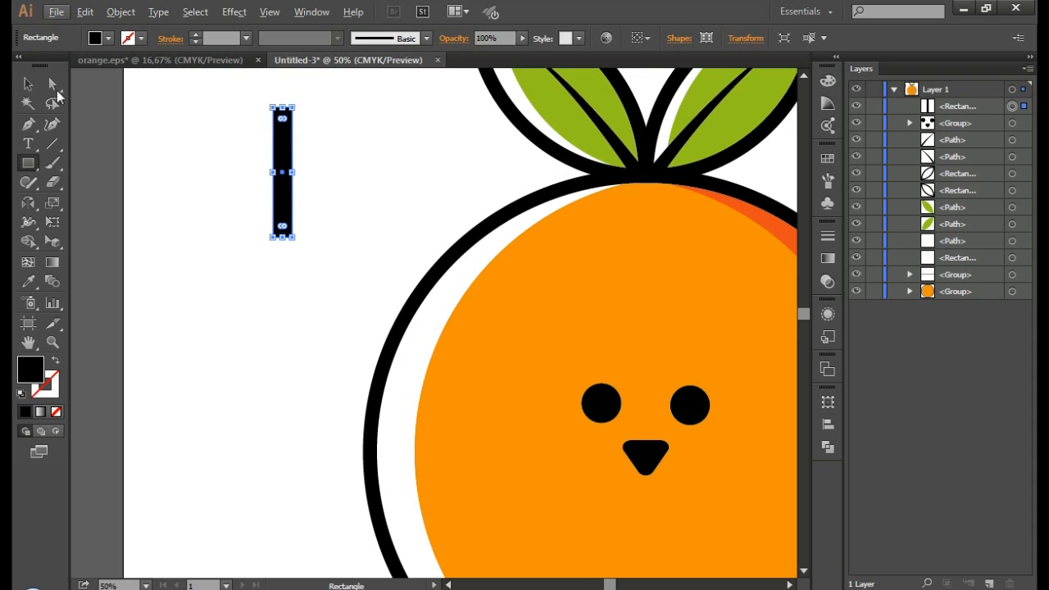
pyautogui.press('a')
pyautogui.moveTo(282, 119); pyautogui.dragTo(287, 226)
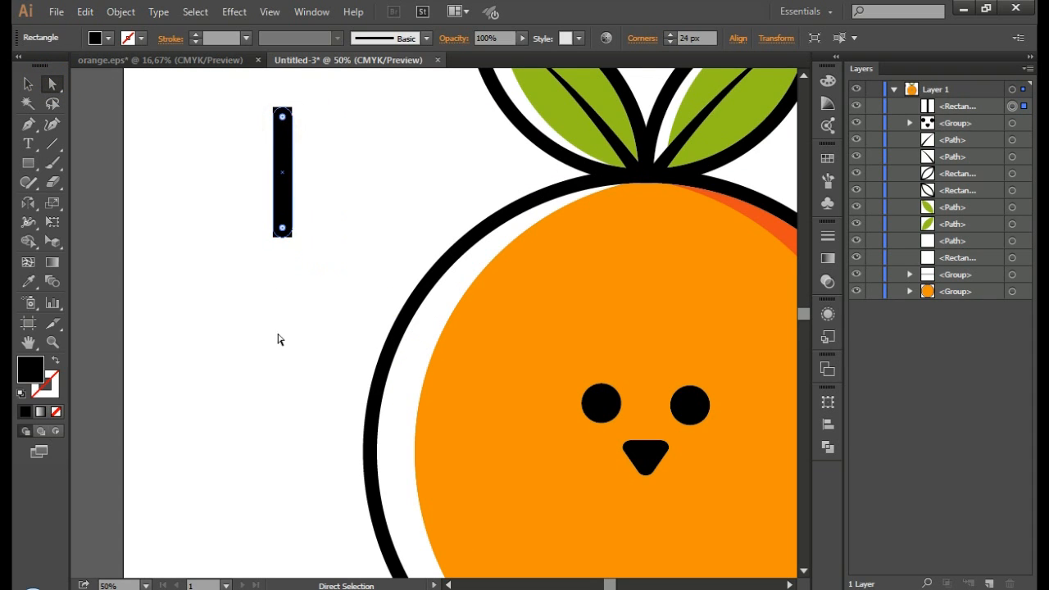
# Step: Fill the rounded bar with light blue, colour 71DAFF
pyautogui.click(828, 158)
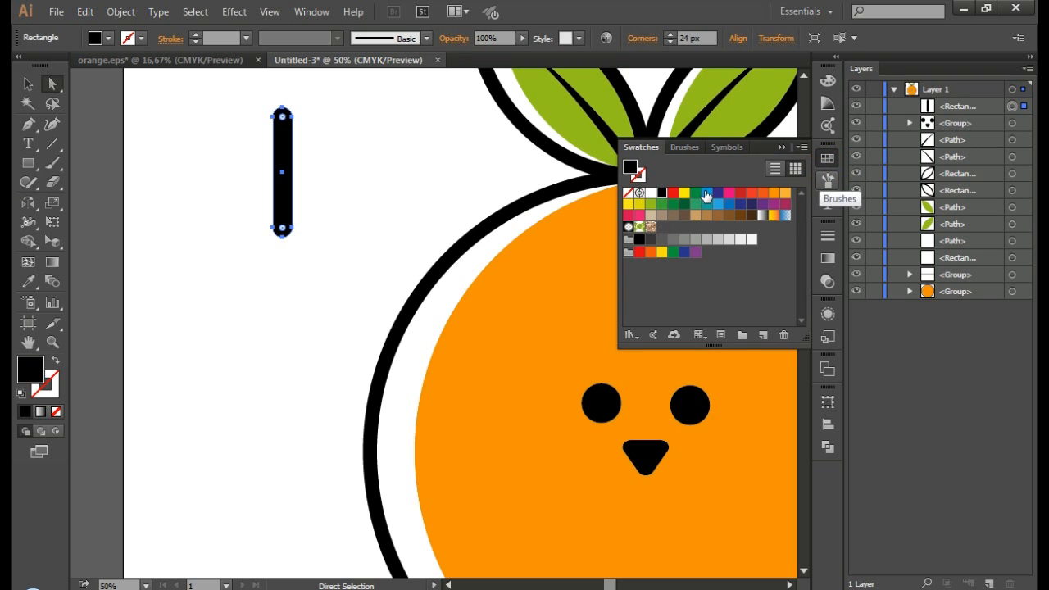
pyautogui.click(706, 193)
pyautogui.doubleClick(30, 369)
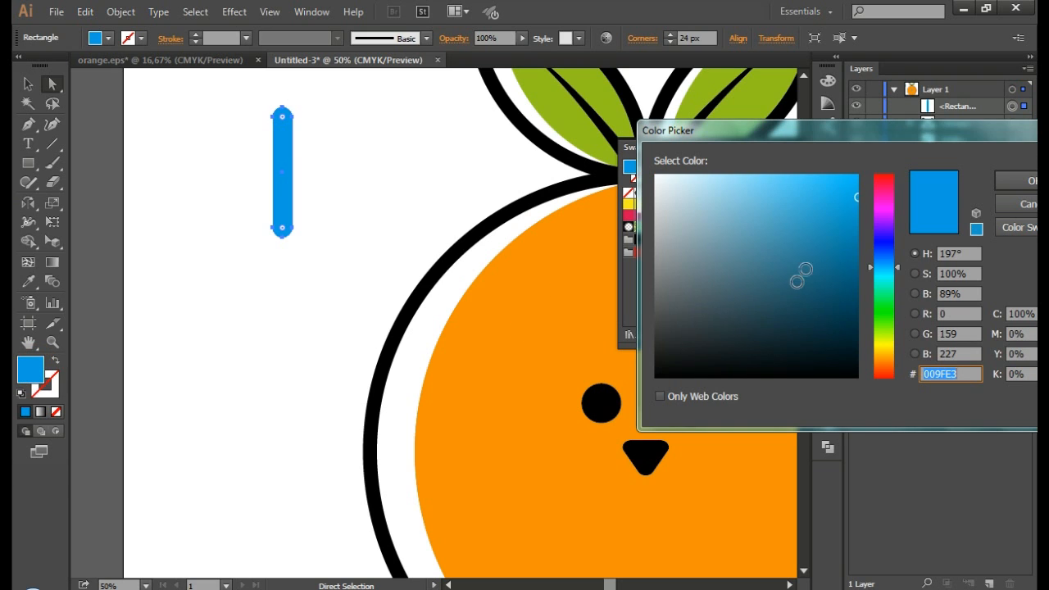
pyautogui.click(794, 223)
pyautogui.moveTo(789, 189); pyautogui.dragTo(767, 157)
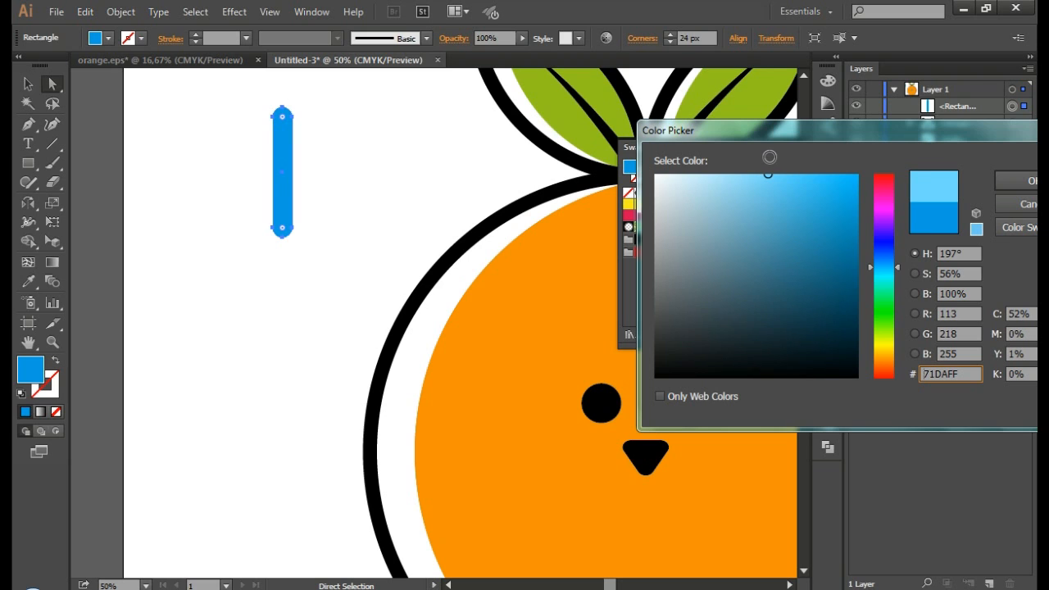
pyautogui.click(1018, 181)
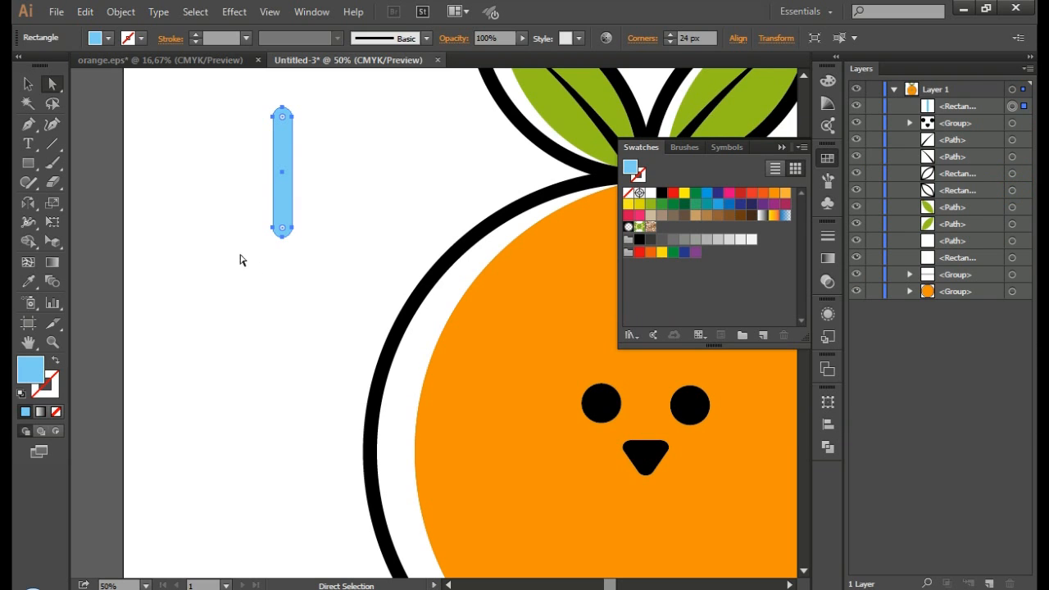
# Step: Make a copy of the blue bar rotated 90° to form a plus sign, and deselect it
pyautogui.rightClick(280, 155)
pyautogui.moveTo(423, 370)
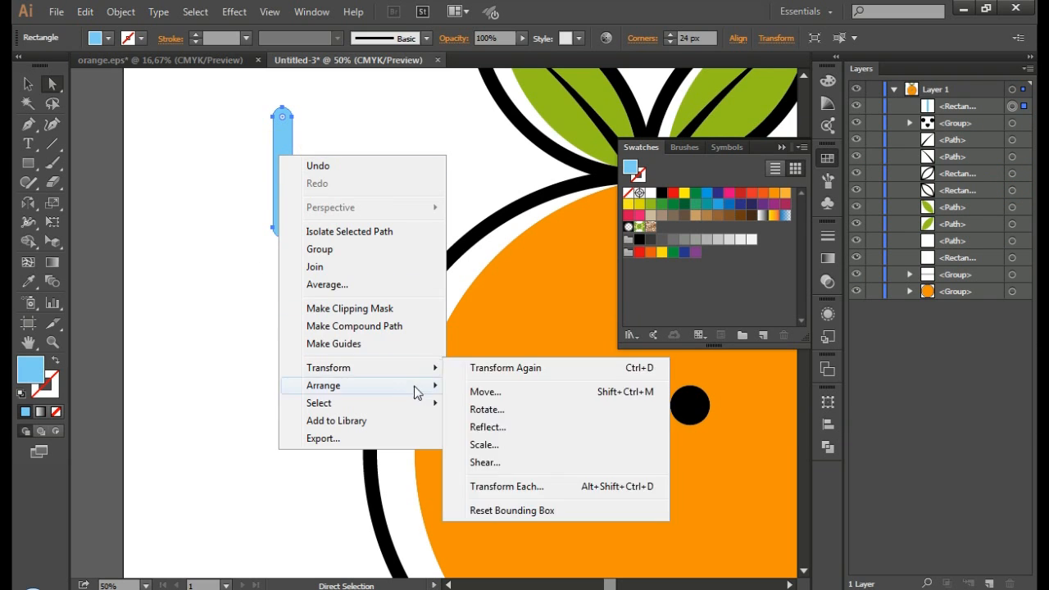
pyautogui.click(490, 410)
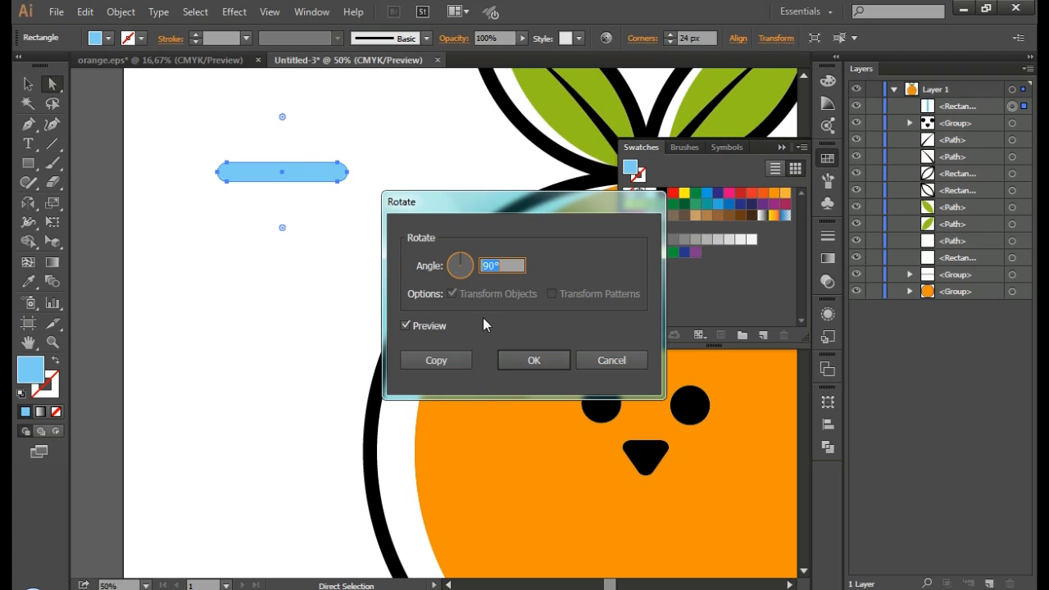
pyautogui.click(450, 360)
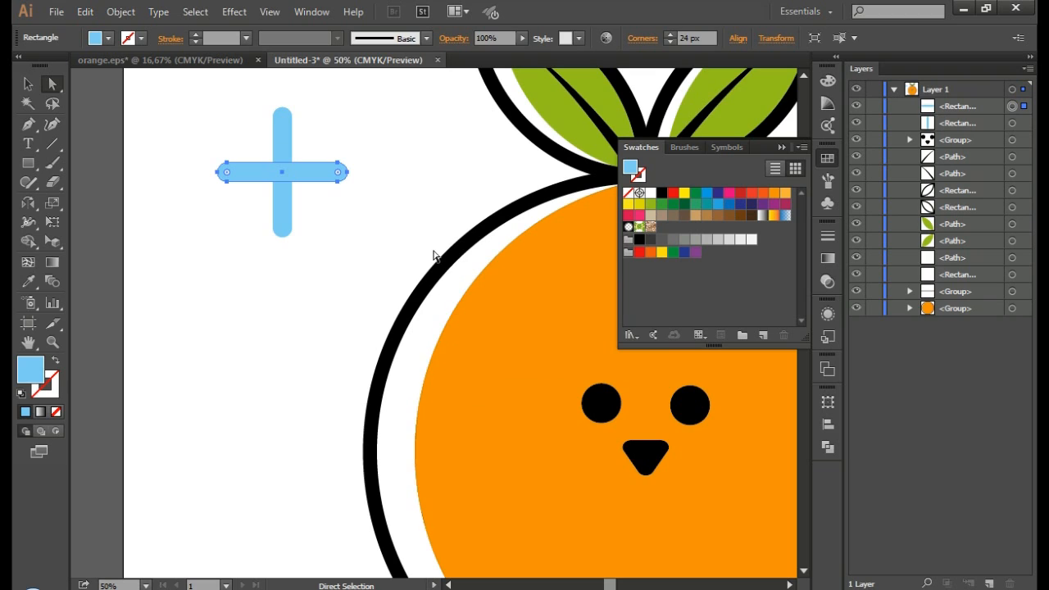
pyautogui.click(347, 190)
# Step: Group the two crossed blue bars and scale the plus sign down to about half size around its centre
pyautogui.moveTo(218, 126); pyautogui.dragTo(336, 220)
pyautogui.hotkey('ctrl', 'g')
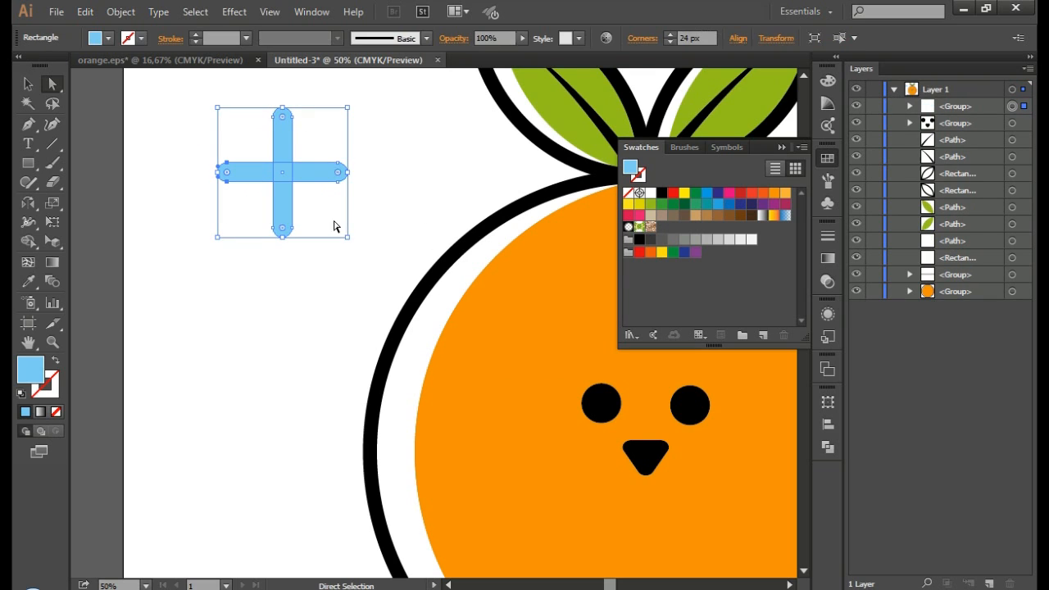
pyautogui.press('a')
pyautogui.press('v')
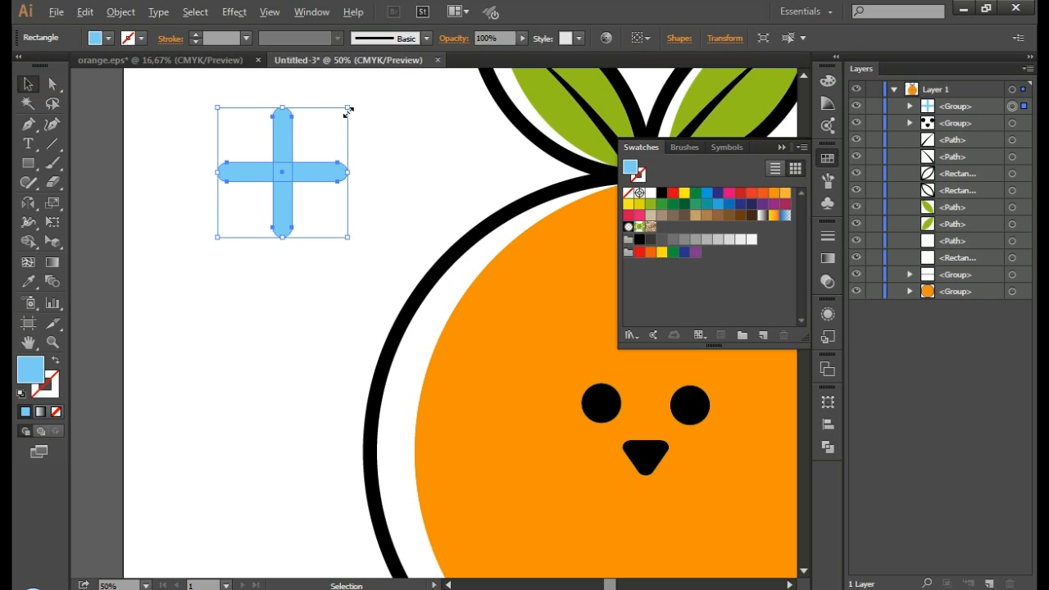
pyautogui.moveTo(349, 109); pyautogui.dragTo(320, 137)
pyautogui.click(346, 155)
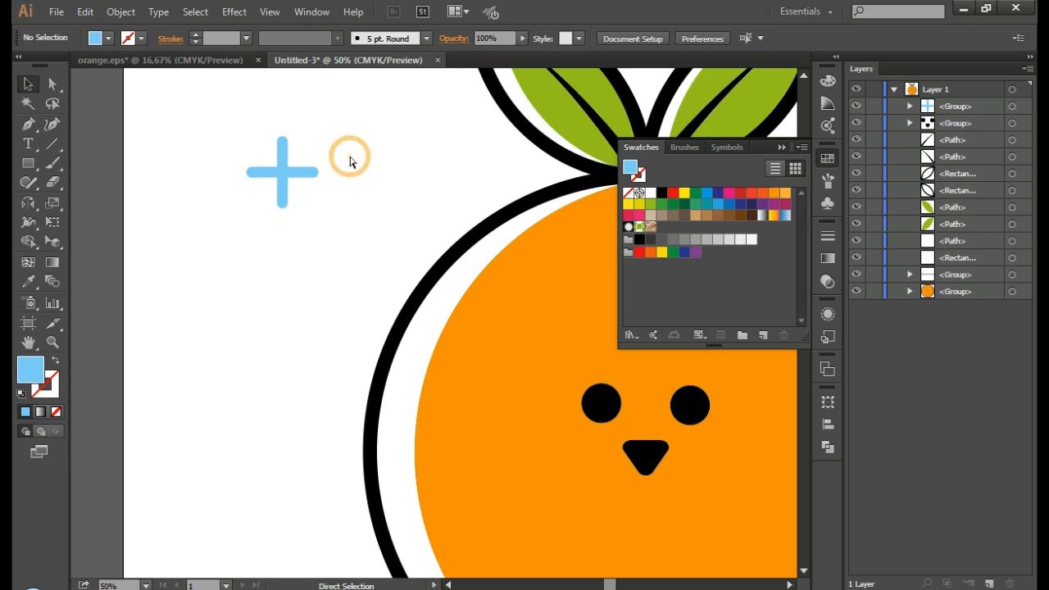
# Step: Duplicate the blue plus sign four times, arranging three signs left of the orange's top and two to its right
pyautogui.hscroll(3, 346, 155)
pyautogui.click(781, 148)
pyautogui.scroll(-2, 525, 241)
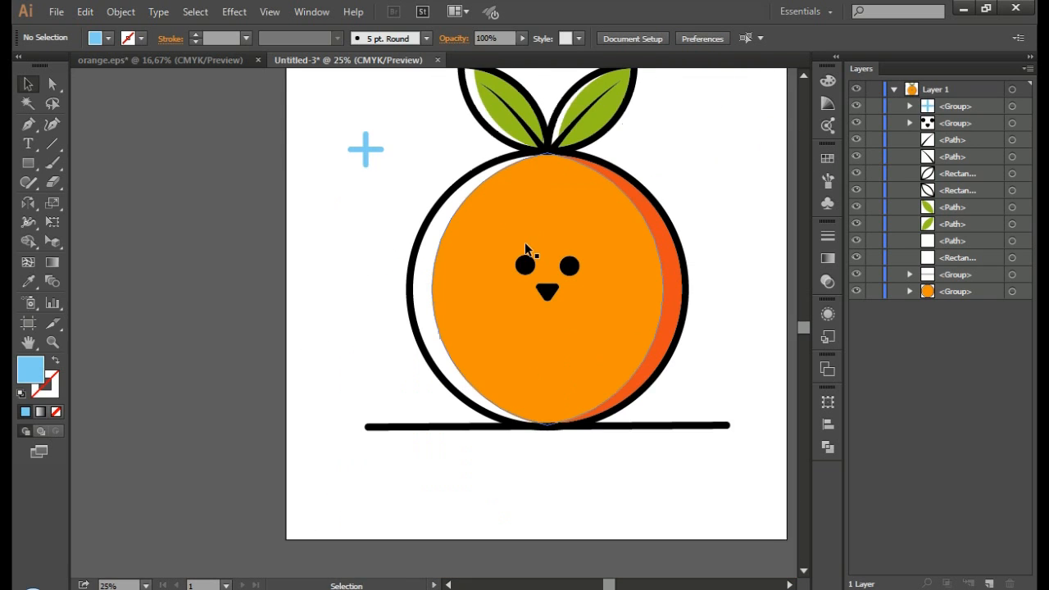
pyautogui.hscroll(3, 289, 141)
pyautogui.moveTo(305, 213); pyautogui.dragTo(305, 212)
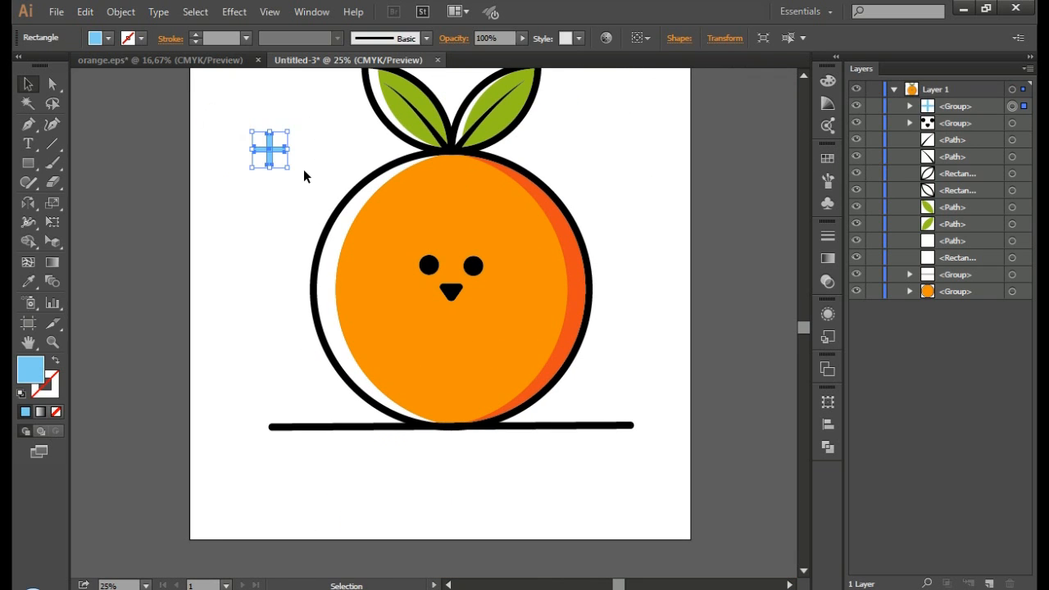
pyautogui.moveTo(279, 161); pyautogui.dragTo(611, 210)
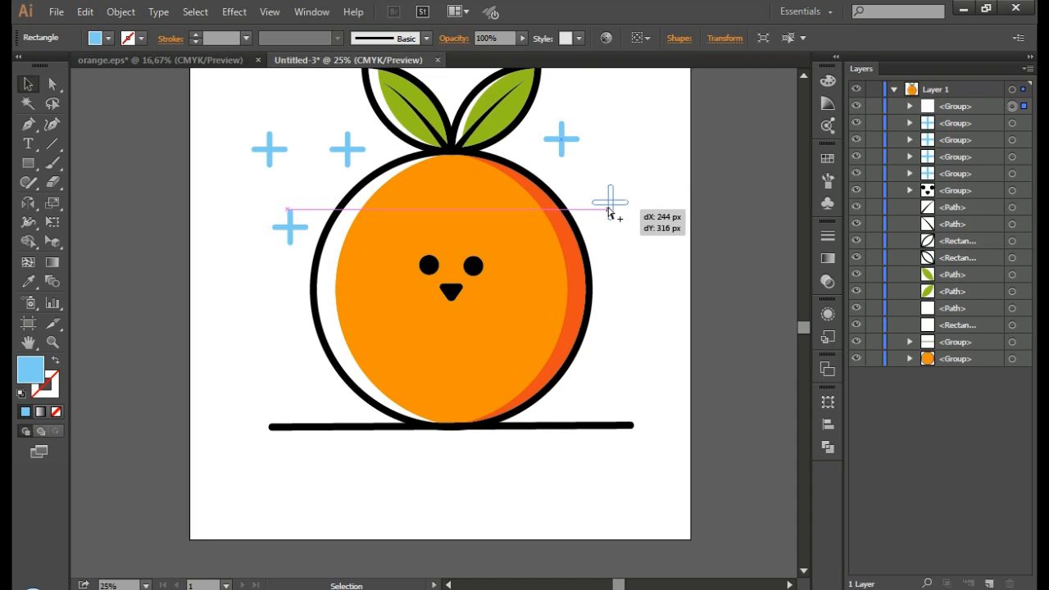
pyautogui.click(646, 257)
# Step: Scale down each of the three blue plus signs left of the orange slightly, and deselect them
pyautogui.scroll(2, 608, 272)
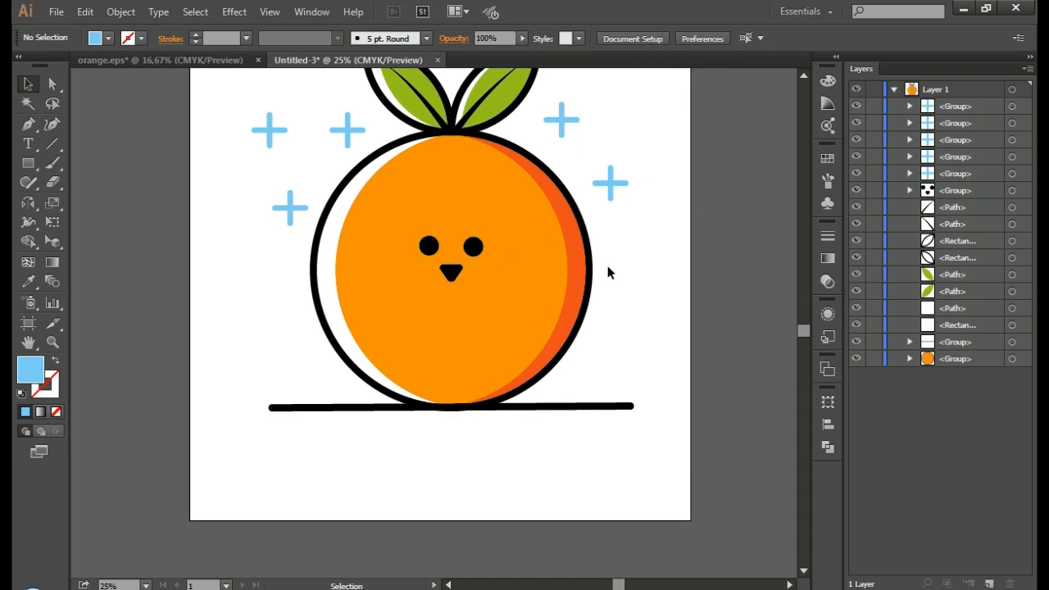
pyautogui.press('alt')
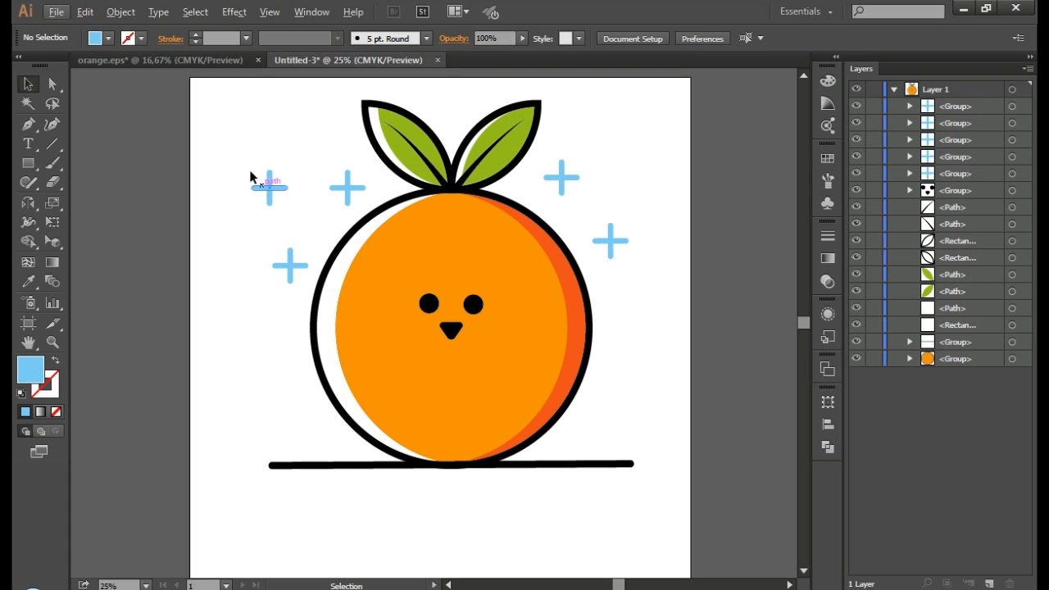
pyautogui.moveTo(235, 155); pyautogui.dragTo(310, 239)
pyautogui.moveTo(286, 168); pyautogui.dragTo(362, 212)
pyautogui.moveTo(364, 169)
pyautogui.mouseDown()
pyautogui.moveTo(352, 166)
pyautogui.moveTo(358, 178)
pyautogui.mouseUp()
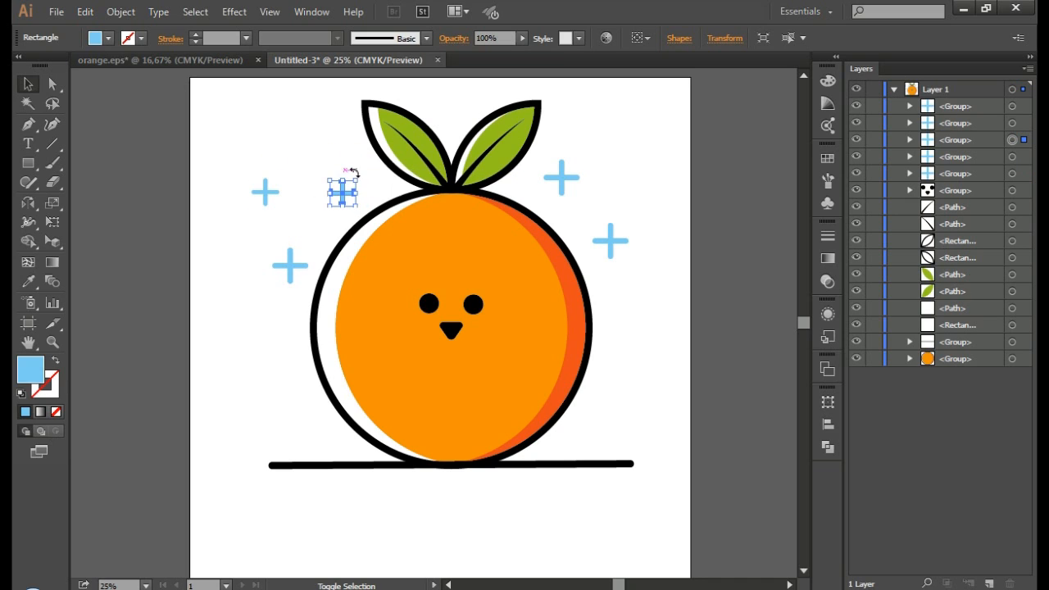
pyautogui.moveTo(281, 244)
pyautogui.mouseDown()
pyautogui.moveTo(303, 279)
pyautogui.moveTo(300, 250)
pyautogui.mouseUp()
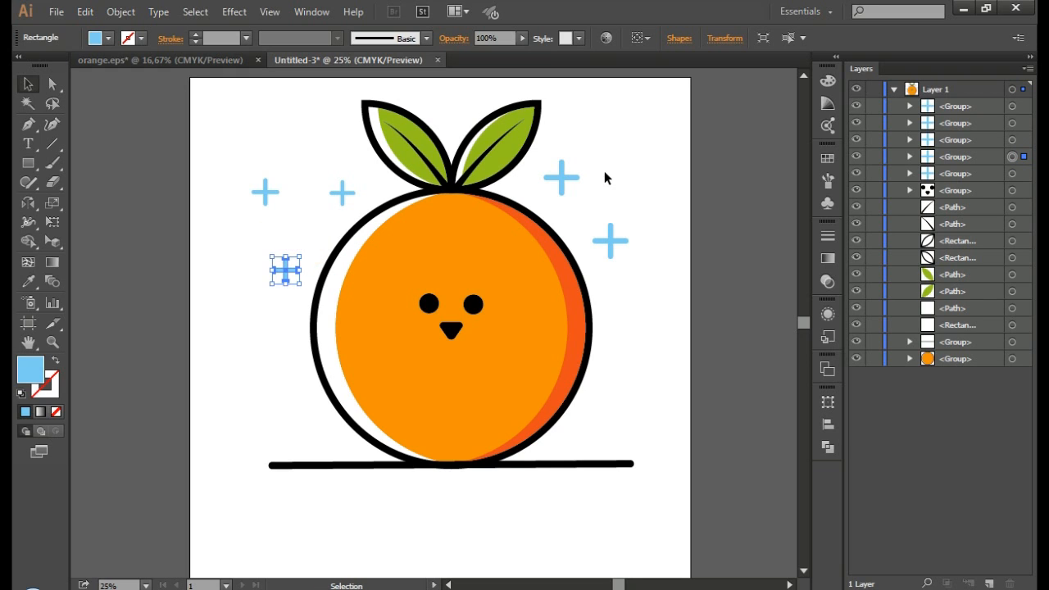
pyautogui.click(604, 170)
# Step: Scale down the two blue plus signs right of the orange to match those on the left, and deselect them
pyautogui.hscroll(1, 606, 178)
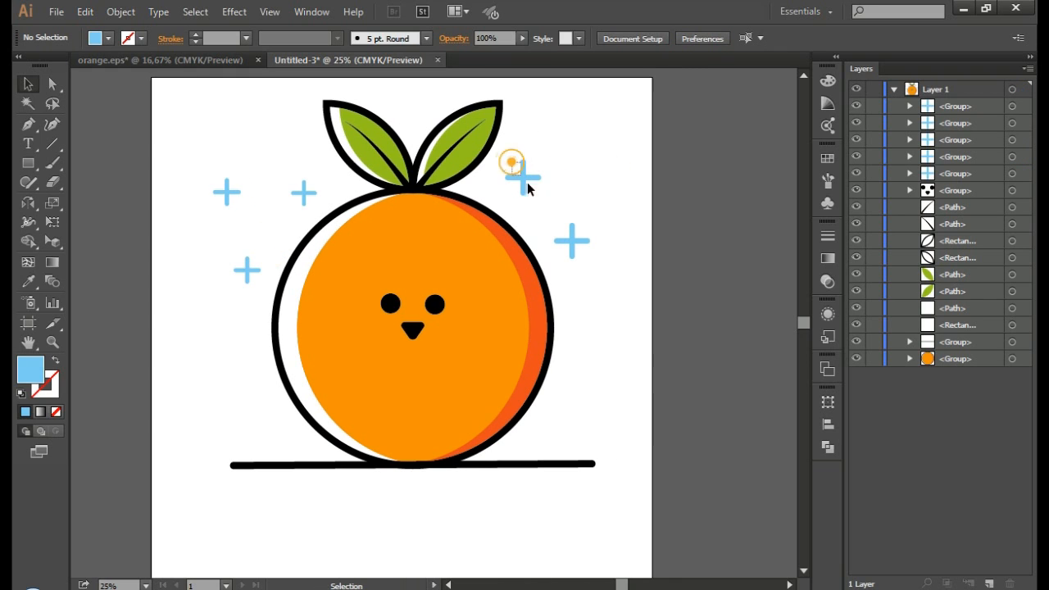
pyautogui.moveTo(492, 142); pyautogui.dragTo(543, 200)
pyautogui.moveTo(541, 159); pyautogui.dragTo(535, 165)
pyautogui.keyDown('ctrl'); pyautogui.click(586, 177); pyautogui.keyUp('ctrl')
pyautogui.hscroll(2, 585, 179)
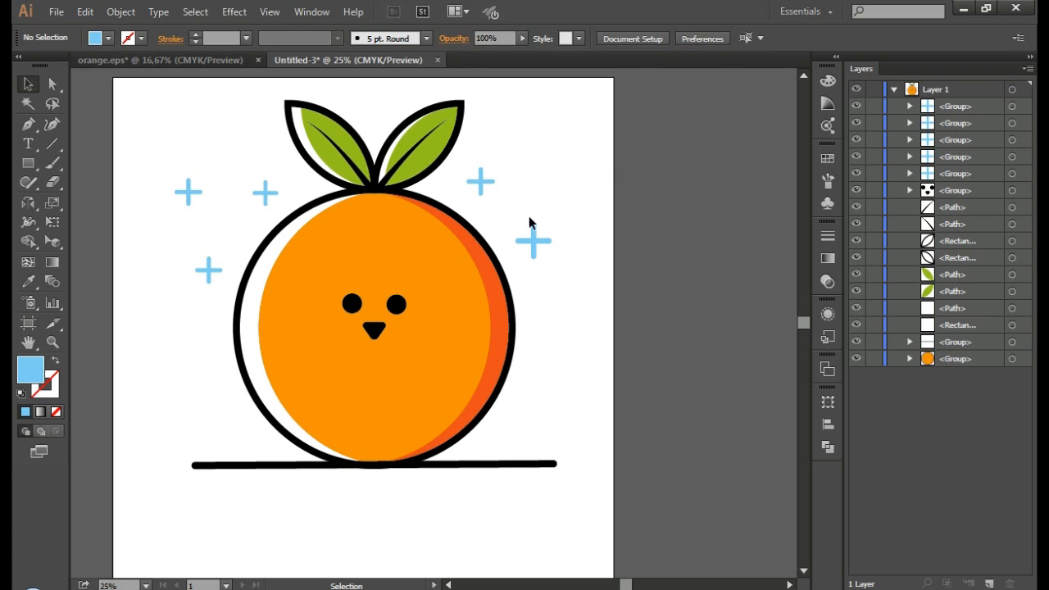
pyautogui.moveTo(523, 215); pyautogui.dragTo(557, 213)
pyautogui.click(558, 209)
# Step: Start a Save for Web export of the finished artwork and reduce the preview zoom so the character shows
pyautogui.scroll(-2, 559, 207)
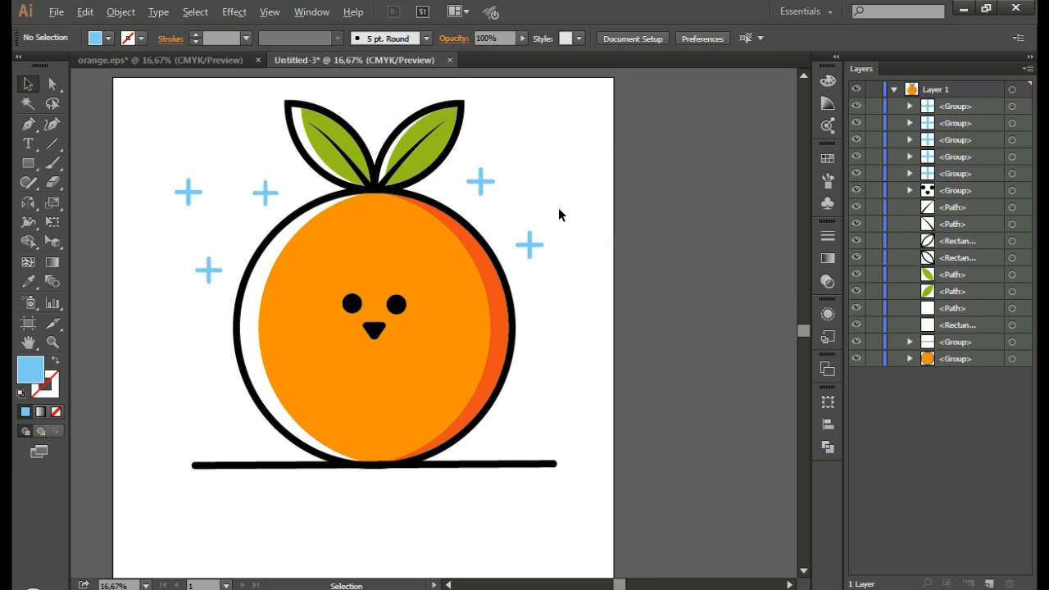
pyautogui.scroll(-1, 559, 214)
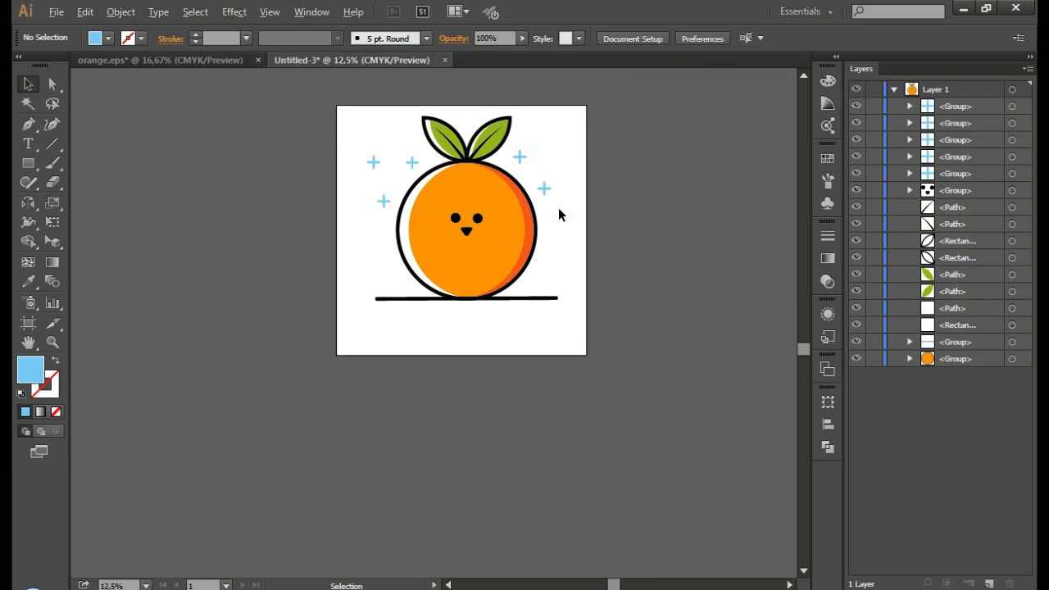
pyautogui.scroll(1, 490, 271)
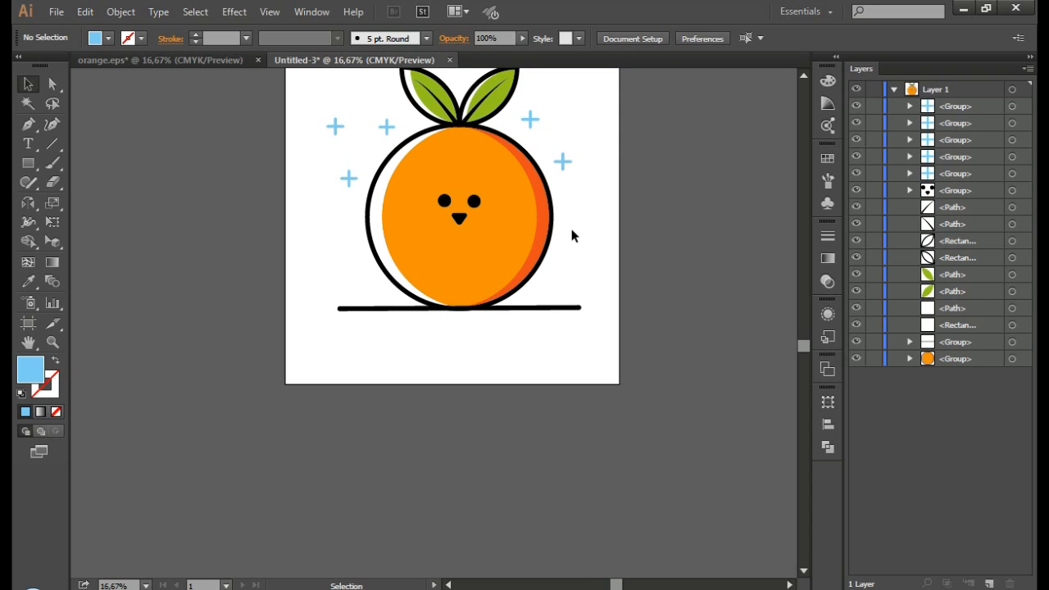
pyautogui.scroll(1, 572, 235)
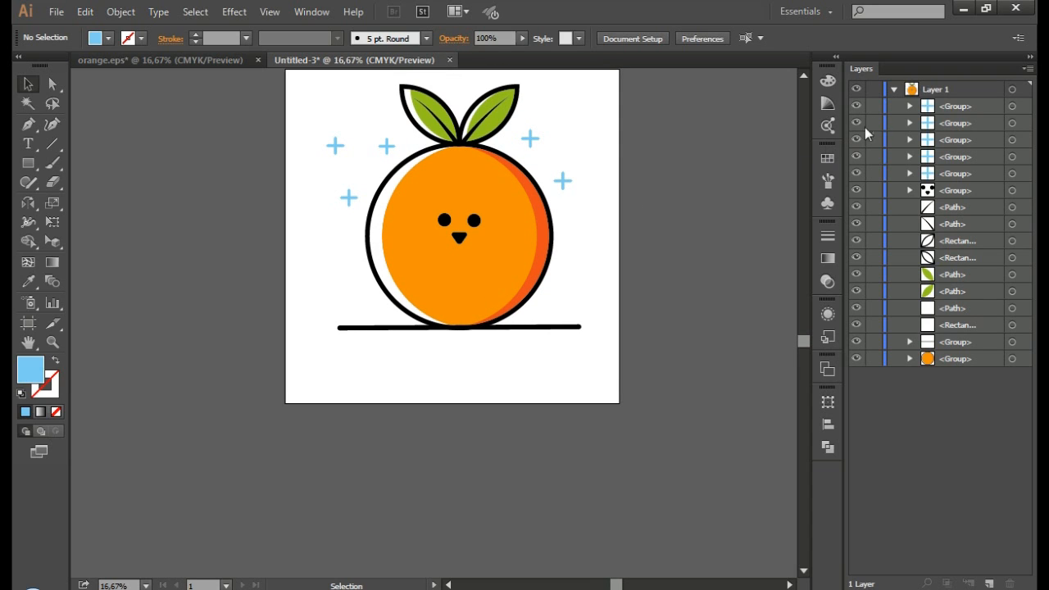
pyautogui.scroll(1, 527, 189)
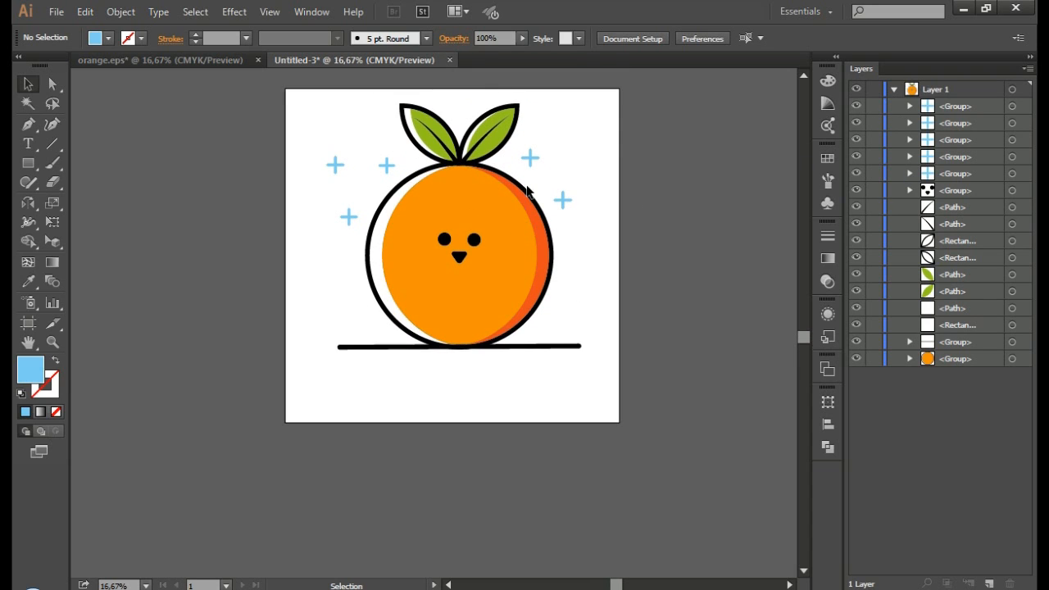
pyautogui.click(56, 12)
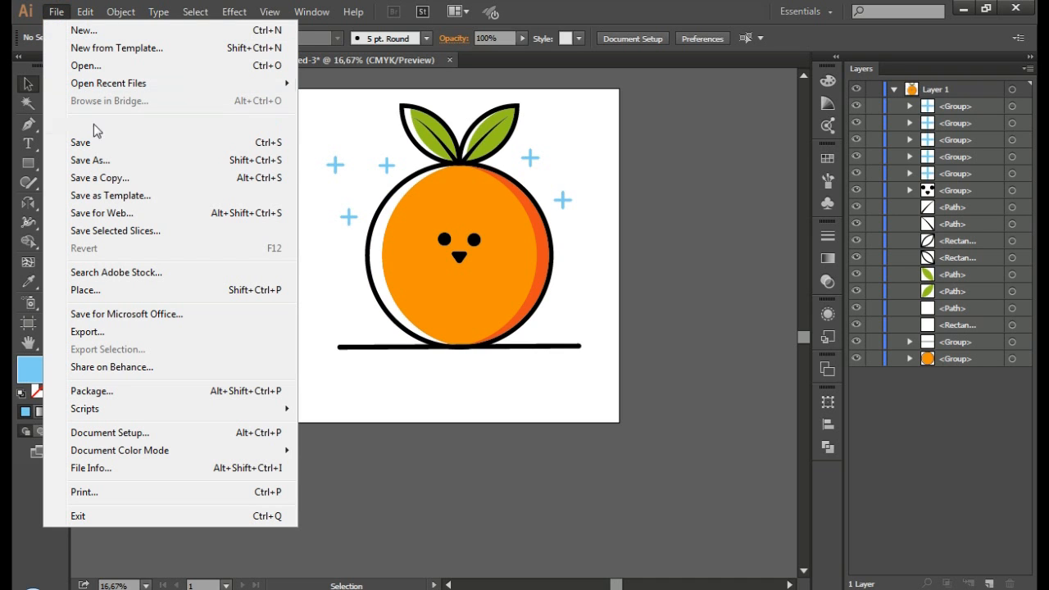
pyautogui.click(117, 213)
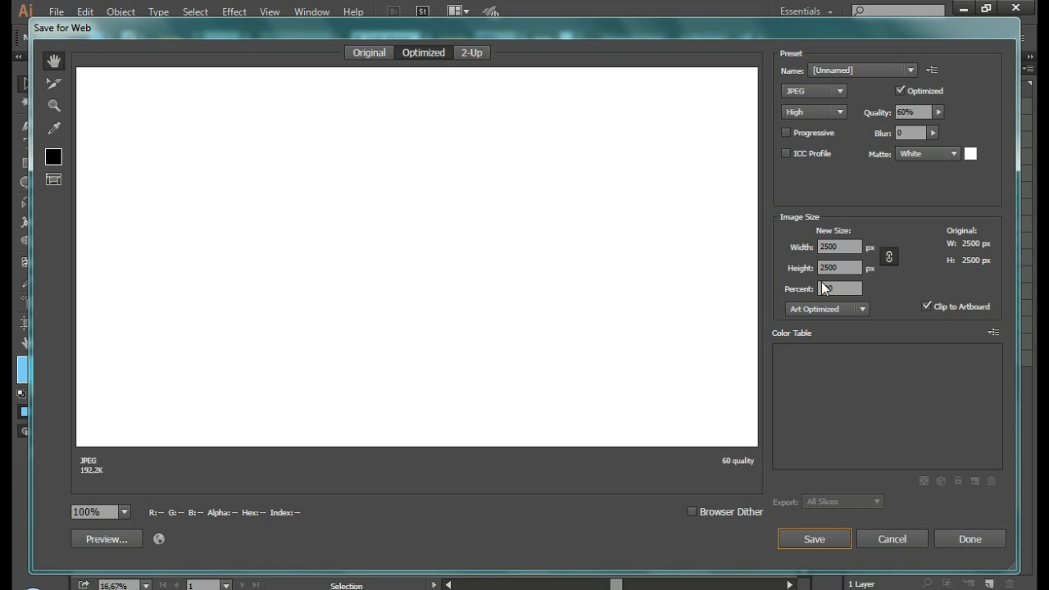
pyautogui.click(125, 512)
pyautogui.click(150, 459)
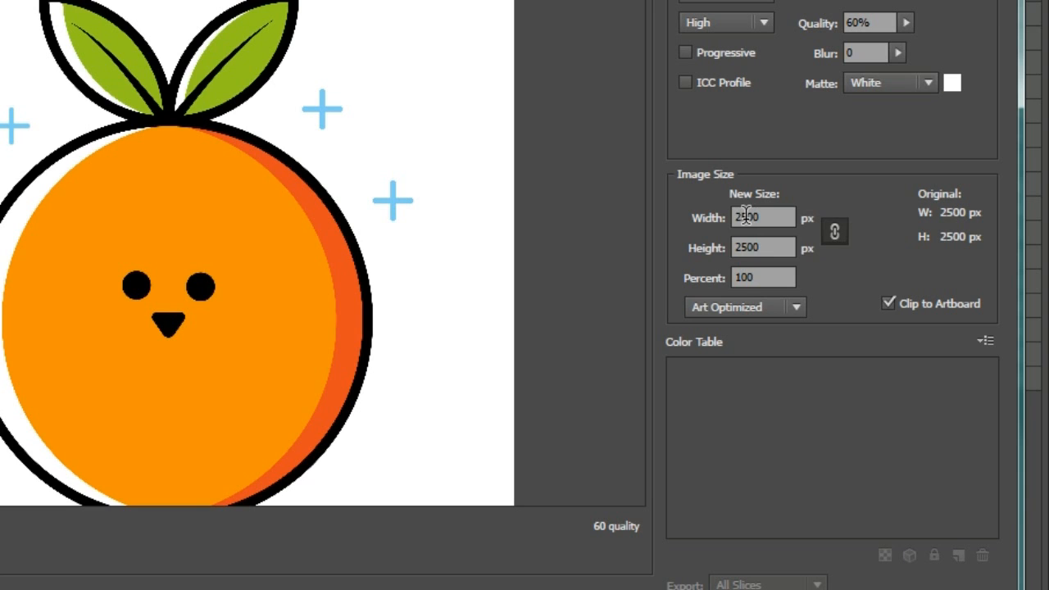
# Step: Set the exported image's width to 3000 px with proportions linked, and accept the large image size
pyautogui.moveTo(827, 247); pyautogui.dragTo(804, 248)
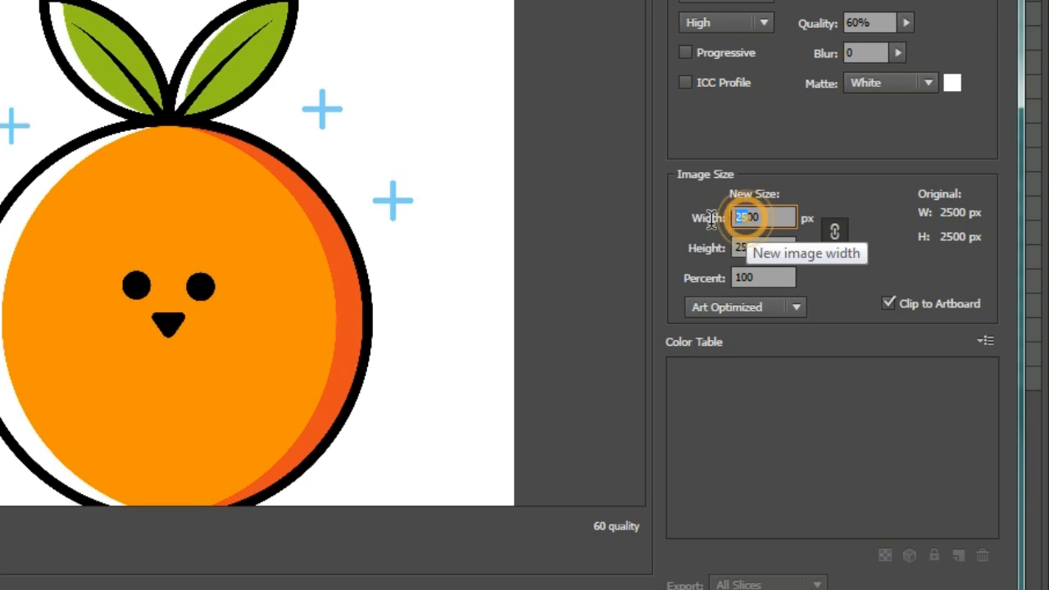
pyautogui.write('30')
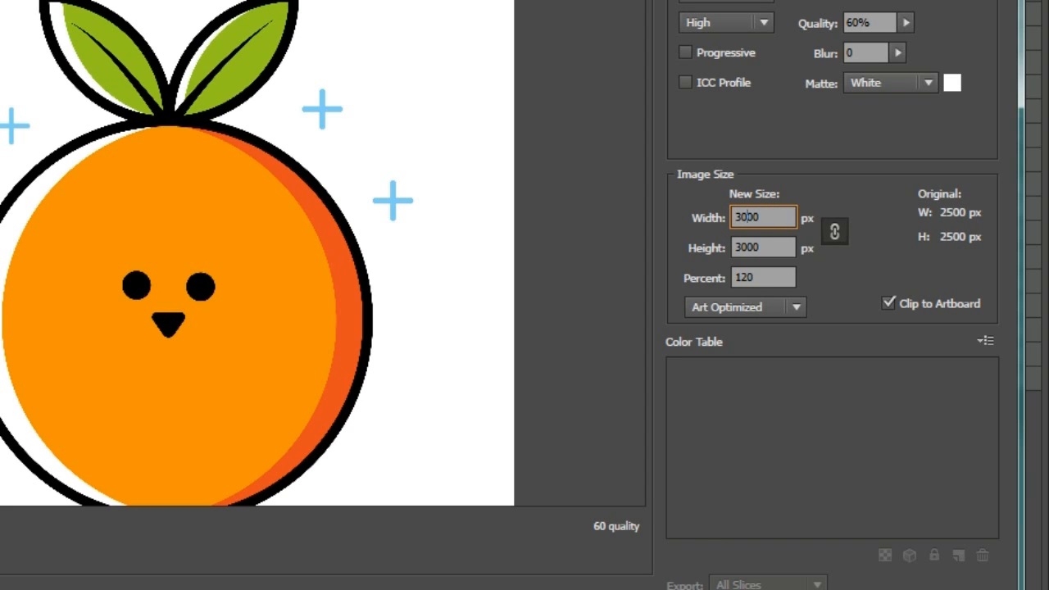
pyautogui.press('Return')
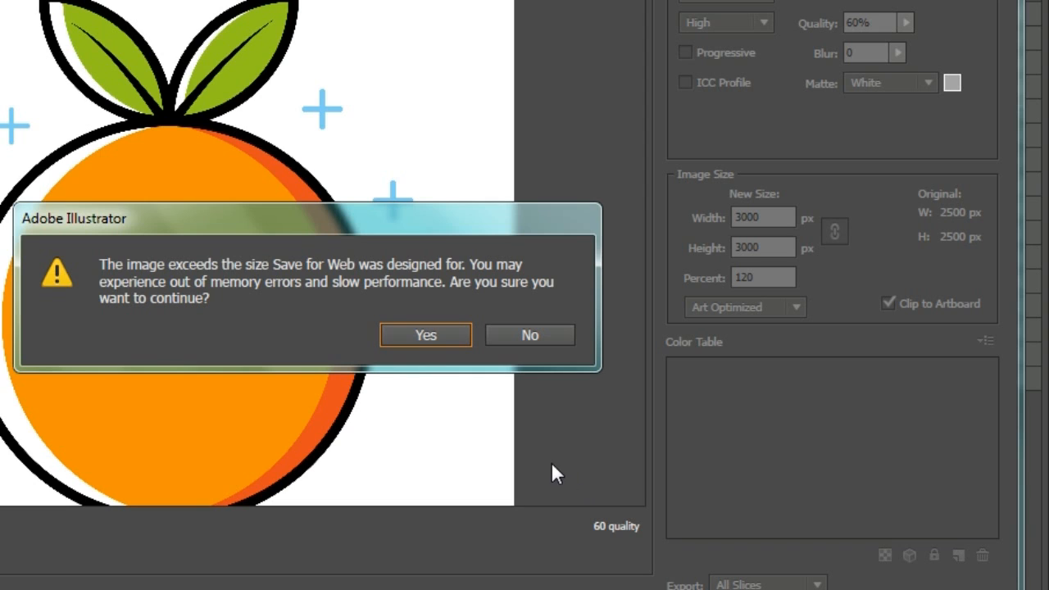
pyautogui.click(443, 335)
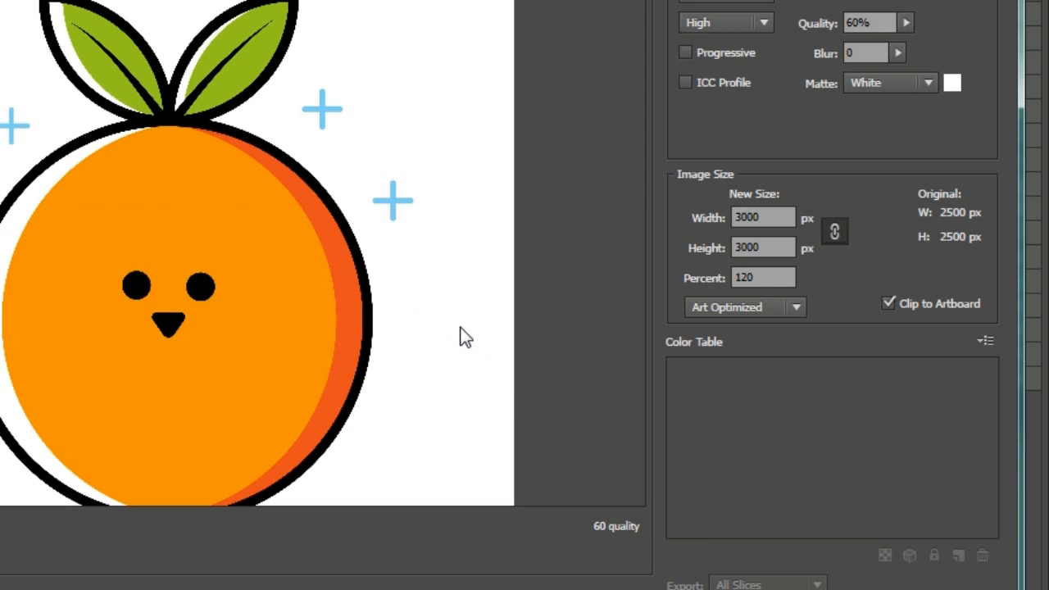
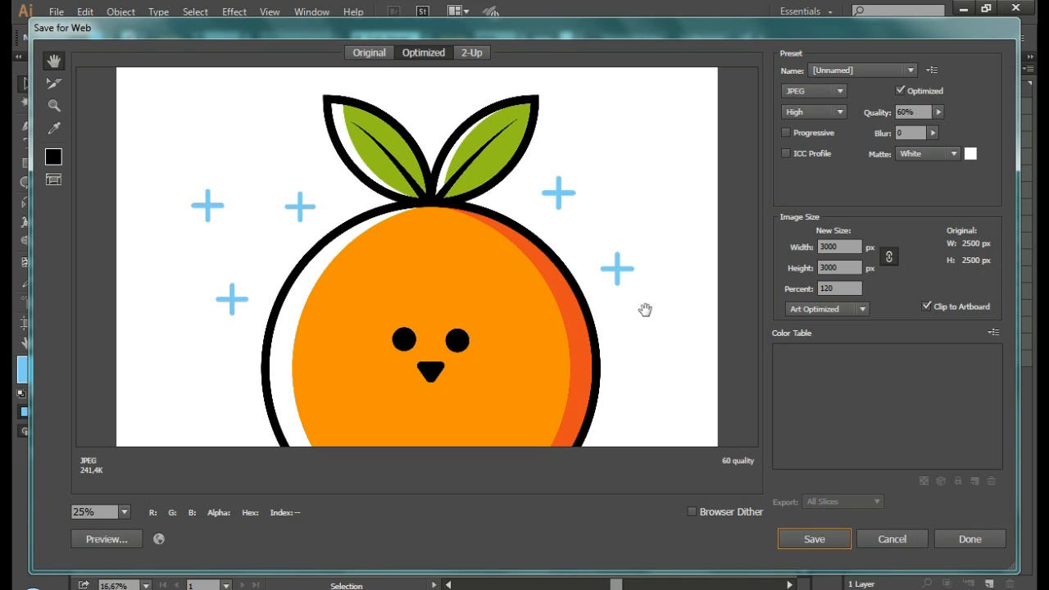
# Step: Save the optimized JPEG under the name orange in the projek folder on Local Disk (E:)
pyautogui.click(808, 538)
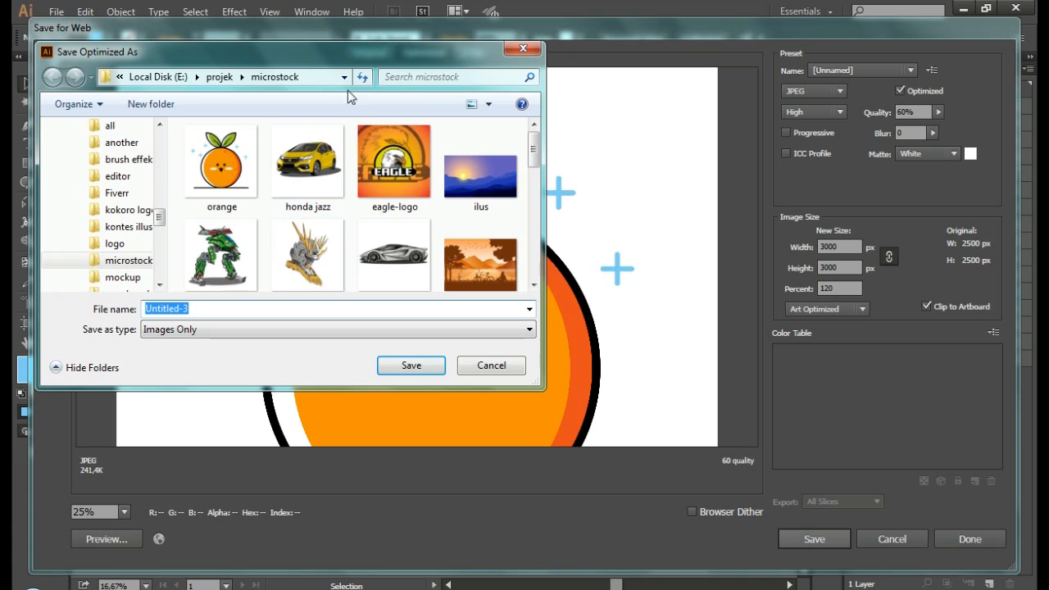
pyautogui.click(218, 77)
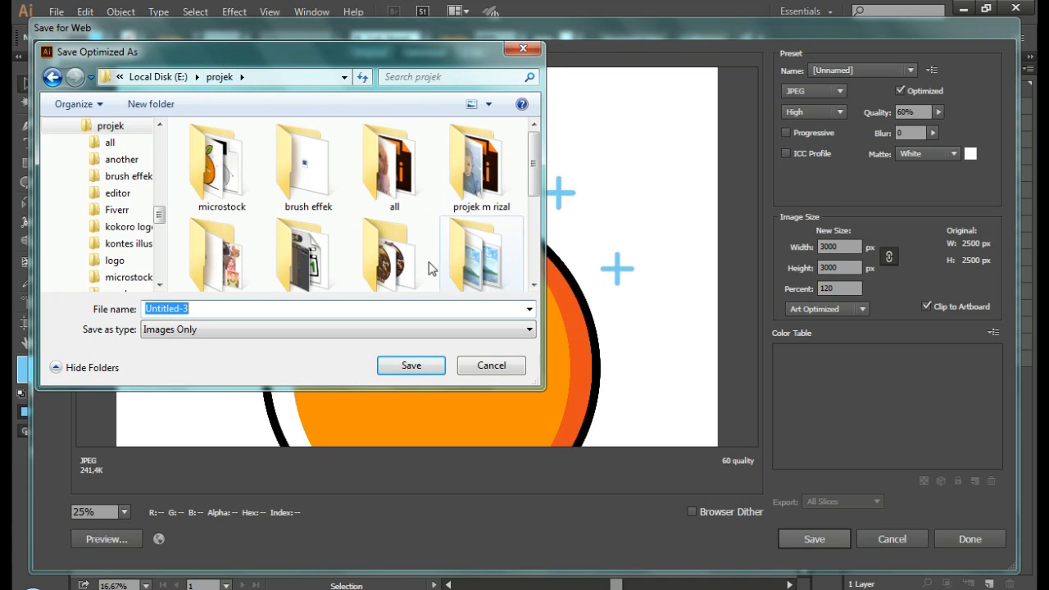
pyautogui.scroll(-5, 533, 279)
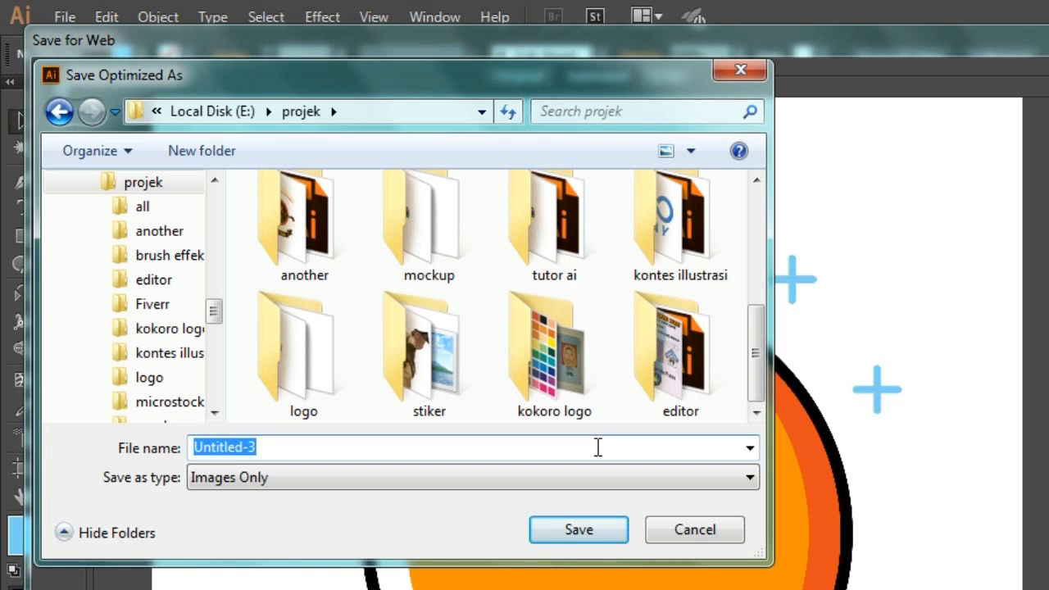
pyautogui.write('orange')
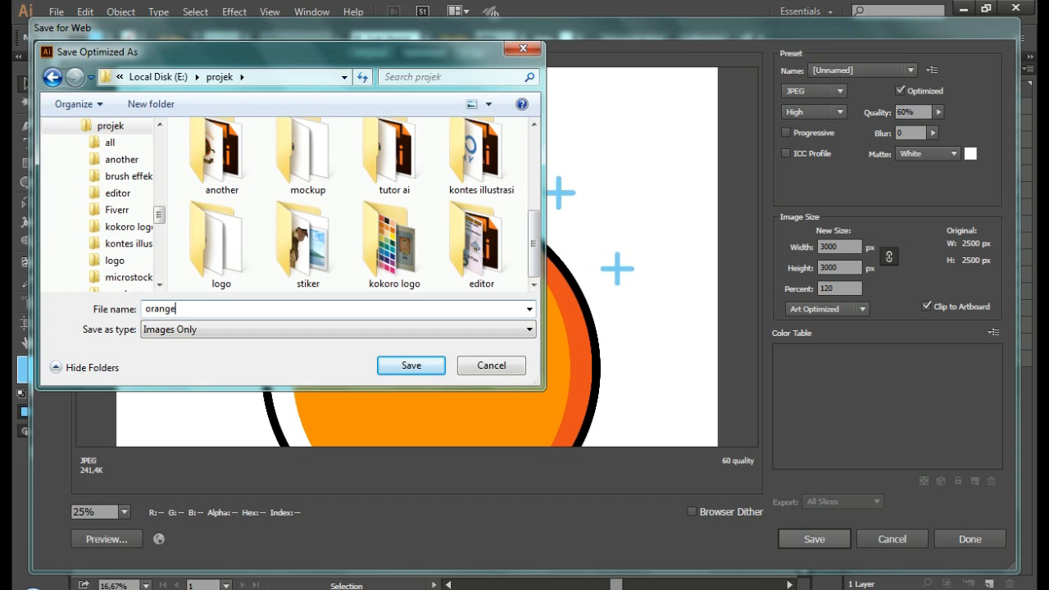
pyautogui.press('Return')
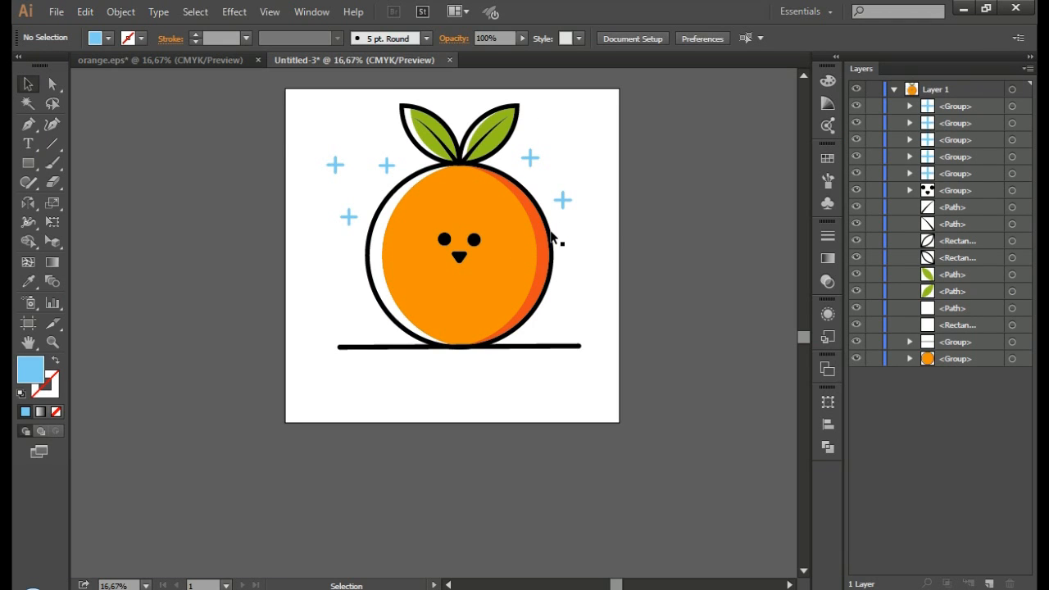
# Step: Save the document in the projek folder under the name orange, as an Illustrator EPS file
pyautogui.click(57, 12)
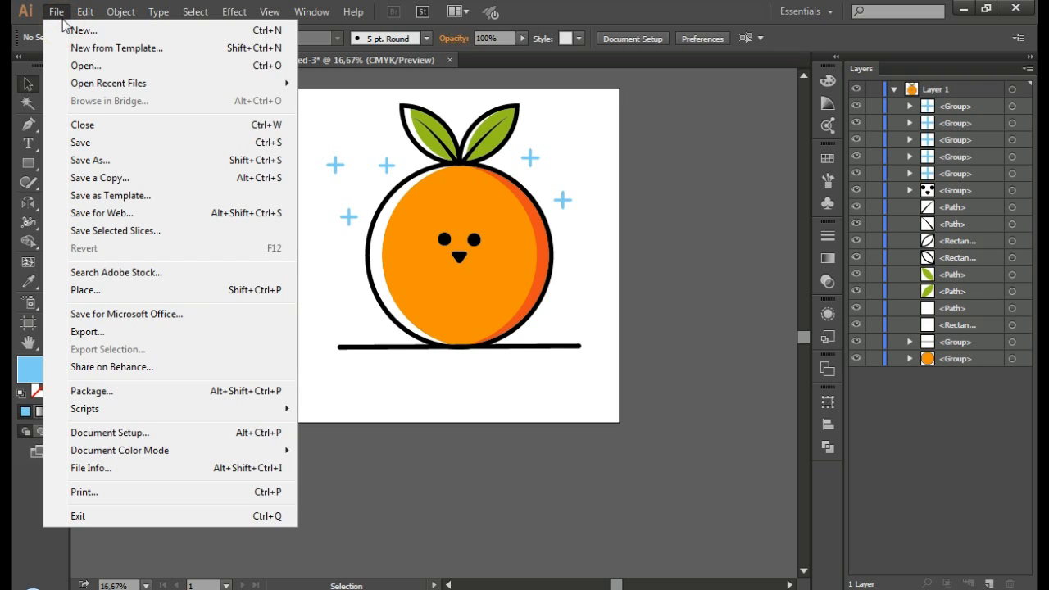
pyautogui.click(95, 164)
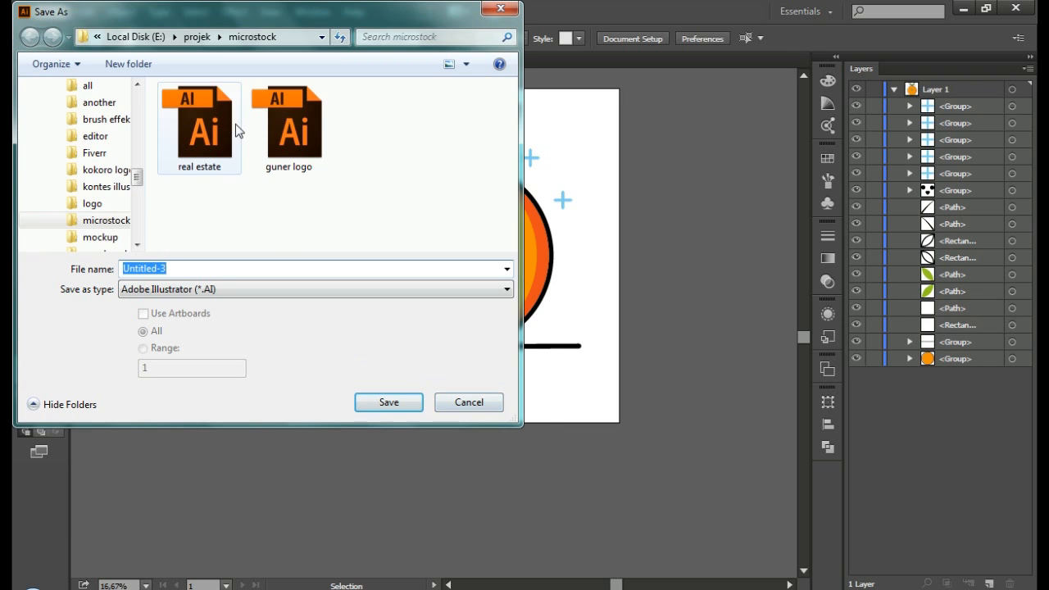
pyautogui.click(195, 37)
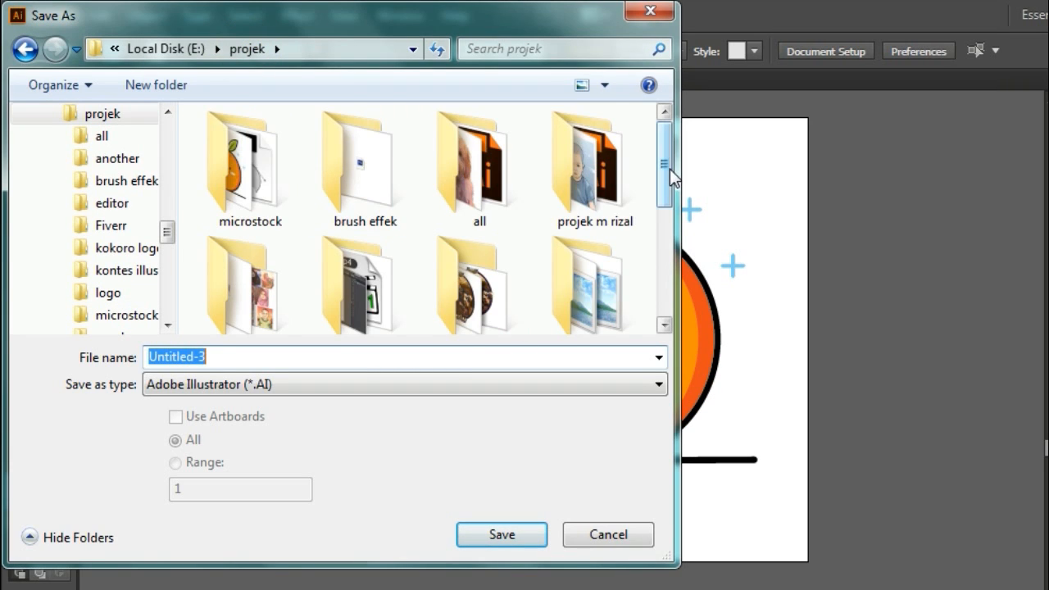
pyautogui.moveTo(671, 177)
pyautogui.mouseDown()
pyautogui.moveTo(671, 344)
pyautogui.moveTo(679, 128)
pyautogui.mouseUp()
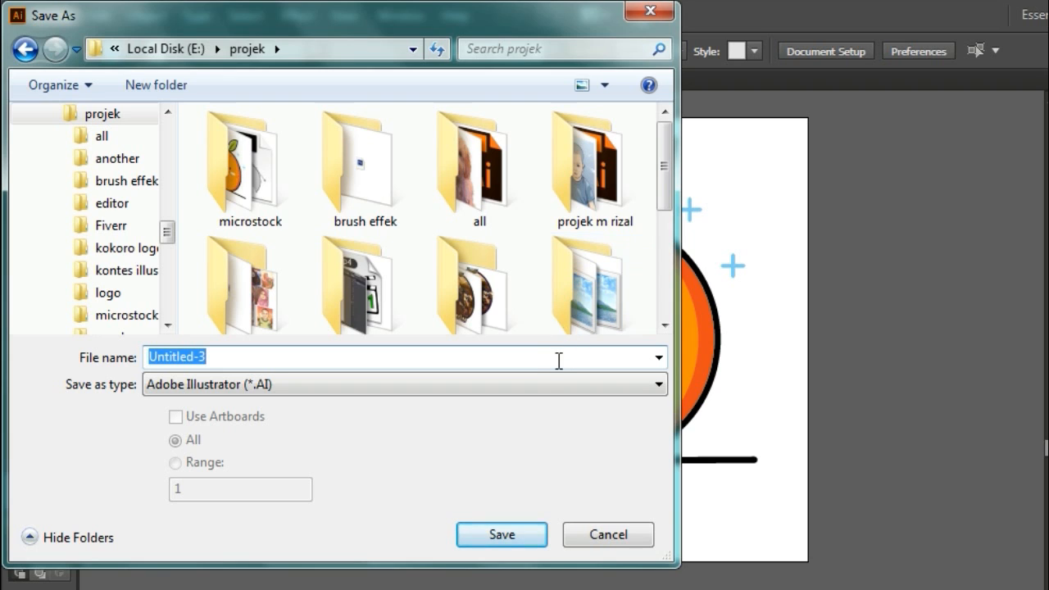
pyautogui.write('ora')
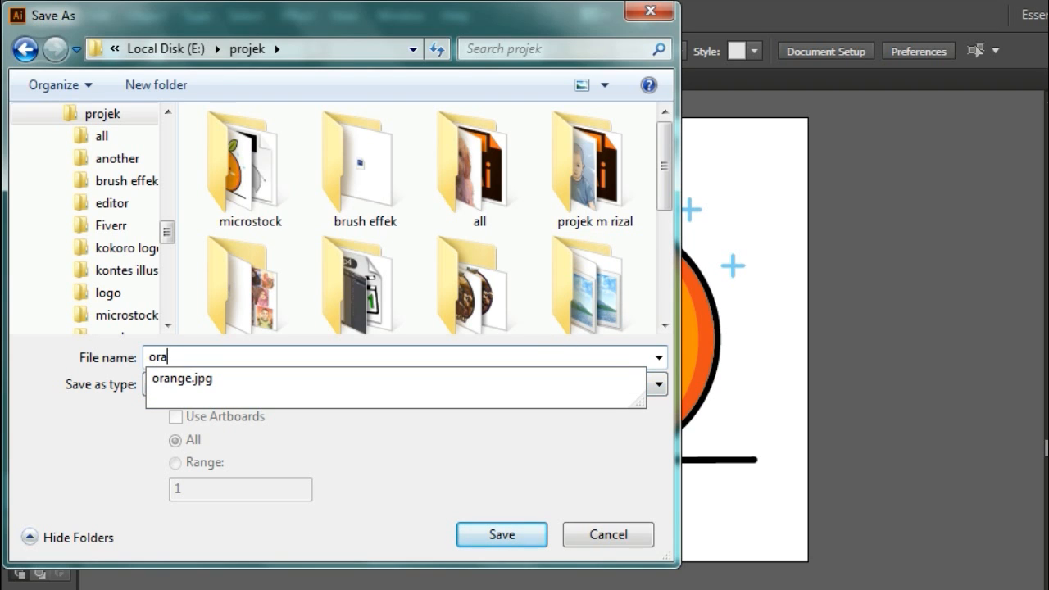
pyautogui.write('n')
pyautogui.write('ge')
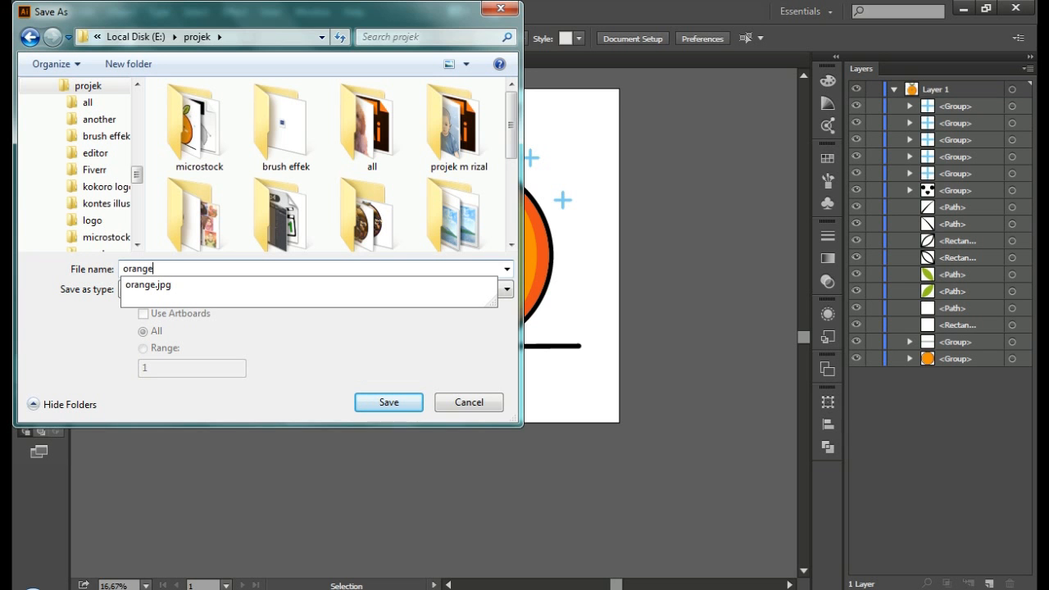
pyautogui.click(311, 296)
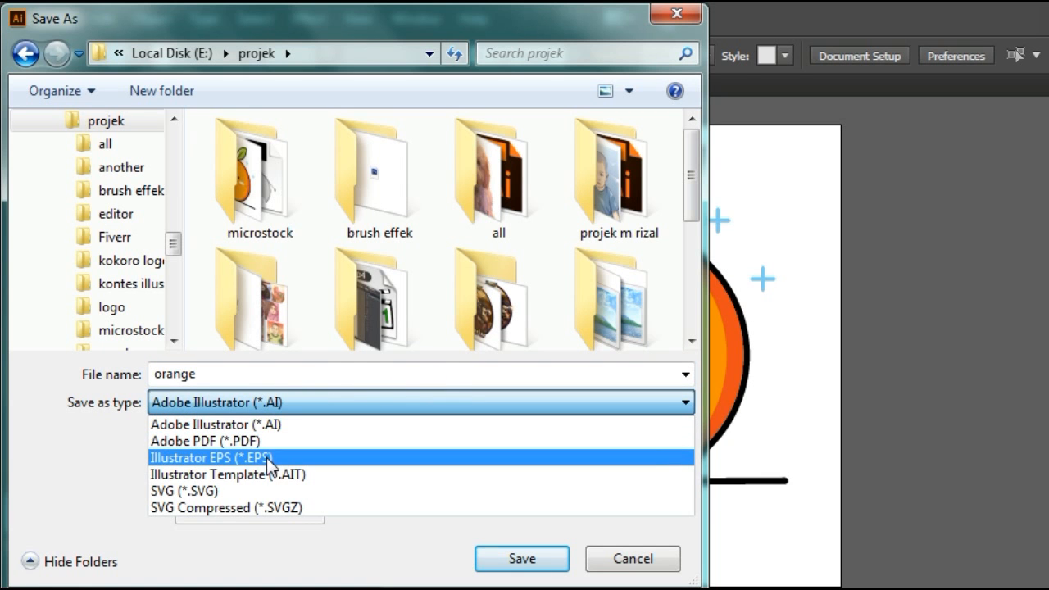
pyautogui.click(268, 457)
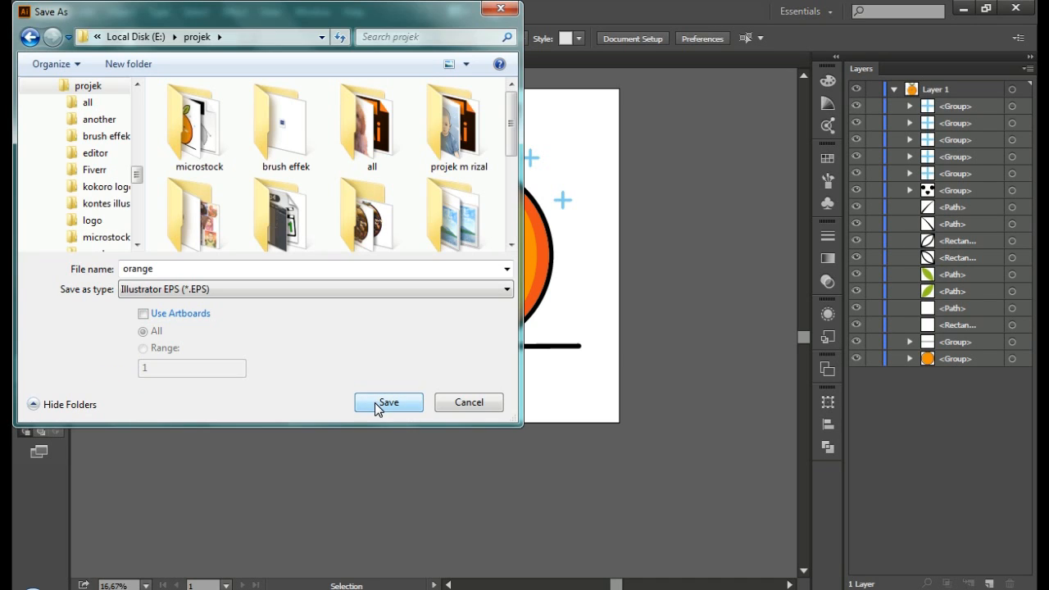
pyautogui.click(378, 406)
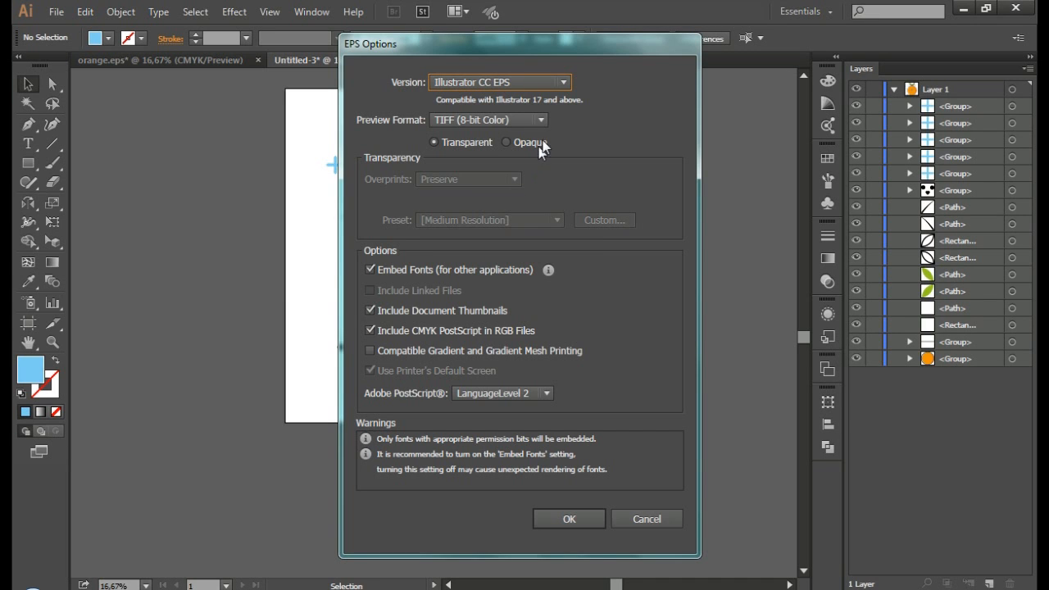
# Step: Set the EPS version to Illustrator 10 EPS and confirm the EPS options
pyautogui.click(563, 82)
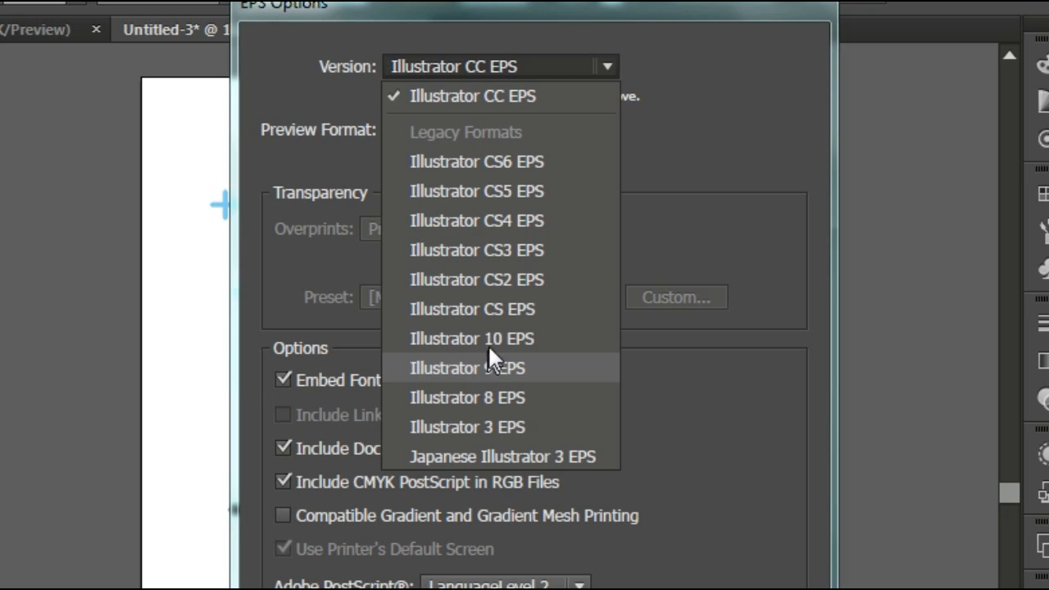
pyautogui.click(491, 339)
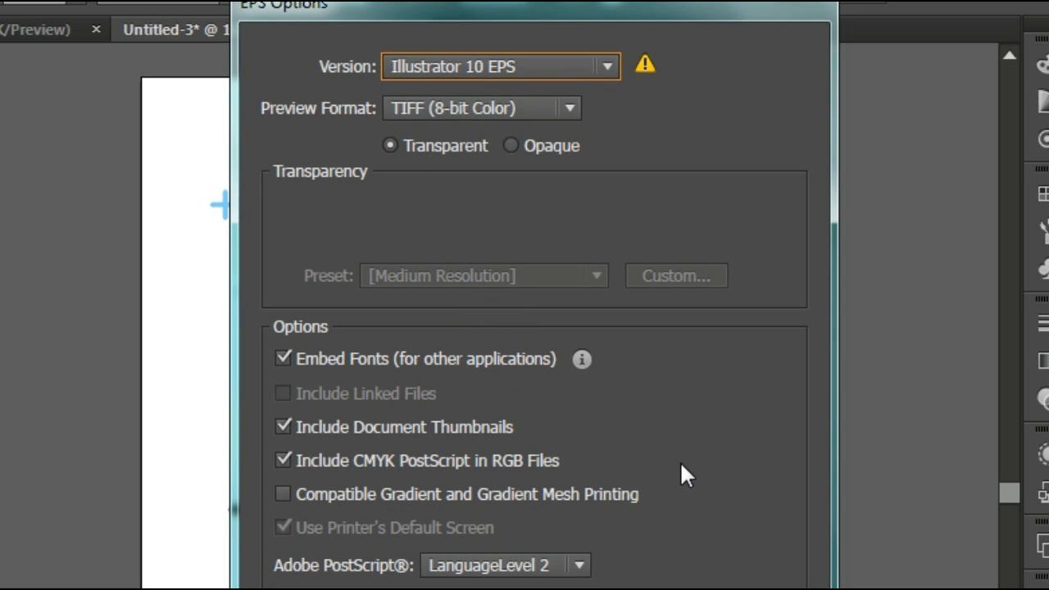
pyautogui.click(552, 502)
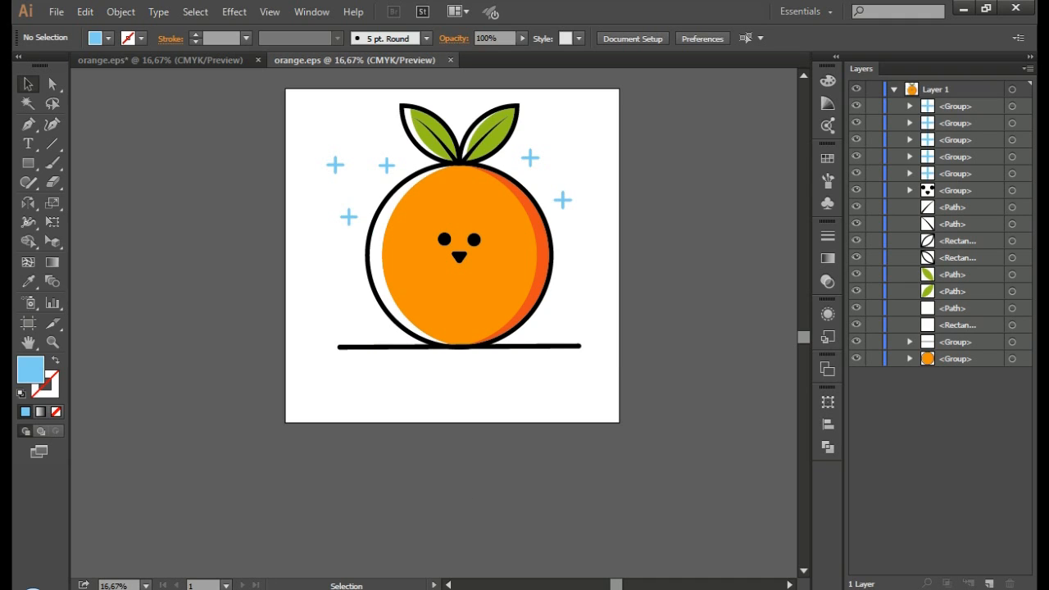
# Step: Switch to Windows Explorer and check the projek folder on Local Disk (E:) for the saved orange files
pyautogui.click(94, 587)
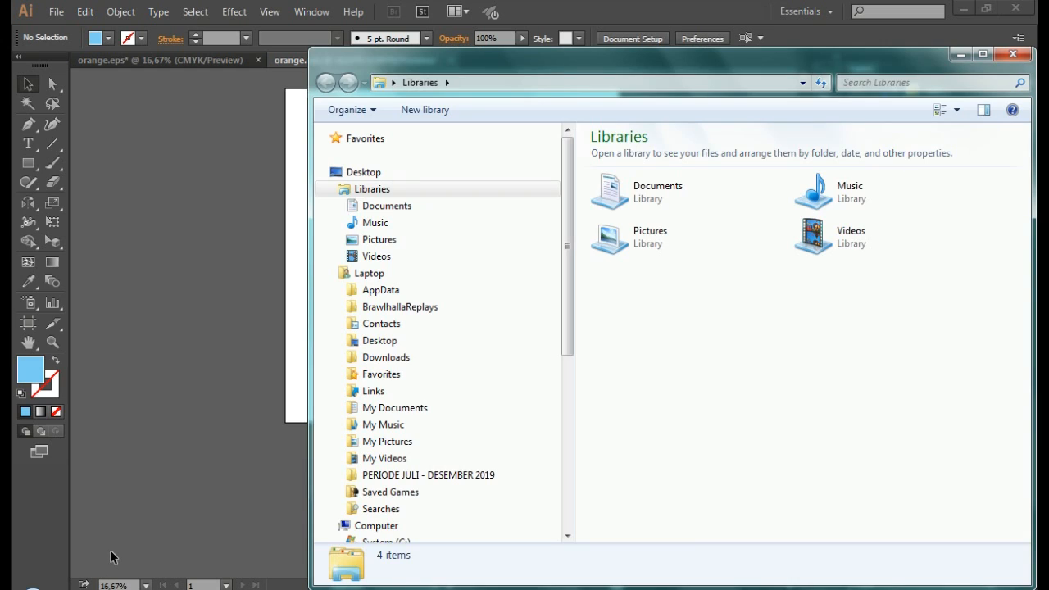
pyautogui.click(983, 53)
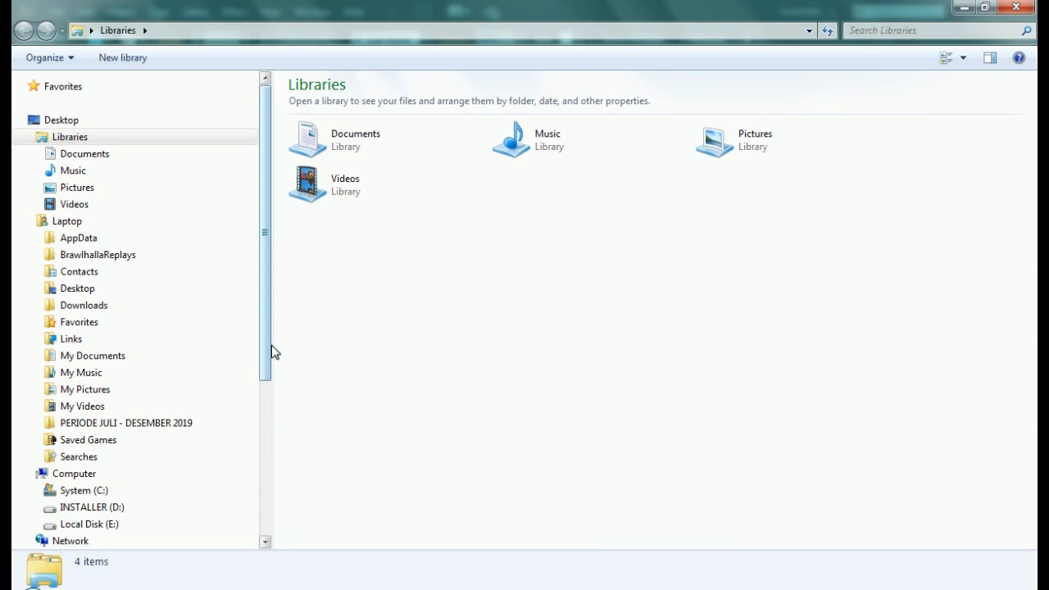
pyautogui.moveTo(267, 354); pyautogui.dragTo(256, 416)
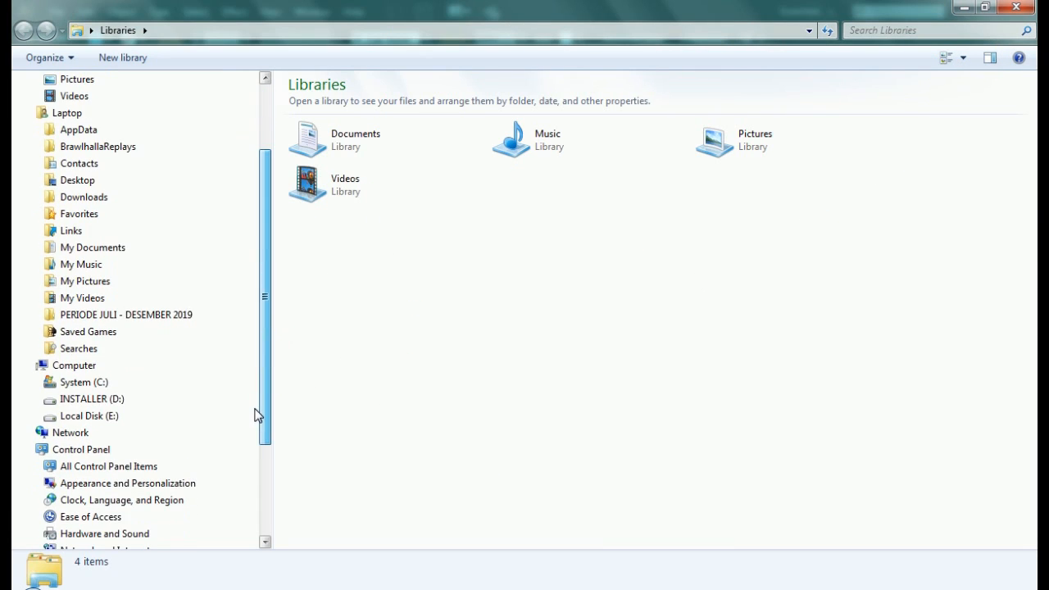
pyautogui.click(112, 415)
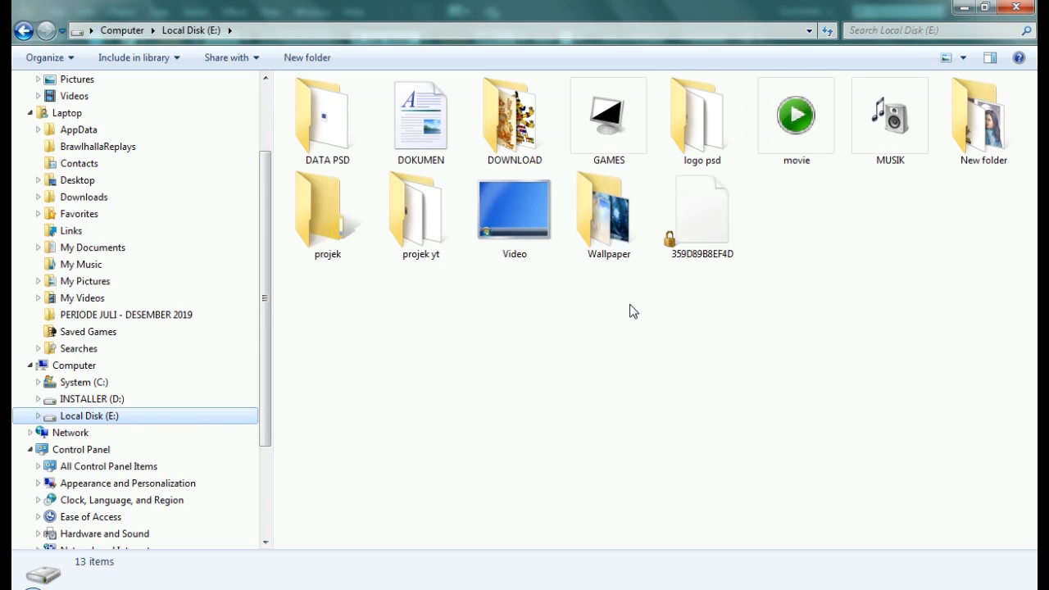
pyautogui.doubleClick(334, 244)
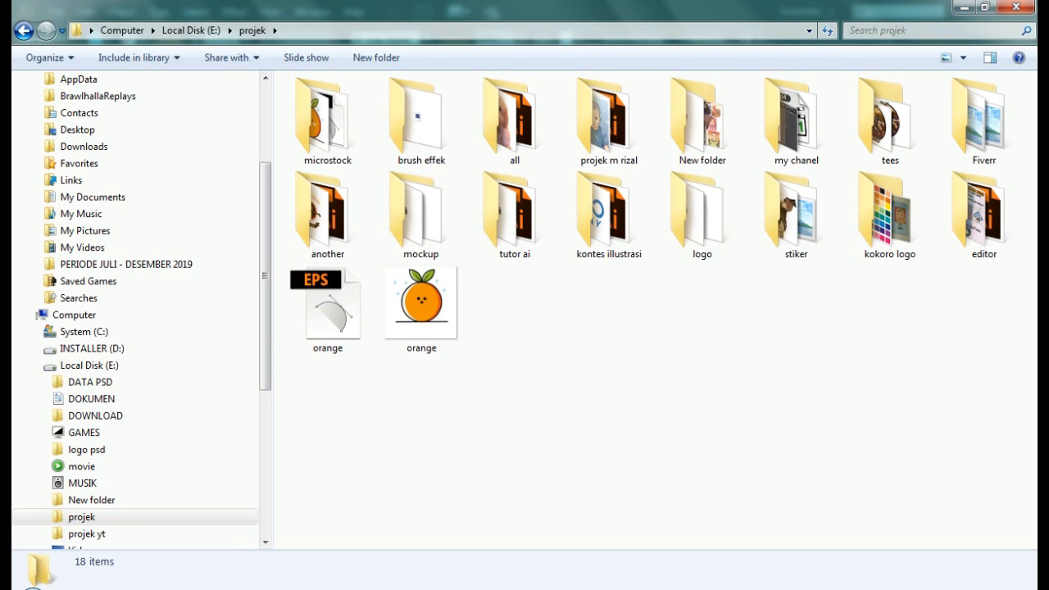
# Step: Switch to Chrome and open the image upload page from the Shutterstock contributor dashboard
pyautogui.click(150, 589)
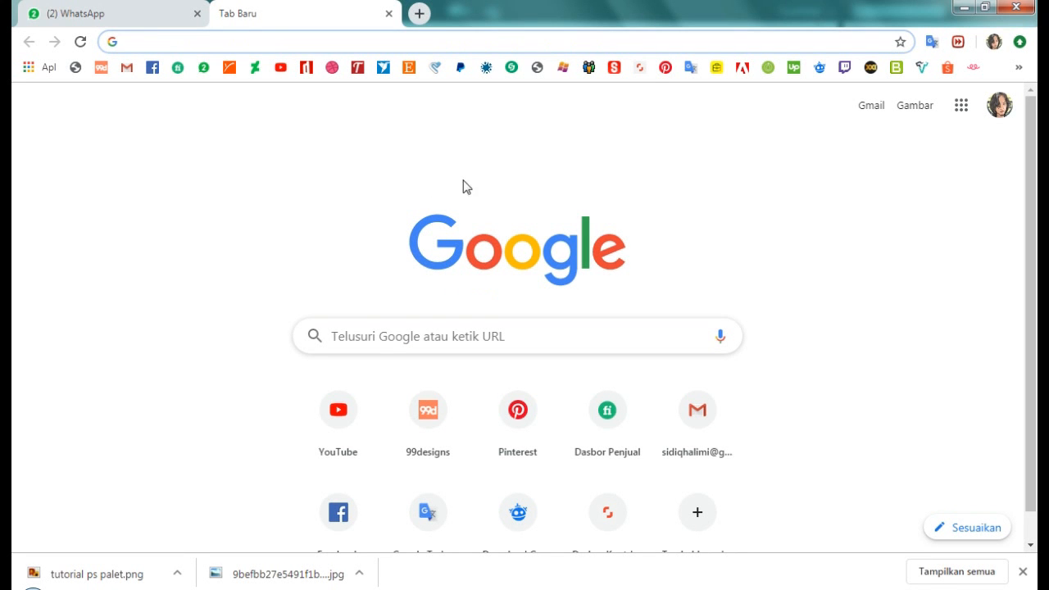
pyautogui.click(641, 69)
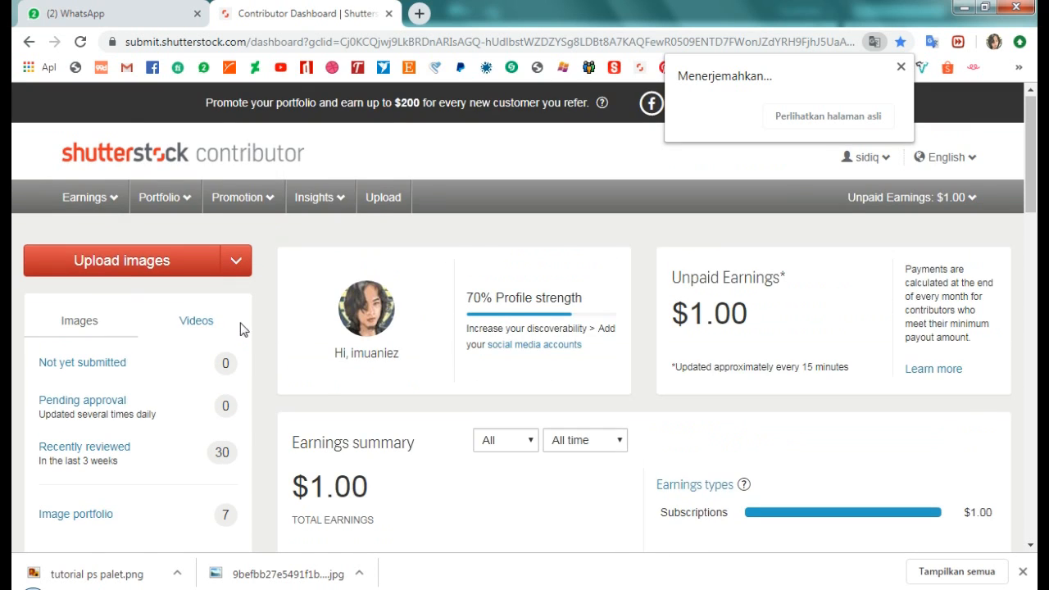
pyautogui.click(135, 263)
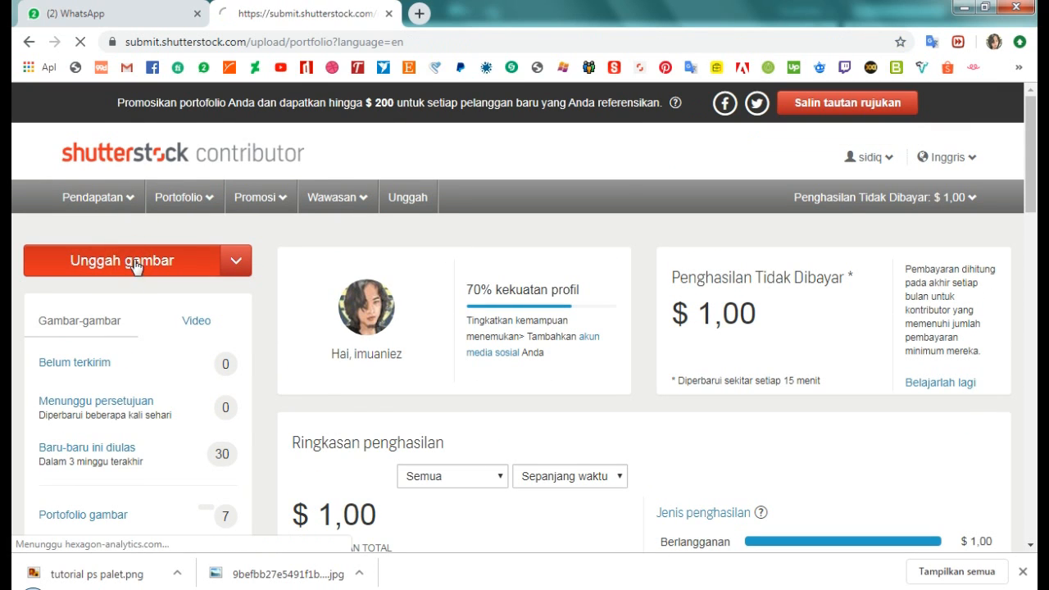
pyautogui.scroll(-1, 433, 282)
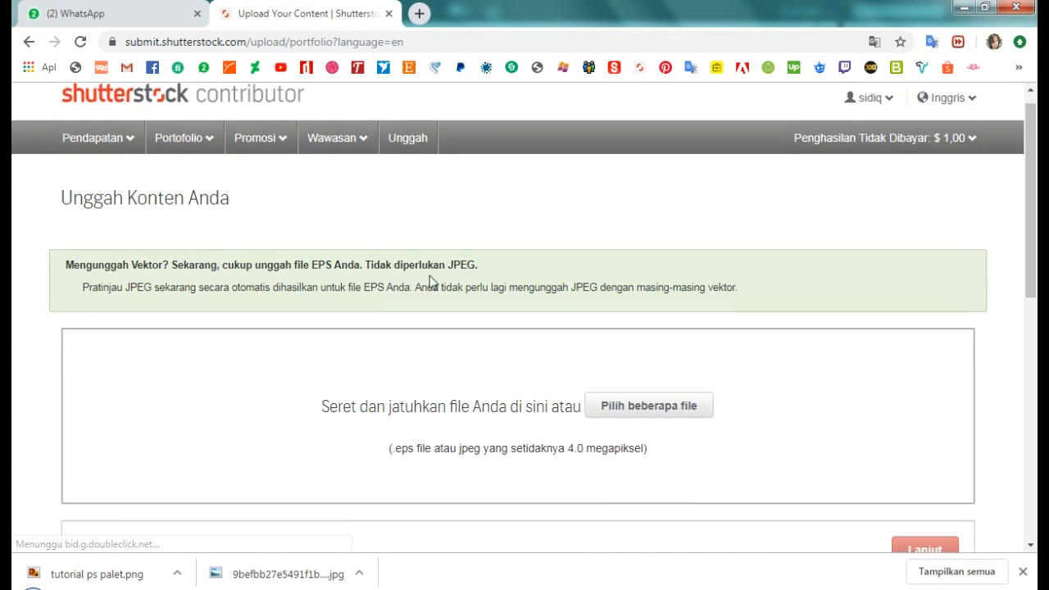
# Step: Upload both the orange EPS and the orange JPEG from the projek folder to Shutterstock
pyautogui.click(664, 355)
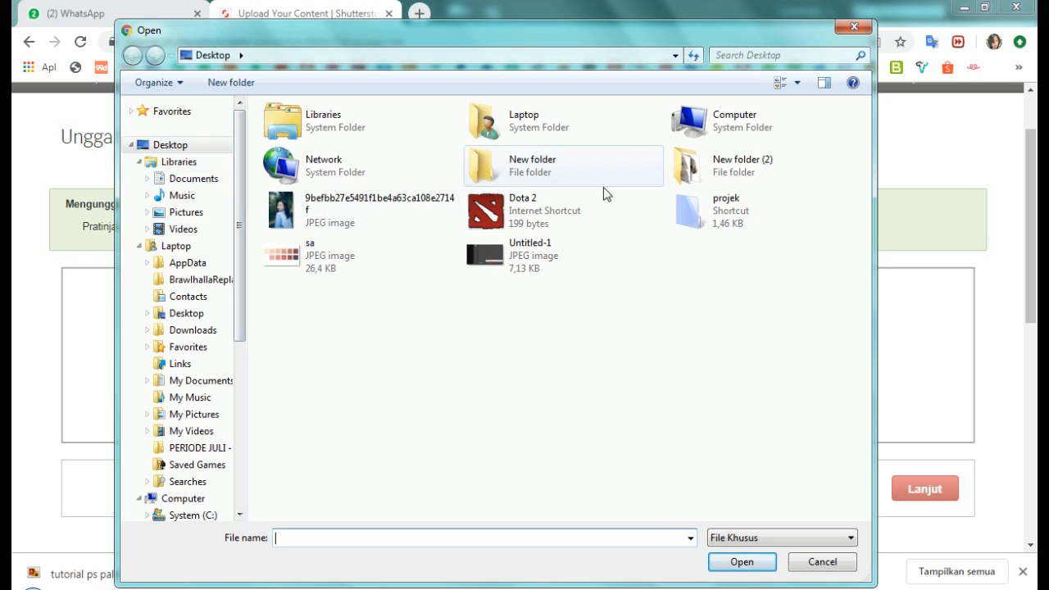
pyautogui.doubleClick(688, 211)
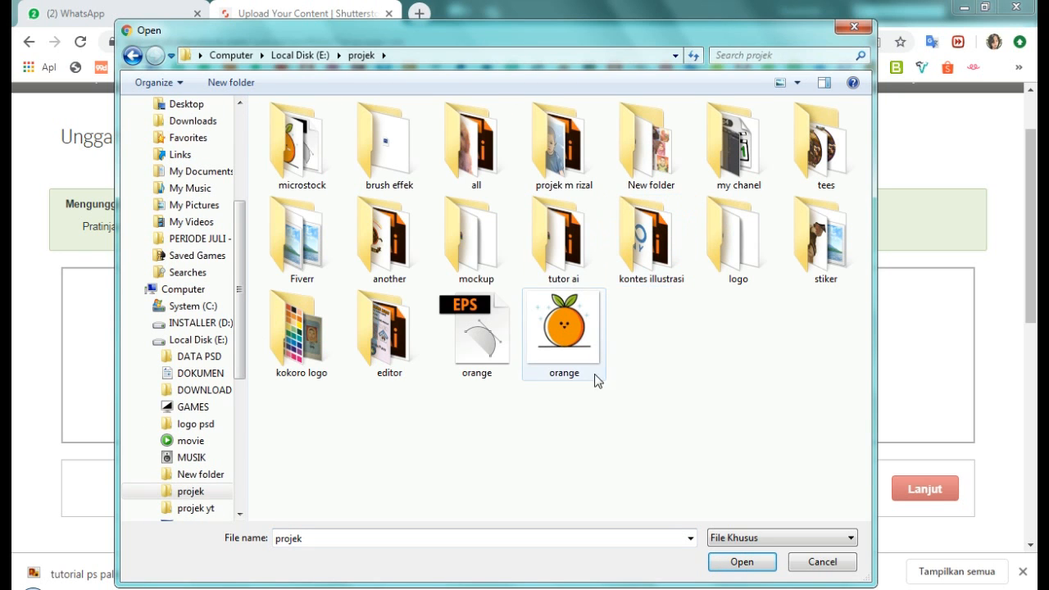
pyautogui.moveTo(487, 410); pyautogui.dragTo(610, 348)
pyautogui.click(741, 562)
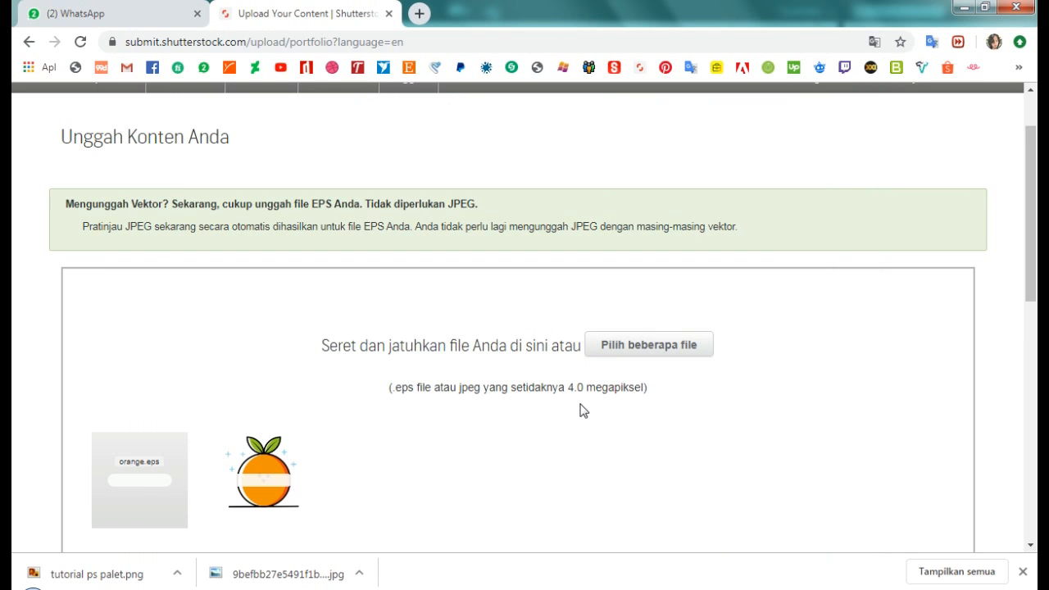
pyautogui.scroll(-1, 575, 414)
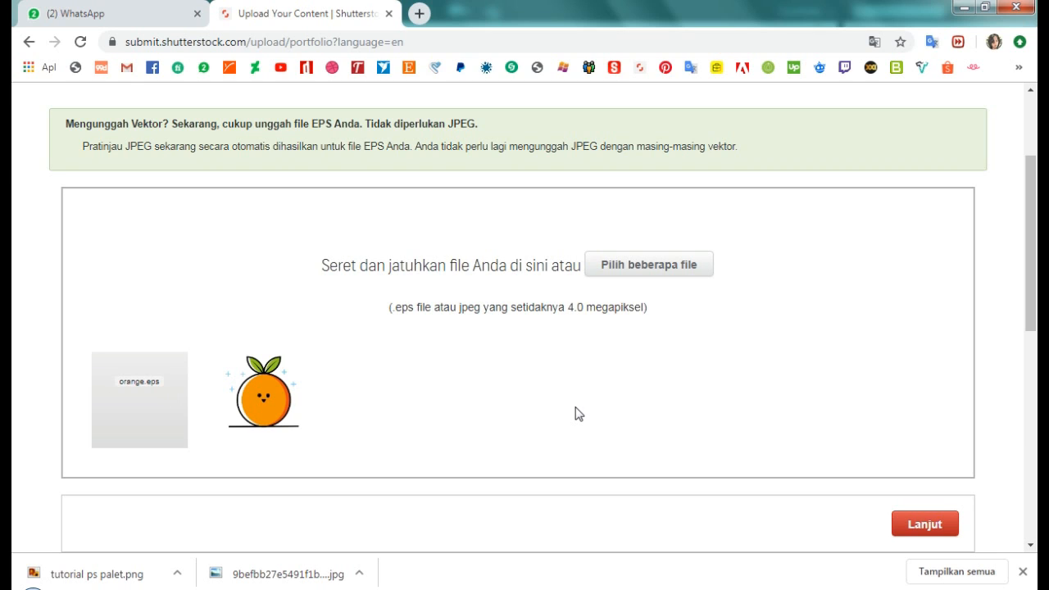
# Step: Continue to the submission page, select orange.jpg and set its image type to Ilustrasi
pyautogui.click(925, 524)
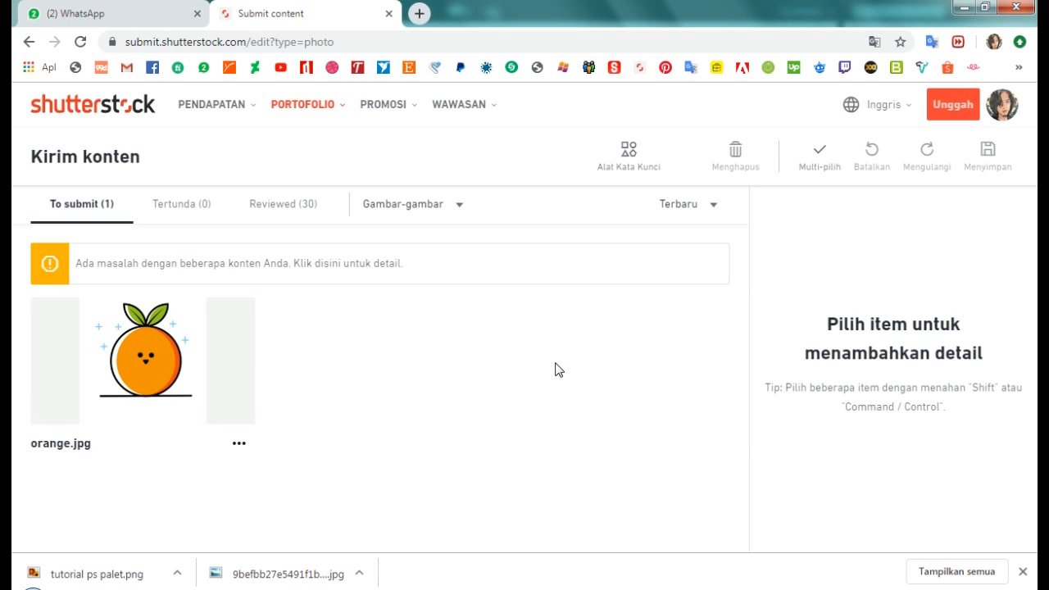
pyautogui.click(53, 322)
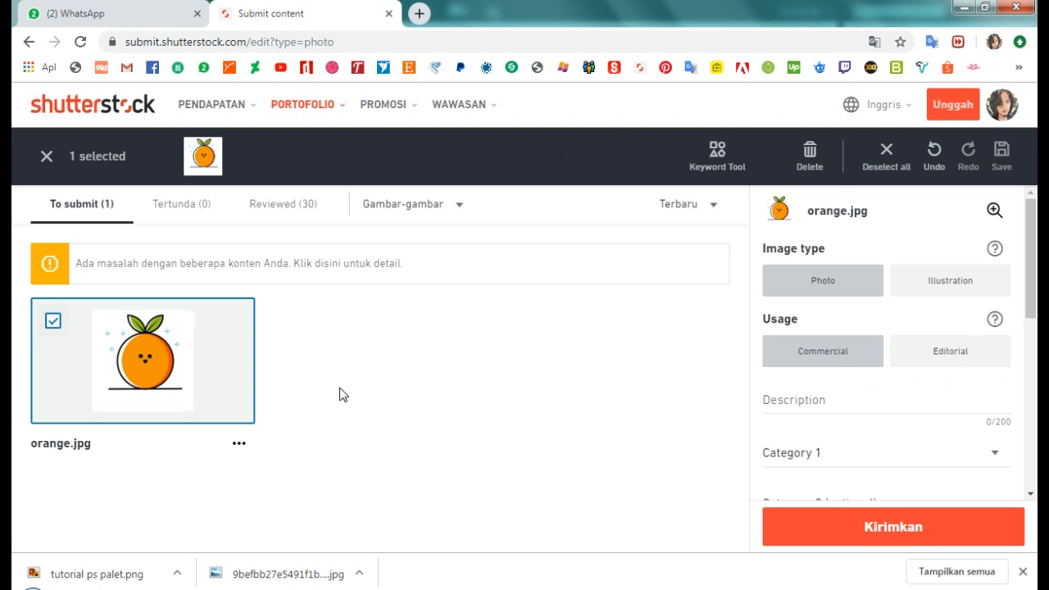
pyautogui.click(910, 288)
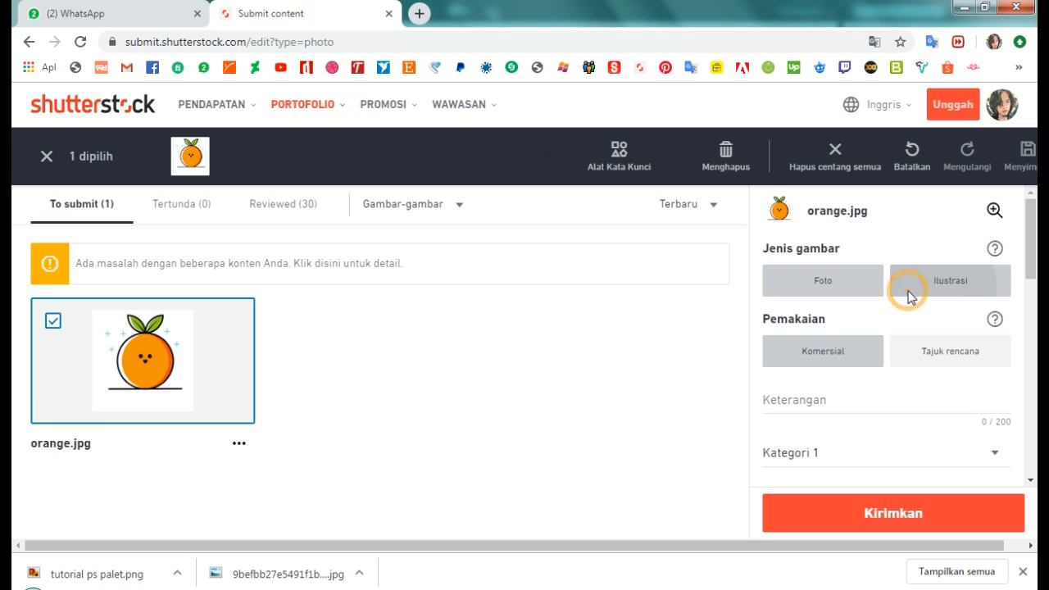
# Step: Enter the description "Cute fresh orange cartoon image" and set Kategori 1 to Seni
pyautogui.click(841, 395)
pyautogui.write('Cute fresh orange cartoon image')
pyautogui.scroll(-1, 871, 440)
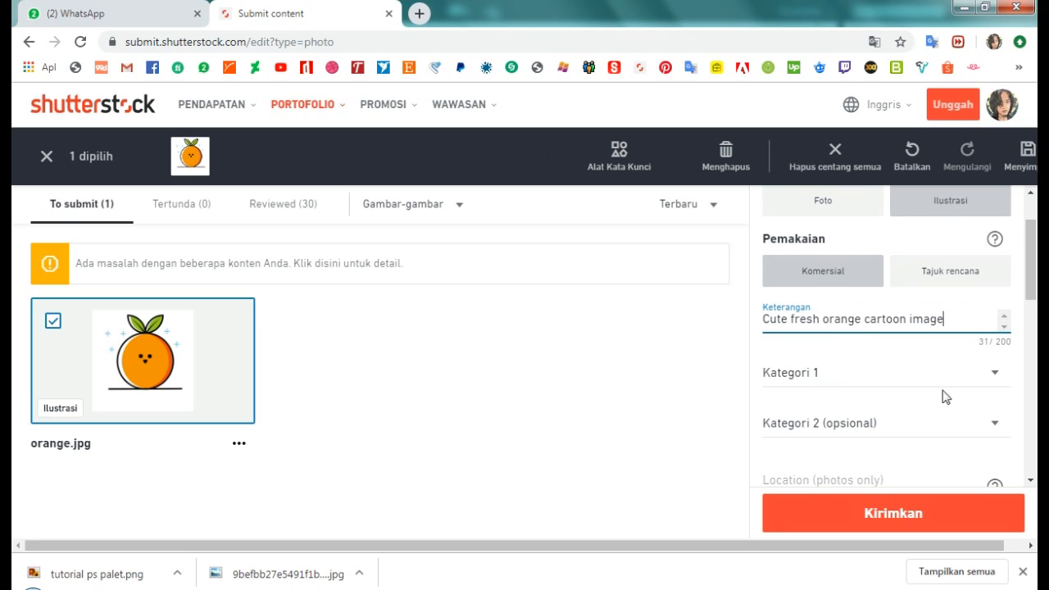
pyautogui.click(992, 378)
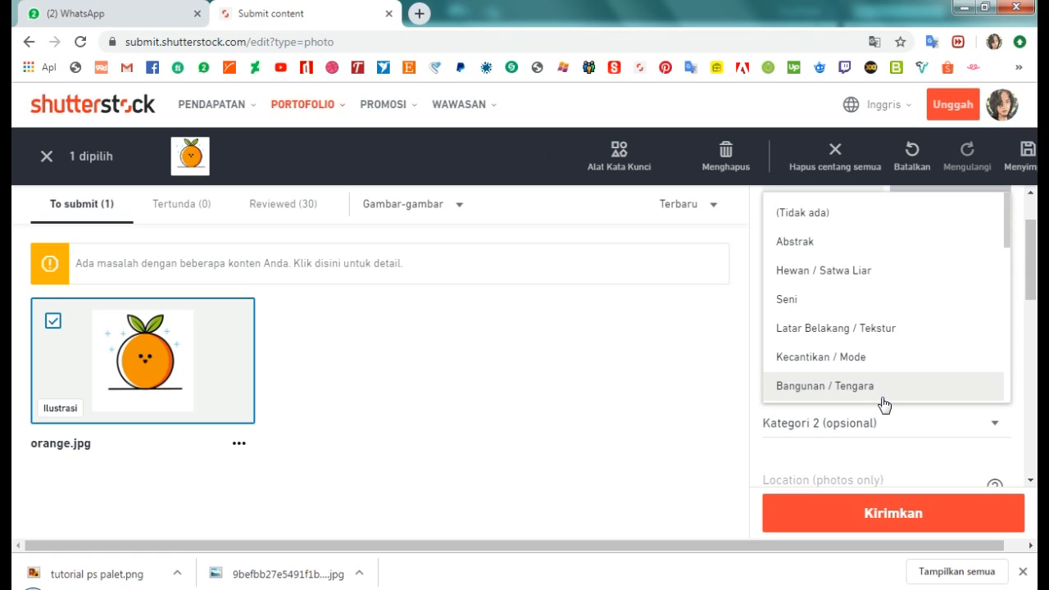
pyautogui.click(859, 302)
# Step: Look through the options for Kategori 2 and set it to Alam
pyautogui.scroll(-1, 890, 414)
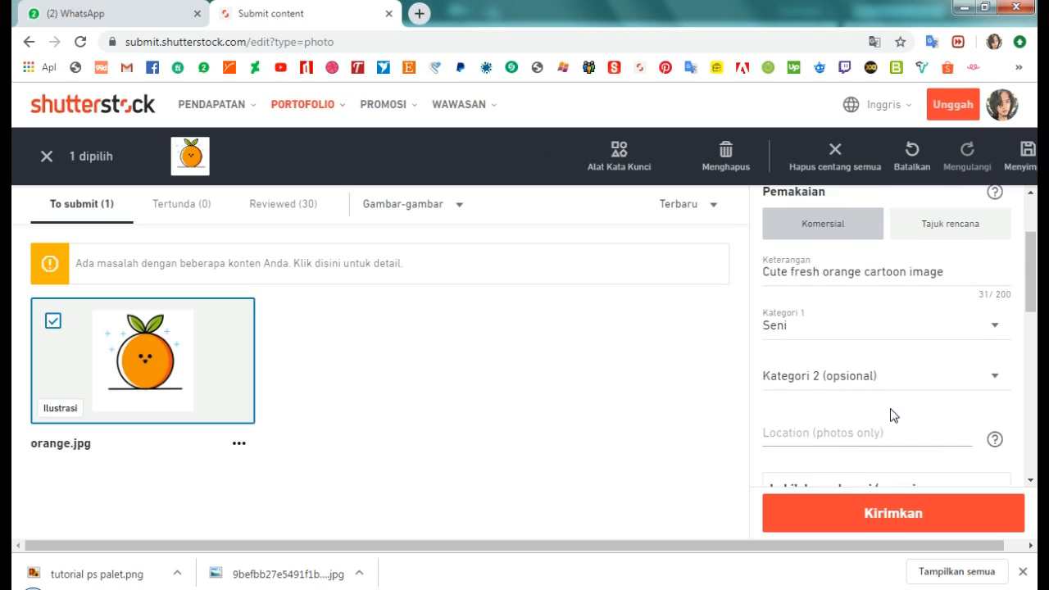
pyautogui.click(1001, 354)
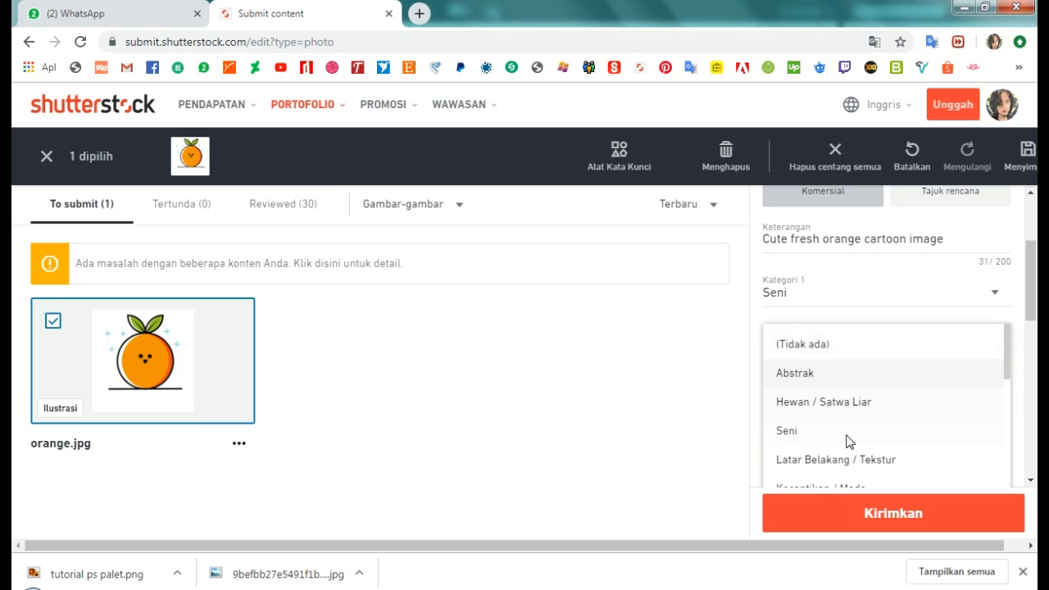
pyautogui.scroll(-2, 849, 438)
pyautogui.scroll(-2, 859, 430)
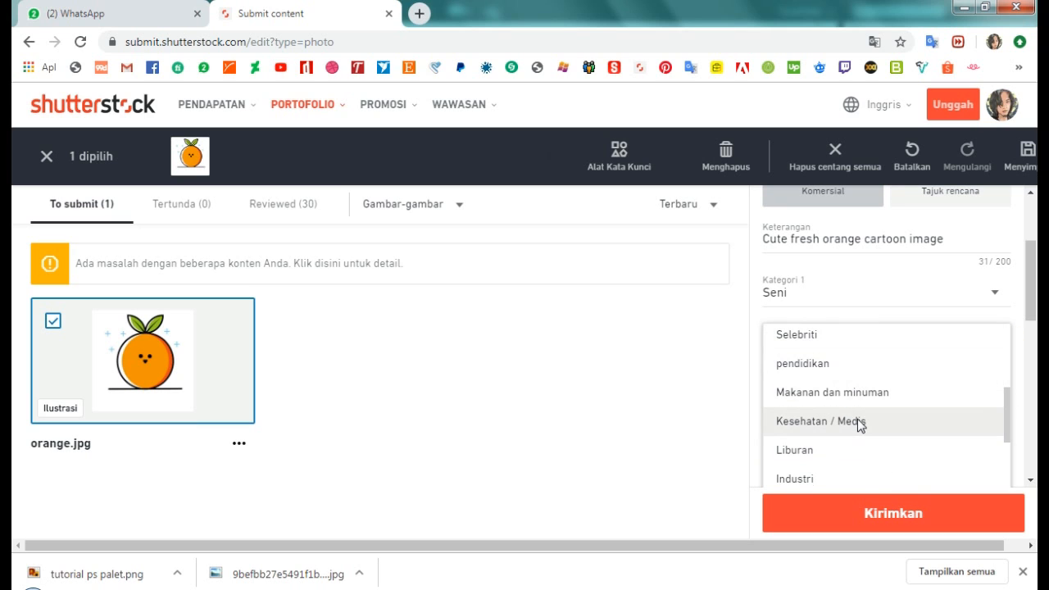
pyautogui.scroll(-2, 858, 427)
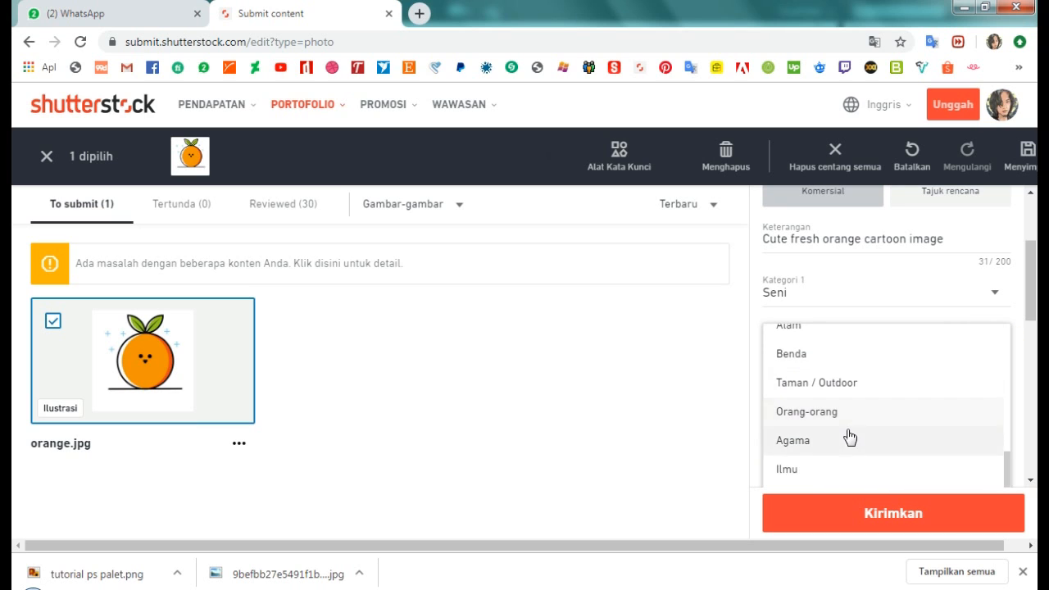
pyautogui.scroll(2, 849, 438)
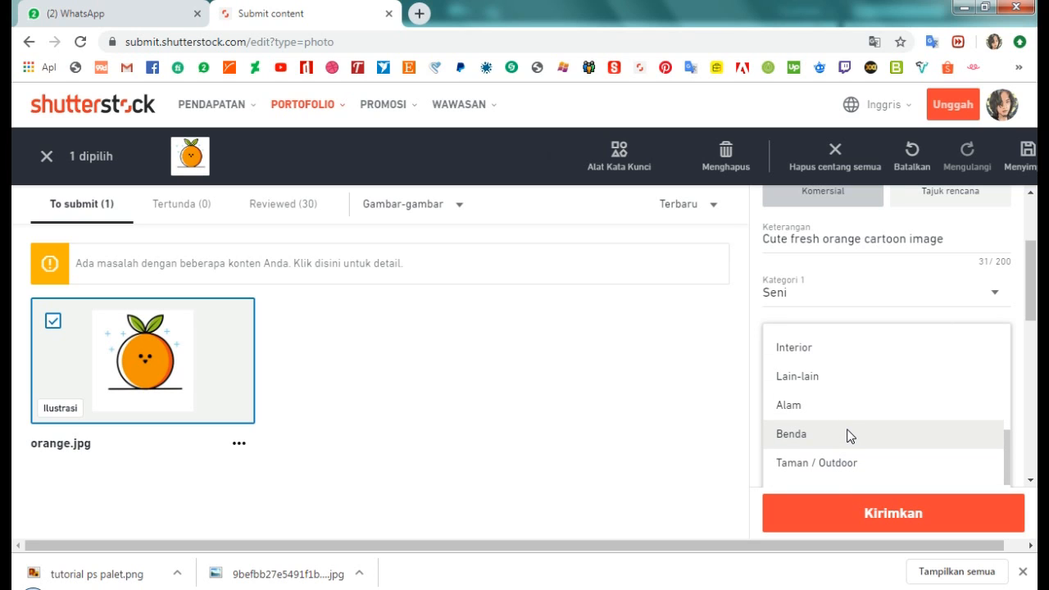
pyautogui.scroll(-1, 849, 436)
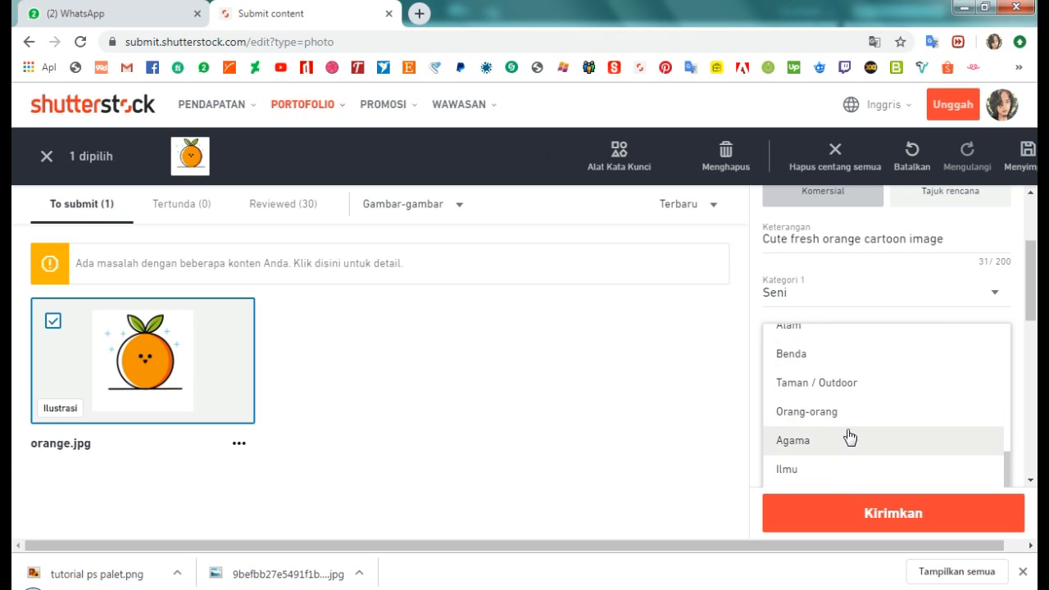
pyautogui.scroll(-1, 850, 439)
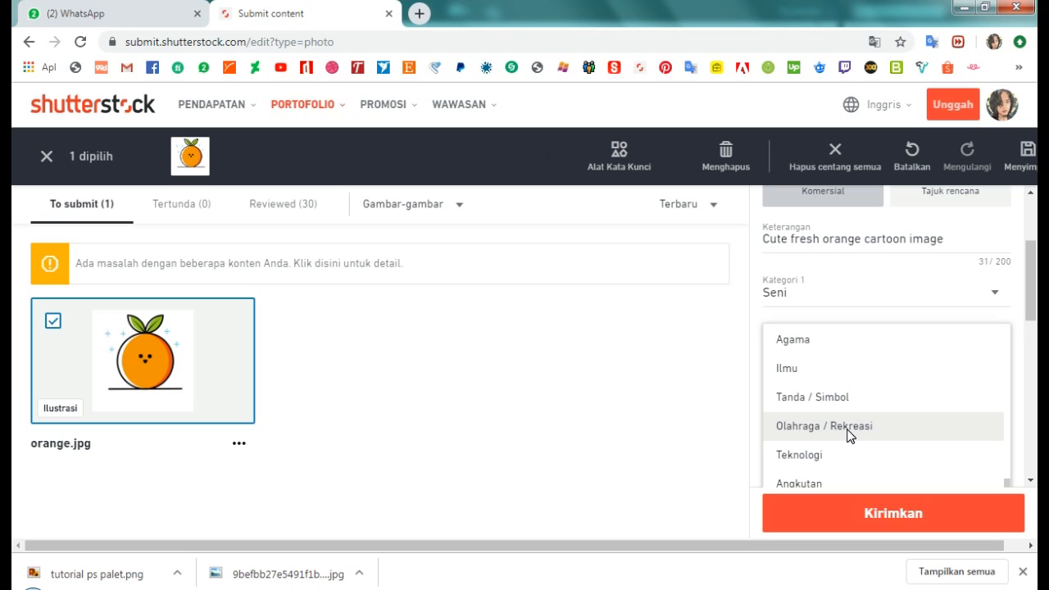
pyautogui.scroll(2, 850, 436)
pyautogui.scroll(-2, 850, 437)
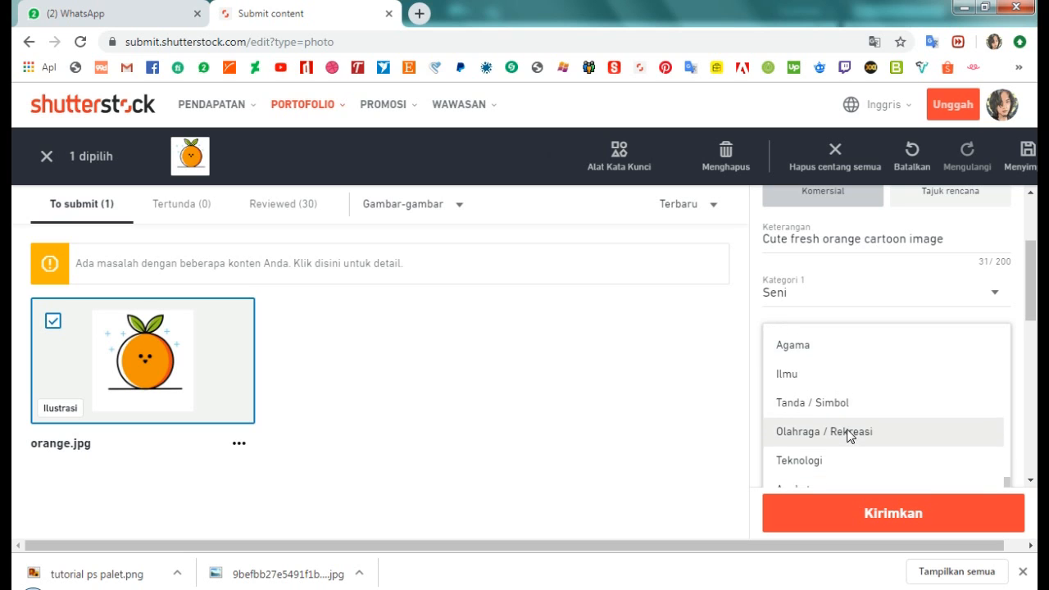
pyautogui.scroll(2, 850, 436)
pyautogui.scroll(-4, 850, 436)
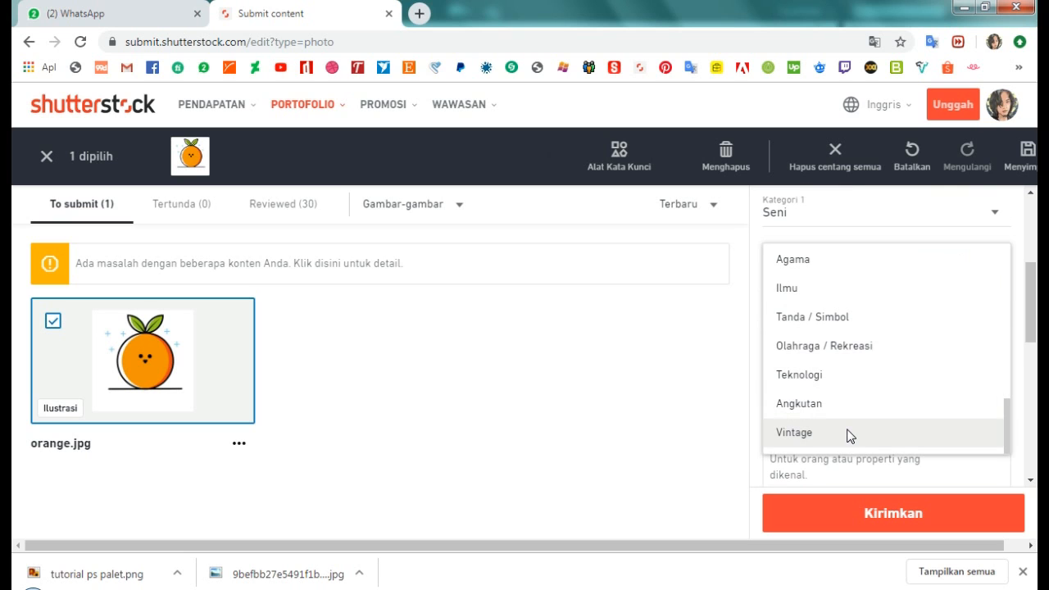
pyautogui.scroll(2, 853, 422)
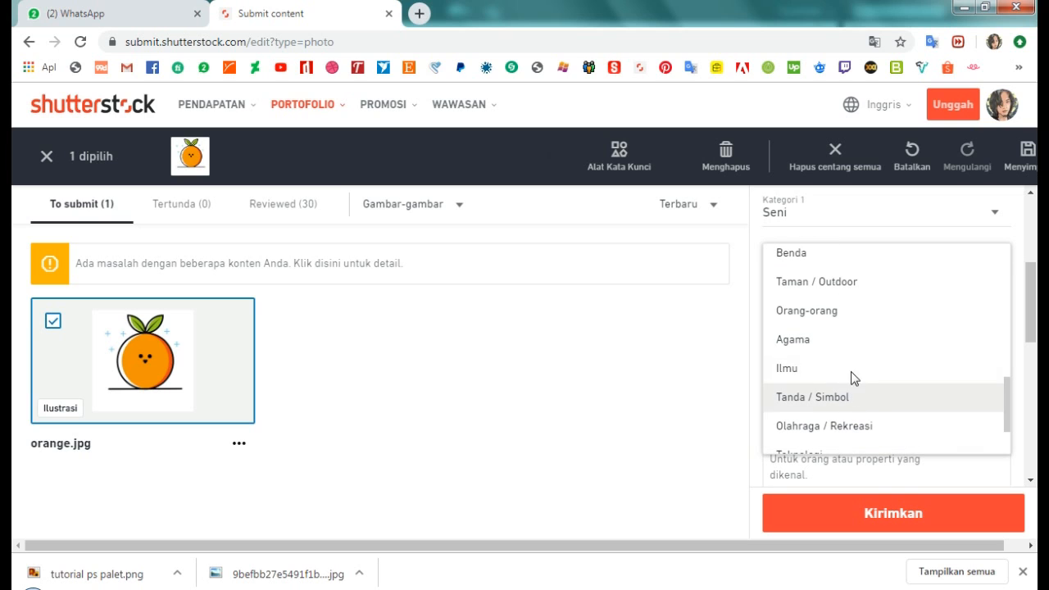
pyautogui.scroll(3, 831, 311)
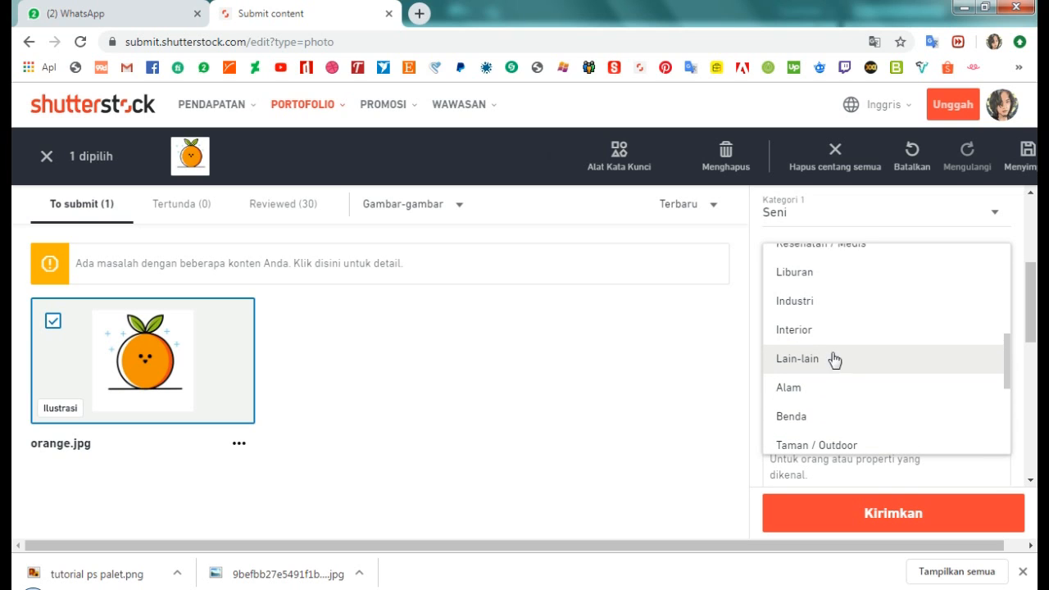
pyautogui.scroll(2, 833, 349)
pyautogui.scroll(2, 837, 339)
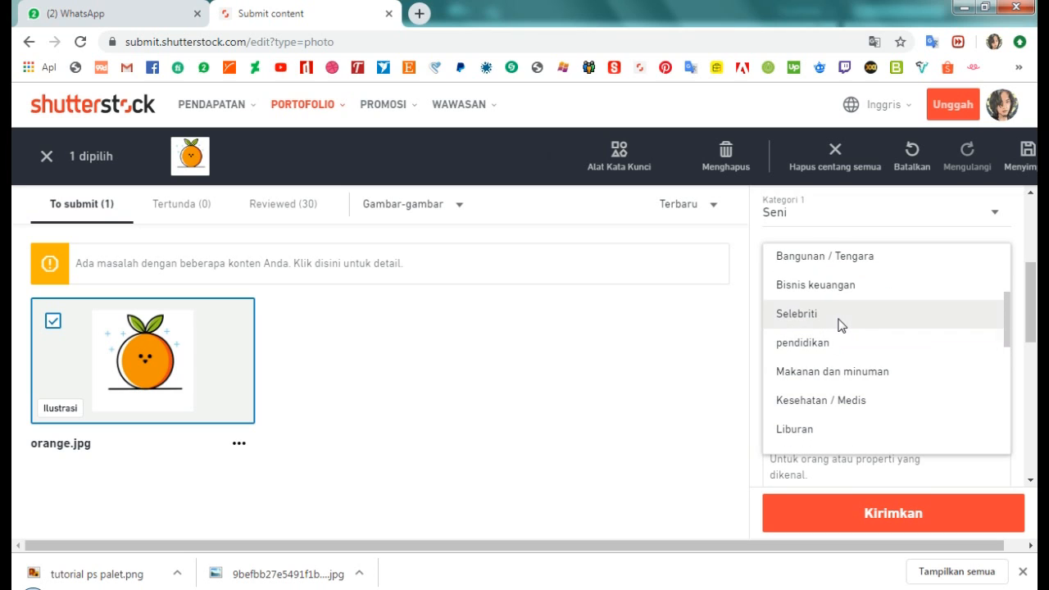
pyautogui.scroll(1, 842, 324)
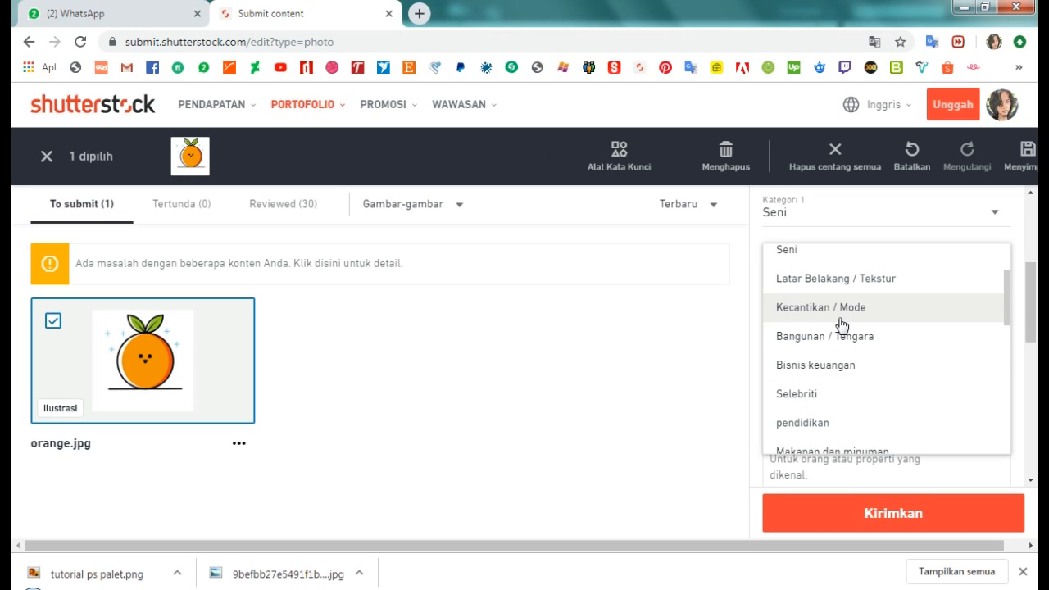
pyautogui.scroll(1, 842, 324)
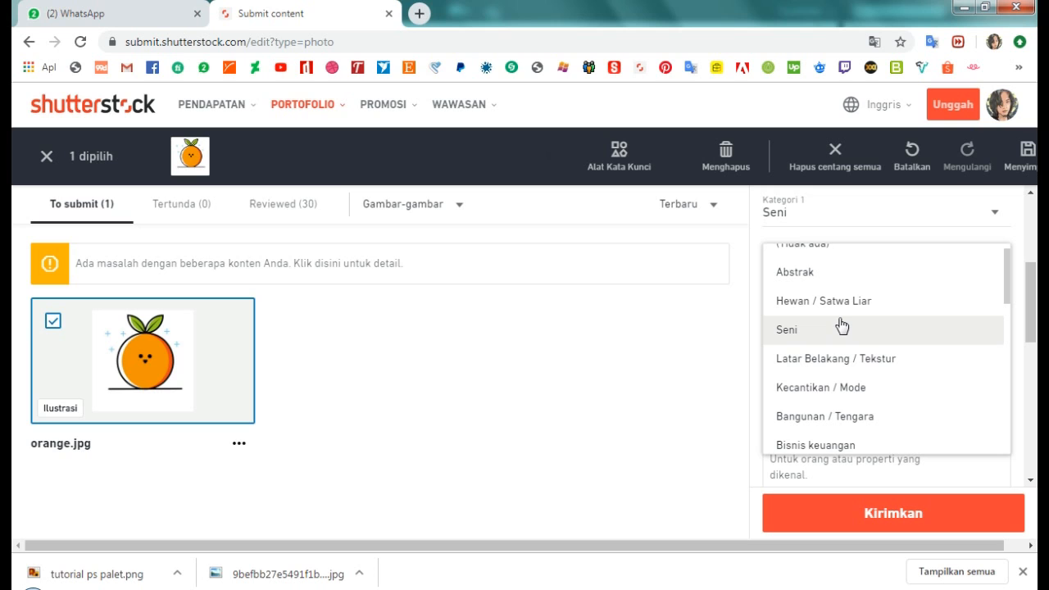
pyautogui.scroll(3, 842, 325)
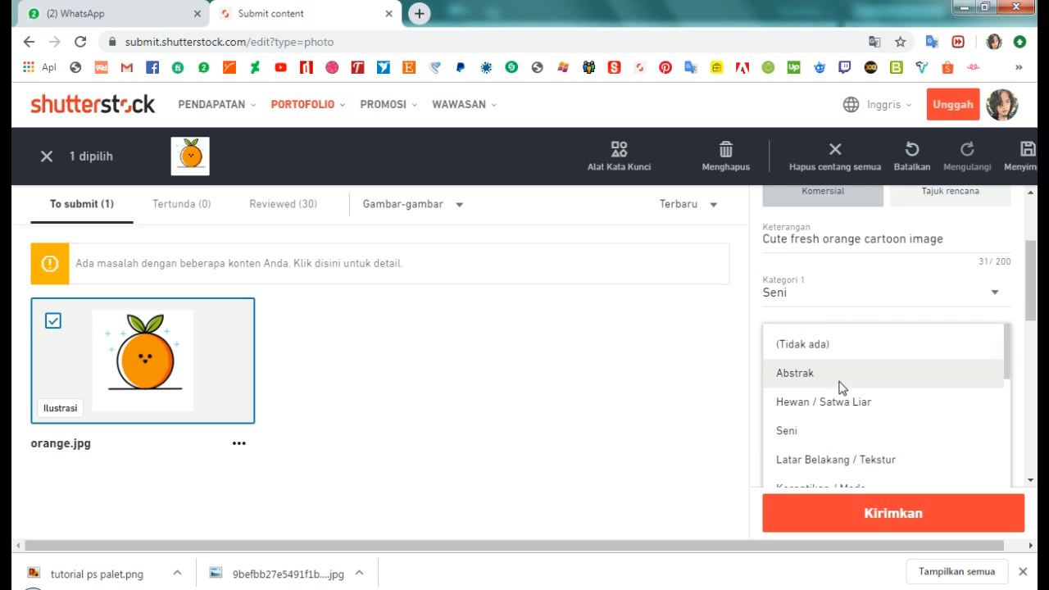
pyautogui.scroll(-5, 842, 387)
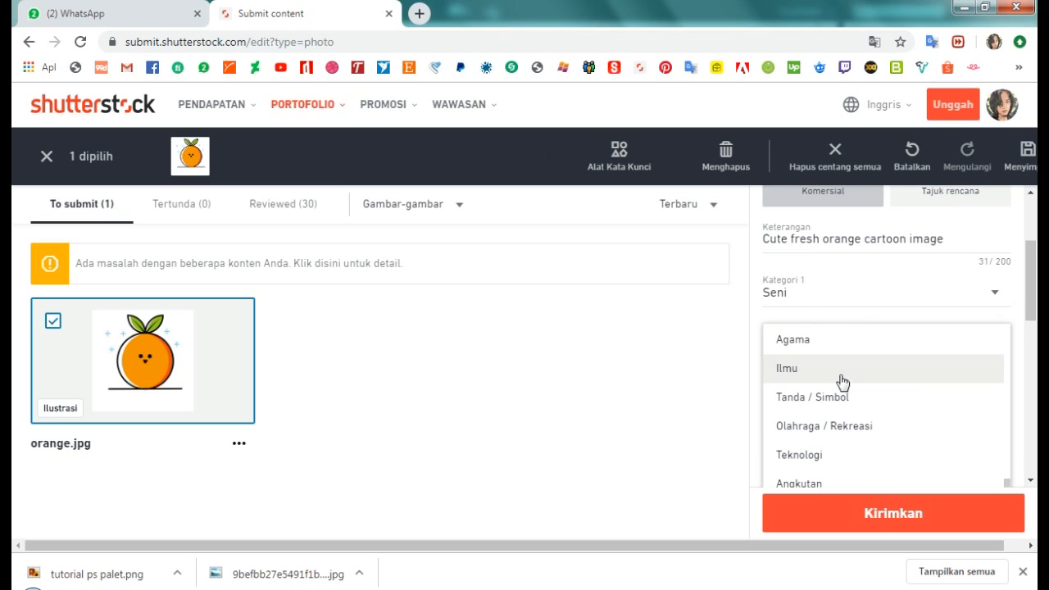
pyautogui.scroll(-3, 889, 373)
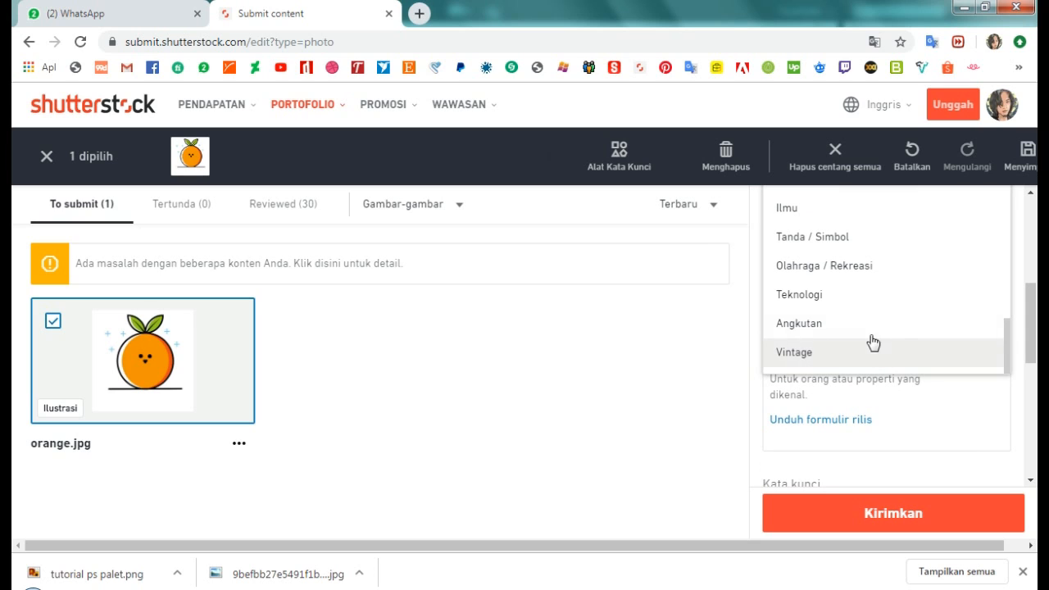
pyautogui.scroll(2, 839, 272)
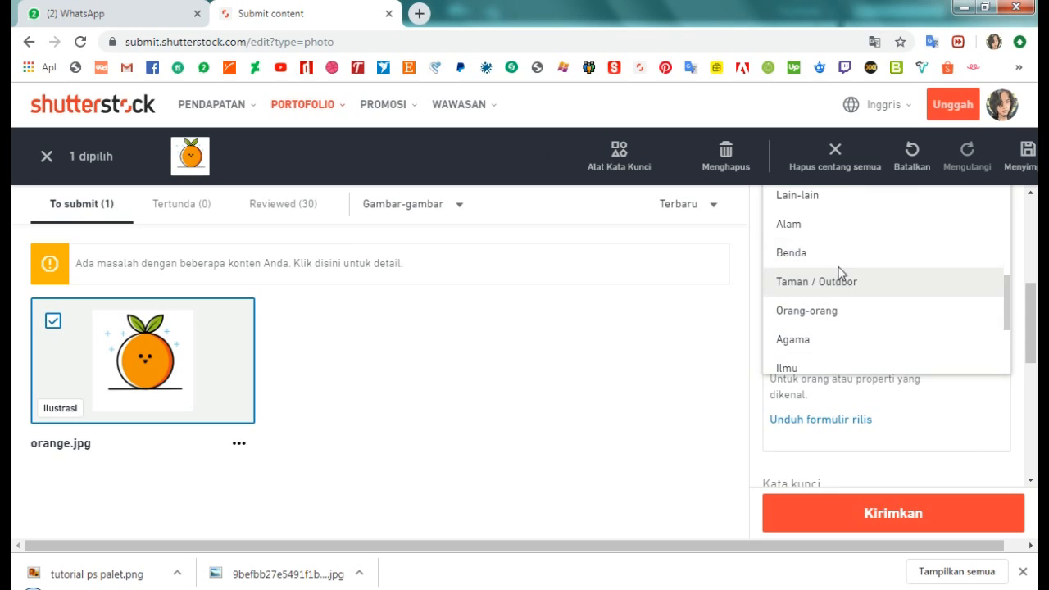
pyautogui.click(834, 233)
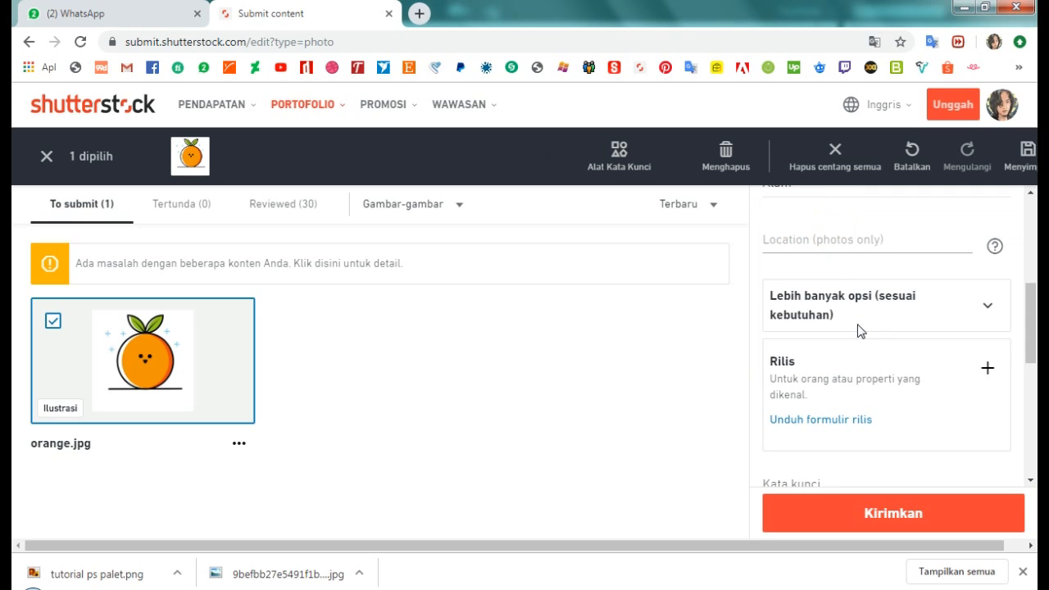
pyautogui.scroll(1, 875, 320)
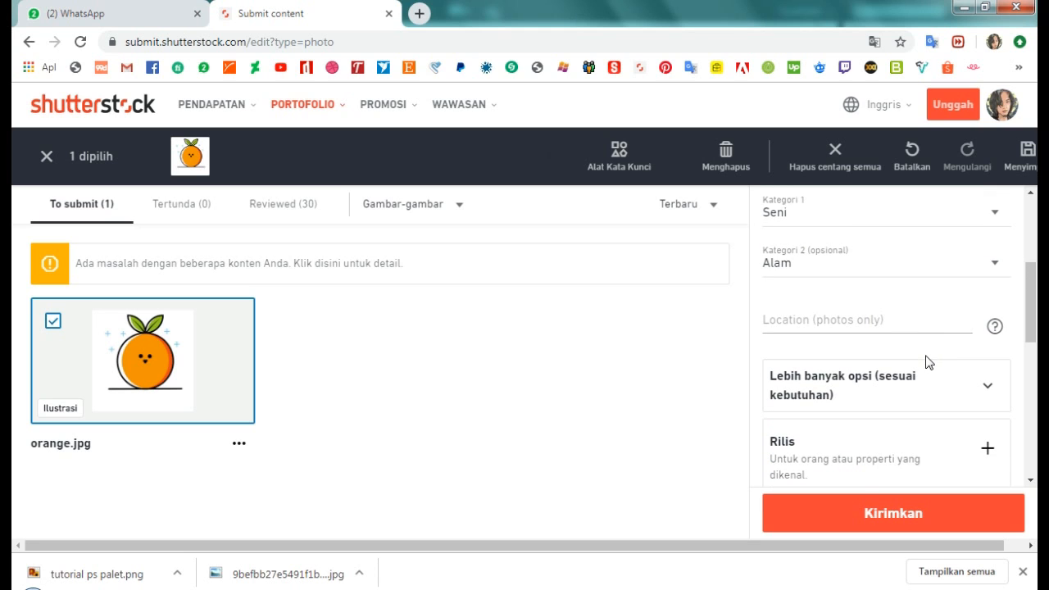
# Step: Add the suggested keywords vektor, ilustrasi, ikon and imut to the orange image
pyautogui.scroll(-2, 929, 363)
pyautogui.scroll(-2, 954, 369)
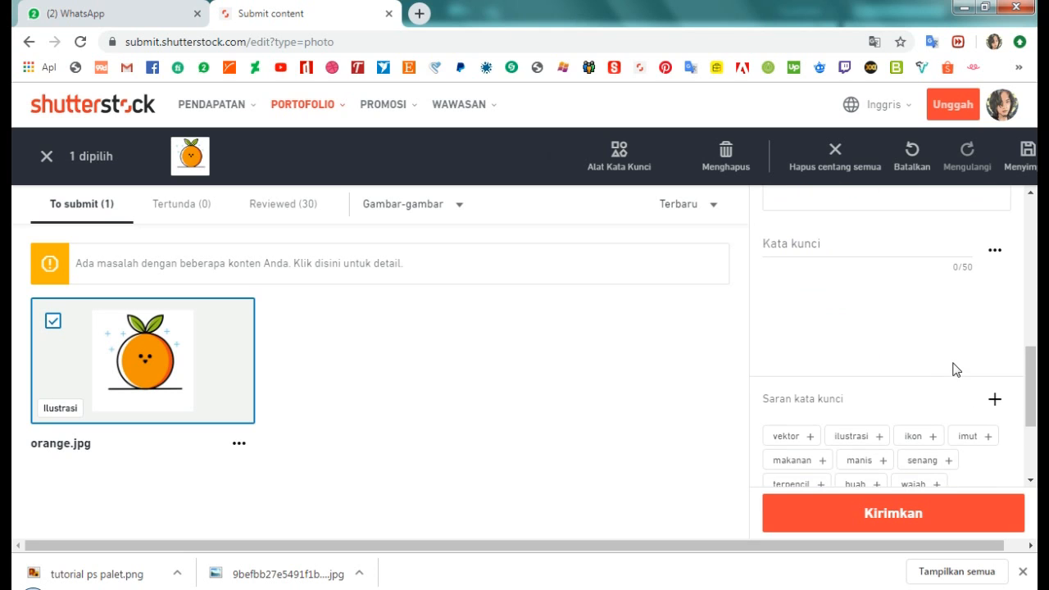
pyautogui.click(792, 439)
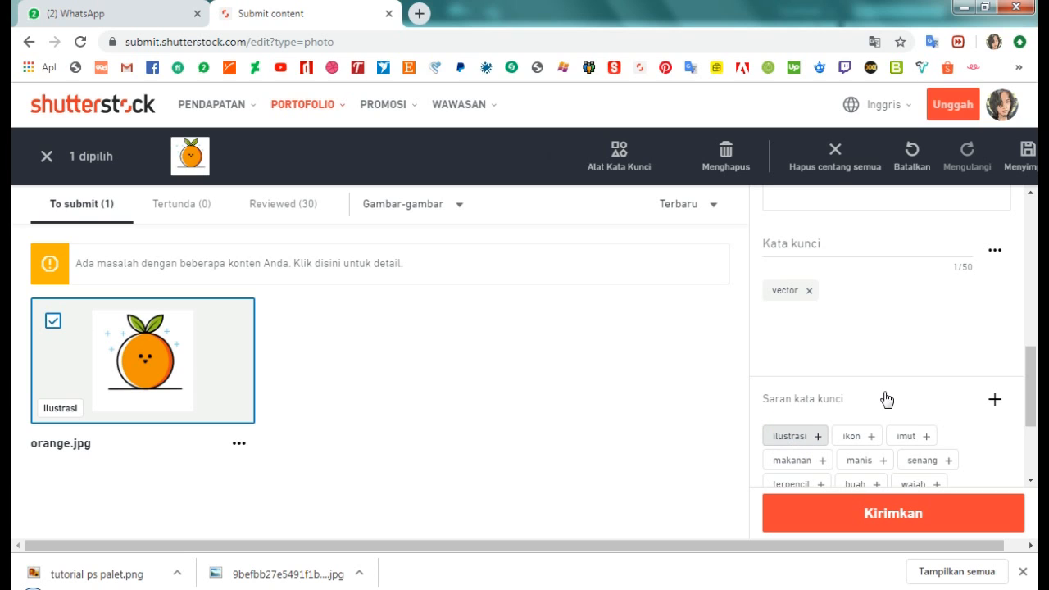
pyautogui.click(785, 437)
pyautogui.click(785, 438)
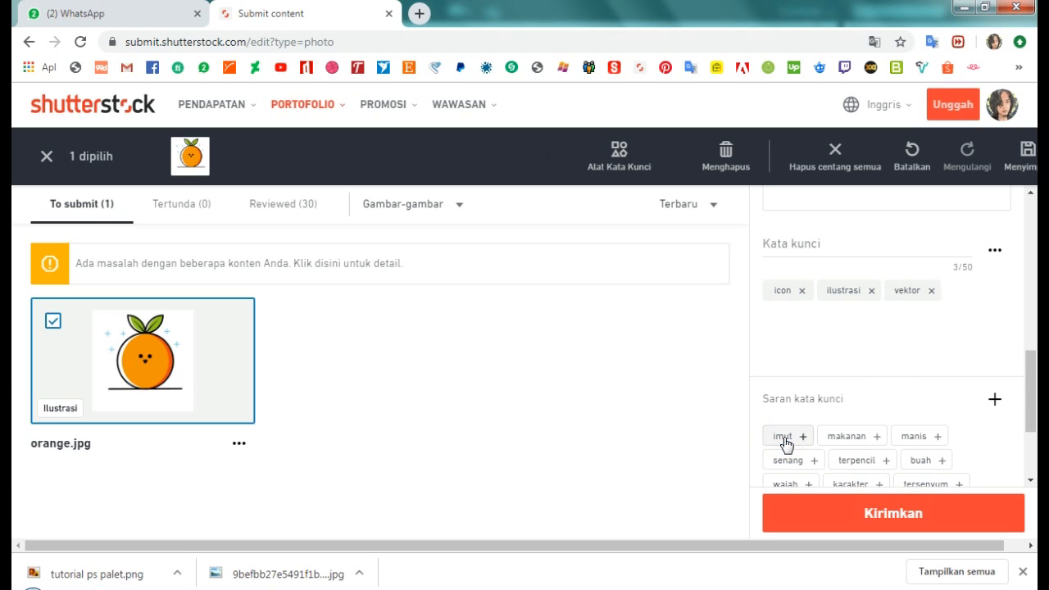
pyautogui.click(785, 439)
# Step: Add the suggested keywords makanan, manis, senang, terpencil, buah and wajah to the orange image
pyautogui.scroll(-1, 787, 436)
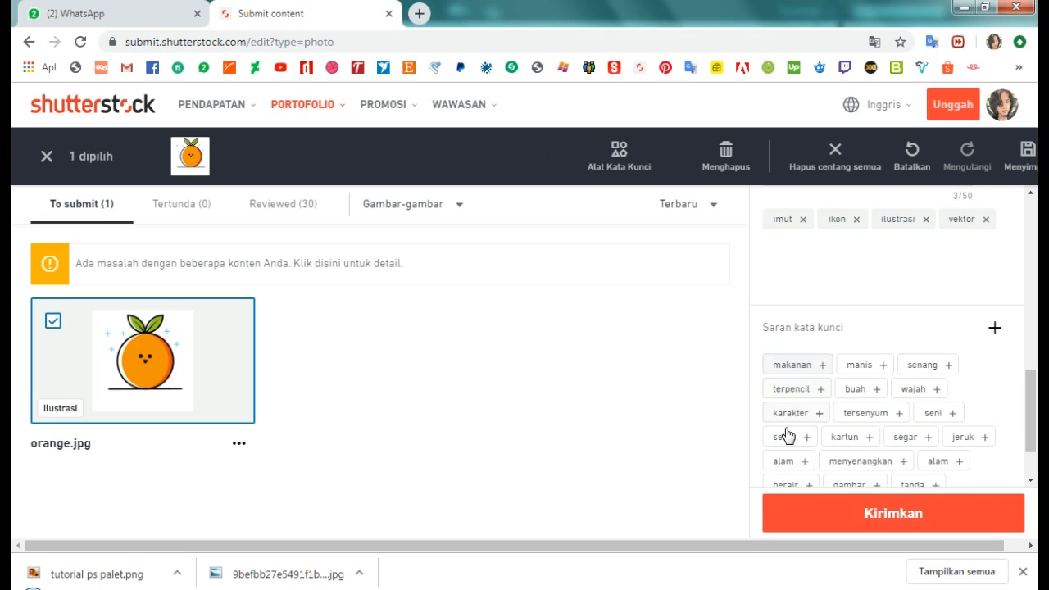
pyautogui.click(793, 360)
pyautogui.click(793, 360)
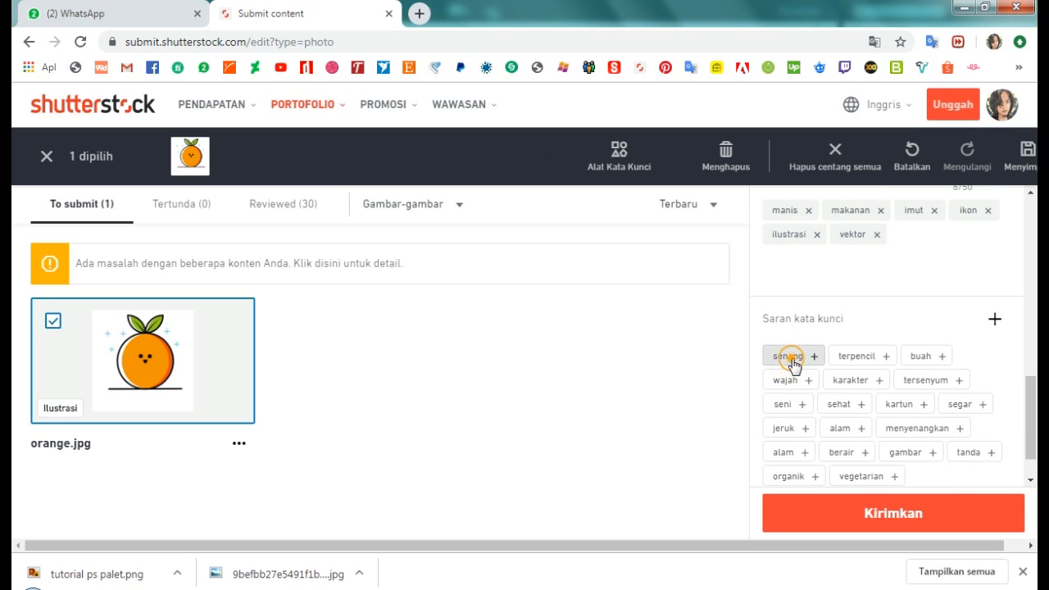
pyautogui.click(793, 360)
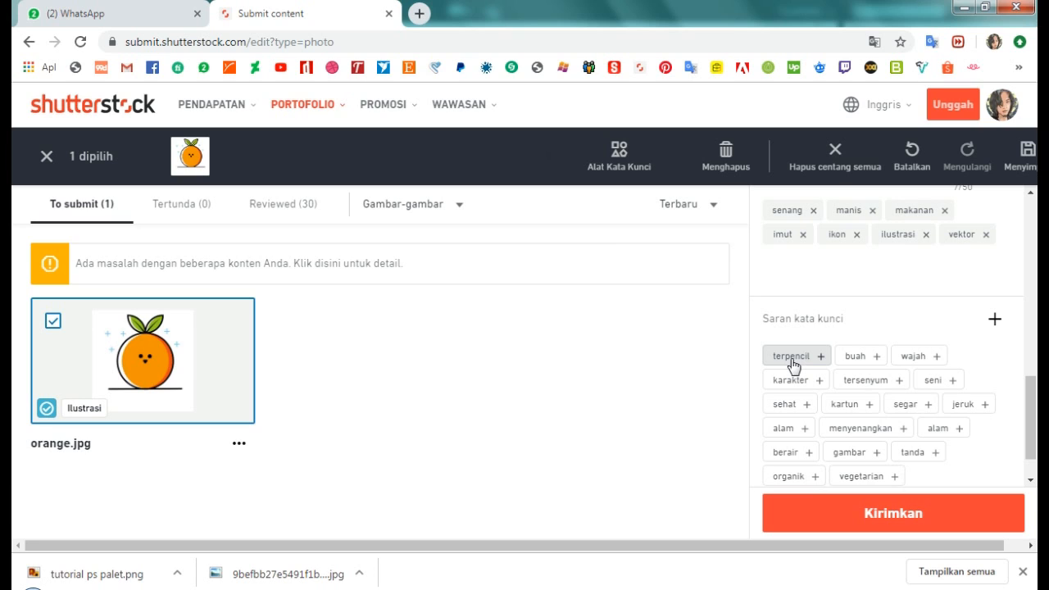
pyautogui.click(792, 361)
pyautogui.click(791, 361)
pyautogui.click(791, 360)
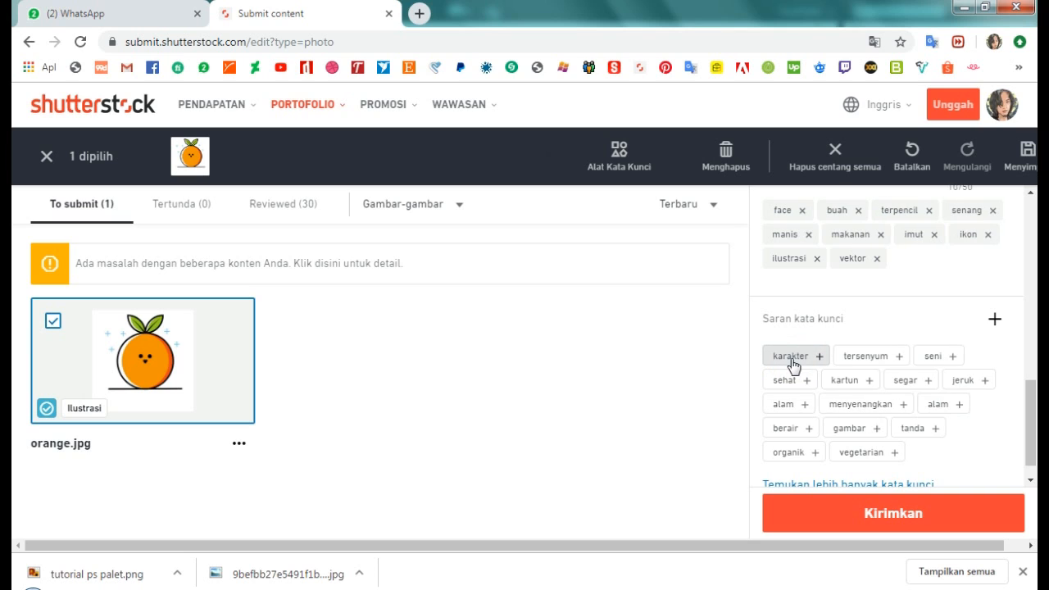
# Step: Add the suggested keywords karakter, tersenyum, seni and sehat to the orange image
pyautogui.click(792, 360)
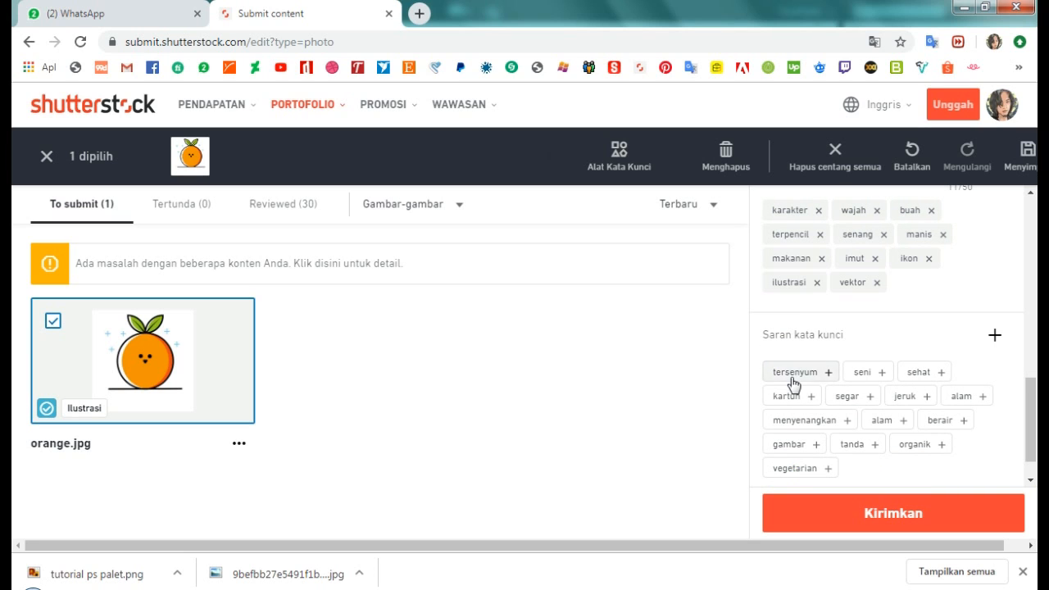
pyautogui.click(792, 380)
pyautogui.click(792, 379)
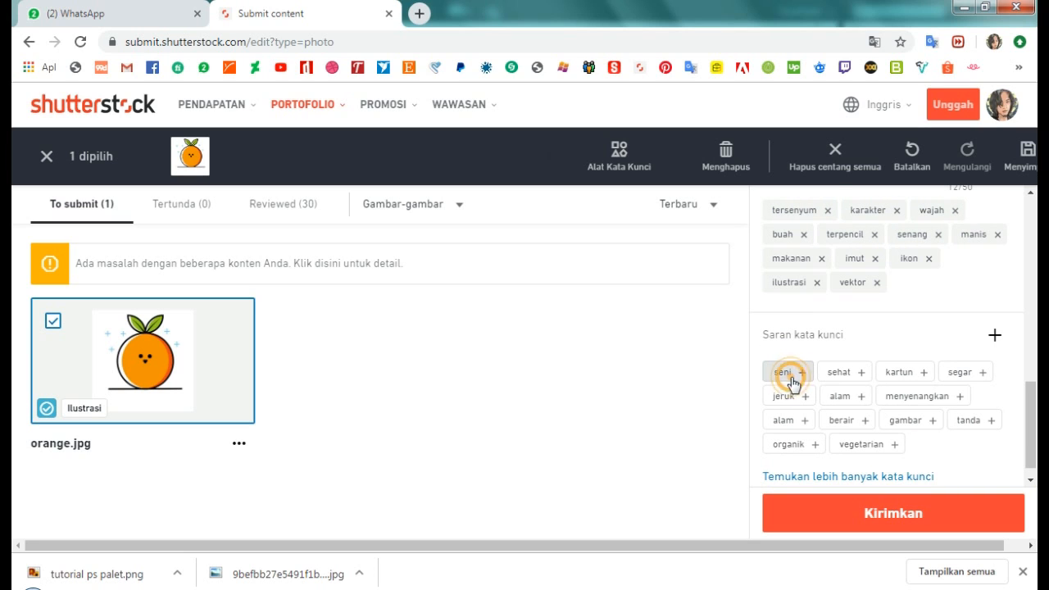
pyautogui.click(791, 379)
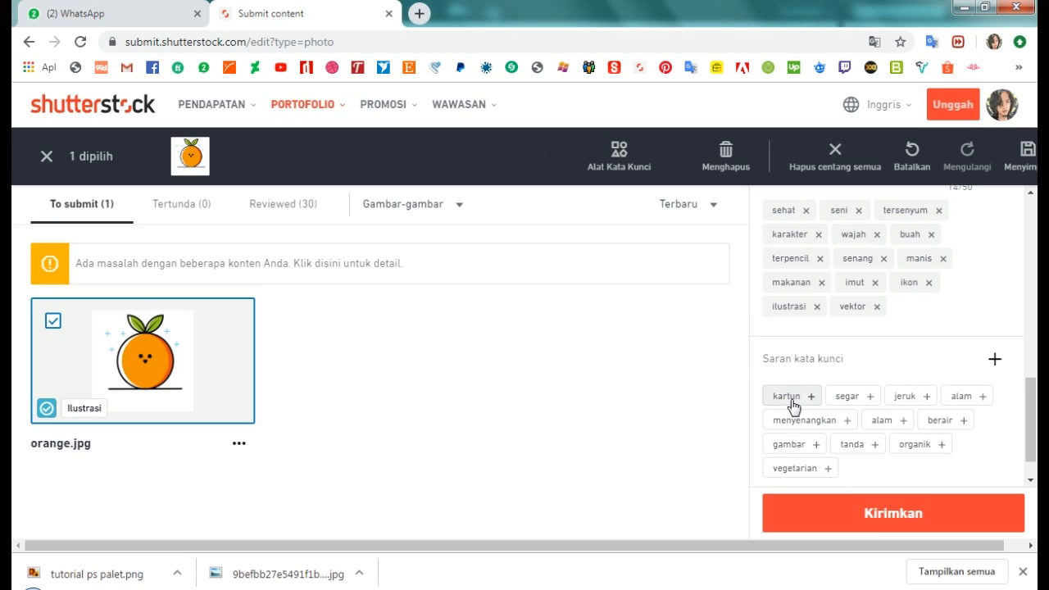
# Step: Add the suggested keywords kartun, segar, jeruk, menyenangkan and both alam entries to the orange image
pyautogui.click(792, 399)
pyautogui.click(791, 399)
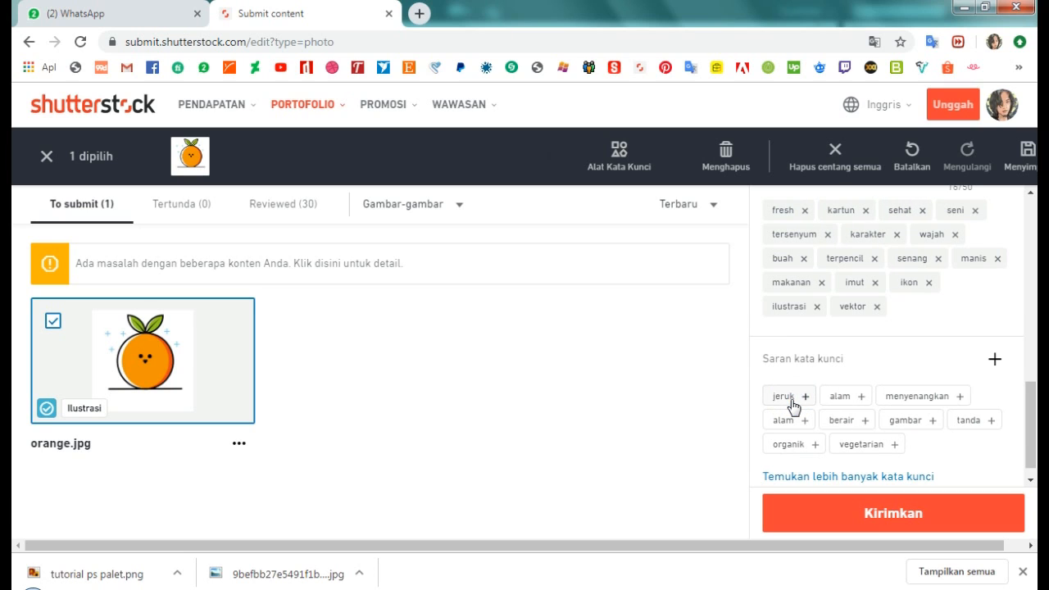
pyautogui.click(791, 399)
pyautogui.click(791, 402)
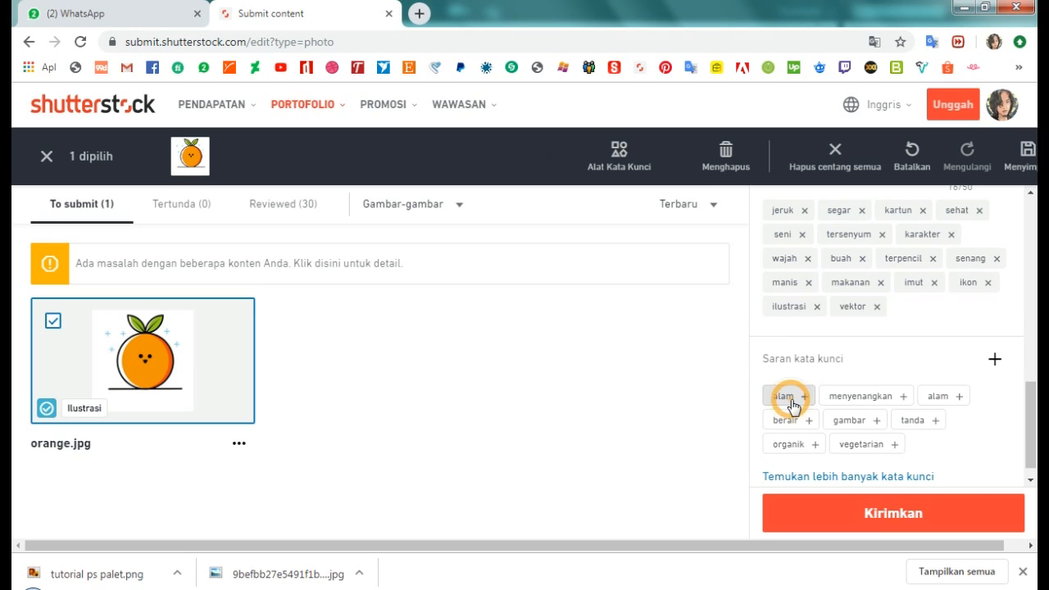
pyautogui.click(793, 424)
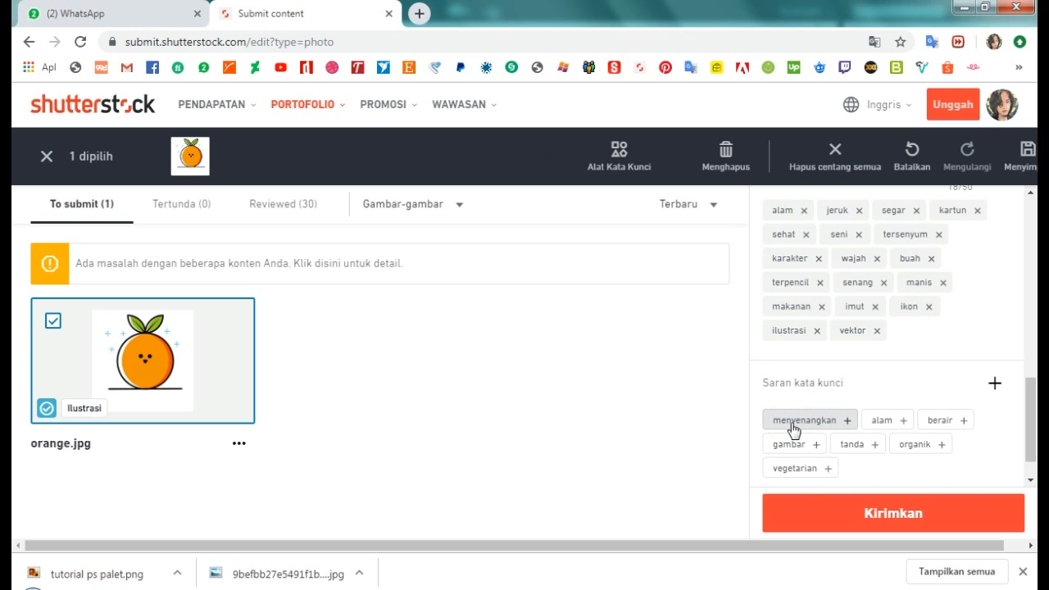
pyautogui.click(785, 424)
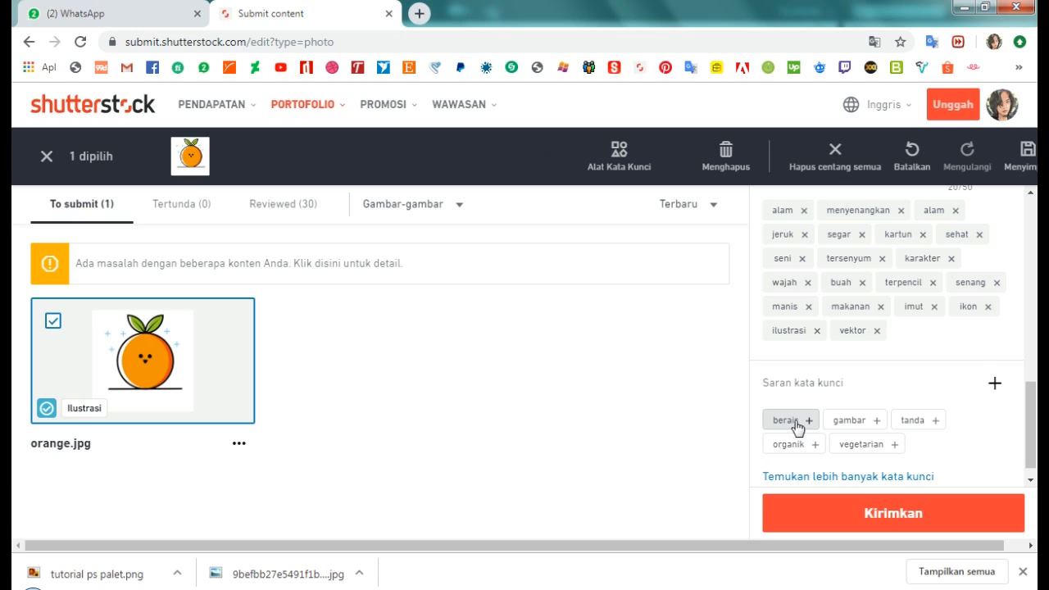
# Step: Add the remaining suggested keywords berair, gambar, tanda, organik and vegetarian to the orange image
pyautogui.click(794, 425)
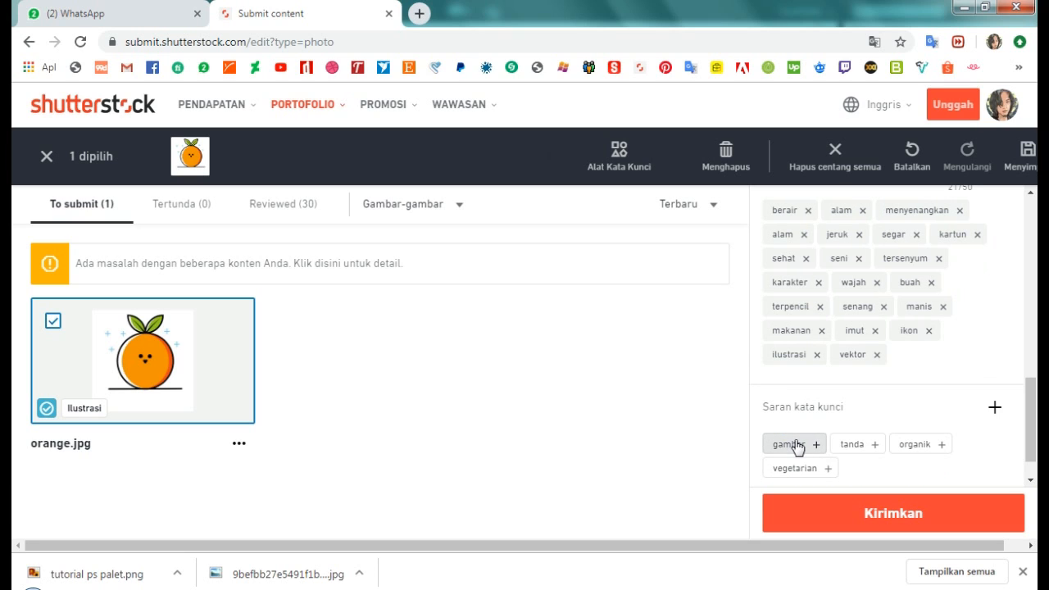
pyautogui.click(796, 445)
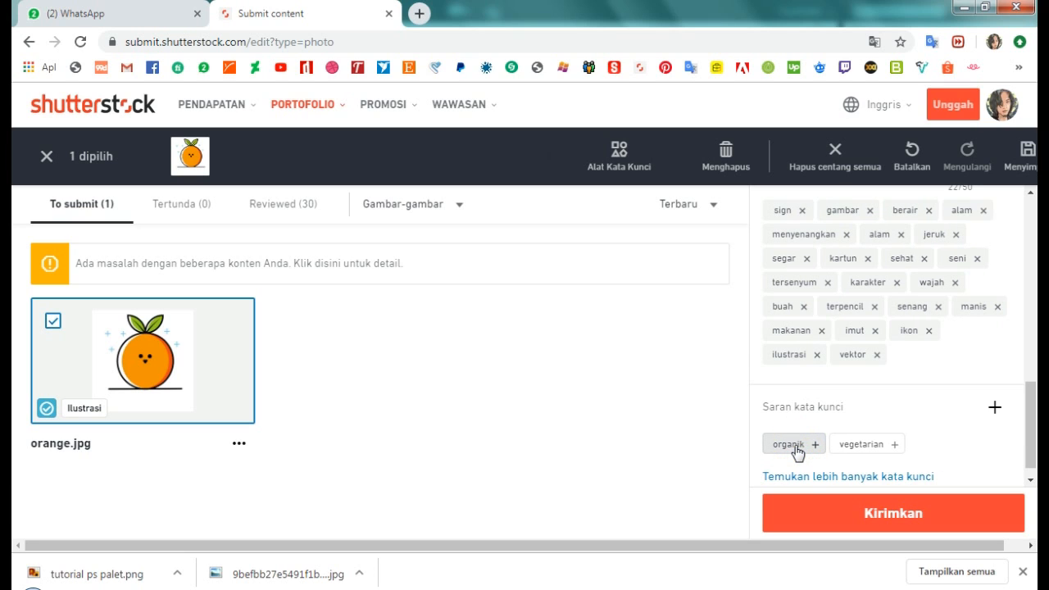
pyautogui.click(796, 449)
pyautogui.click(796, 449)
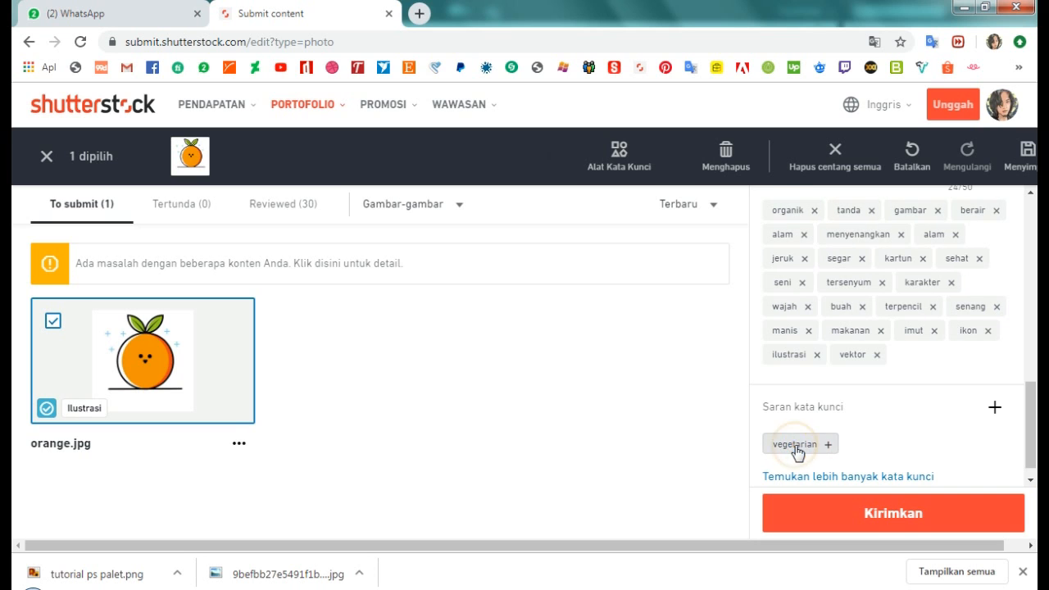
# Step: Check the orange image's keywords, submit it for review and open the list of pending content
pyautogui.scroll(2, 820, 344)
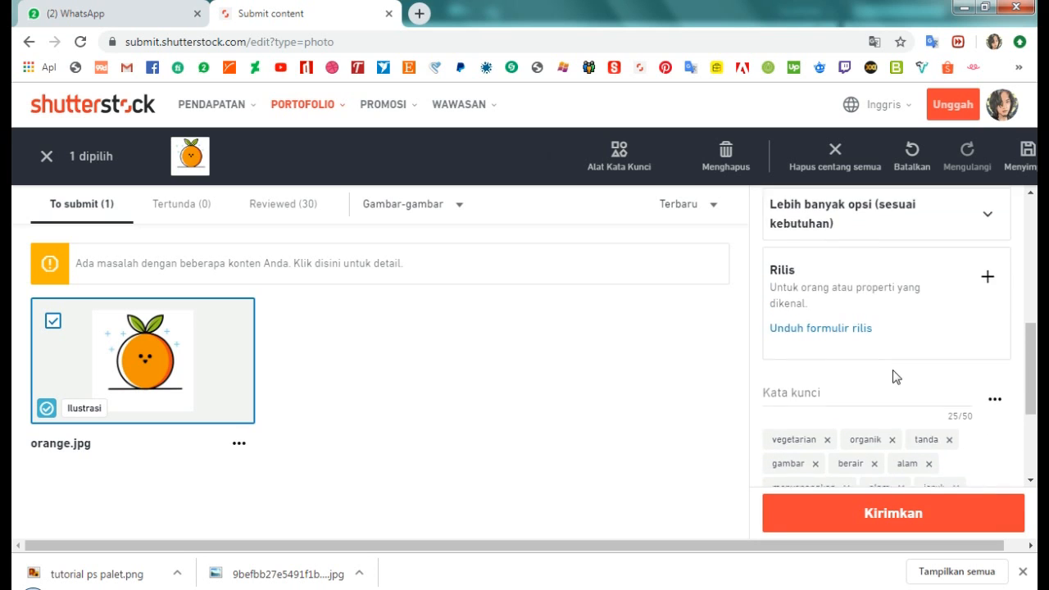
pyautogui.scroll(-3, 889, 410)
pyautogui.click(850, 507)
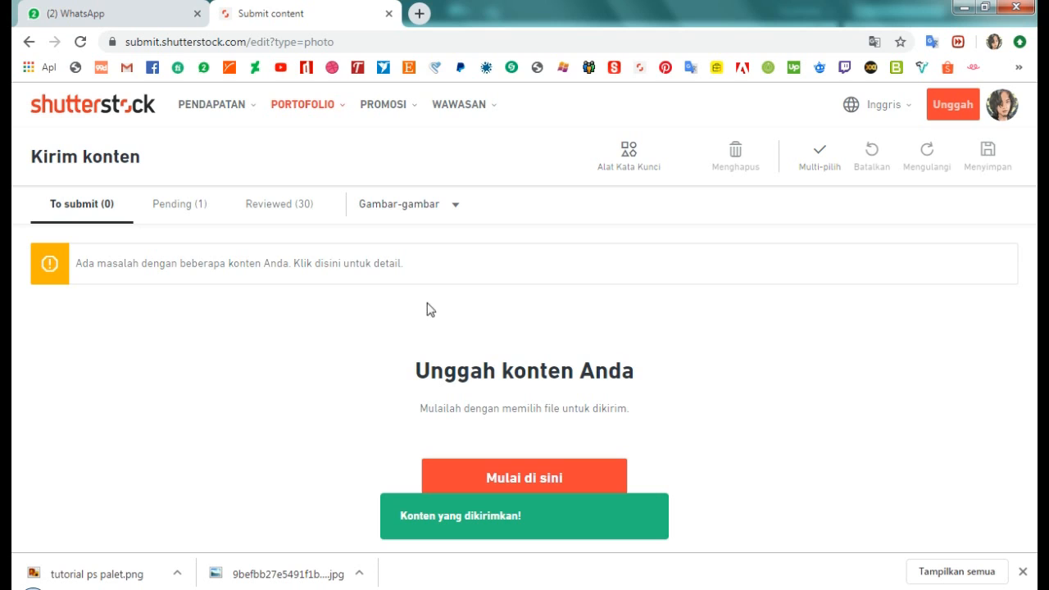
pyautogui.click(173, 205)
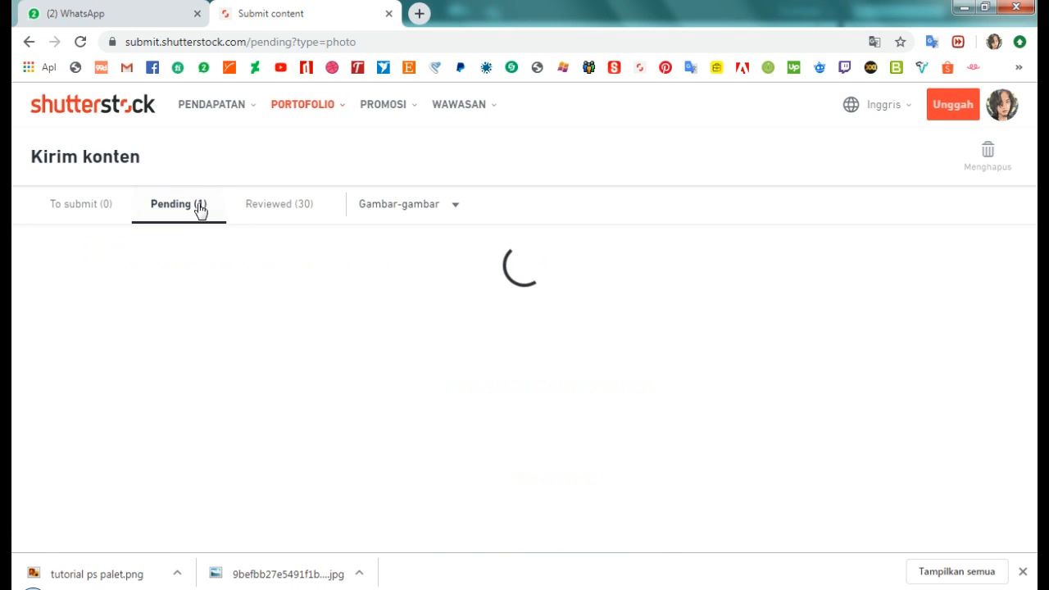